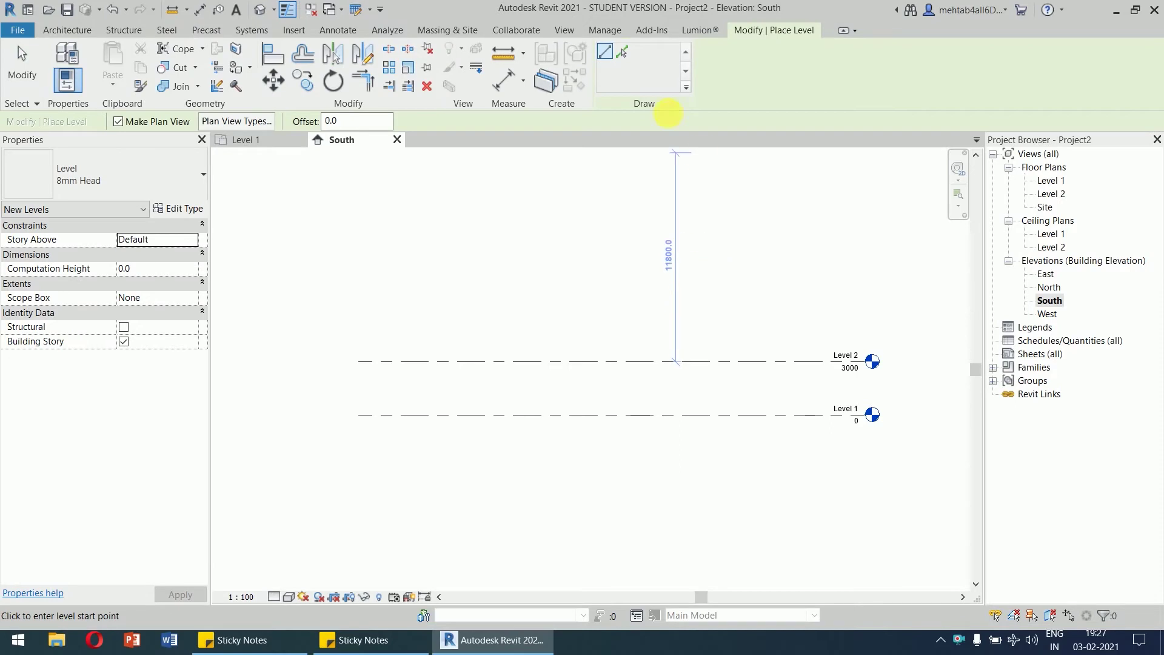
Place four levels above Level 2 by picking the topmost level line each time with an offset of 3000.
{"action": "left_click", "coordinate": [623, 52]}
{"action": "double_click", "coordinate": [370, 124]}
{"action": "type", "text": "300"}
{"action": "left_click", "coordinate": [667, 361]}
{"action": "left_click", "coordinate": [676, 306]}
{"action": "scroll", "coordinate": [671, 306], "scroll_direction": "down", "scroll_amount": 3}
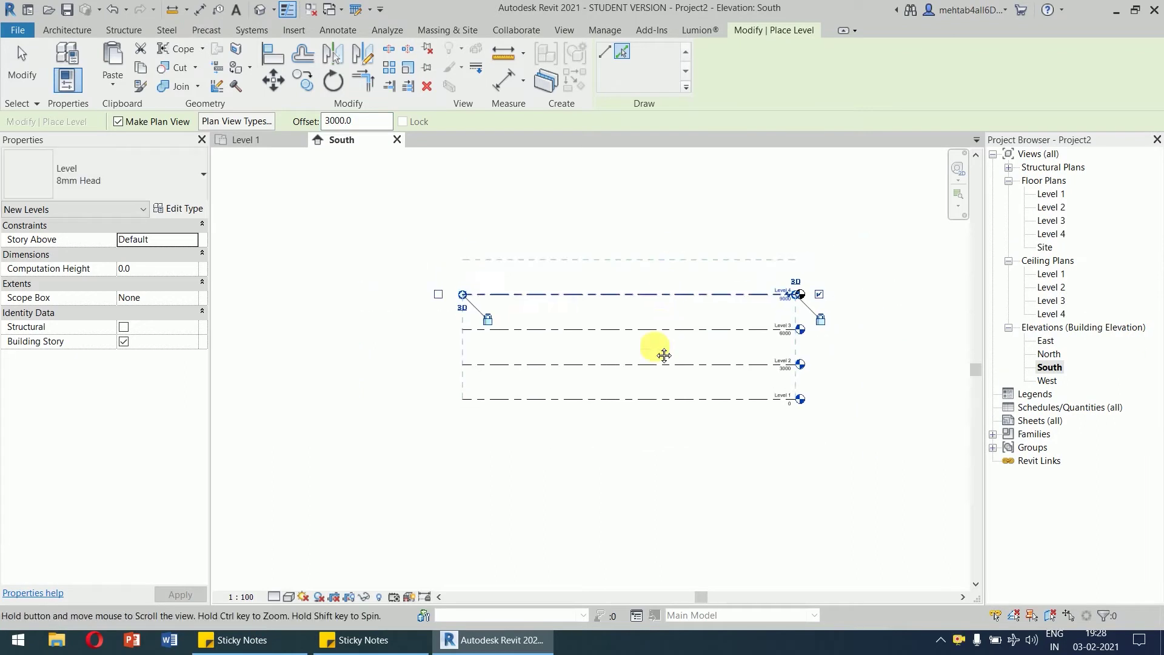
{"action": "left_click", "coordinate": [662, 373]}
{"action": "left_click", "coordinate": [676, 339]}
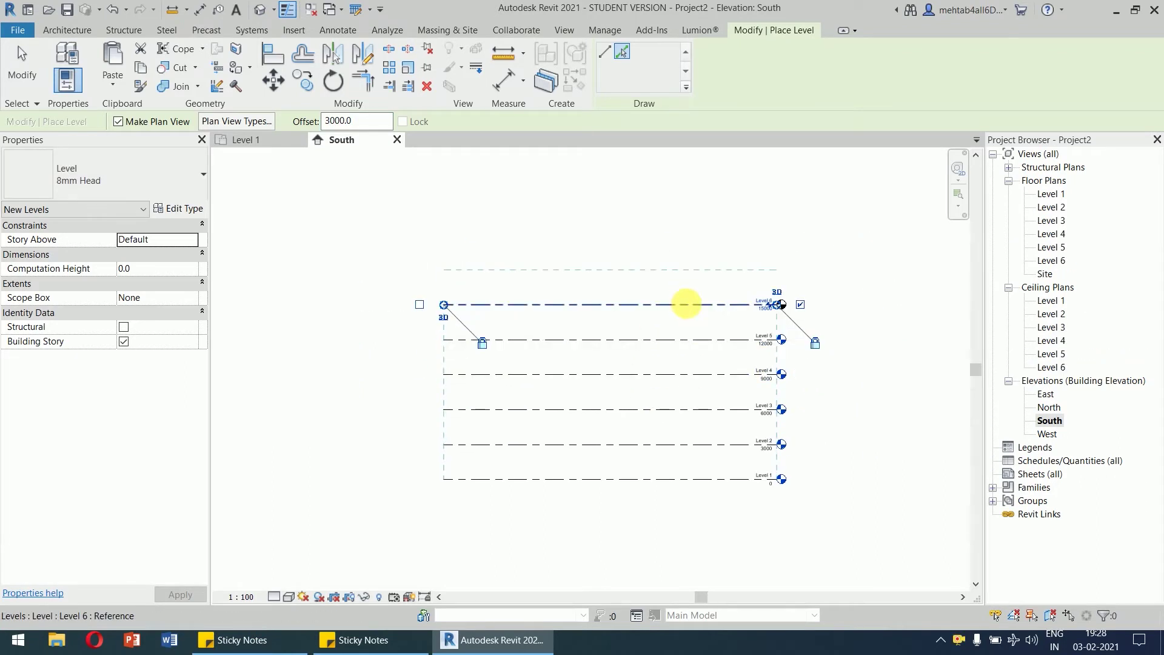
Add five more levels at 3000 intervals above the topmost one, up to Level 11, and end the Level command.
{"action": "left_click", "coordinate": [688, 306]}
{"action": "left_click", "coordinate": [689, 269]}
{"action": "left_click", "coordinate": [690, 234]}
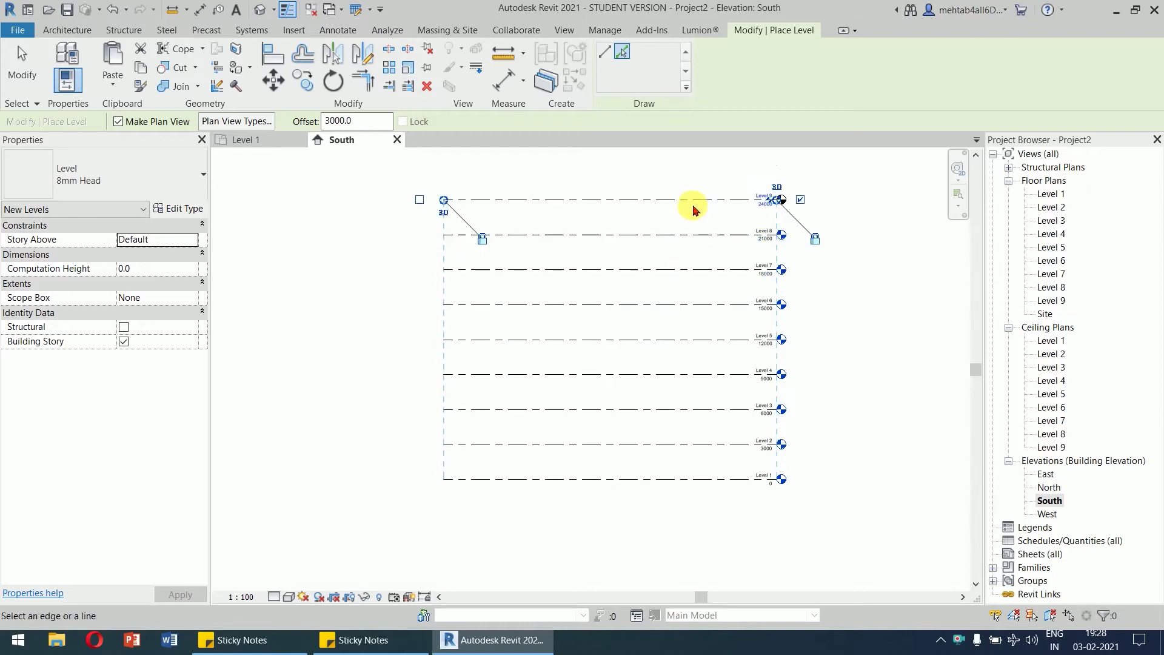
{"action": "left_click", "coordinate": [694, 199]}
{"action": "middle_click_drag", "start_coordinate": [694, 186], "coordinate": [682, 301]}
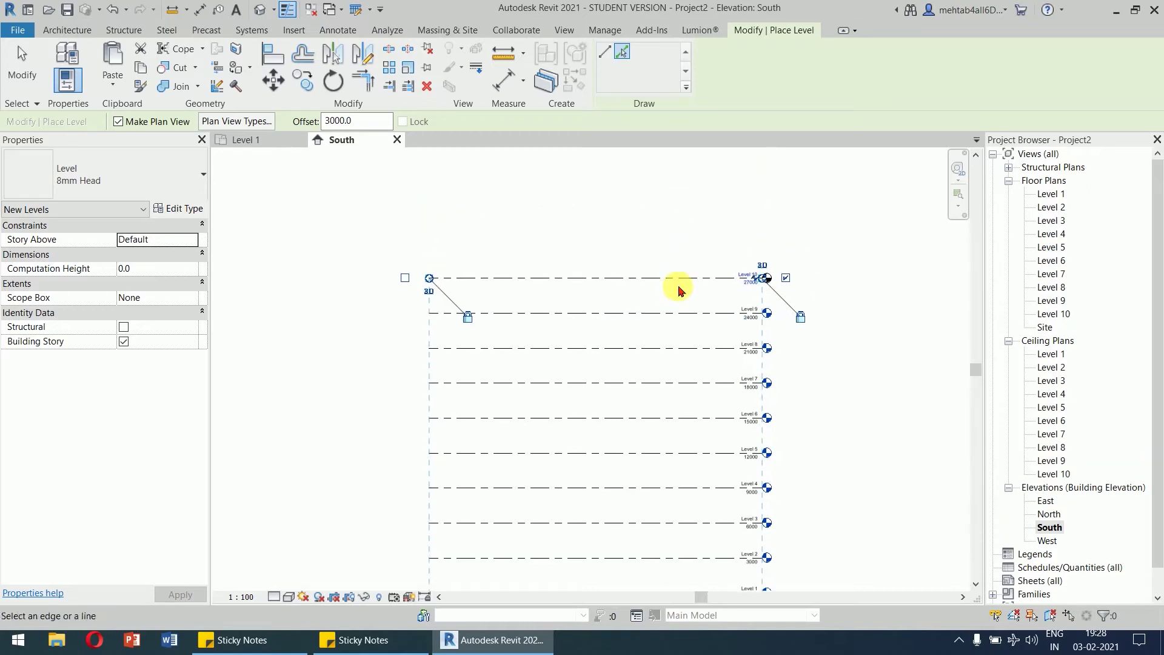
{"action": "left_click", "coordinate": [682, 278]}
{"action": "right_click", "coordinate": [867, 246]}
{"action": "right_click", "coordinate": [849, 239]}
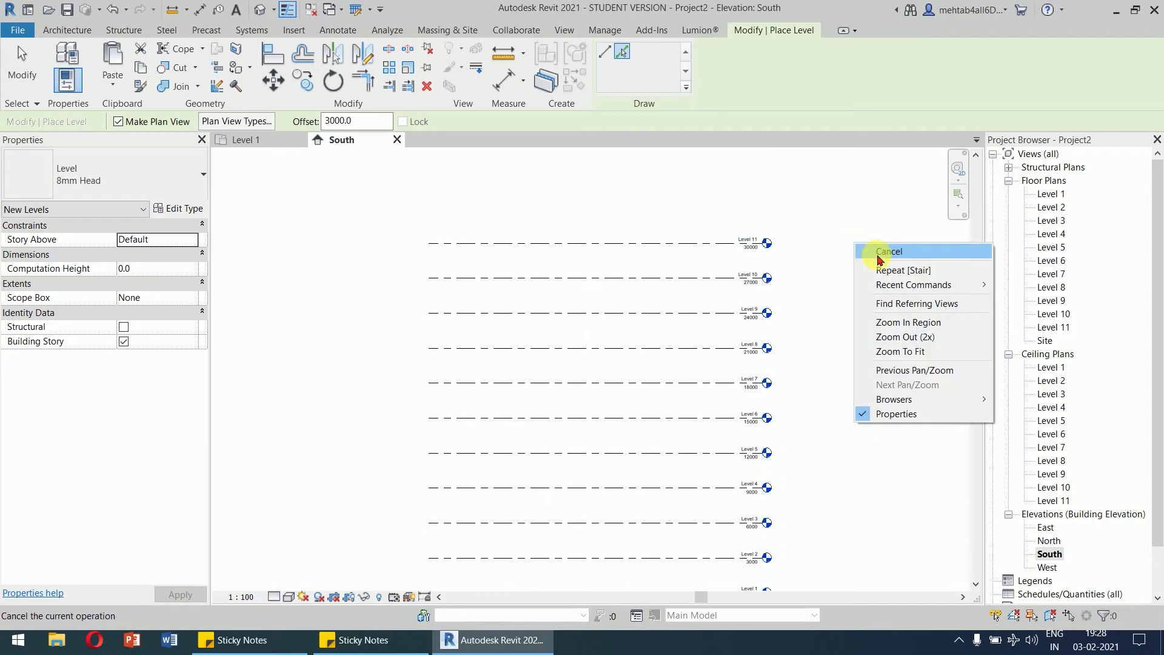
{"action": "left_click", "coordinate": [886, 250]}
{"action": "scroll", "coordinate": [847, 351], "scroll_direction": "down", "scroll_amount": 1}
{"action": "scroll", "coordinate": [774, 271], "scroll_direction": "down", "scroll_amount": 1}
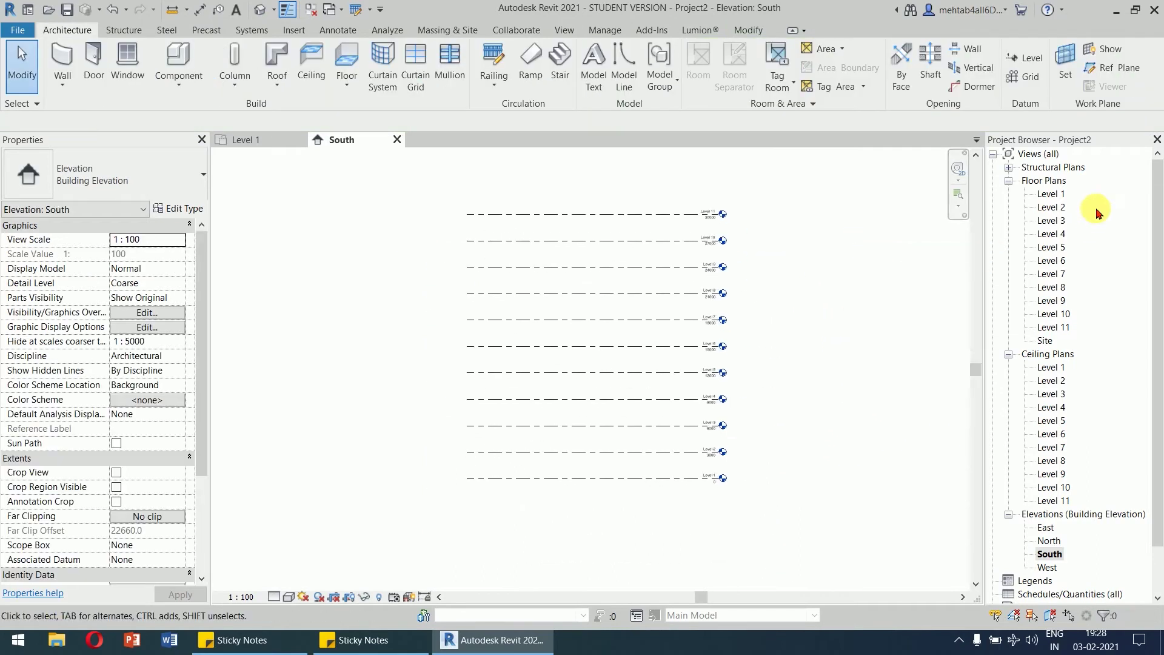
Open the Level 1 floor plan and start a new in-place mass with its default name.
{"action": "double_click", "coordinate": [1051, 194]}
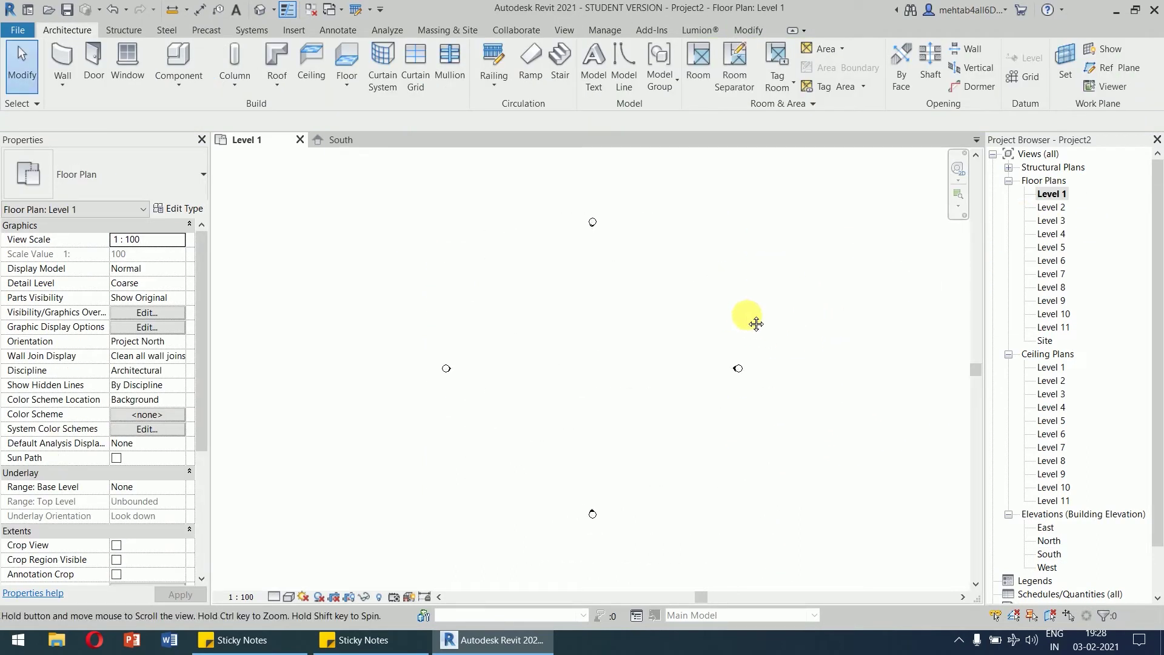
{"action": "left_click", "coordinate": [458, 29]}
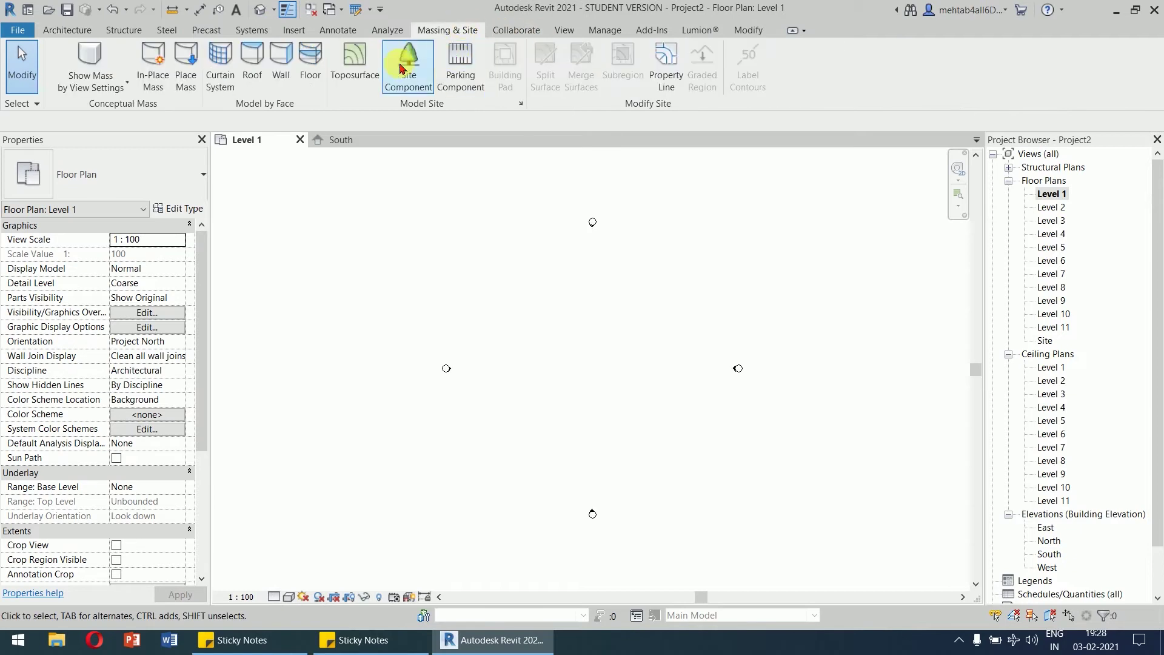
{"action": "left_click", "coordinate": [152, 59]}
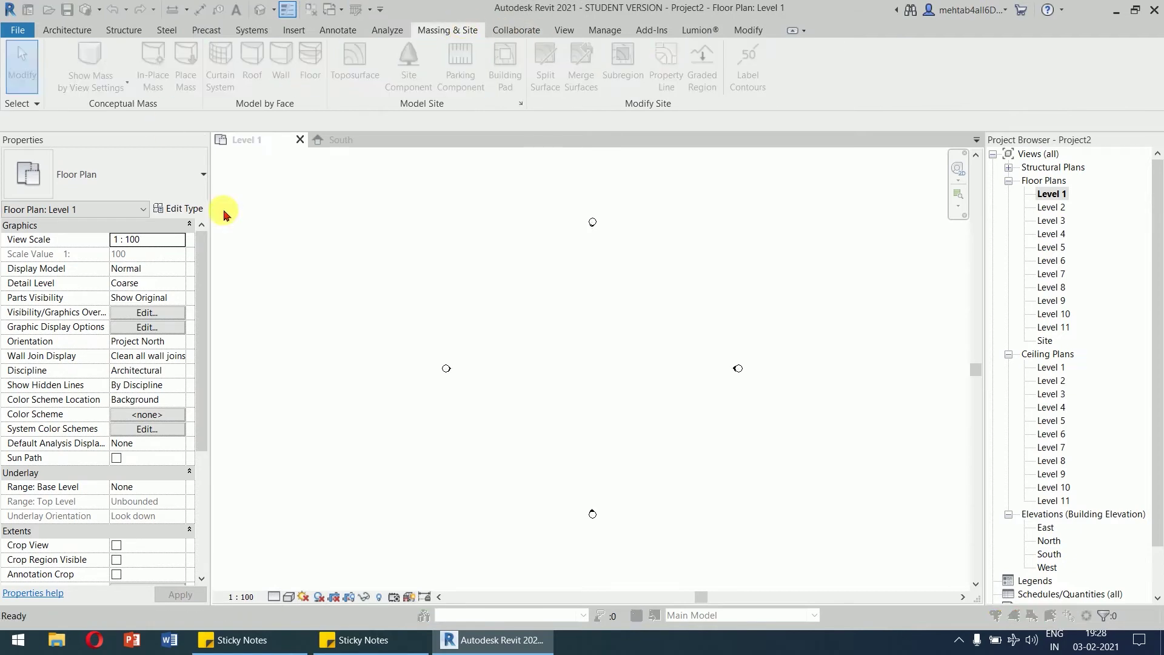
{"action": "left_click", "coordinate": [527, 355]}
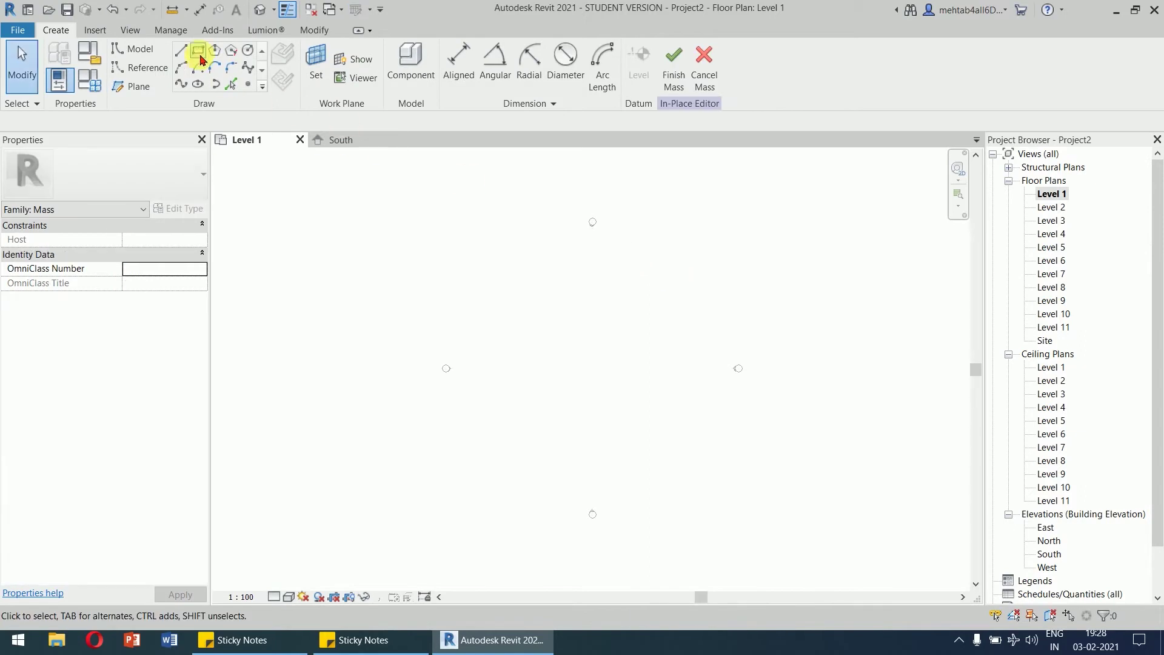
Sketch a wide model-line rectangle on Level 1 between the four elevation markers.
{"action": "left_click", "coordinate": [199, 51]}
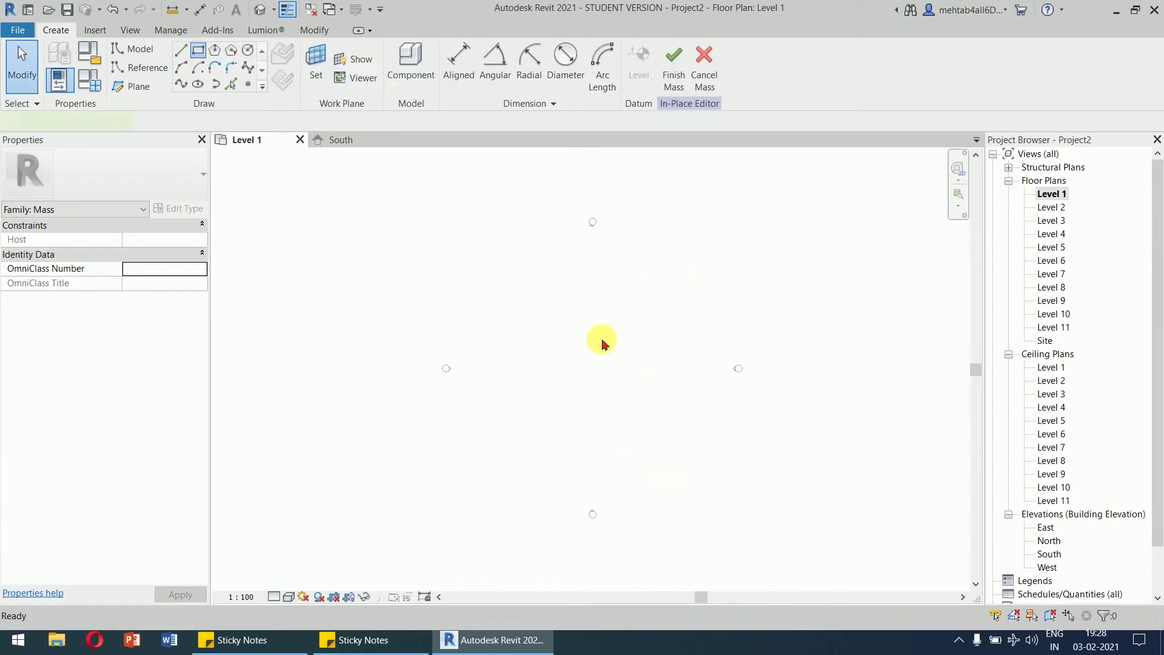
{"action": "scroll", "coordinate": [569, 345], "scroll_direction": "up", "scroll_amount": 2}
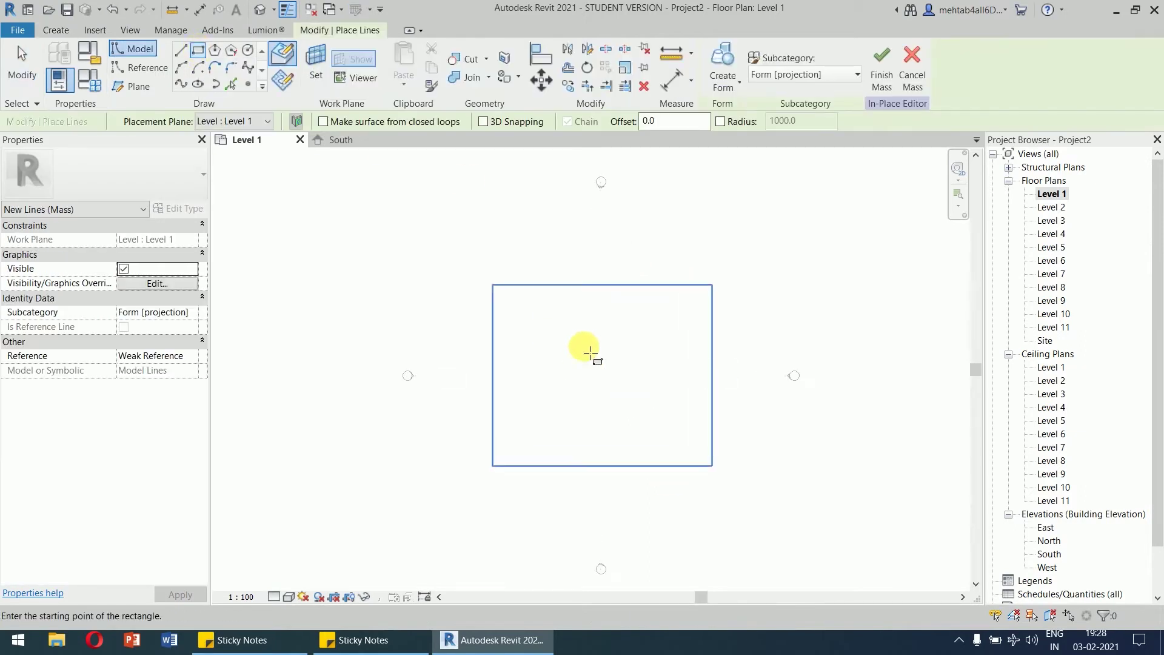
{"action": "left_click", "coordinate": [501, 313]}
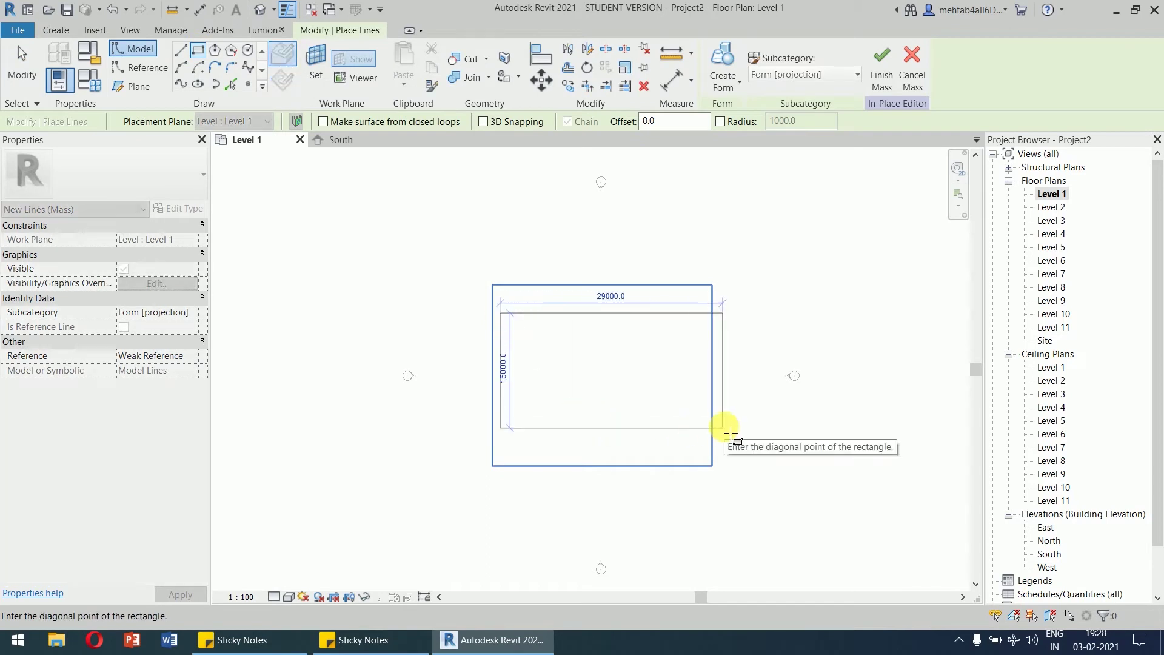
{"action": "left_click", "coordinate": [755, 459]}
{"action": "middle_click_drag", "start_coordinate": [840, 442], "coordinate": [775, 401]}
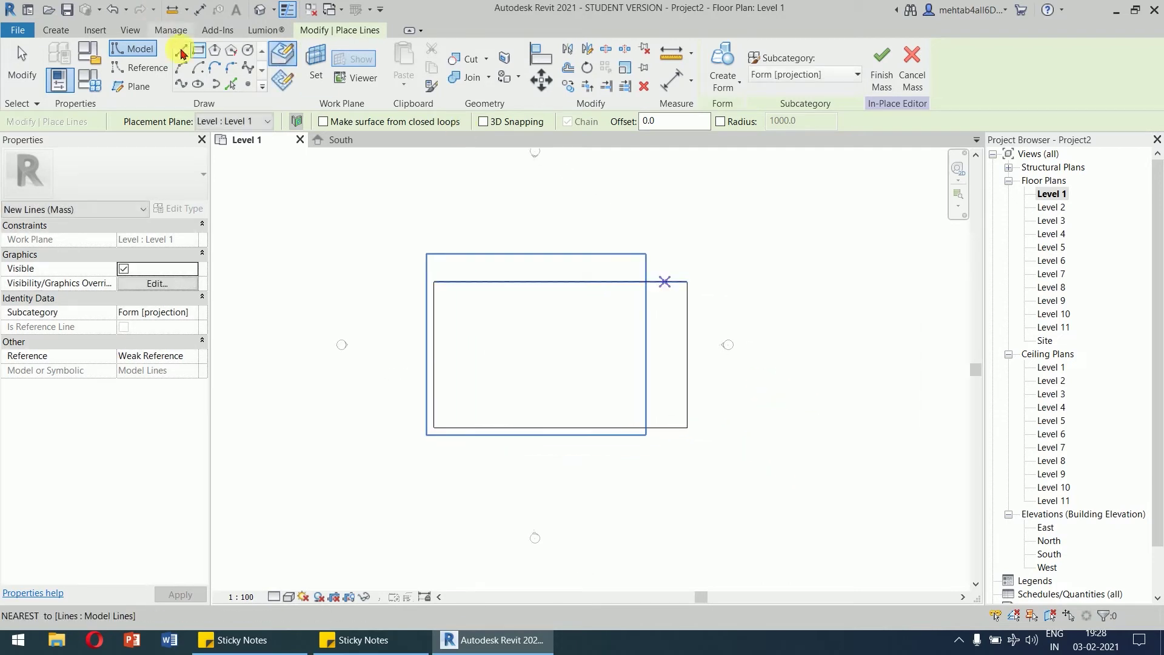
Round the rectangle's upper-left corner with a 5000 fillet arc and its lower-left corner with a 6000 fillet arc.
{"action": "left_click", "coordinate": [228, 73]}
{"action": "left_click", "coordinate": [433, 317]}
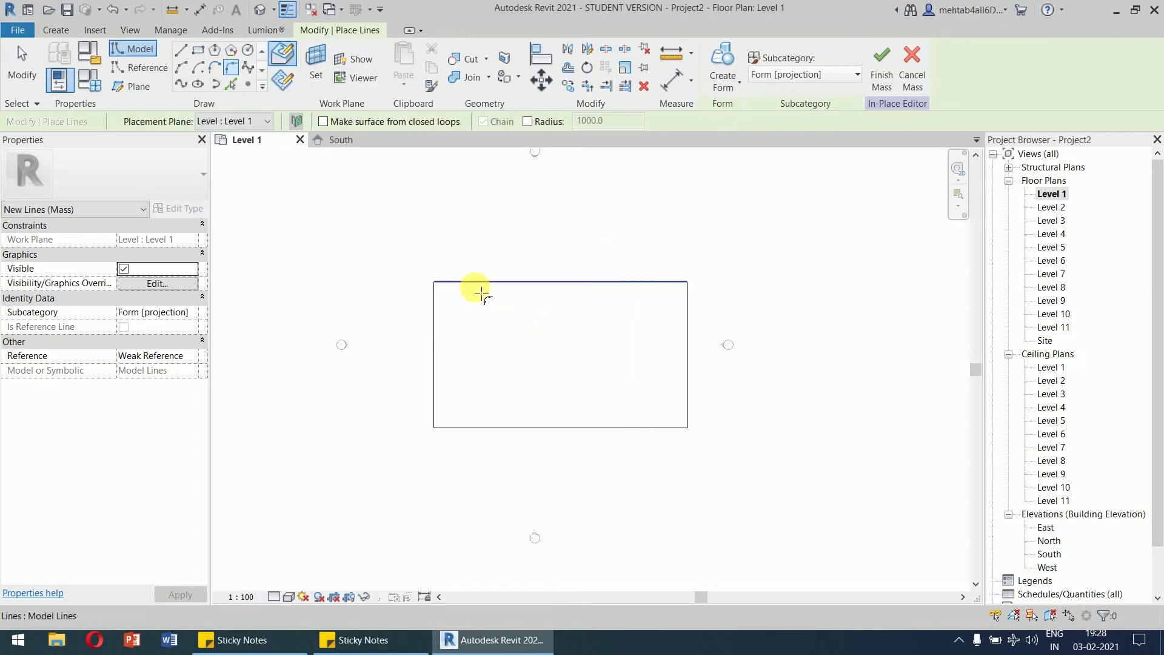
{"action": "left_click", "coordinate": [476, 282]}
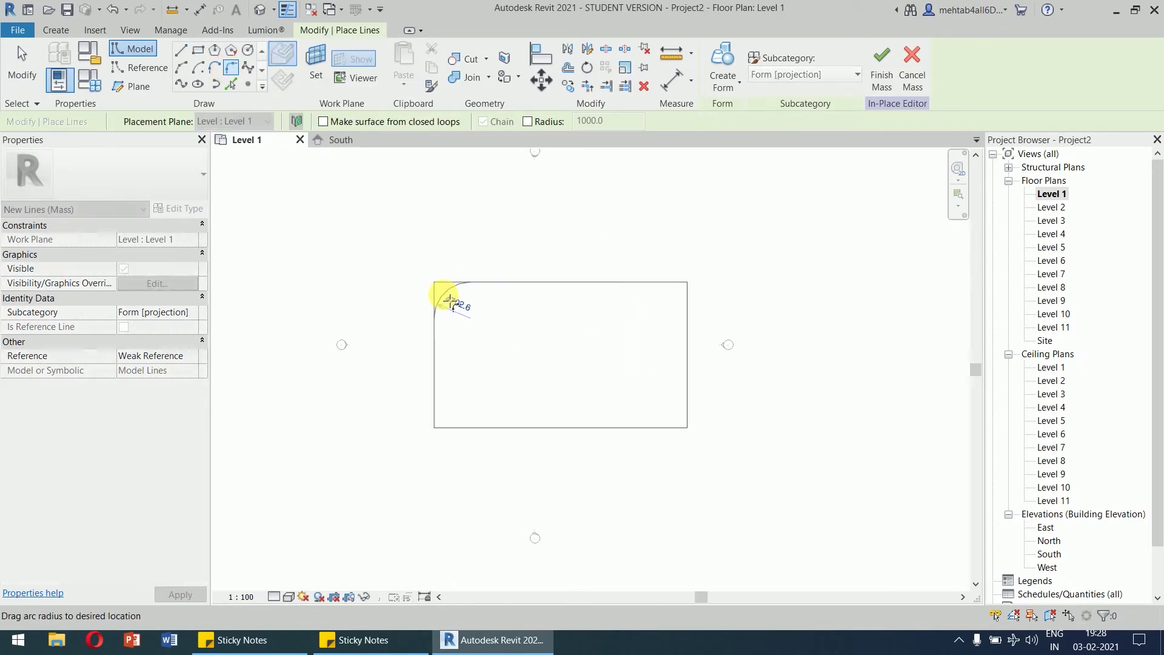
{"action": "left_click", "coordinate": [485, 348]}
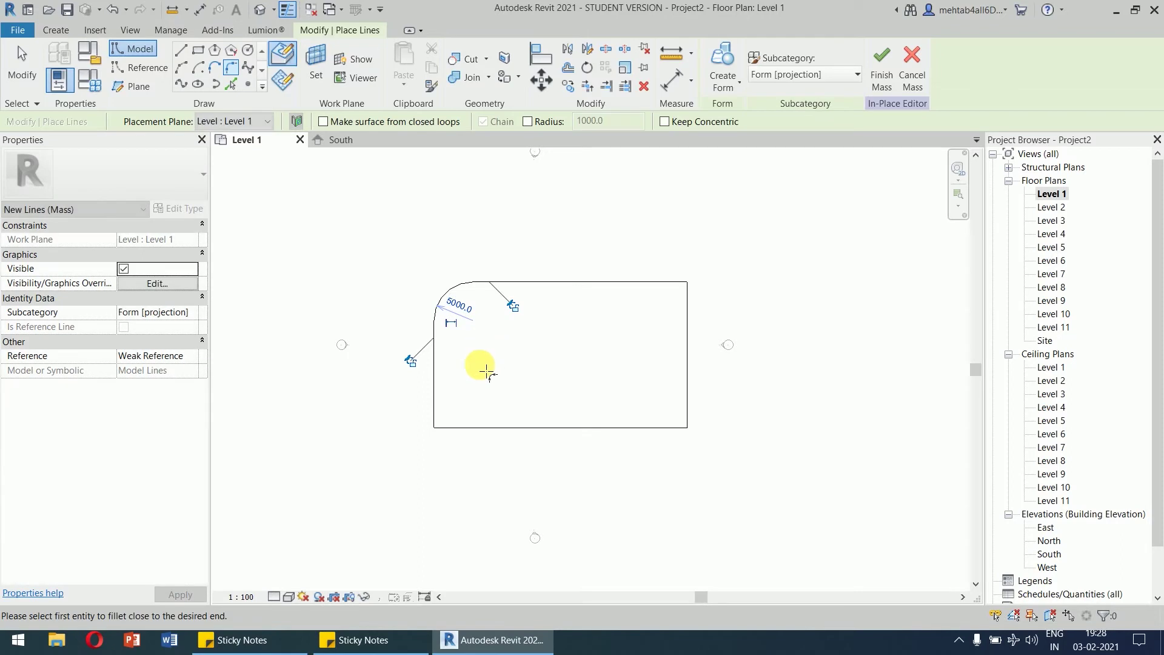
{"action": "left_click", "coordinate": [446, 414]}
{"action": "left_click", "coordinate": [456, 427]}
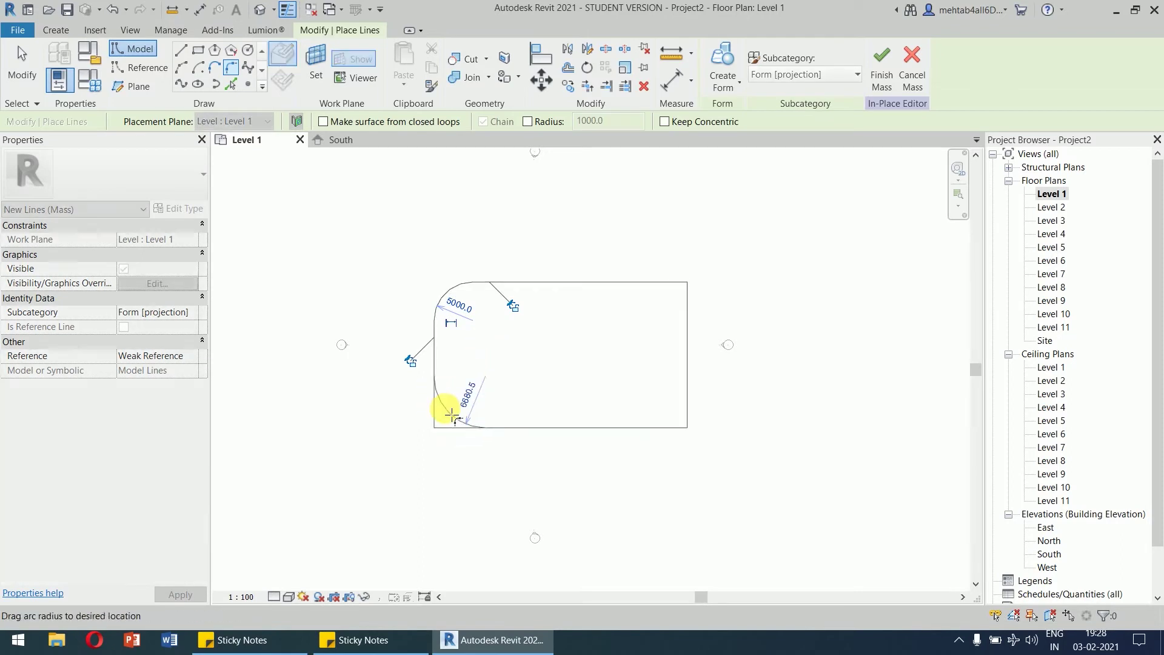
{"action": "left_click", "coordinate": [458, 420]}
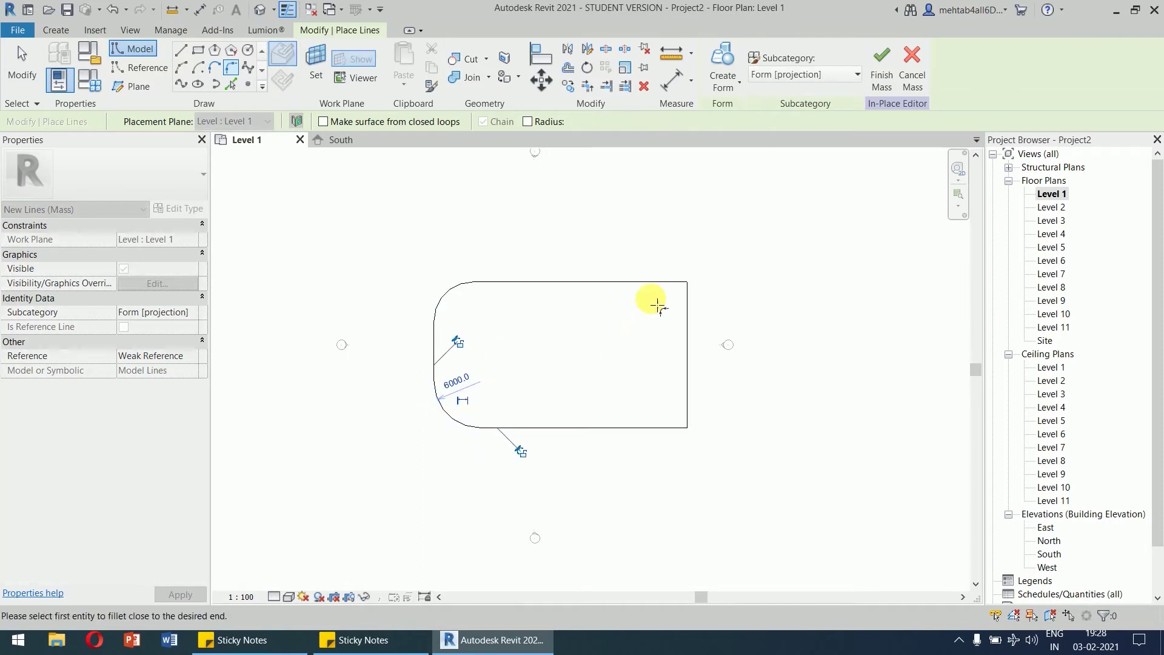
Round the rectangle's upper-right and lower-right corners with fillet arcs of about 6000 radius and end the sketching command.
{"action": "left_click", "coordinate": [691, 315]}
{"action": "left_click", "coordinate": [665, 282]}
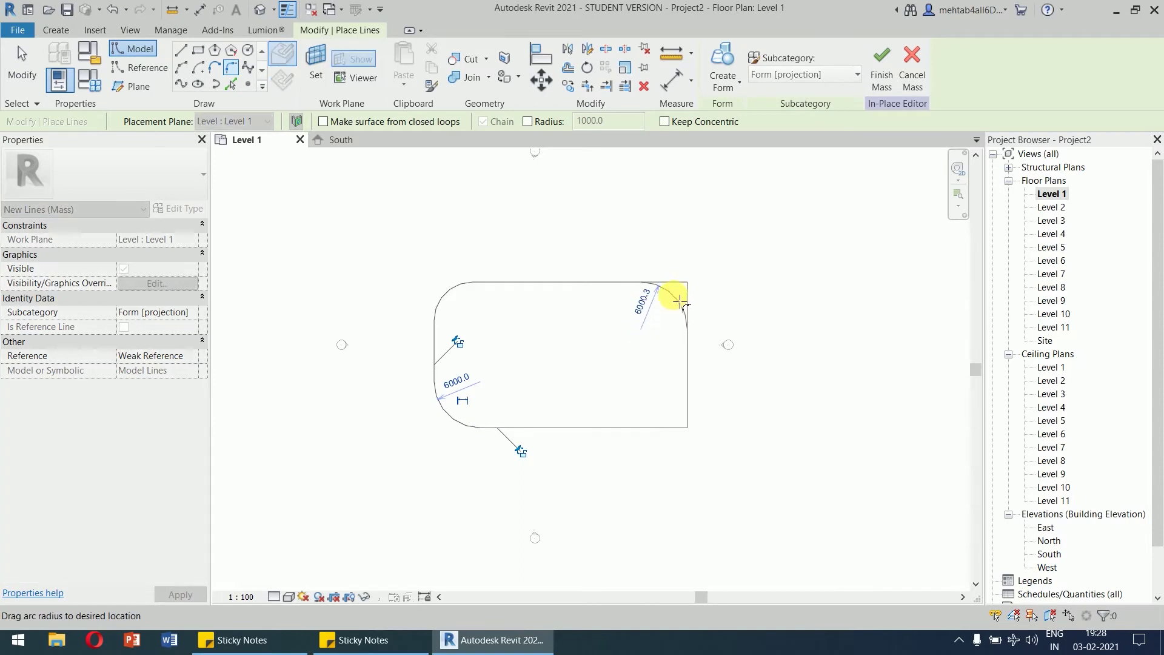
{"action": "left_click", "coordinate": [670, 292]}
{"action": "left_click", "coordinate": [691, 412]}
{"action": "left_click", "coordinate": [672, 425]}
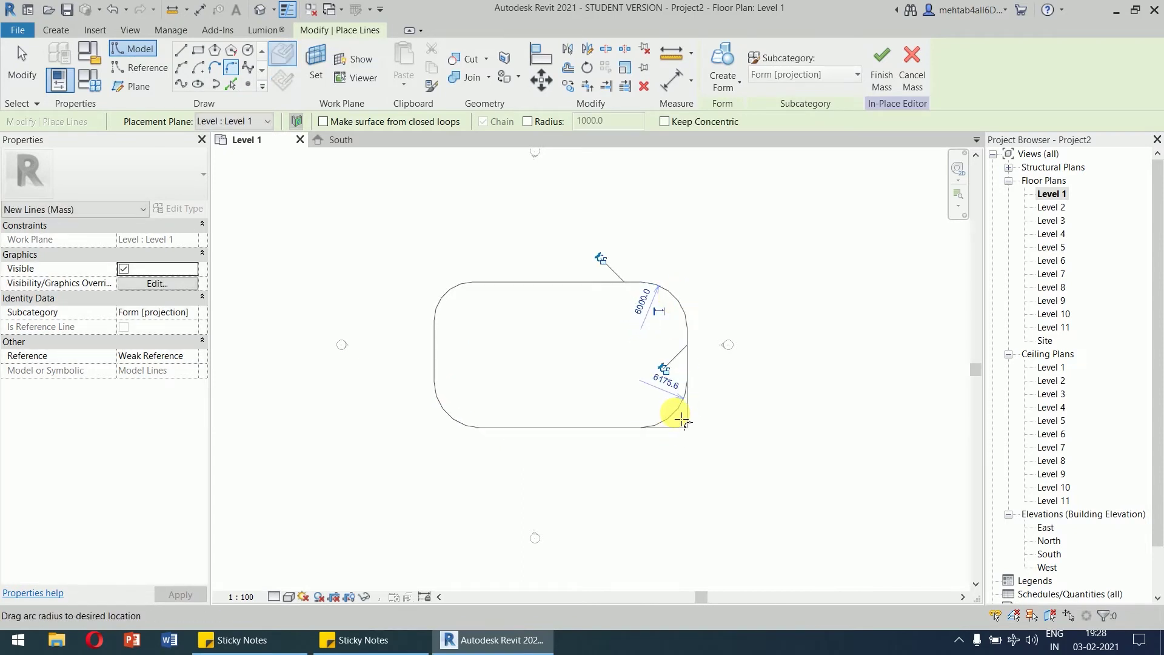
{"action": "left_click", "coordinate": [674, 413]}
{"action": "key", "text": "Escape"}
{"action": "key", "text": "Escape"}
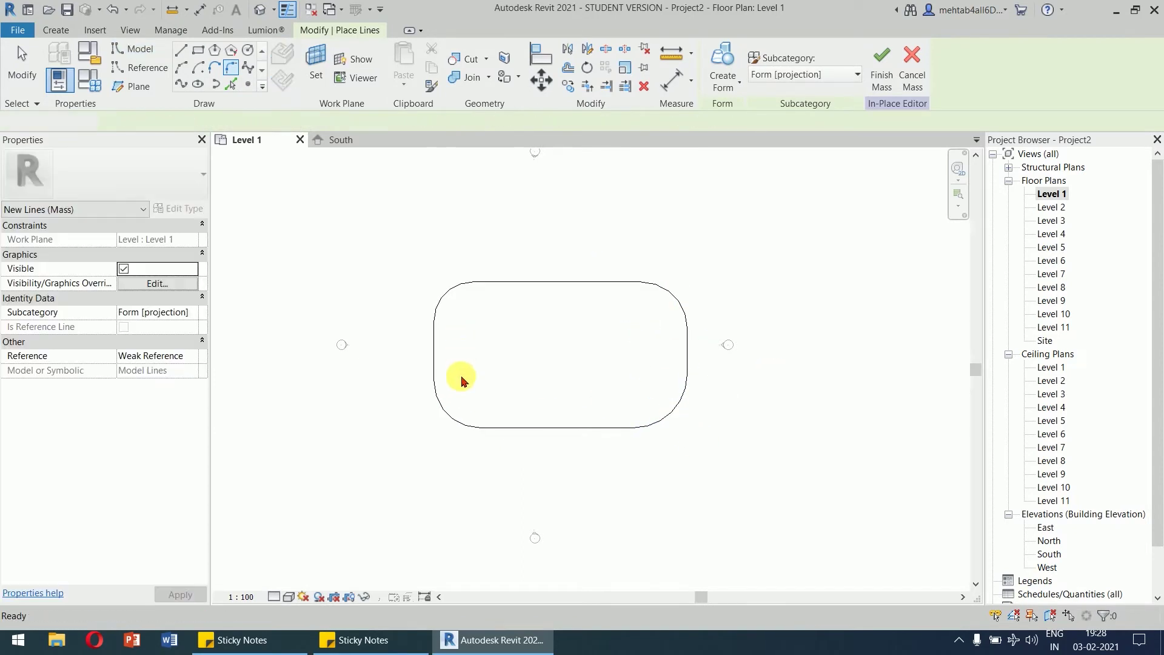
Set the radius of the lower-left corner arc to 5000.
{"action": "key", "text": "Tab"}
{"action": "left_click", "coordinate": [461, 417]}
{"action": "left_click", "coordinate": [450, 416]}
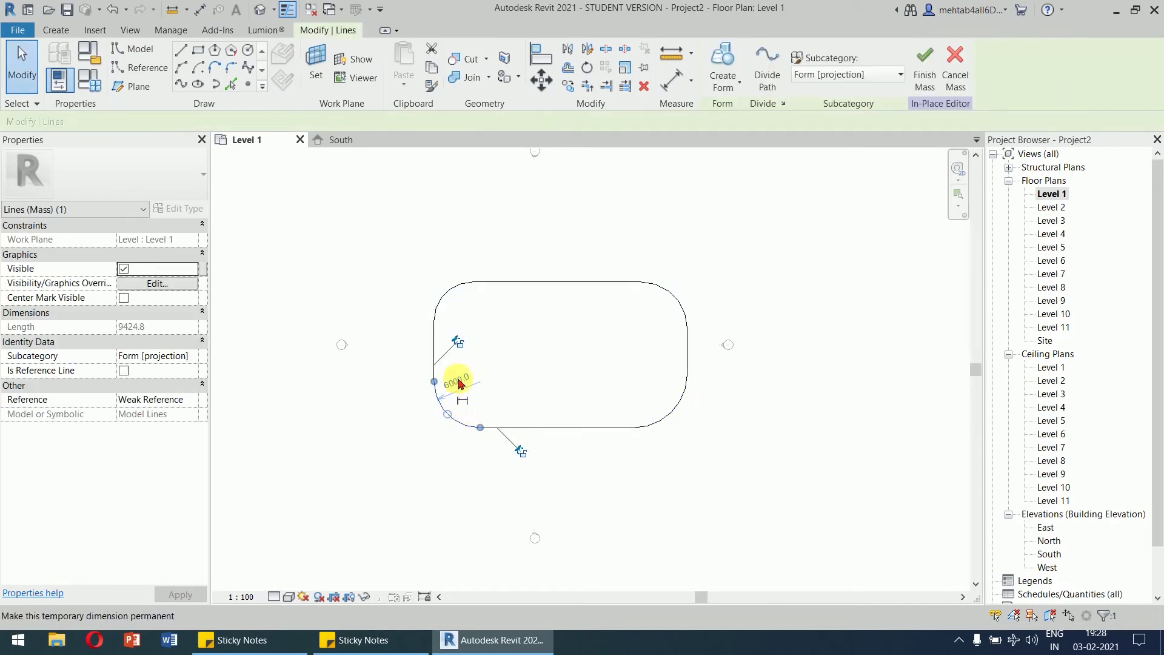
{"action": "left_click", "coordinate": [467, 379]}
{"action": "key", "text": "Return"}
Set the radii of the upper-right and lower-right corner arcs to 5000 and clear the selection.
{"action": "left_click", "coordinate": [678, 297]}
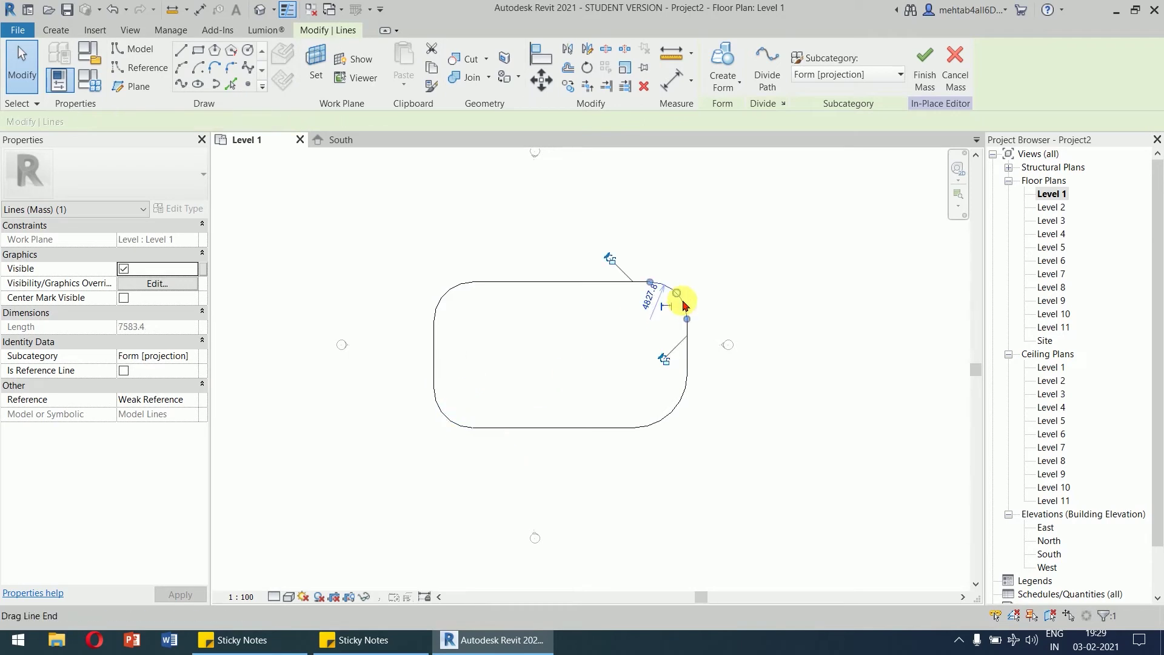
{"action": "left_click", "coordinate": [646, 302]}
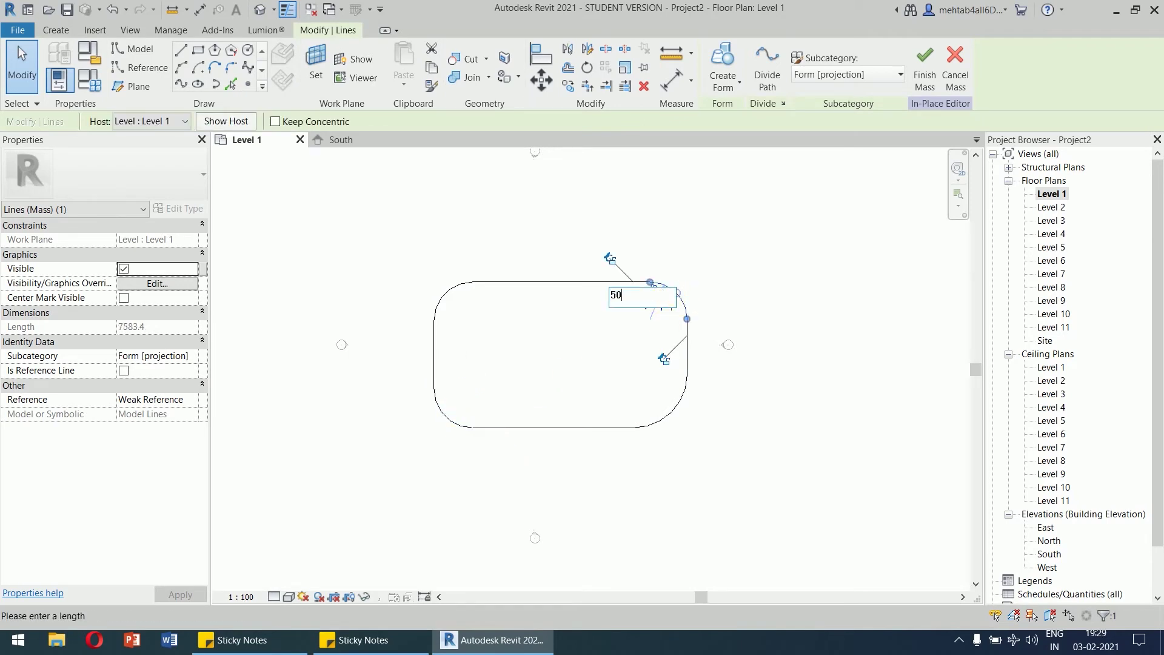
{"action": "key", "text": "Return"}
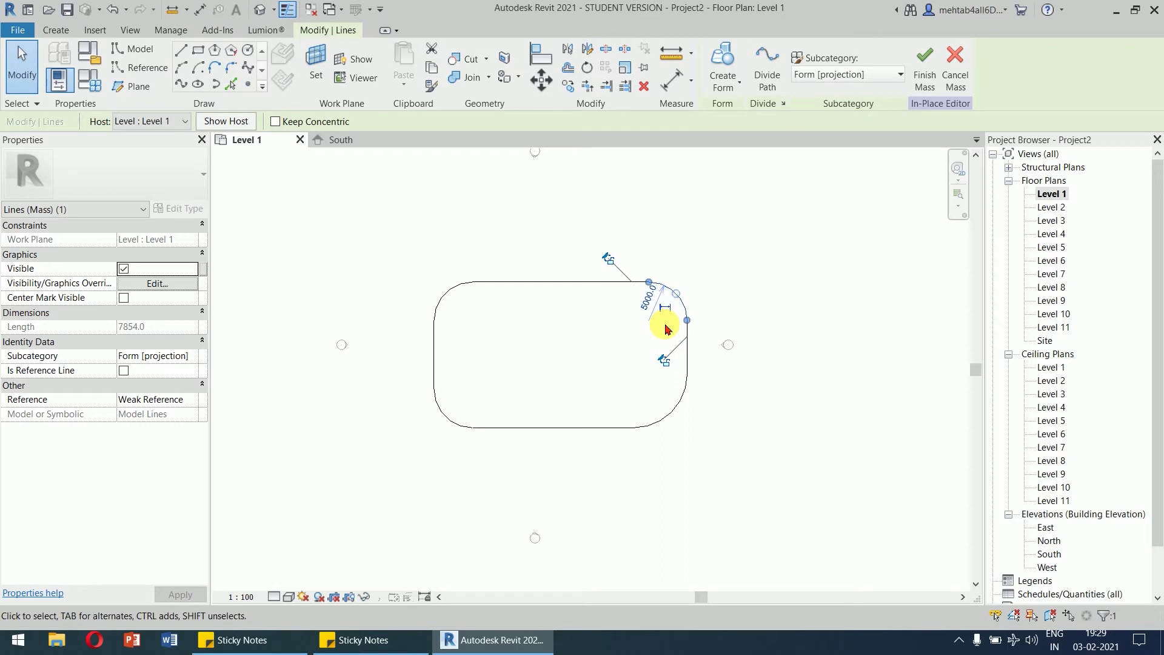
{"action": "left_click", "coordinate": [689, 402]}
{"action": "left_click", "coordinate": [663, 377]}
{"action": "type", "text": "5000"}
{"action": "key", "text": "Return"}
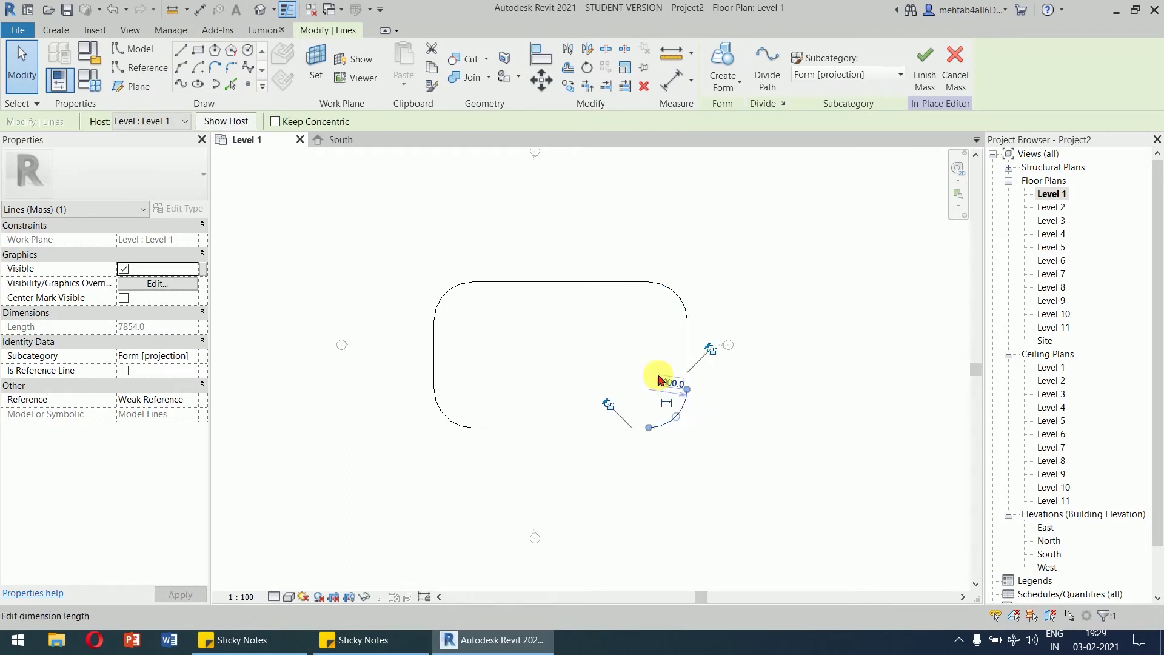
{"action": "left_click", "coordinate": [736, 418]}
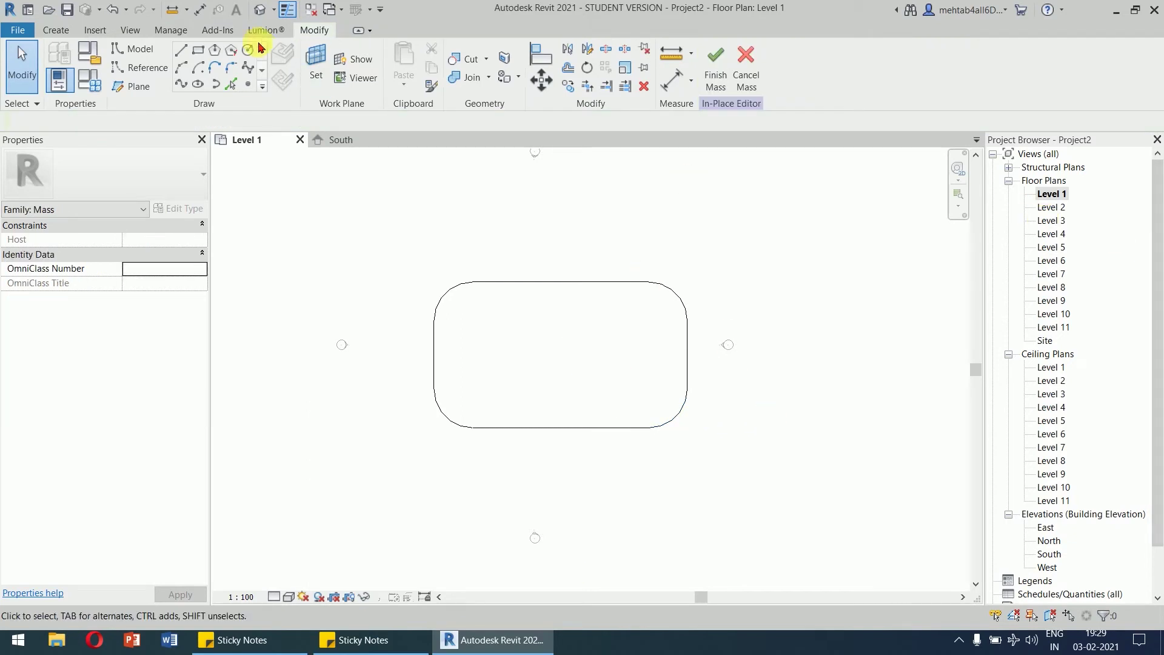
Create a solid extruded form from the entire rounded rectangle outline in the default 3D view.
{"action": "left_click", "coordinate": [260, 11]}
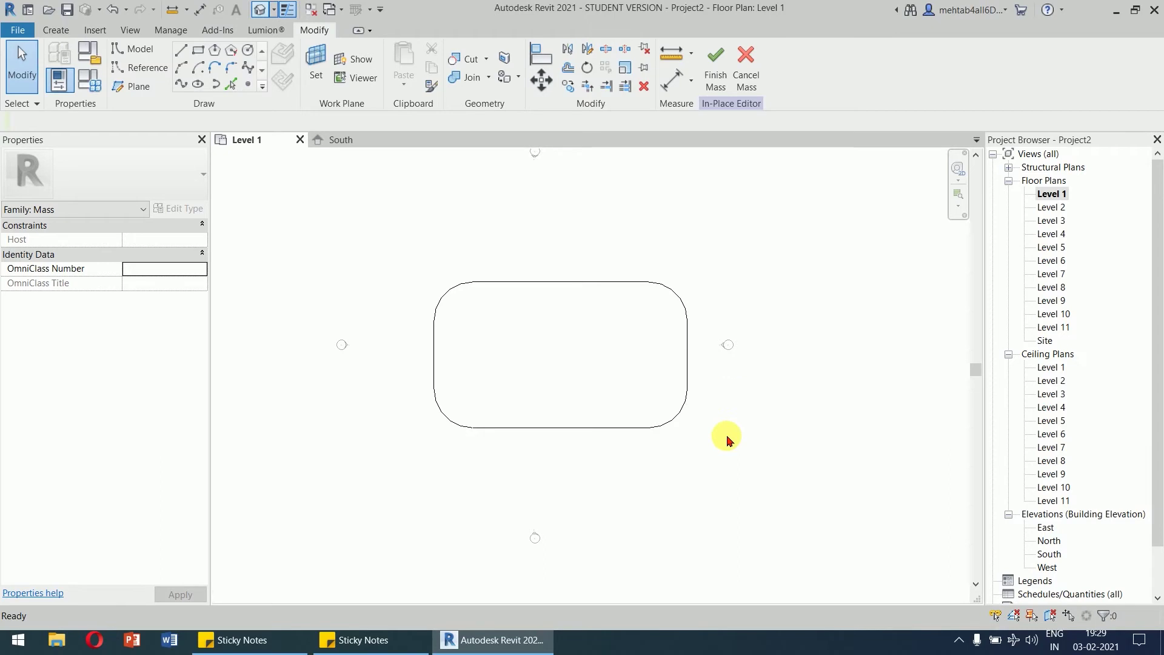
{"action": "left_click", "coordinate": [349, 596]}
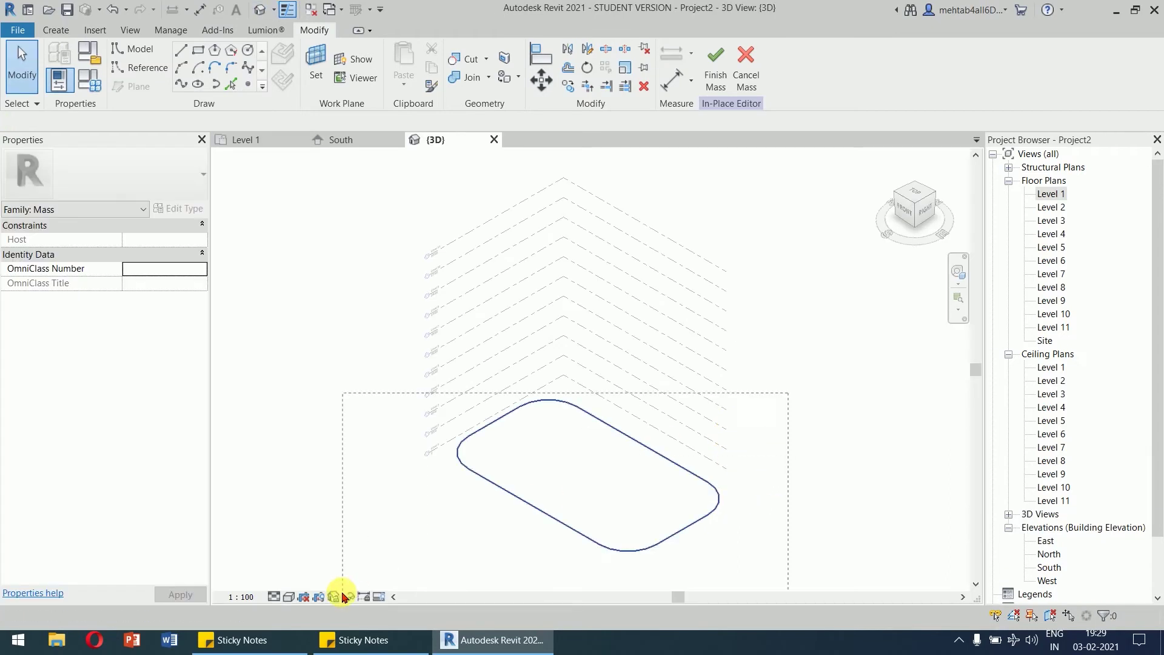
{"action": "left_click_drag", "start_coordinate": [339, 558], "coordinate": [339, 558]}
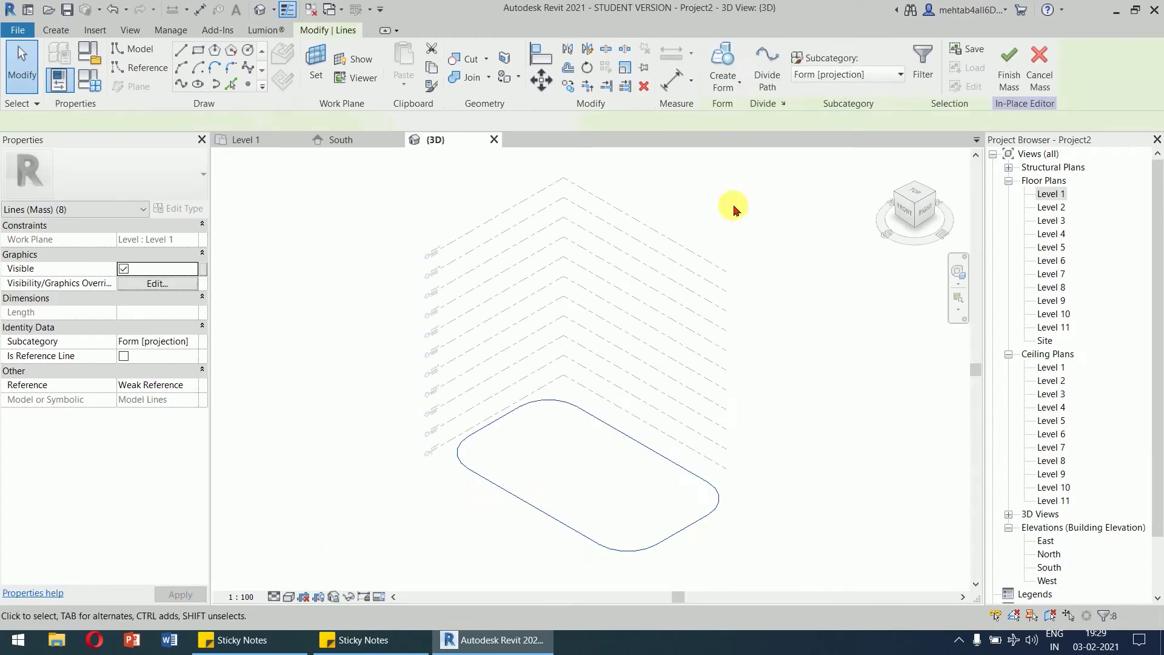
{"action": "left_click", "coordinate": [725, 76]}
{"action": "left_click", "coordinate": [738, 114]}
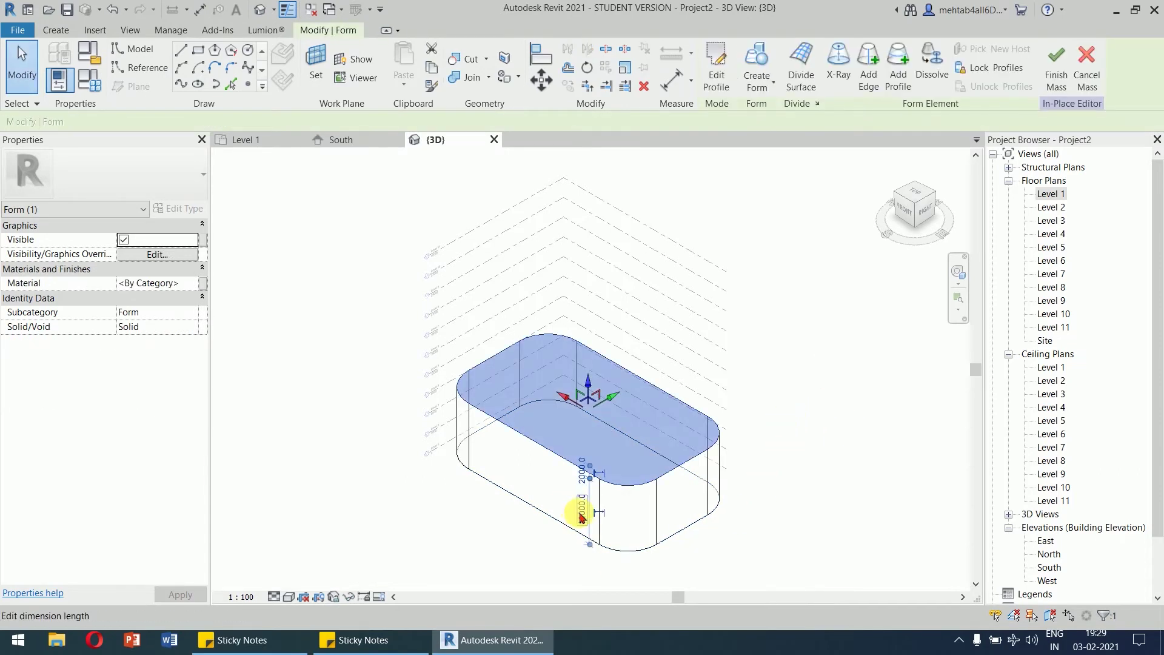
Set the height of the rounded rectangular form to 12000 and clear the selection.
{"action": "middle_click_drag", "start_coordinate": [753, 475], "coordinate": [776, 405], "text": "shift"}
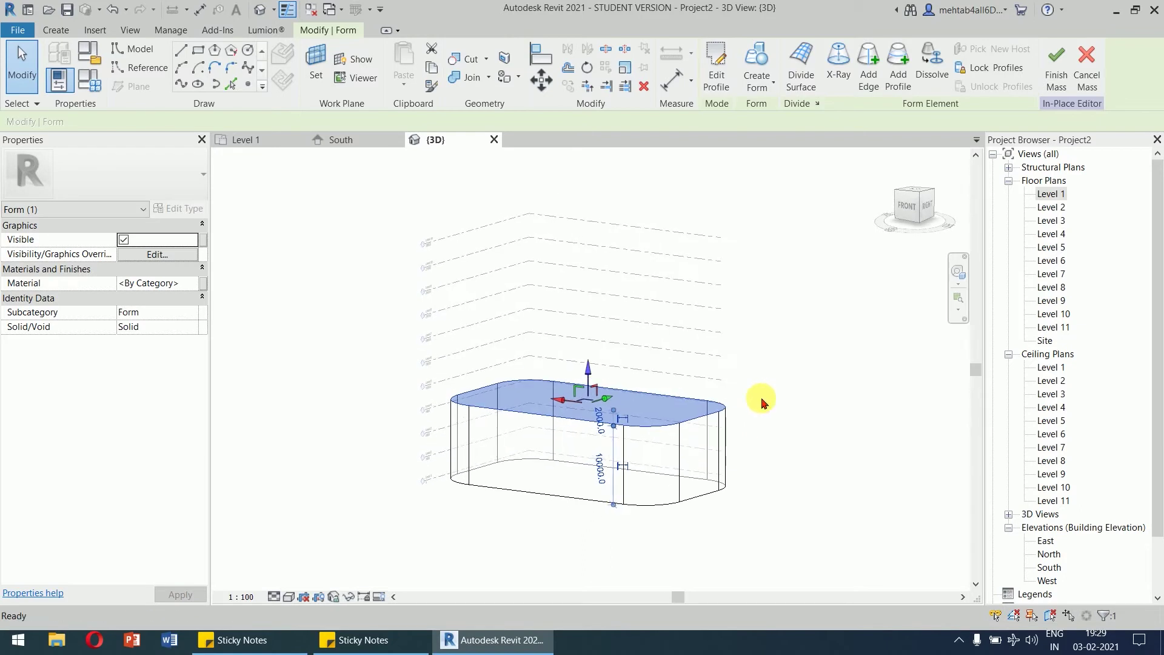
{"action": "left_click", "coordinate": [603, 479]}
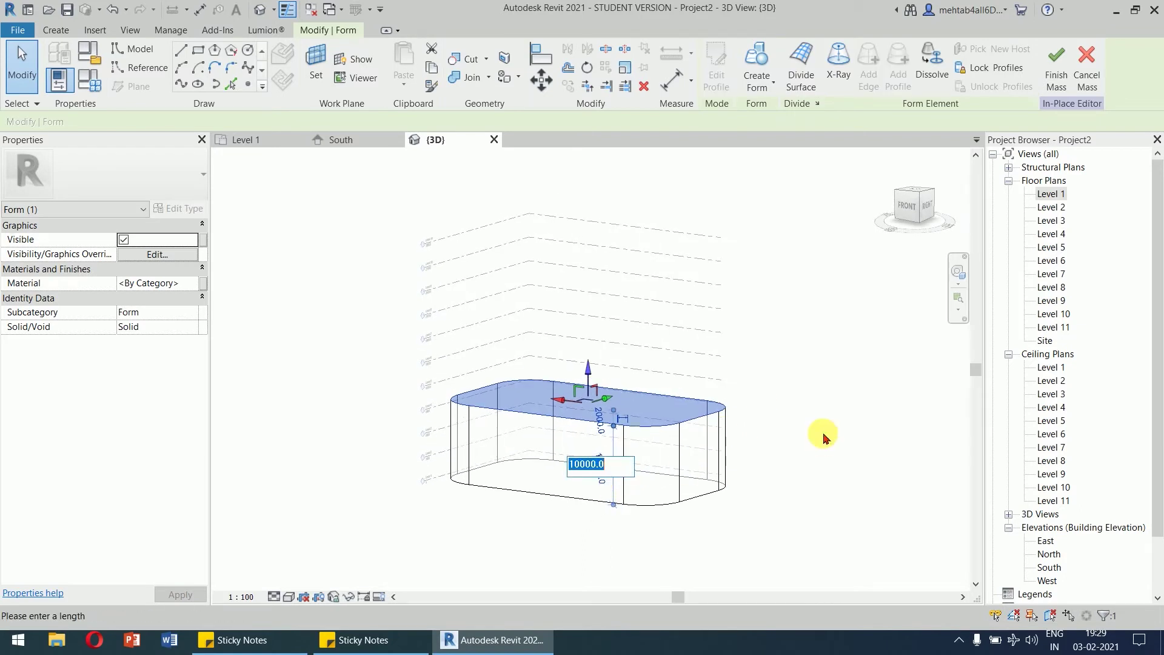
{"action": "middle_click_drag", "start_coordinate": [774, 393], "coordinate": [827, 424], "text": "shift"}
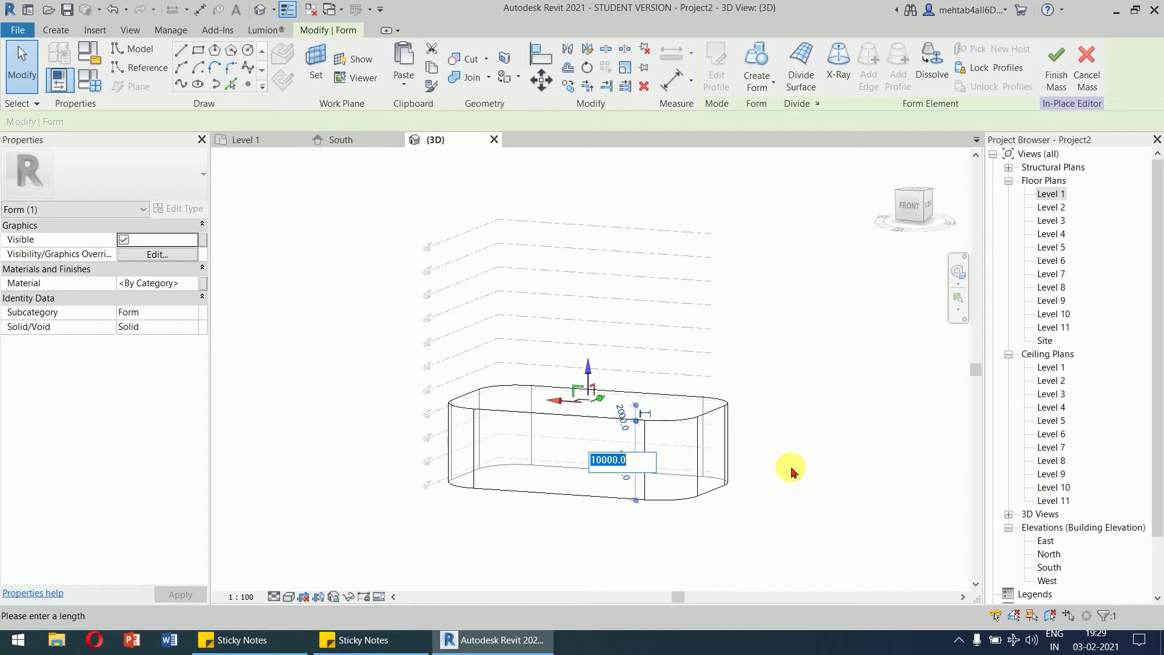
{"action": "key", "text": "Return"}
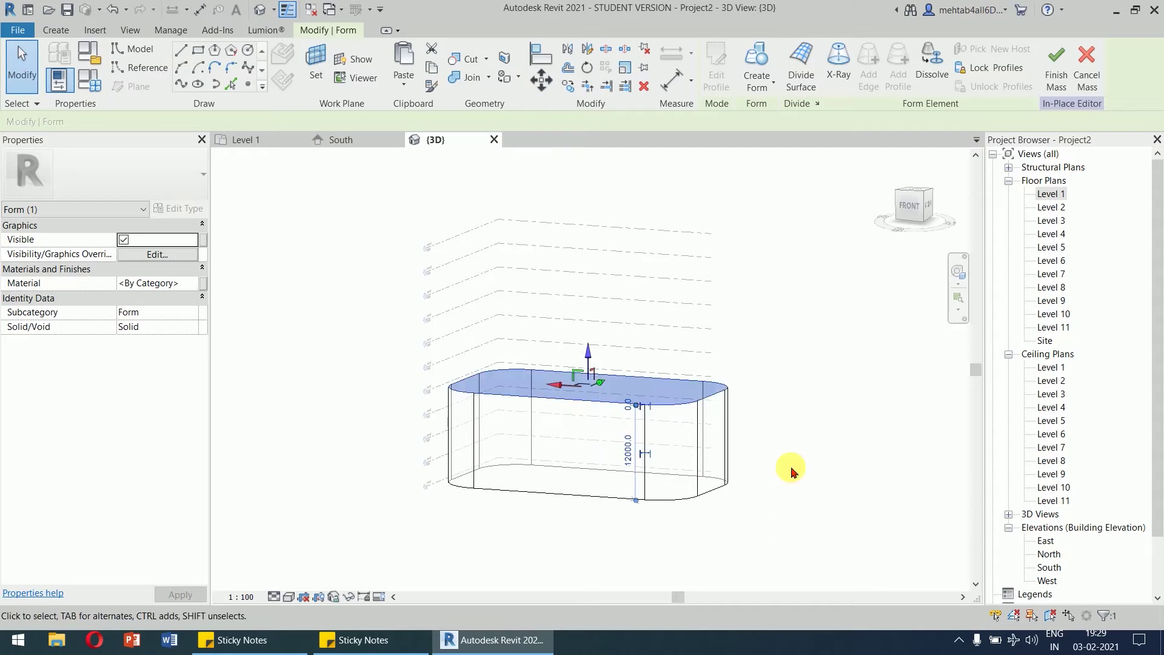
{"action": "key", "text": "Escape"}
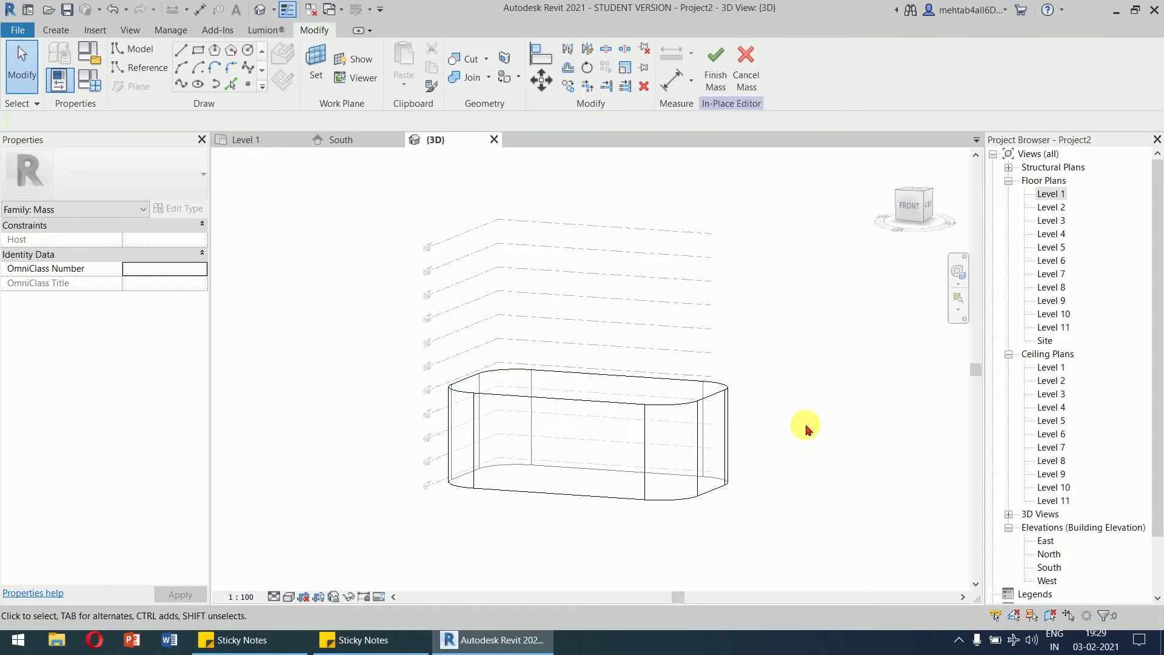
Draw a vertical reference line between the midpoints of the rounded form's long edges in the Level 1 floor plan.
{"action": "middle_click_drag", "start_coordinate": [785, 424], "coordinate": [857, 482], "text": "shift"}
{"action": "double_click", "coordinate": [1053, 195]}
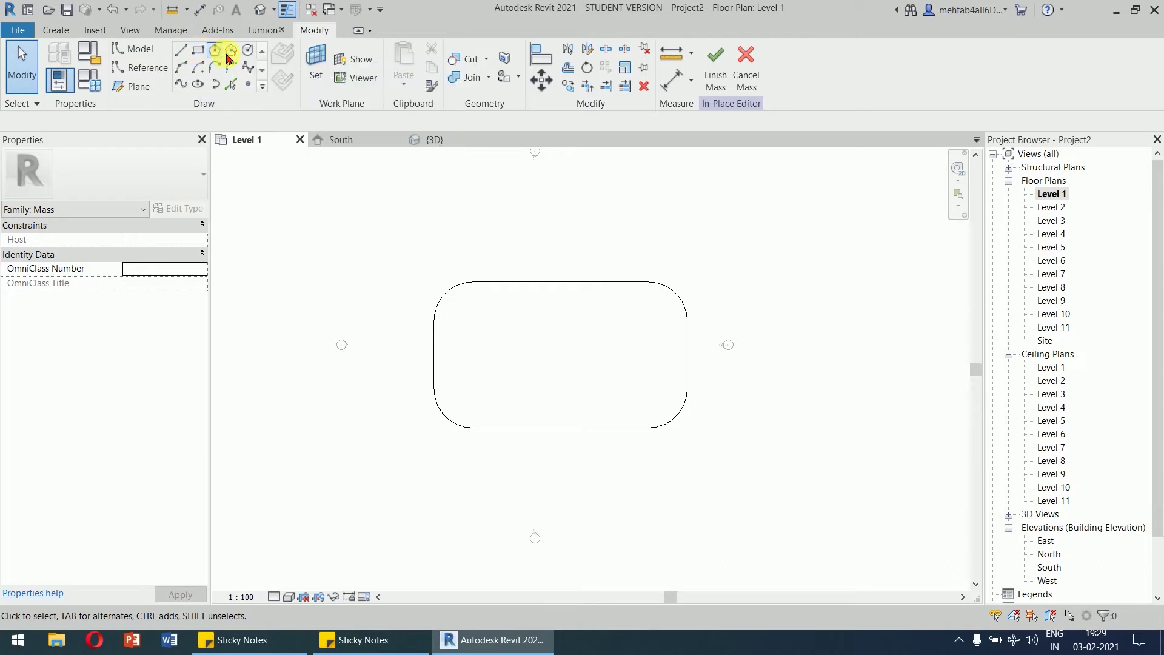
{"action": "left_click", "coordinate": [199, 85]}
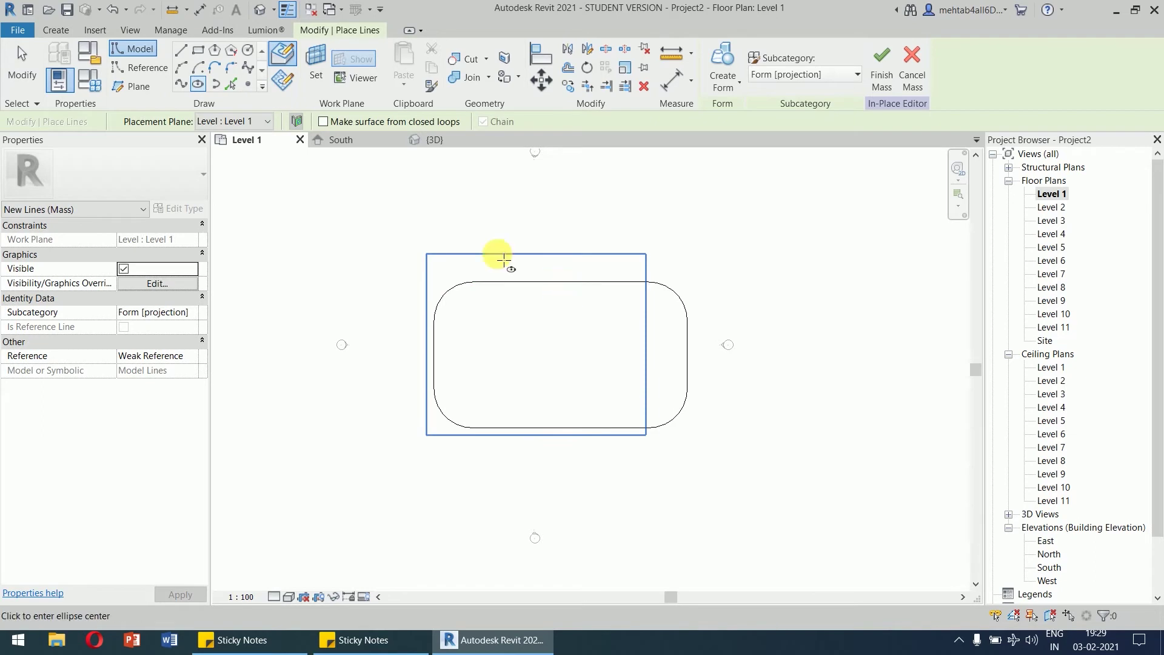
{"action": "left_click", "coordinate": [141, 67]}
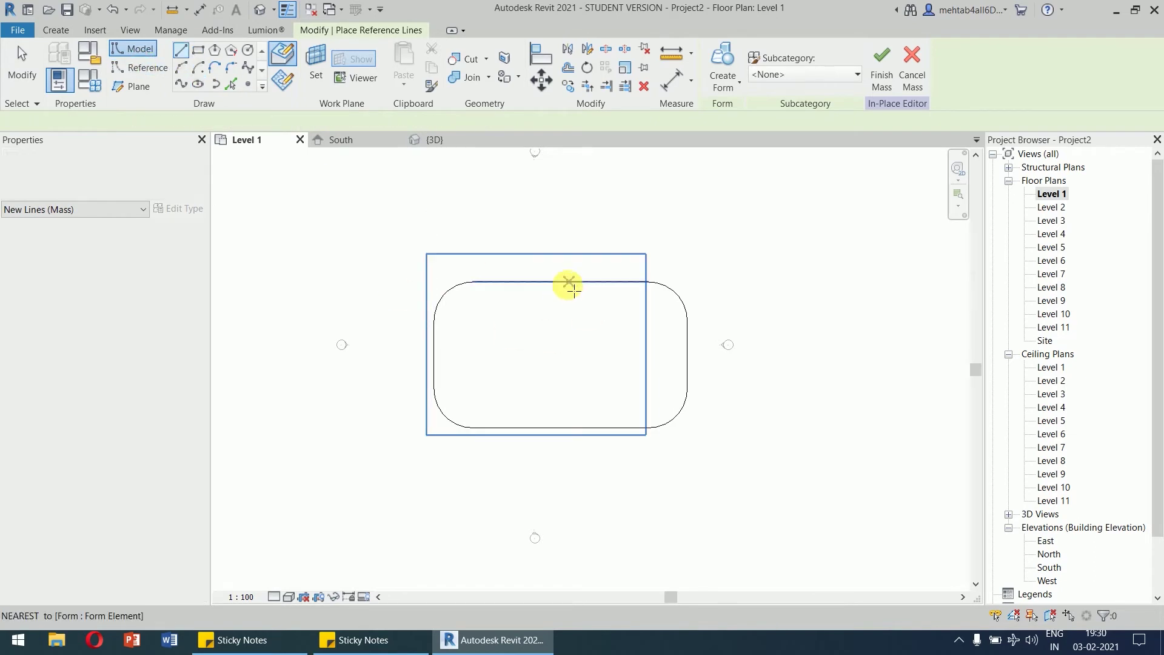
{"action": "left_click", "coordinate": [561, 427]}
{"action": "key", "text": "Escape"}
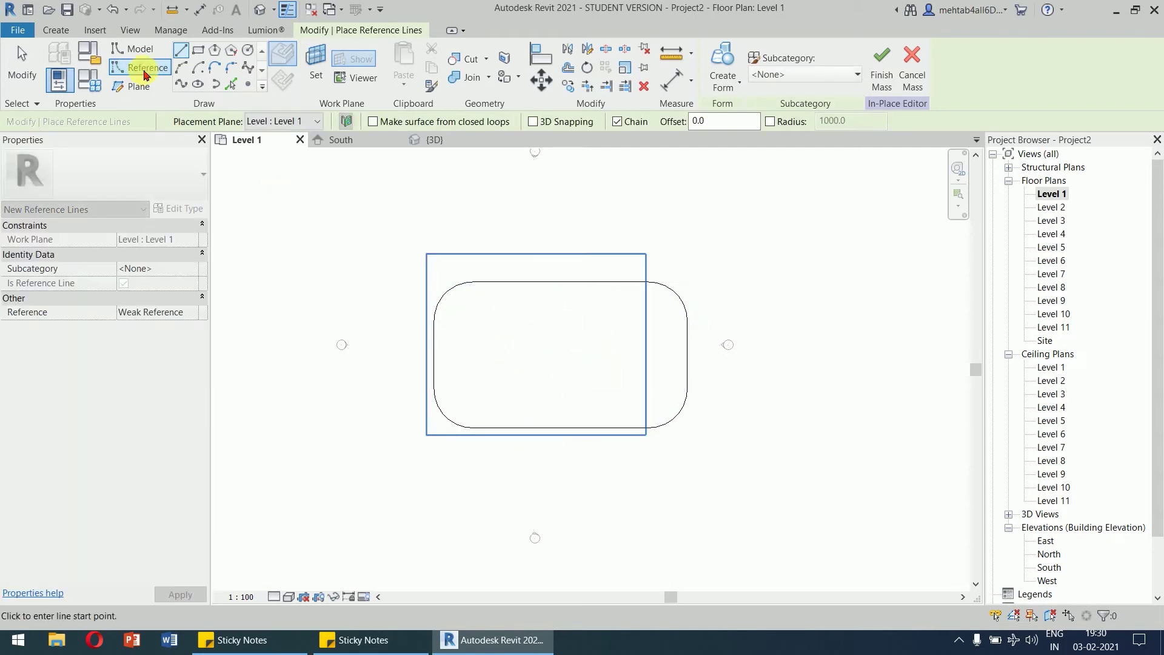
Draw a horizontal reference line between the midpoints of the rounded form's short edges and end the command.
{"action": "left_click", "coordinate": [120, 73]}
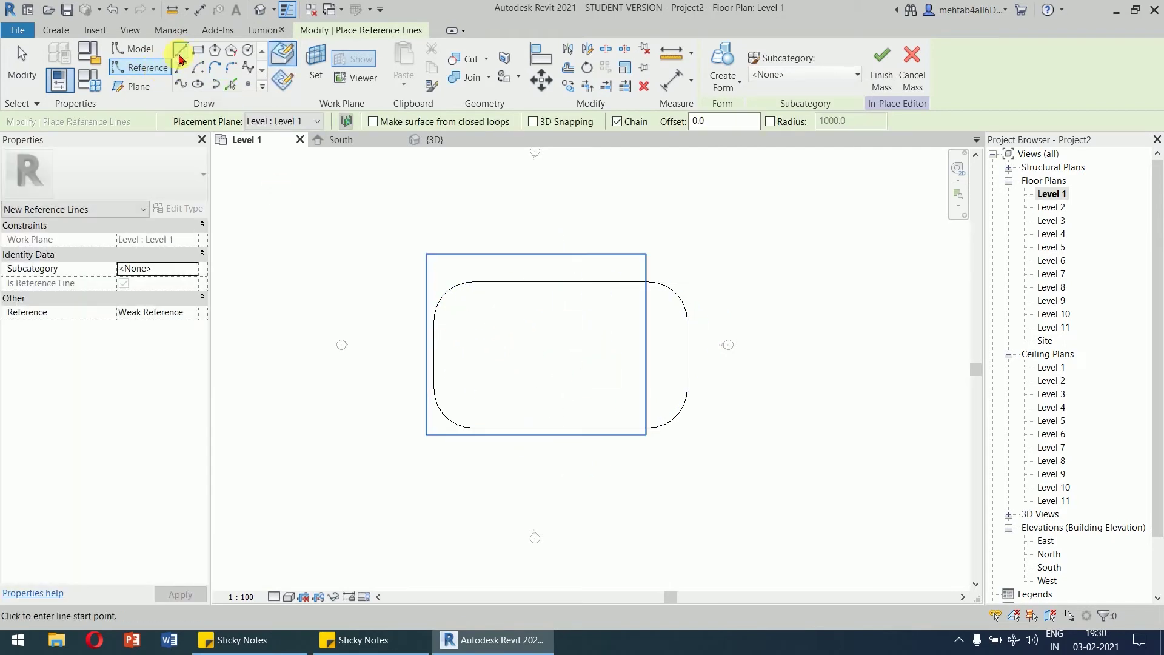
{"action": "left_click", "coordinate": [434, 355]}
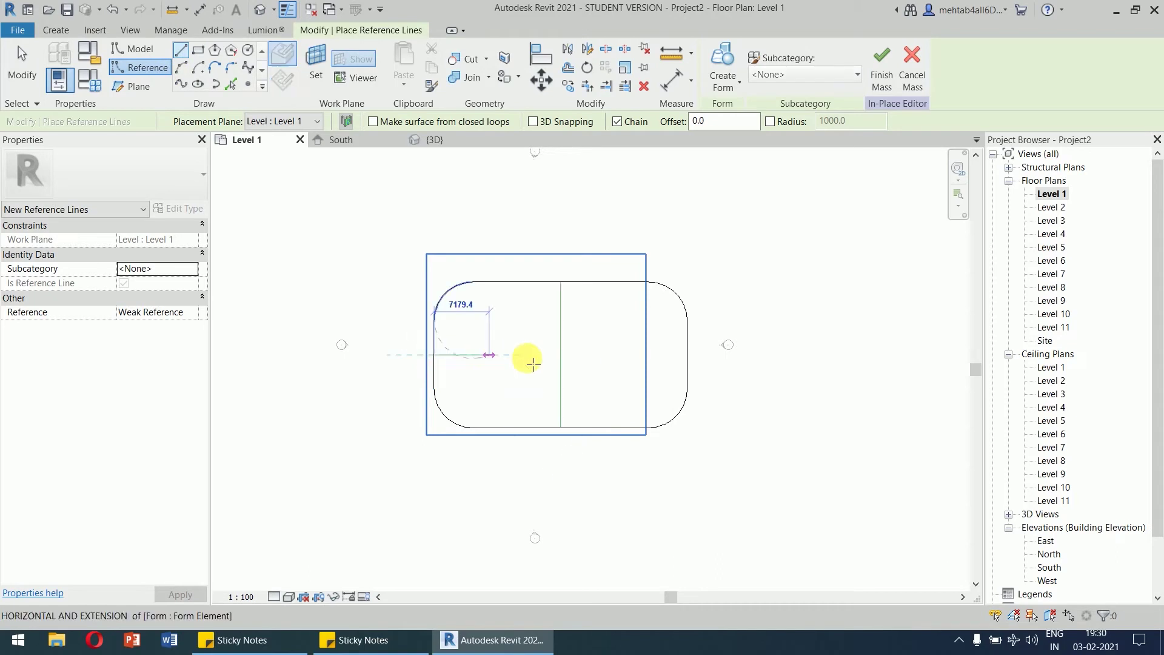
{"action": "left_click", "coordinate": [689, 355]}
{"action": "right_click", "coordinate": [772, 372]}
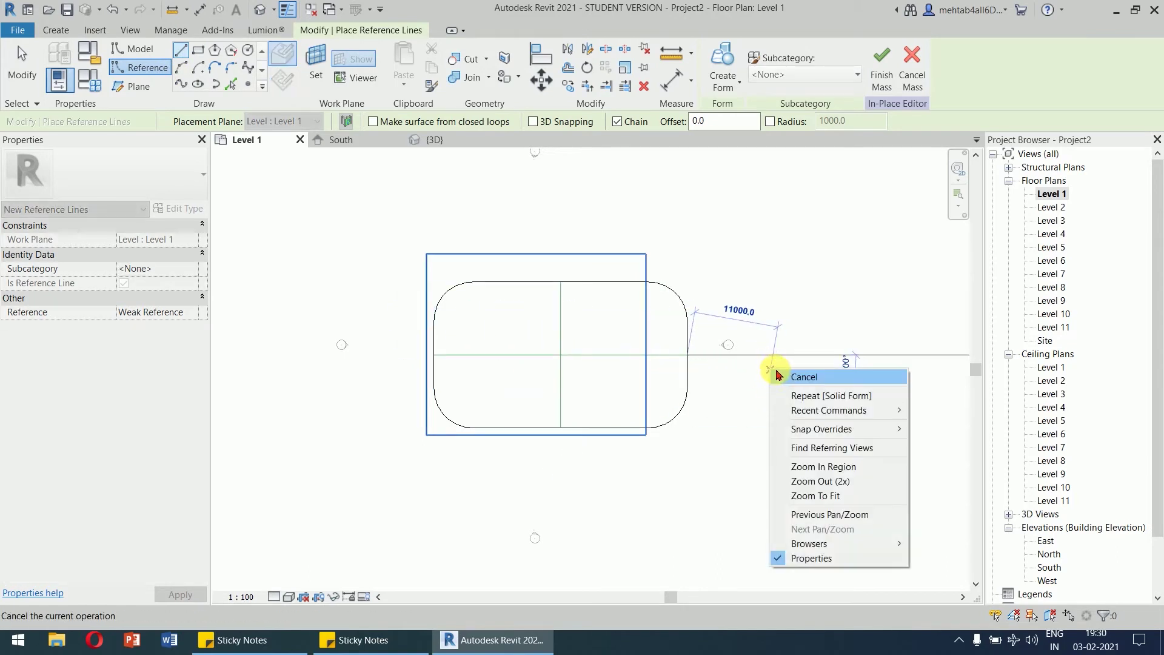
{"action": "left_click", "coordinate": [795, 377]}
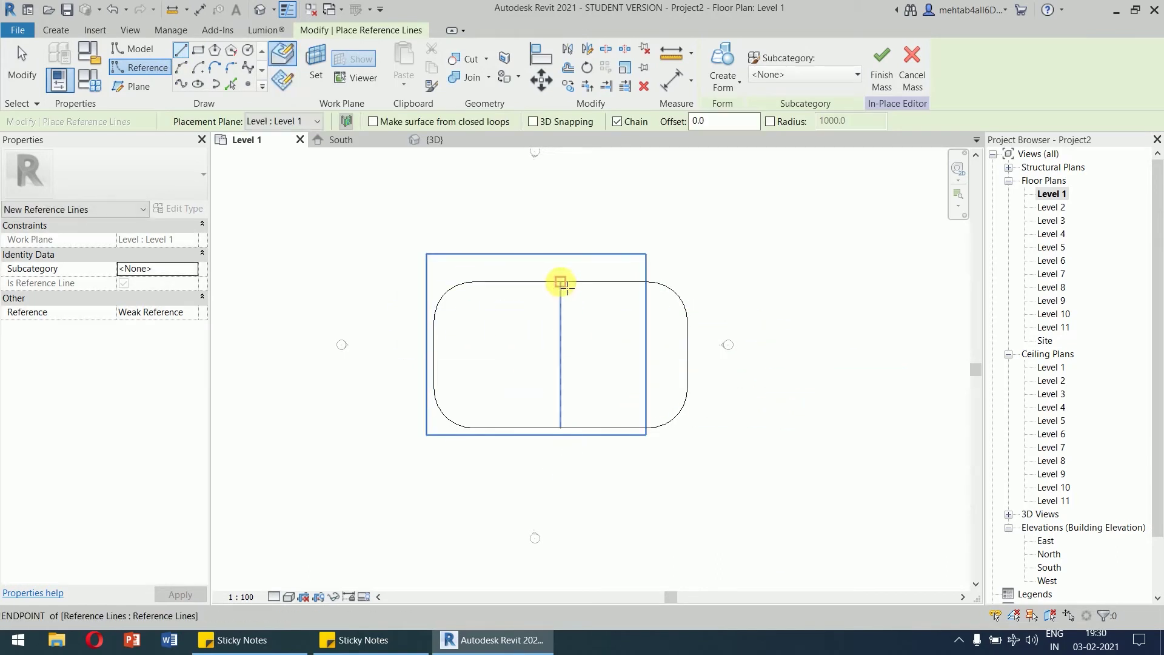
{"action": "key", "text": "Escape"}
Set the Level 1 plan's visual style to Wireframe to reveal the reference lines inside the form.
{"action": "left_click_drag", "start_coordinate": [593, 312], "coordinate": [527, 379]}
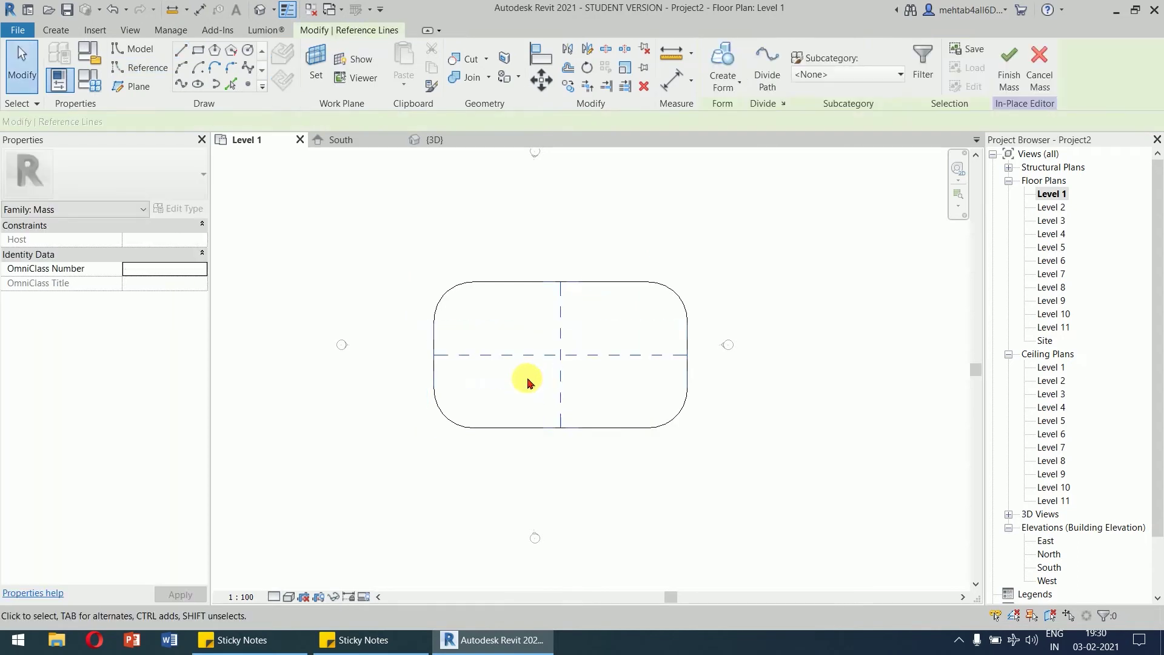
{"action": "key", "text": "Delete"}
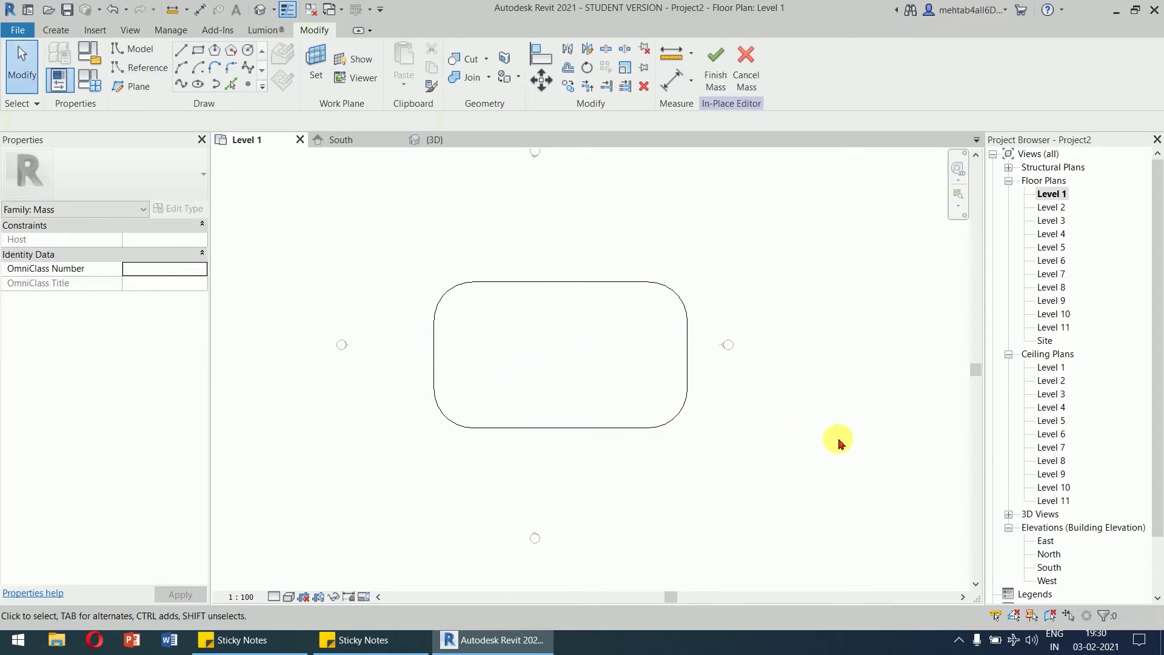
{"action": "left_click", "coordinate": [1051, 194]}
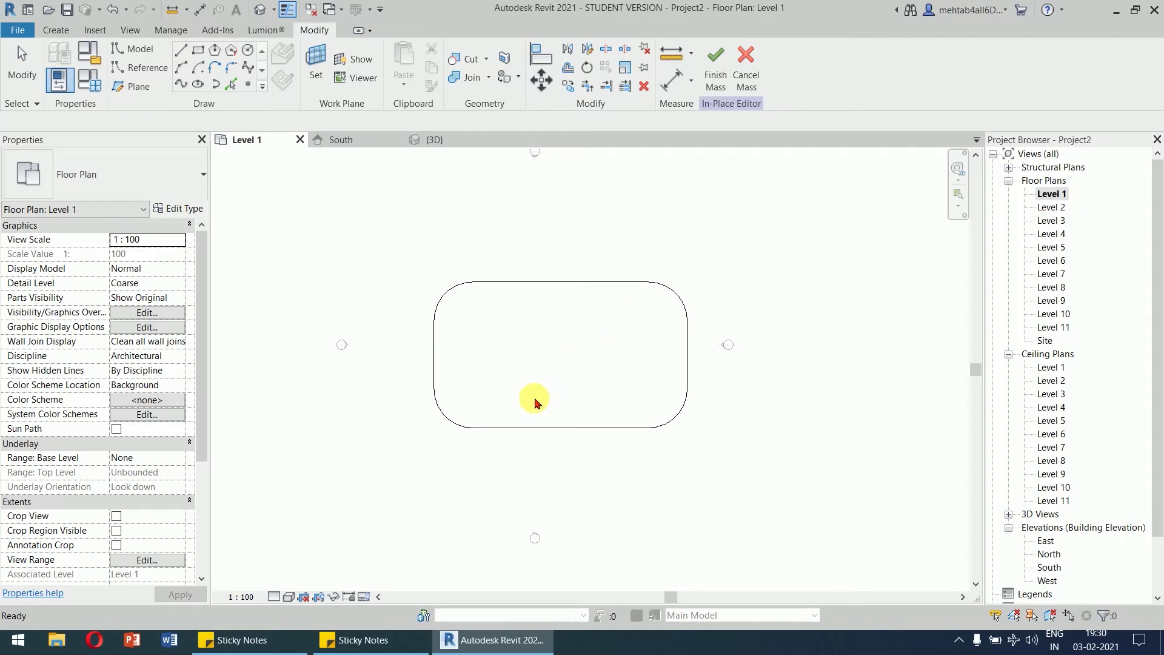
{"action": "left_click", "coordinate": [619, 317]}
{"action": "left_click_drag", "start_coordinate": [576, 320], "coordinate": [523, 405]}
{"action": "key", "text": "Delete"}
{"action": "left_click", "coordinate": [288, 597]}
{"action": "left_click", "coordinate": [316, 523]}
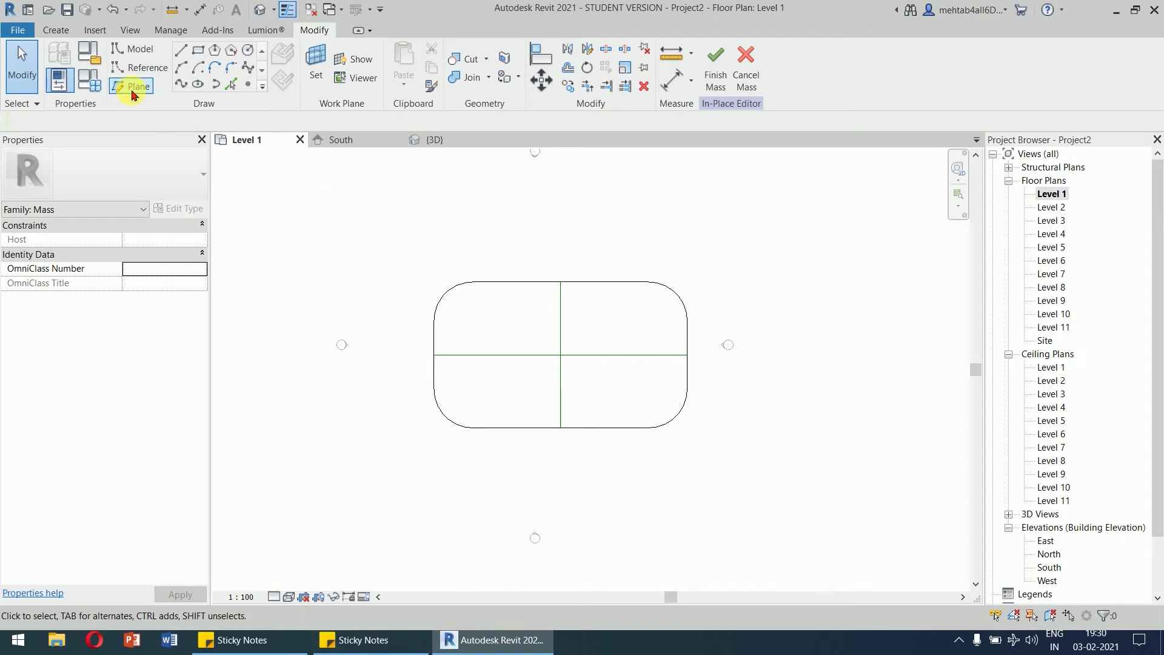
Draw an ellipse centred on the reference lines' crossing, with radii of about 9320 horizontally and 7000 vertically, and delete both reference lines.
{"action": "left_click", "coordinate": [204, 83]}
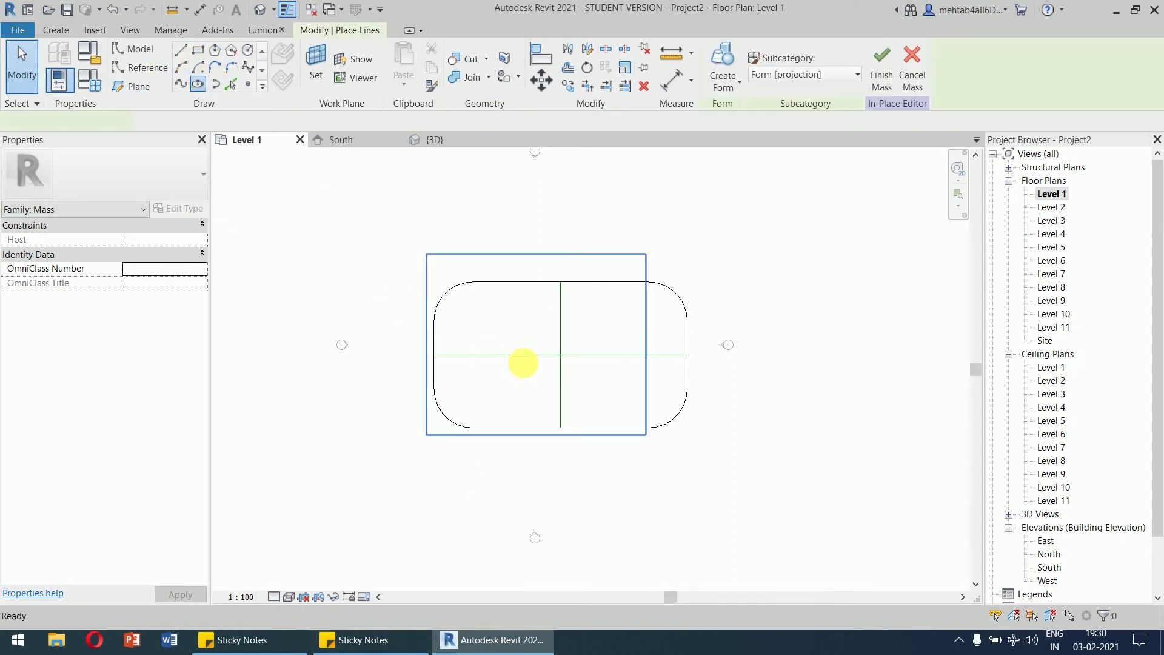
{"action": "left_click", "coordinate": [561, 356]}
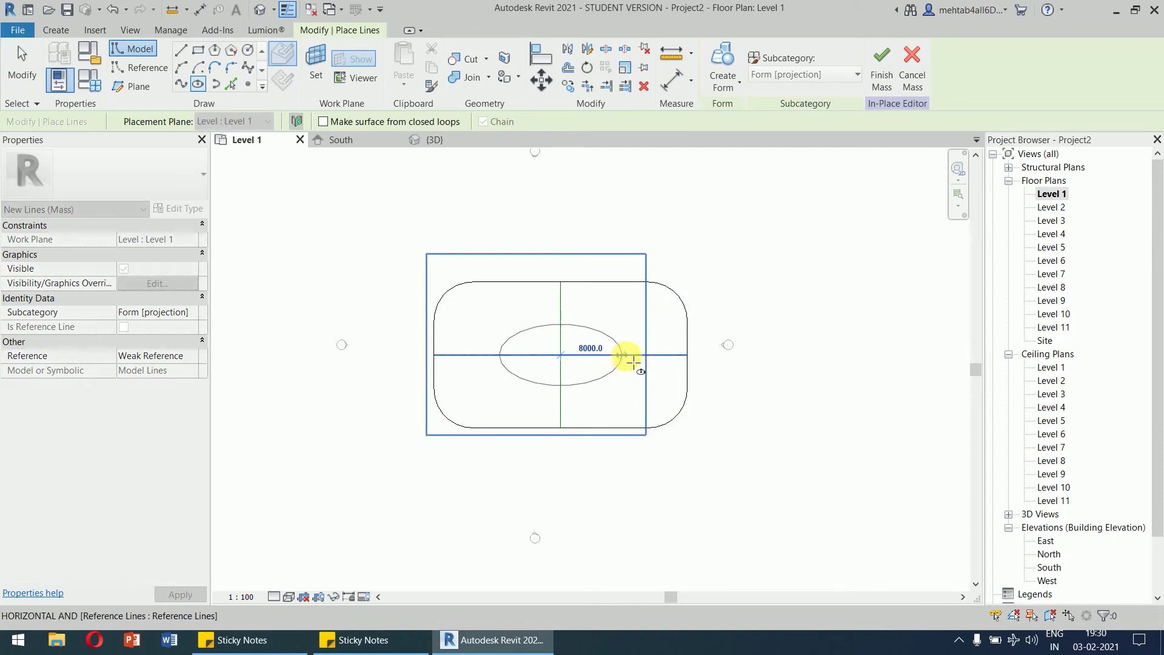
{"action": "left_click", "coordinate": [631, 356]}
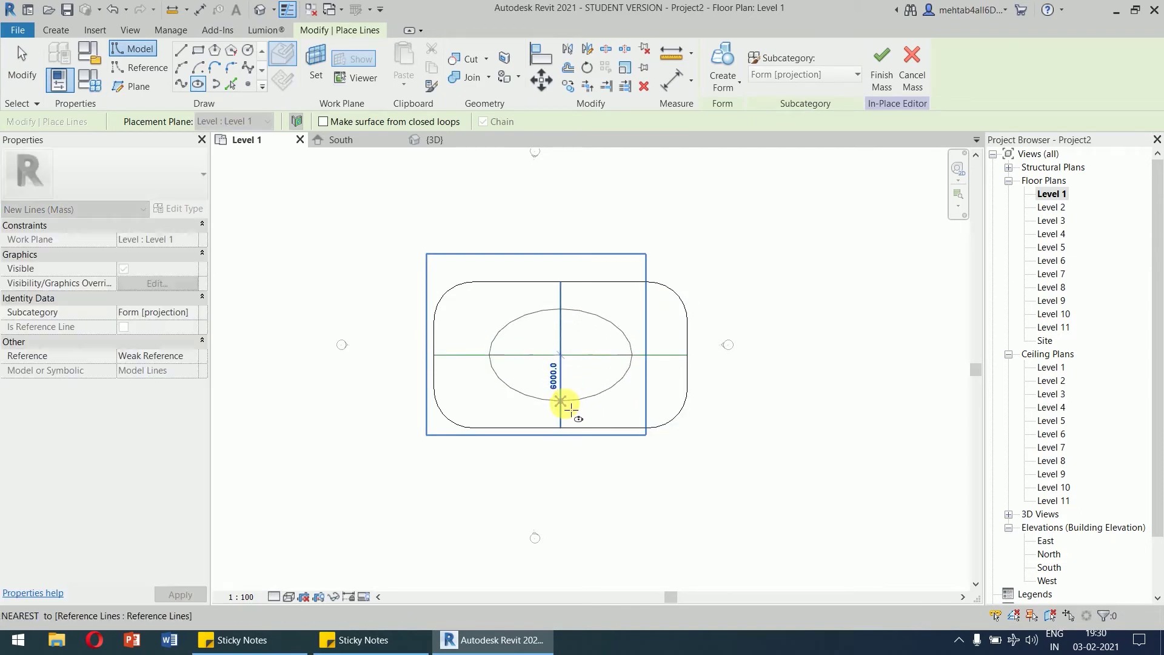
{"action": "left_click", "coordinate": [564, 410]}
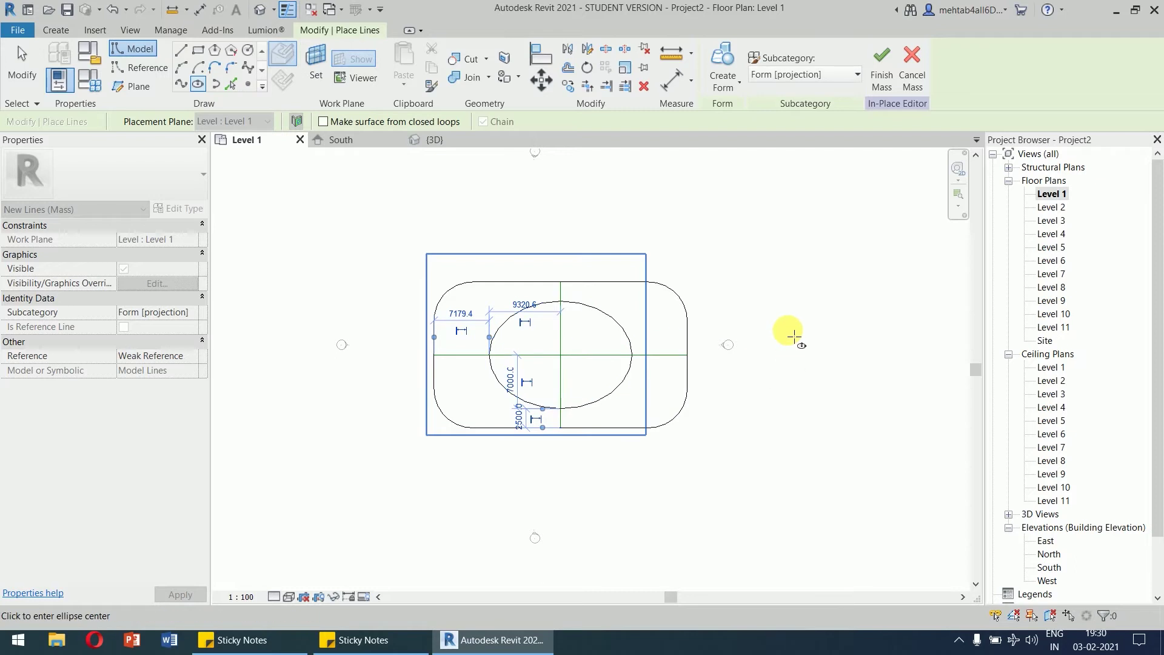
{"action": "key", "text": "Escape"}
{"action": "key", "text": "Escape"}
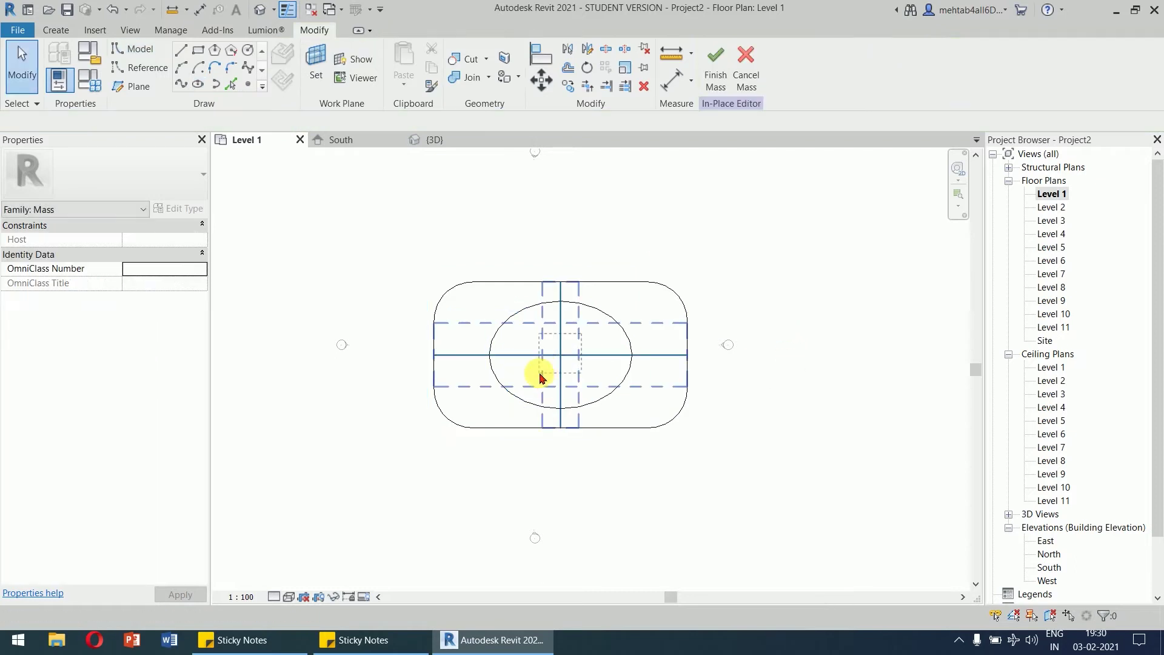
{"action": "left_click", "coordinate": [541, 377]}
{"action": "key", "text": "Delete"}
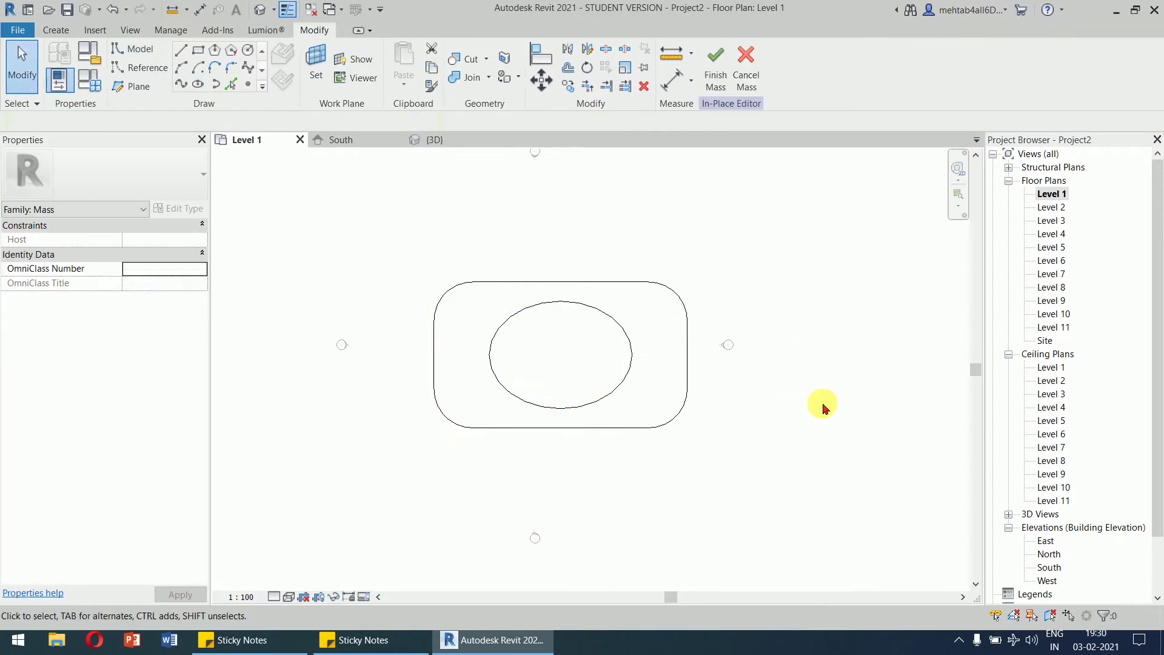
Create a solid extruded form from the ellipse in the 3D view.
{"action": "left_click", "coordinate": [445, 144]}
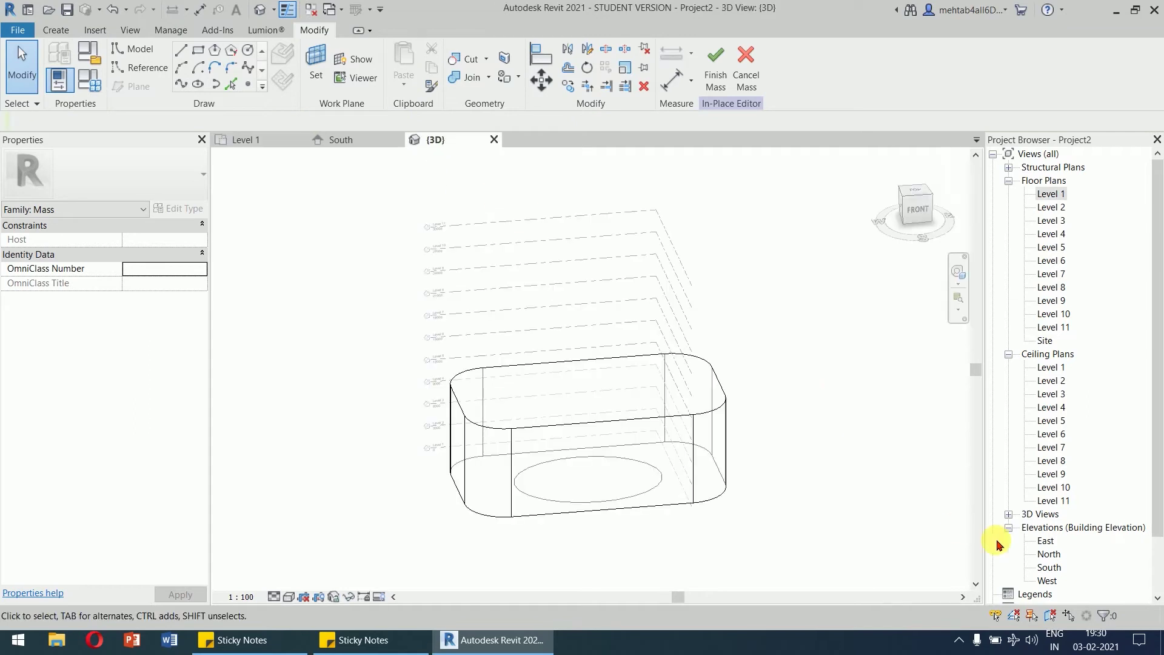
{"action": "left_click", "coordinate": [603, 463]}
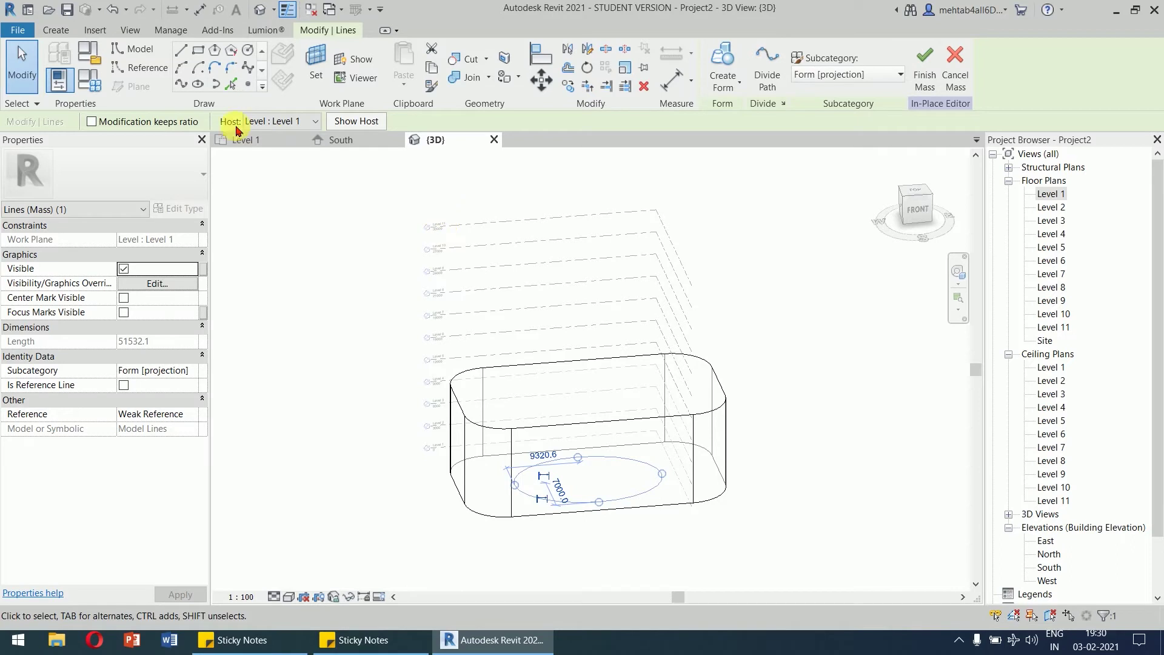
{"action": "left_click", "coordinate": [736, 86]}
{"action": "left_click", "coordinate": [743, 112]}
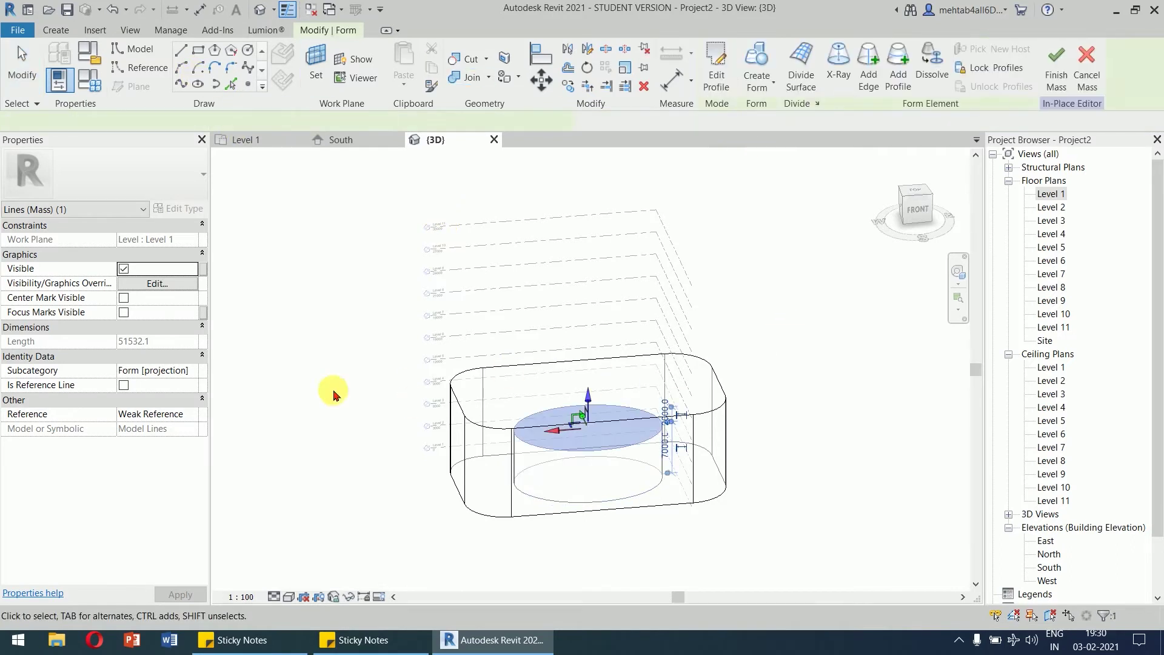
Set the height of the elliptical form to 33000 and clear the selection.
{"action": "left_click", "coordinate": [668, 449]}
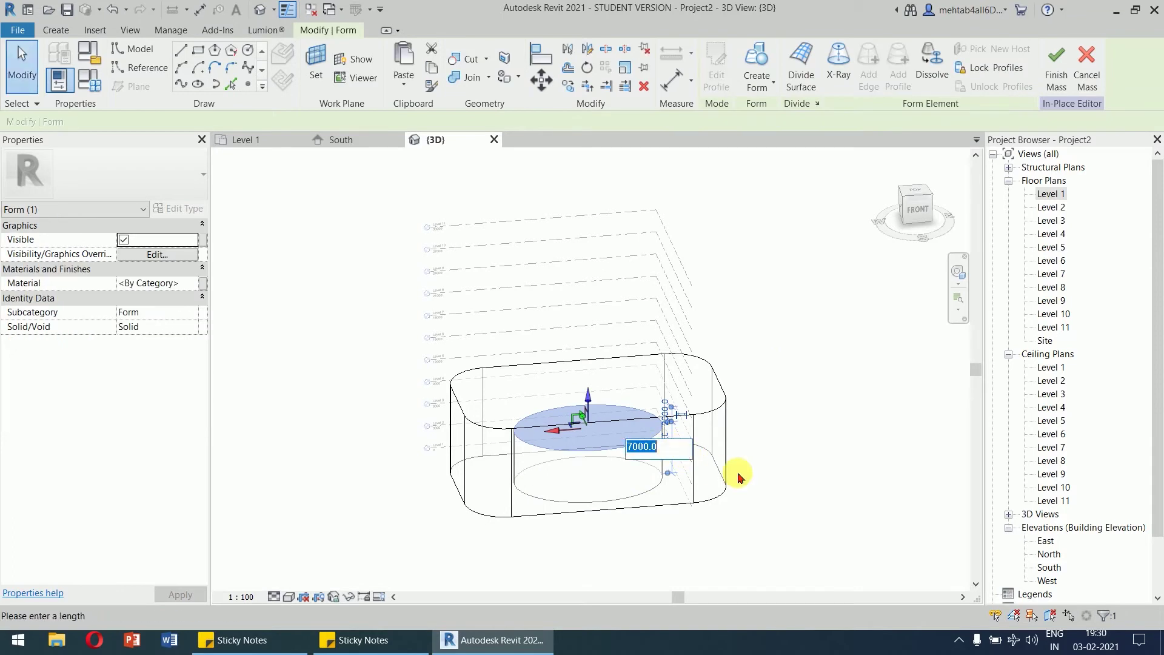
{"action": "key", "text": "Return"}
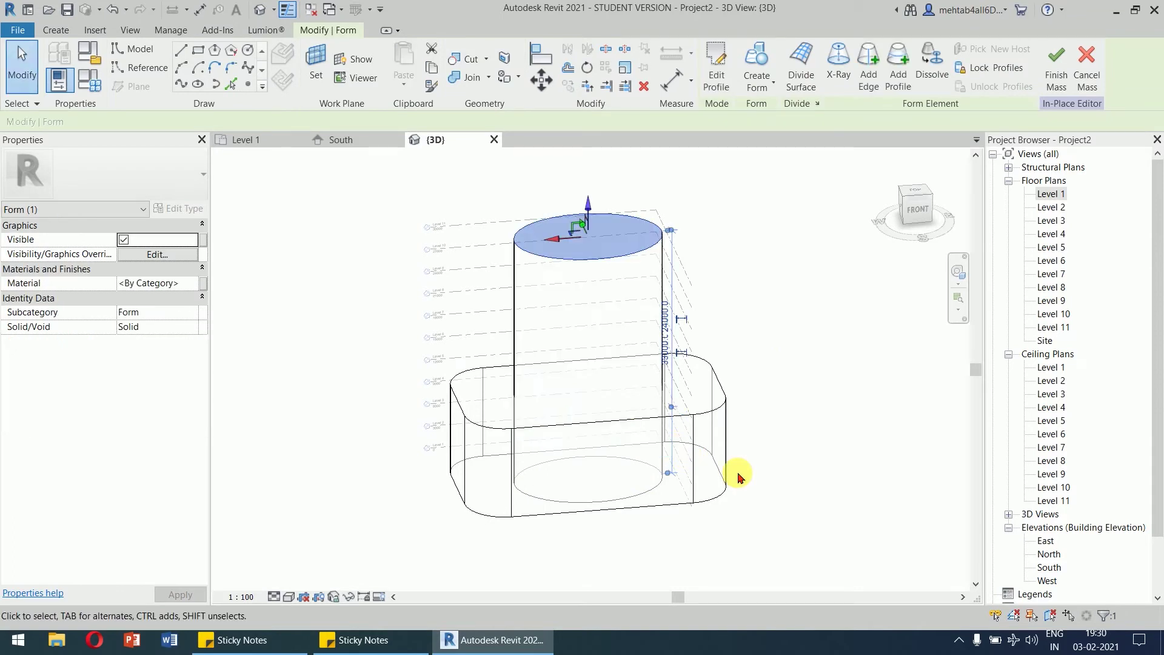
{"action": "left_click", "coordinate": [776, 407]}
{"action": "middle_click_drag", "start_coordinate": [780, 403], "coordinate": [783, 428], "text": "shift"}
{"action": "middle_click_drag", "start_coordinate": [830, 383], "coordinate": [770, 413], "text": "shift"}
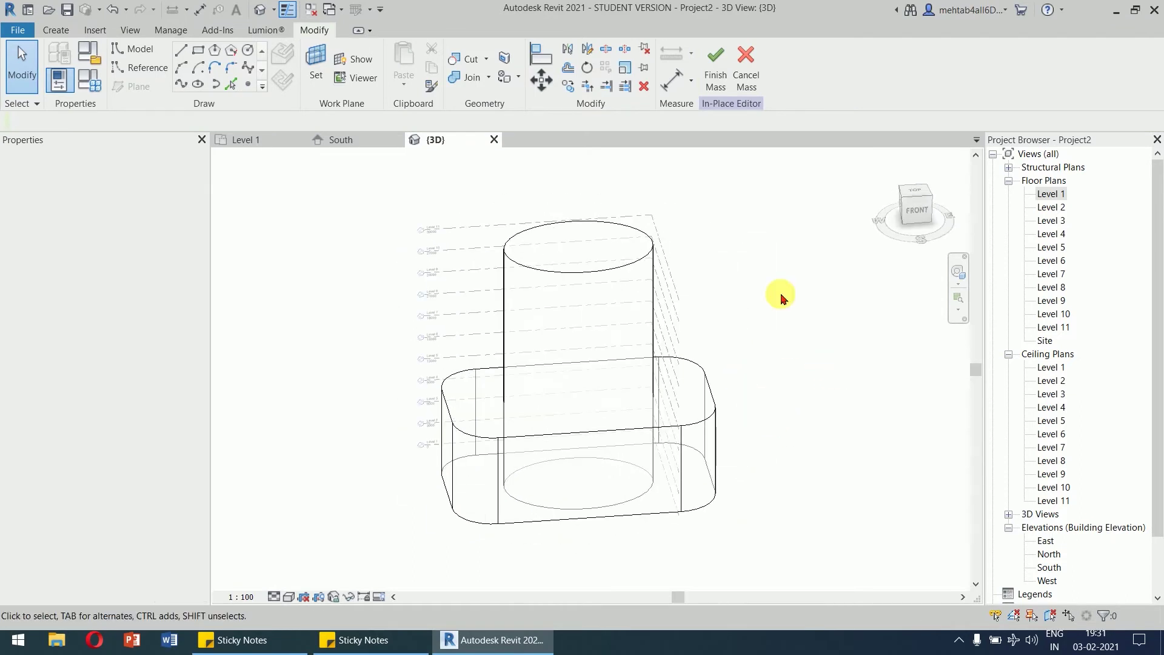
Join the geometry of the elliptical tower and the rounded rectangular base and end the Join command.
{"action": "left_click_drag", "start_coordinate": [781, 295], "coordinate": [502, 521]}
{"action": "left_click_drag", "start_coordinate": [416, 541], "coordinate": [417, 540]}
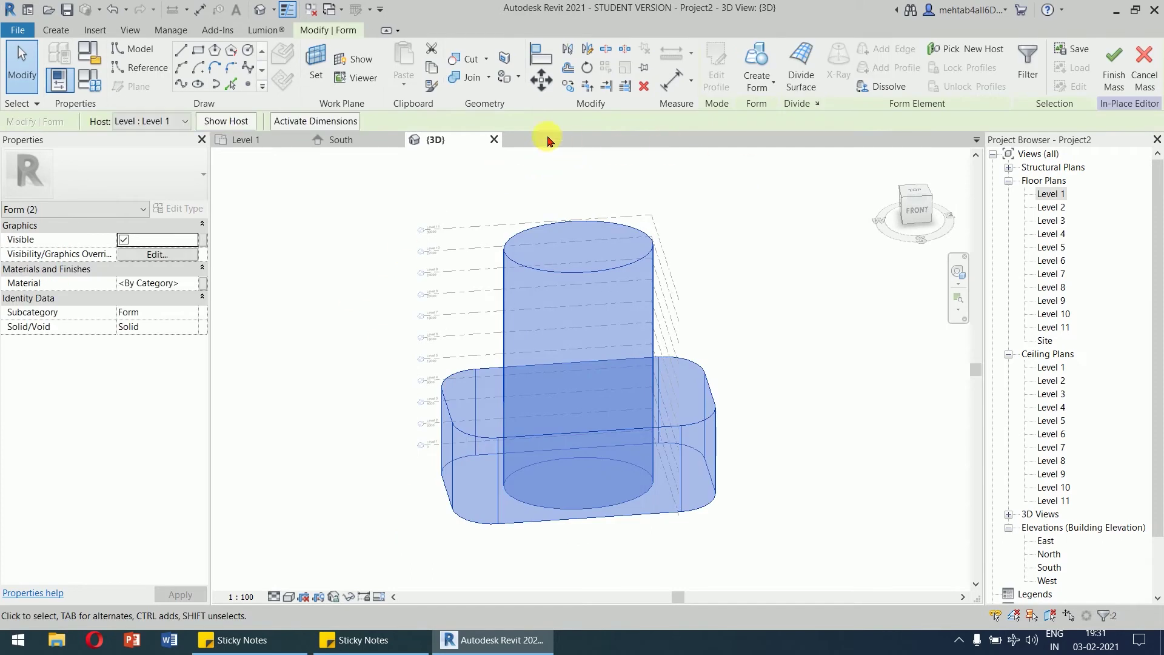
{"action": "left_click", "coordinate": [462, 79]}
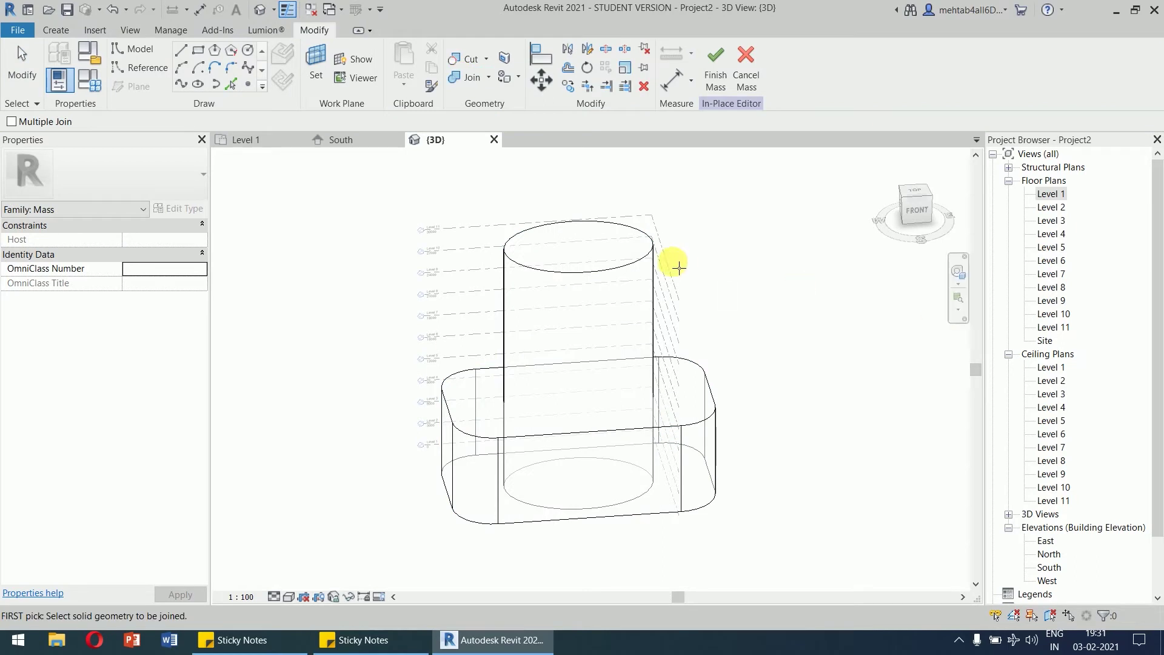
{"action": "left_click", "coordinate": [711, 405]}
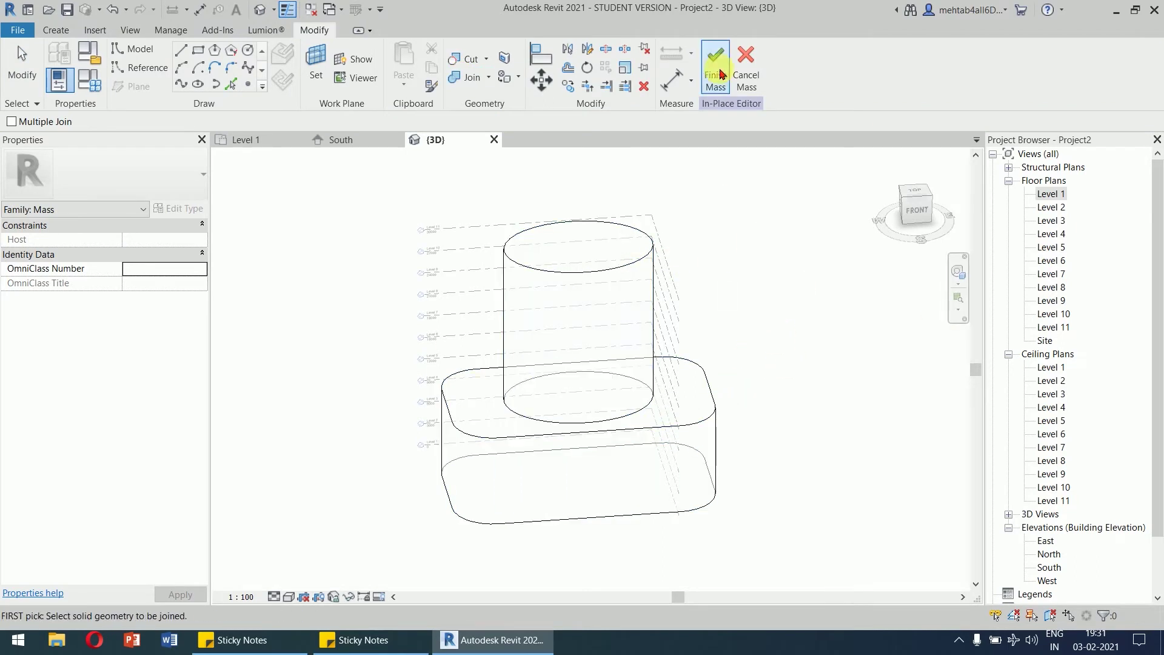
{"action": "right_click", "coordinate": [777, 275]}
{"action": "left_click", "coordinate": [788, 281]}
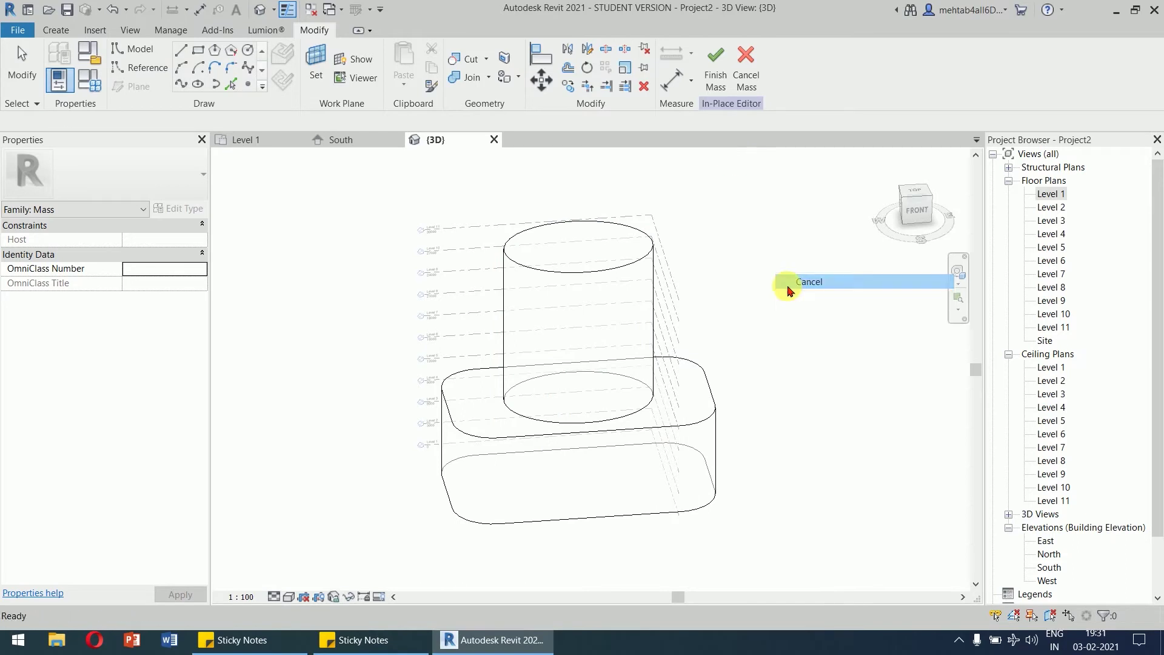
{"action": "right_click", "coordinate": [780, 259]}
{"action": "left_click", "coordinate": [783, 267]}
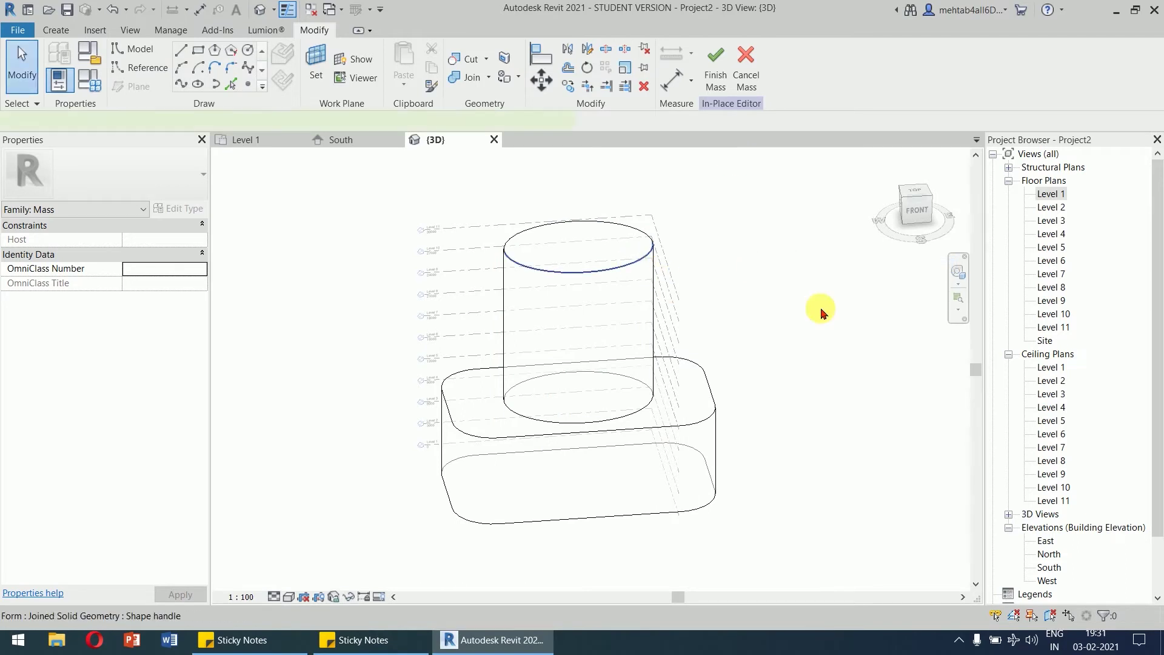
{"action": "left_click", "coordinate": [637, 266]}
{"action": "left_click", "coordinate": [795, 330]}
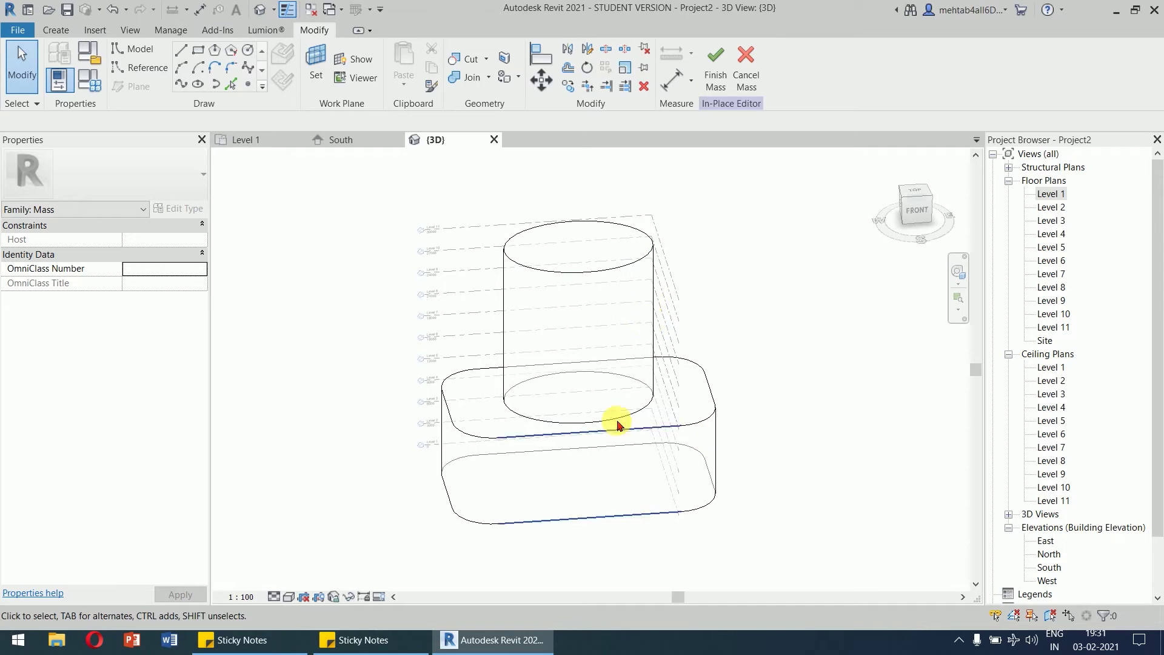
Finish the in-place mass made of the rounded base and elliptical tower, and clear its selection.
{"action": "left_click", "coordinate": [711, 67]}
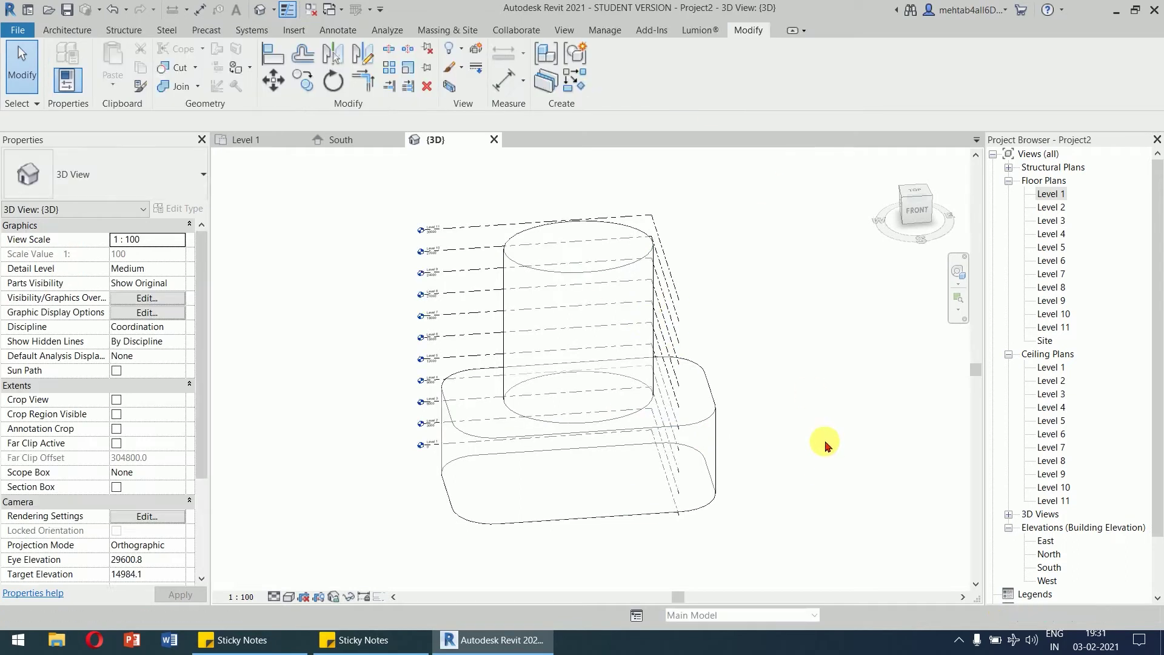
{"action": "left_click", "coordinate": [711, 405]}
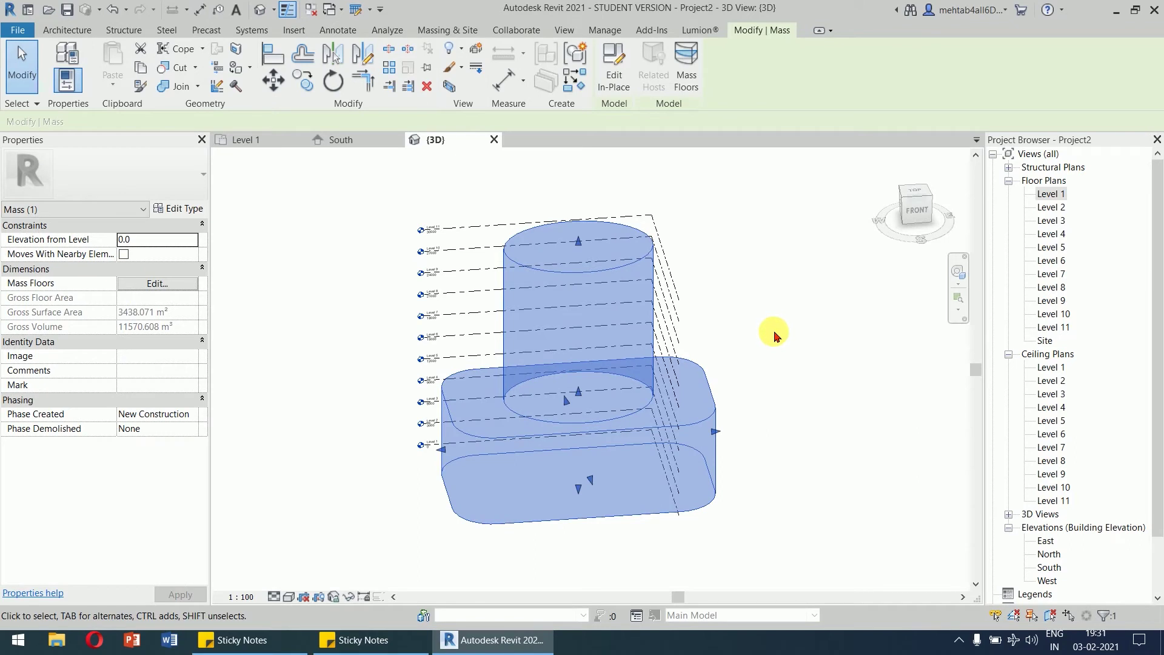
{"action": "middle_click_drag", "start_coordinate": [756, 387], "coordinate": [818, 370], "text": "shift"}
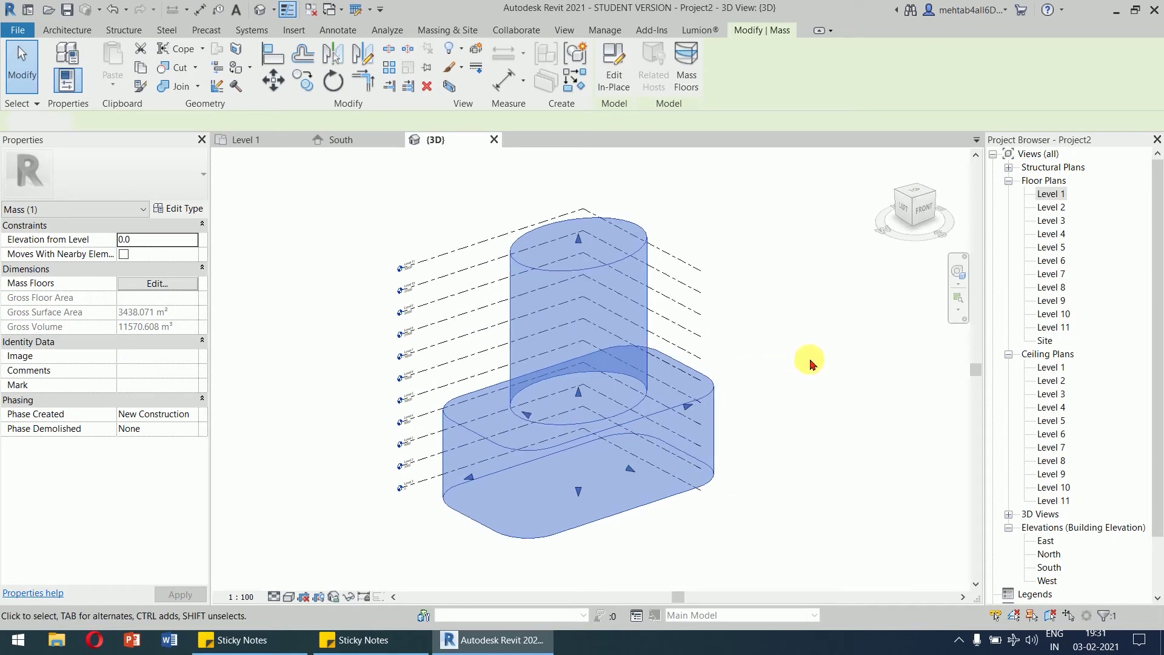
{"action": "left_click", "coordinate": [811, 361]}
Select the level lines beside the mass and hide the levels in the 3D view.
{"action": "left_click_drag", "start_coordinate": [410, 221], "coordinate": [418, 280]}
{"action": "right_click", "coordinate": [418, 280]}
{"action": "mouse_move", "coordinate": [554, 362]}
{"action": "left_click", "coordinate": [645, 367]}
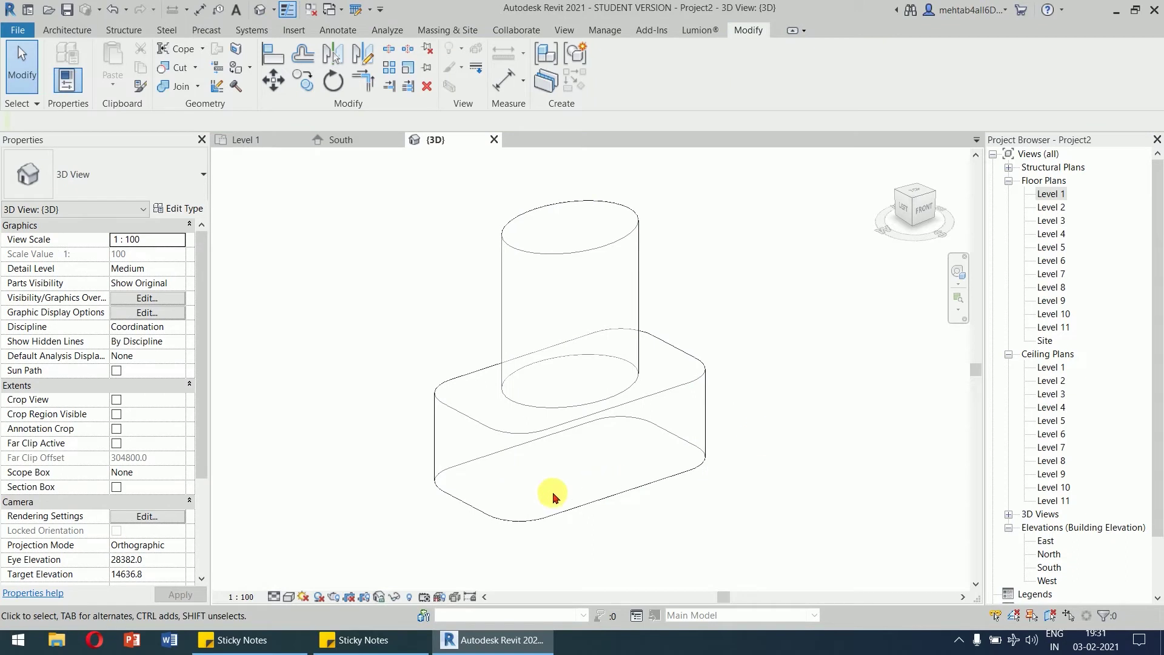
Set the 3D view's visual style to Consistent Colors.
{"action": "left_click", "coordinate": [289, 597]}
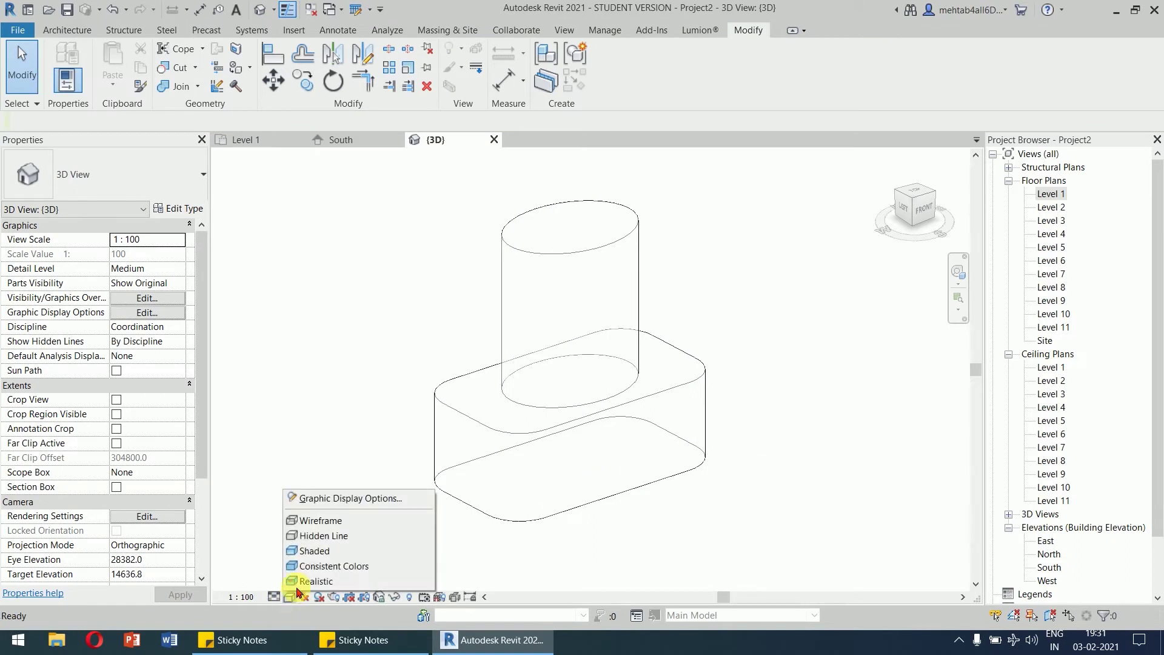
{"action": "left_click", "coordinate": [336, 567]}
{"action": "middle_click_drag", "start_coordinate": [787, 371], "coordinate": [764, 390]}
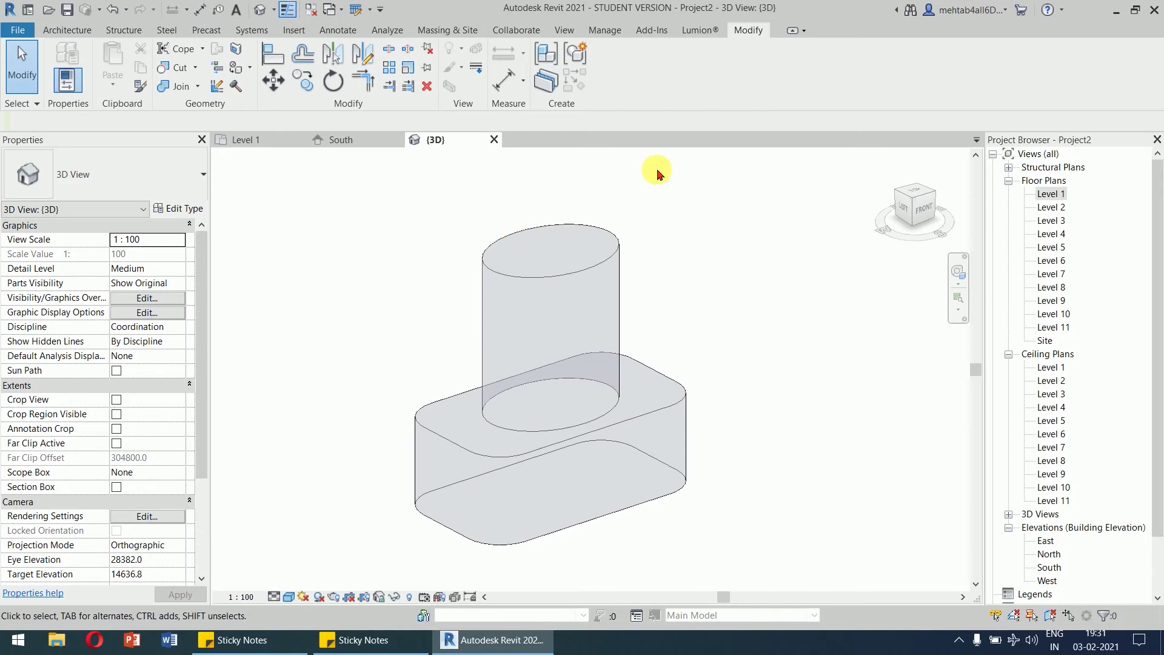
Create mass floors in the building mass at Level 1 through Level 10.
{"action": "left_click", "coordinate": [616, 246]}
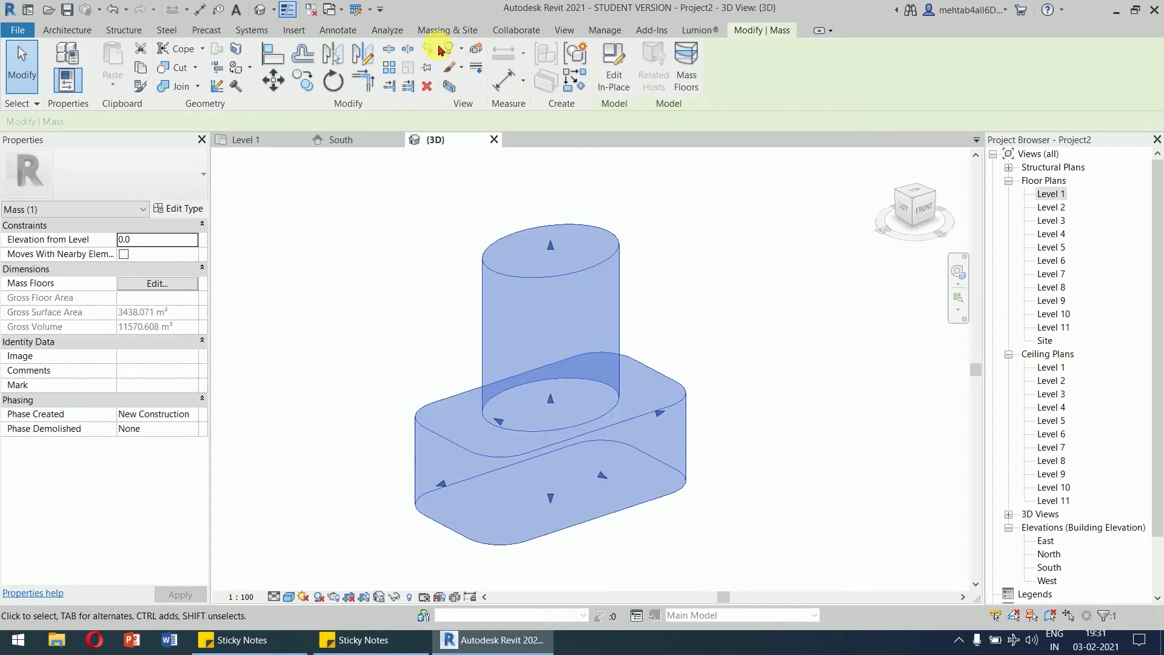
{"action": "left_click", "coordinate": [689, 71]}
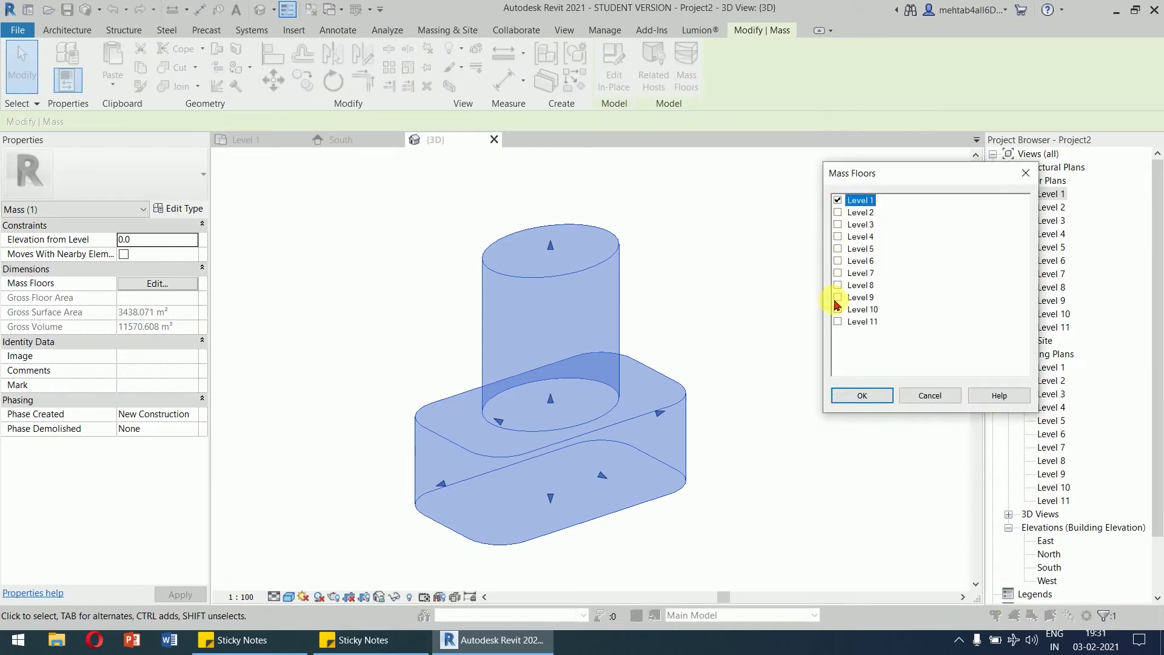
{"action": "left_click", "coordinate": [849, 312], "text": "shift"}
{"action": "left_click", "coordinate": [877, 395]}
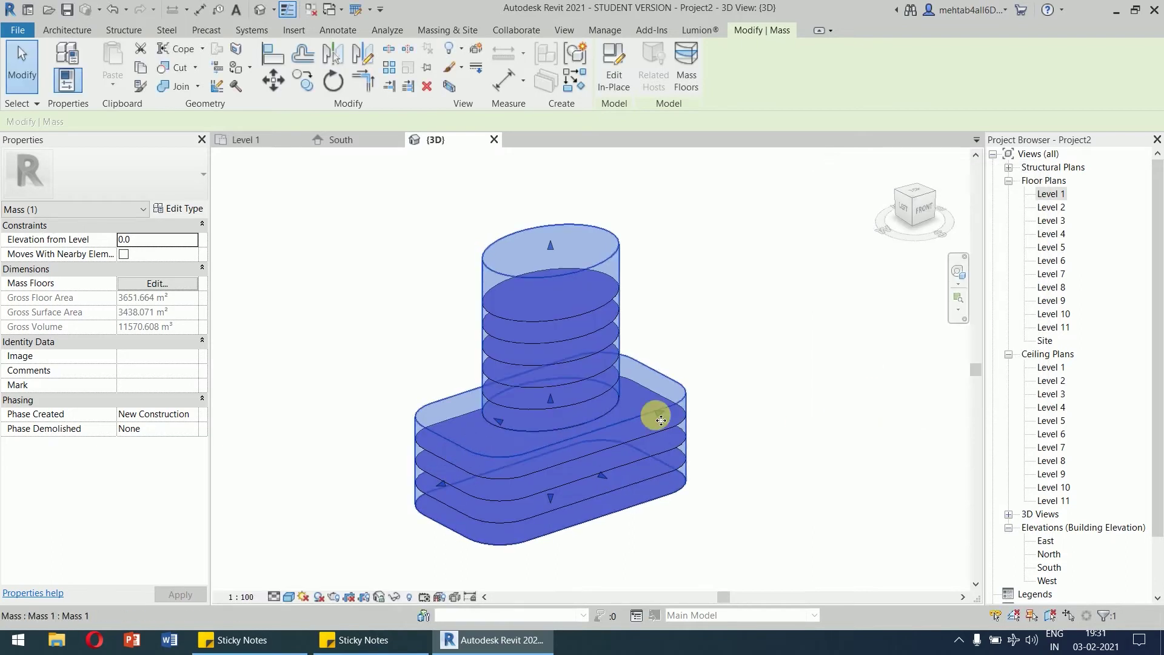
Add a mass floor at Level 11 to the building mass and clear the selection.
{"action": "middle_click_drag", "start_coordinate": [775, 463], "coordinate": [772, 423], "text": "shift"}
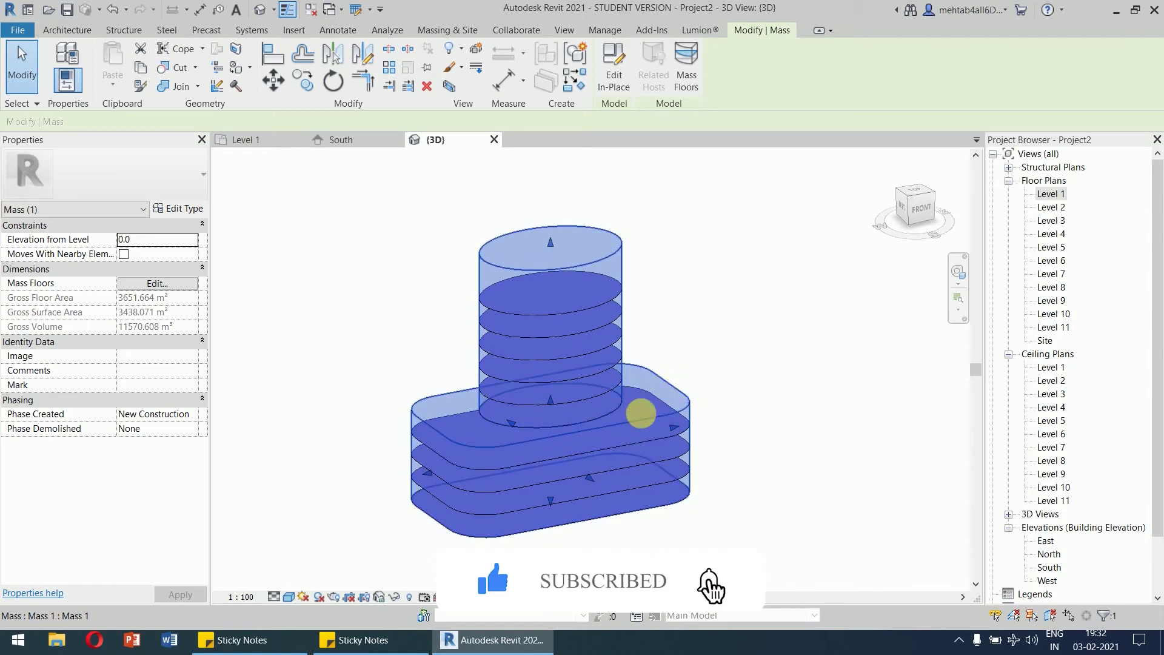
{"action": "left_click", "coordinate": [787, 312]}
{"action": "middle_click_drag", "start_coordinate": [696, 279], "coordinate": [658, 251], "text": "shift"}
{"action": "left_click", "coordinate": [620, 252]}
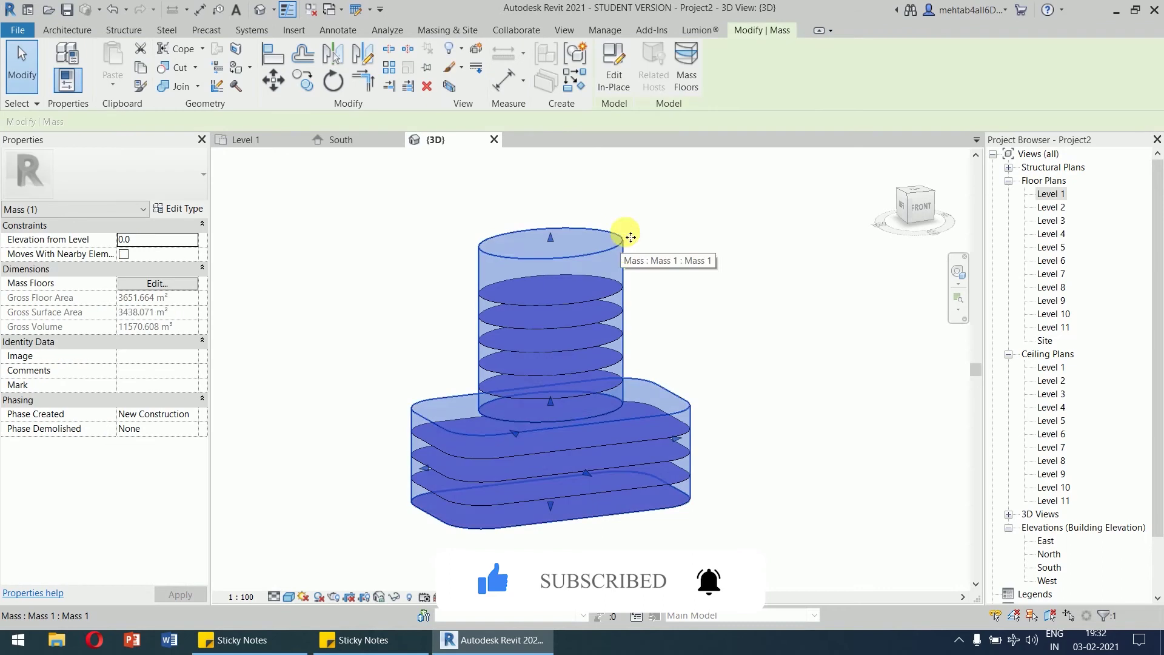
{"action": "left_click", "coordinate": [687, 71]}
{"action": "left_click", "coordinate": [849, 323]}
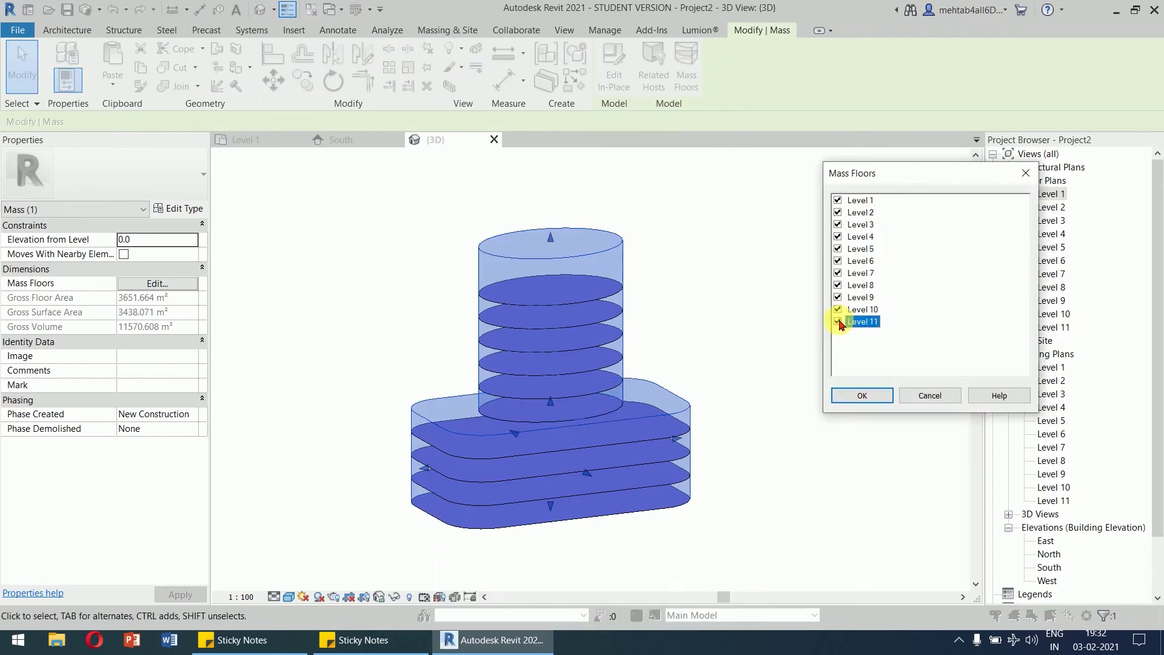
{"action": "left_click", "coordinate": [855, 396]}
{"action": "left_click", "coordinate": [797, 327]}
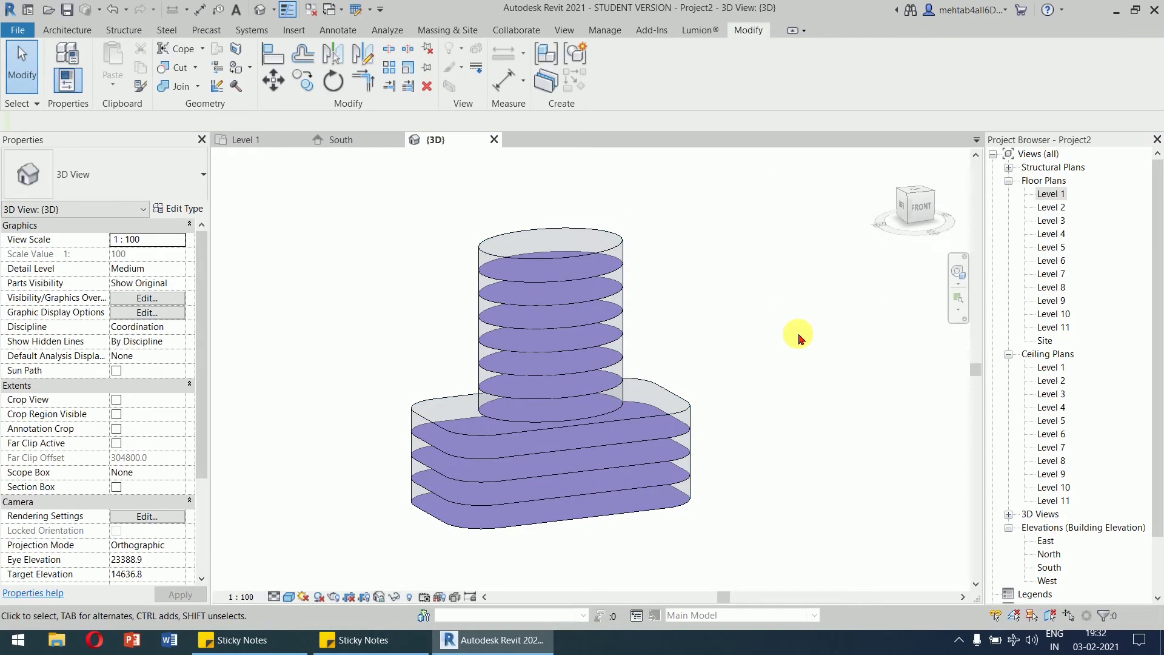
Start a roof by face and select the top faces of the elliptical tower and the rounded rectangular base.
{"action": "middle_click_drag", "start_coordinate": [805, 394], "coordinate": [831, 424], "text": "shift"}
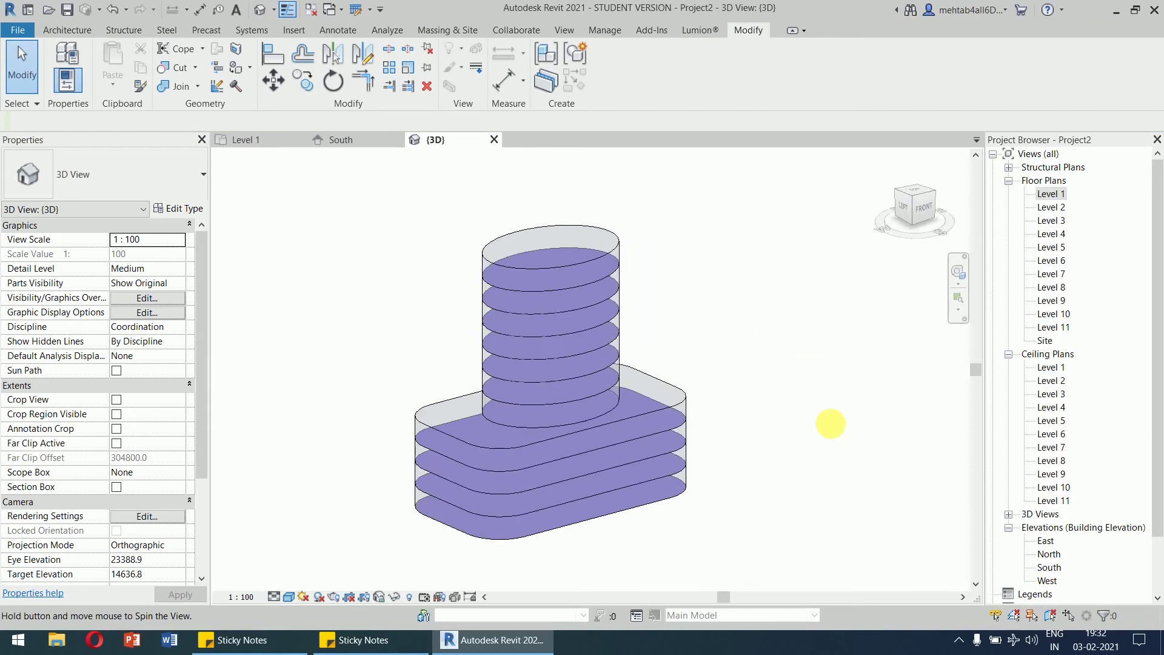
{"action": "left_click", "coordinate": [677, 388]}
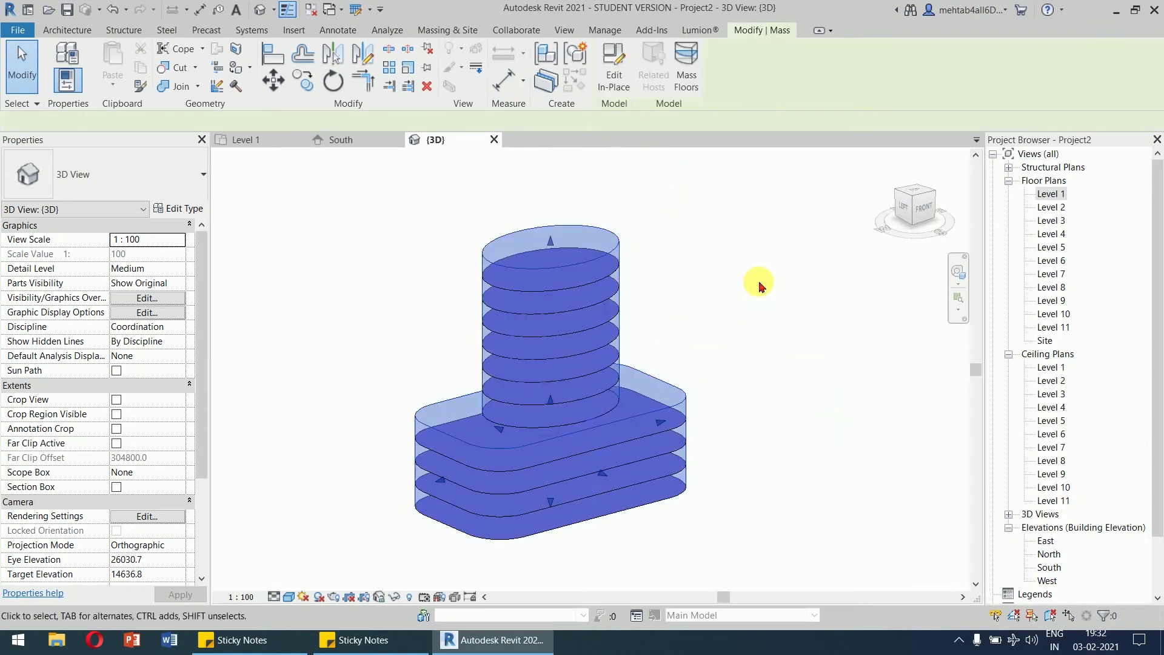
{"action": "left_click", "coordinate": [426, 31]}
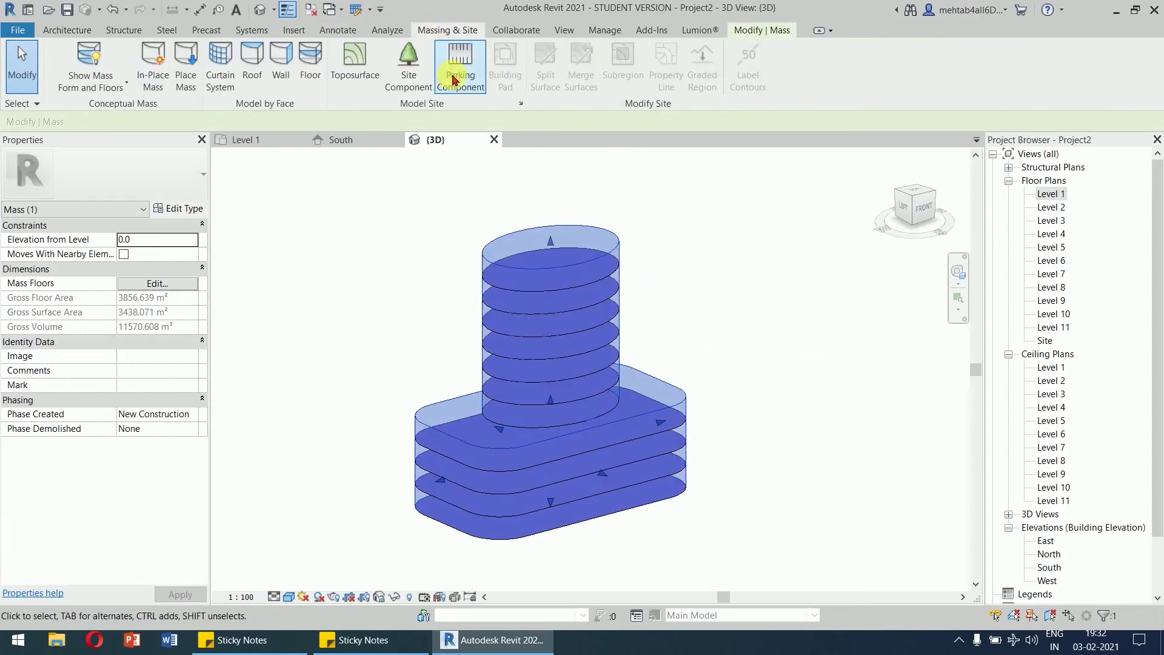
{"action": "left_click", "coordinate": [252, 63]}
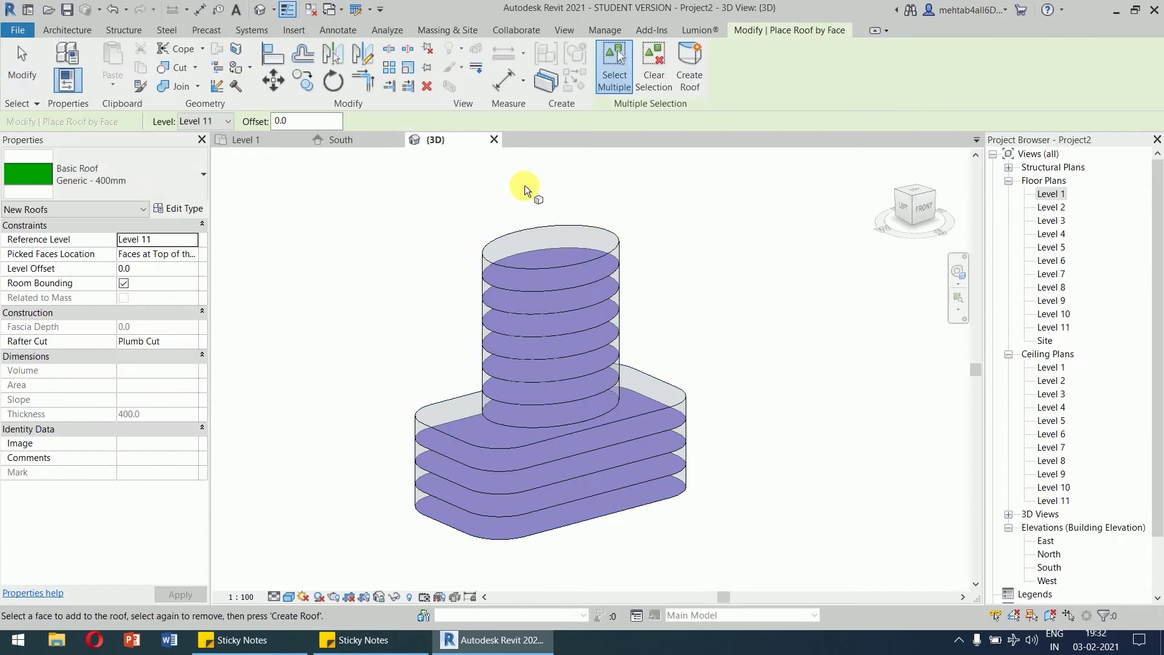
{"action": "left_click", "coordinate": [576, 229]}
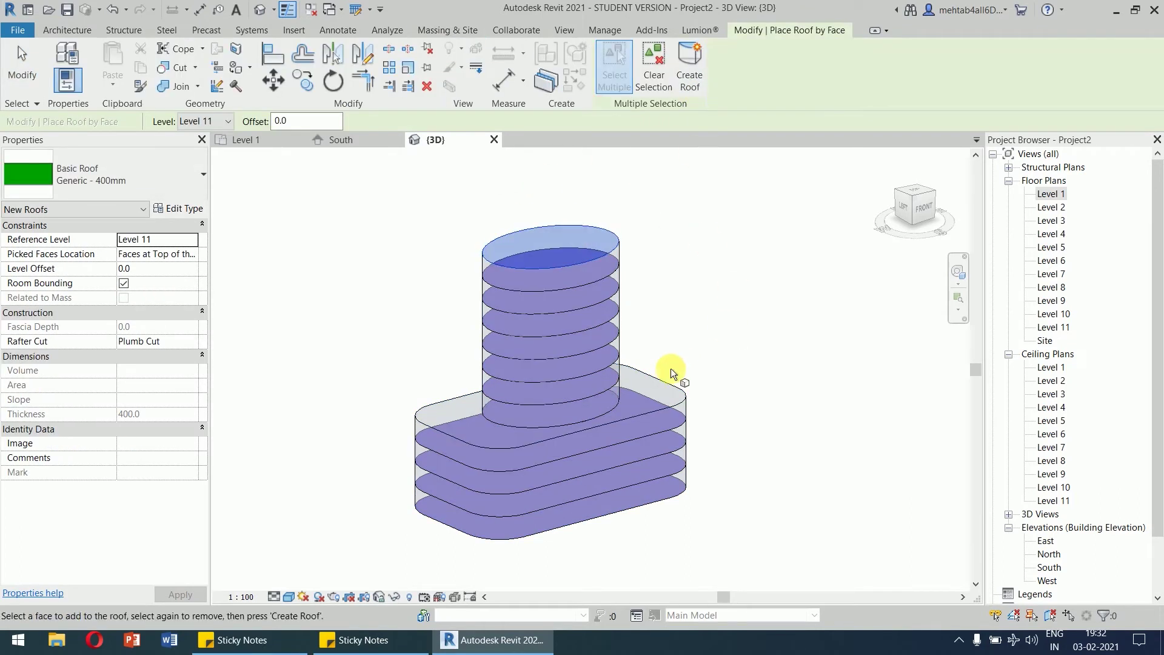
{"action": "left_click", "coordinate": [665, 393]}
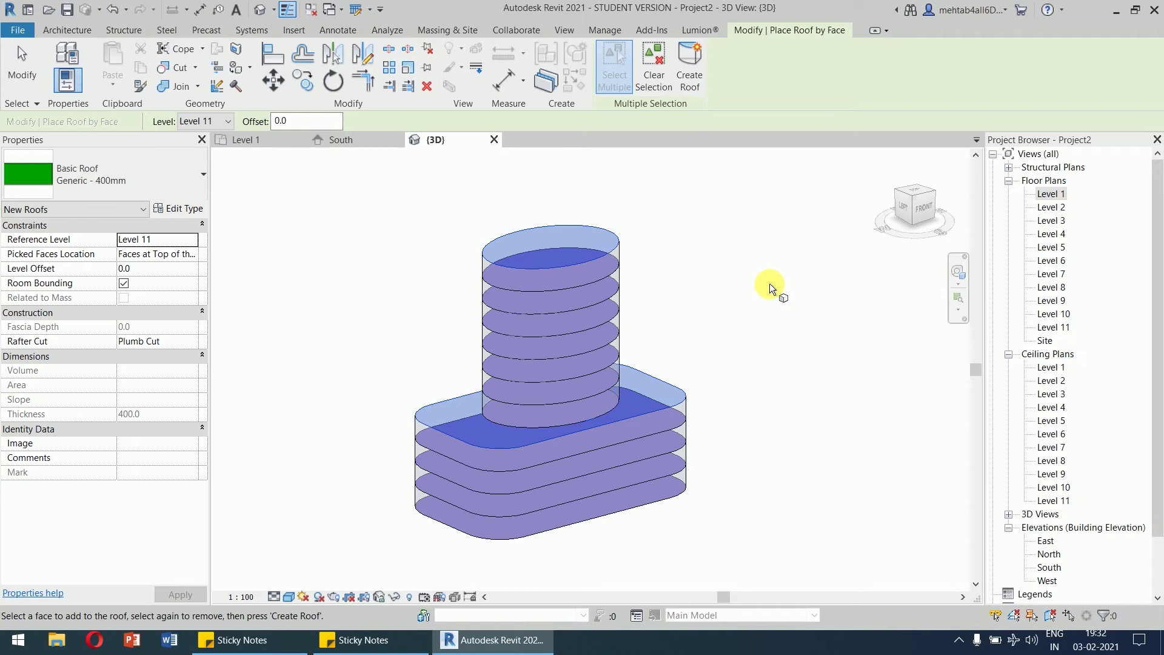
Duplicate the Generic - 400mm roof type as 200mm and set its structure layer thickness to 200.
{"action": "left_click", "coordinate": [179, 209]}
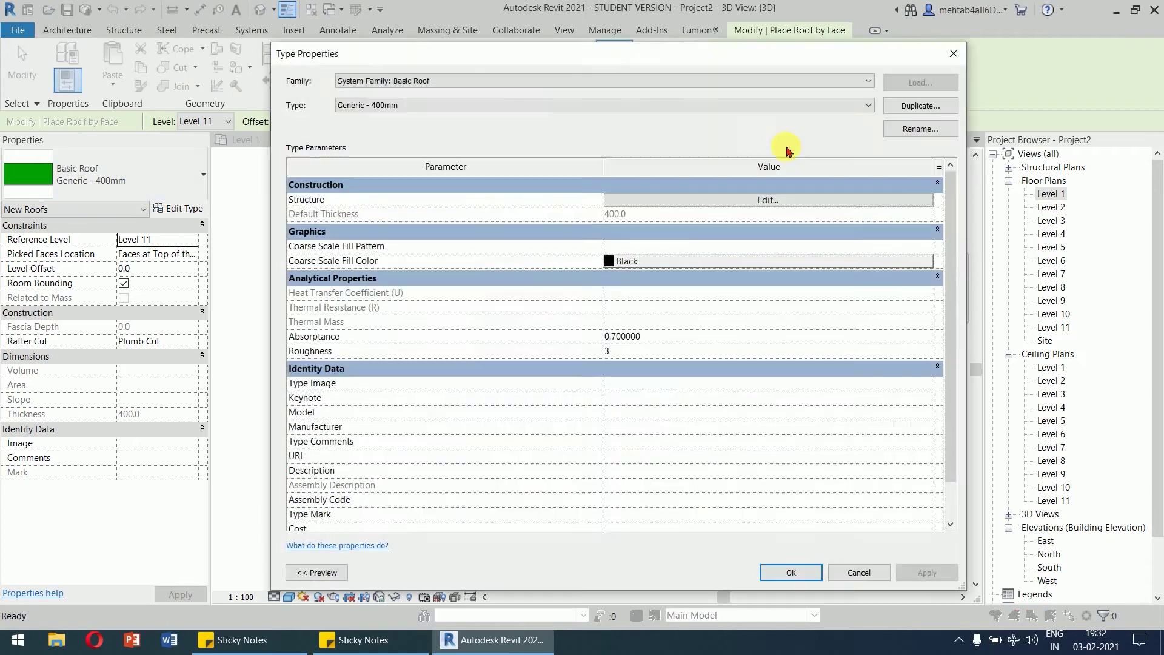
{"action": "left_click", "coordinate": [917, 108]}
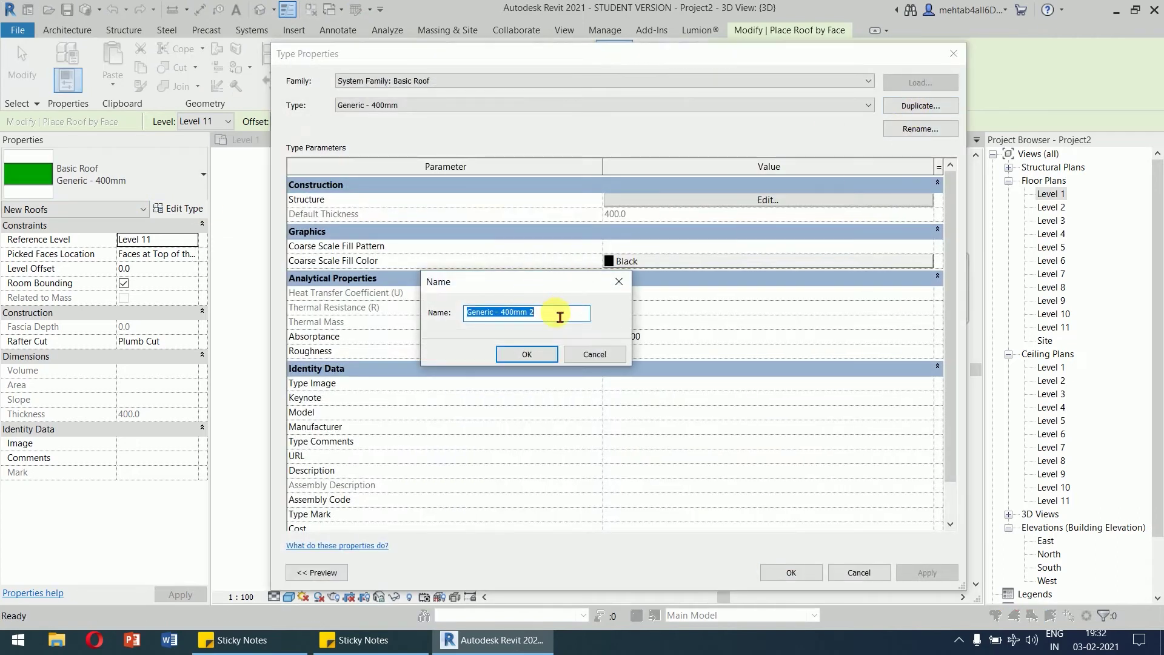
{"action": "type", "text": "200mm"}
{"action": "key", "text": "Return"}
{"action": "left_click", "coordinate": [745, 205]}
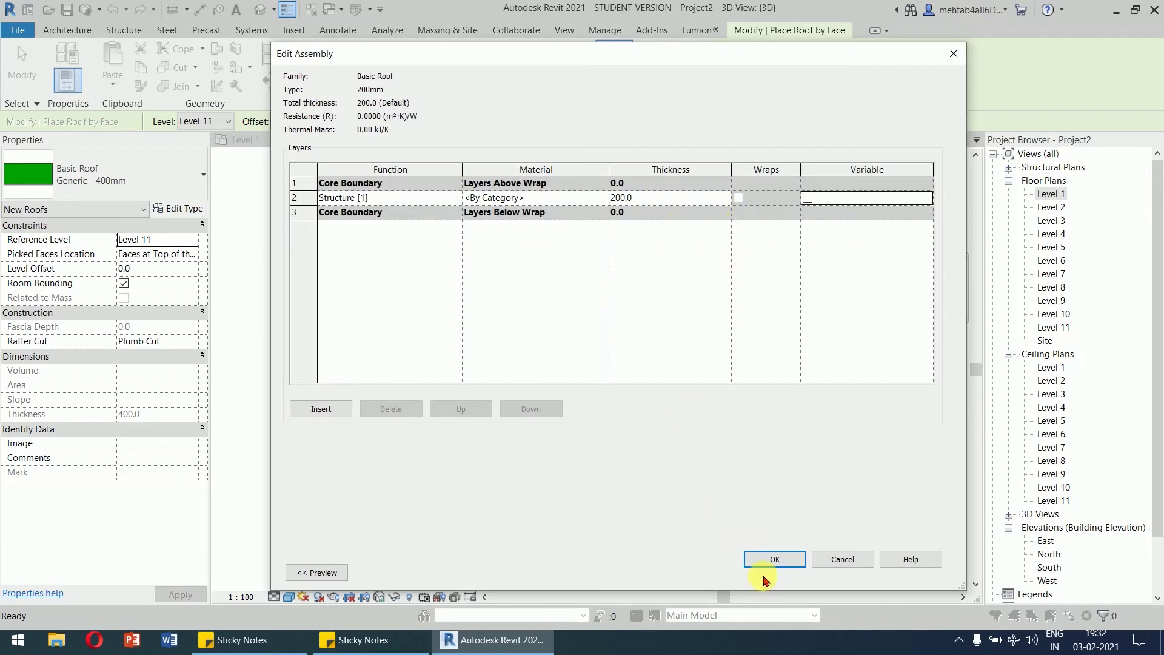
{"action": "left_click", "coordinate": [774, 559]}
{"action": "left_click", "coordinate": [788, 566]}
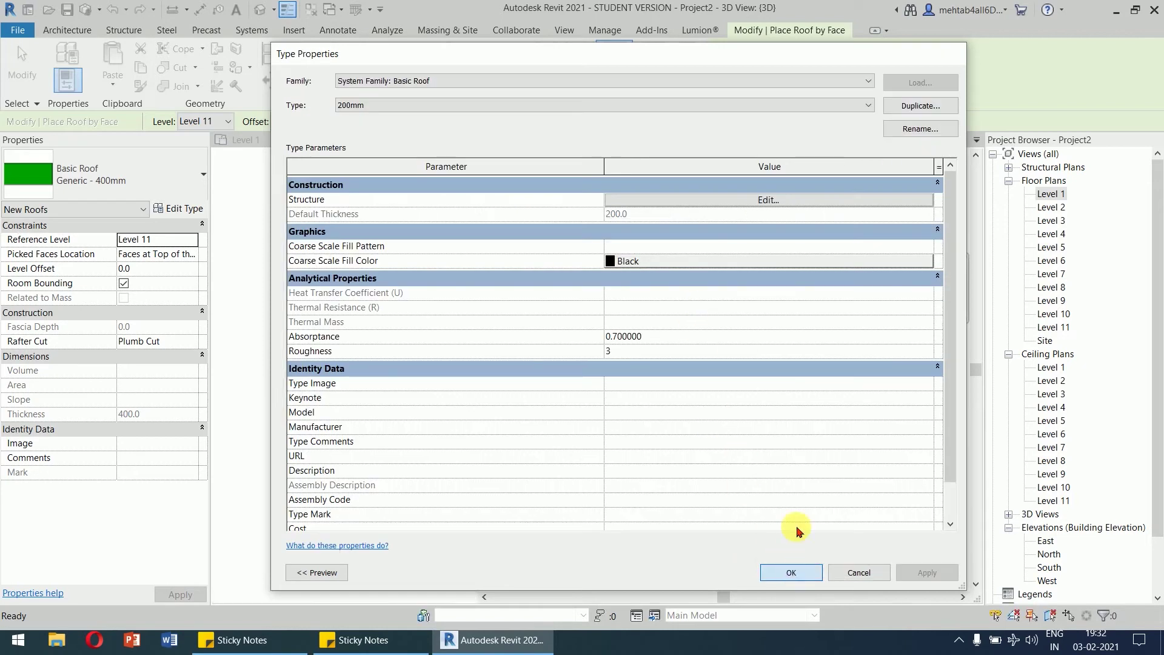
Create the roofs on the selected top faces and end the roof command.
{"action": "left_click", "coordinate": [692, 76]}
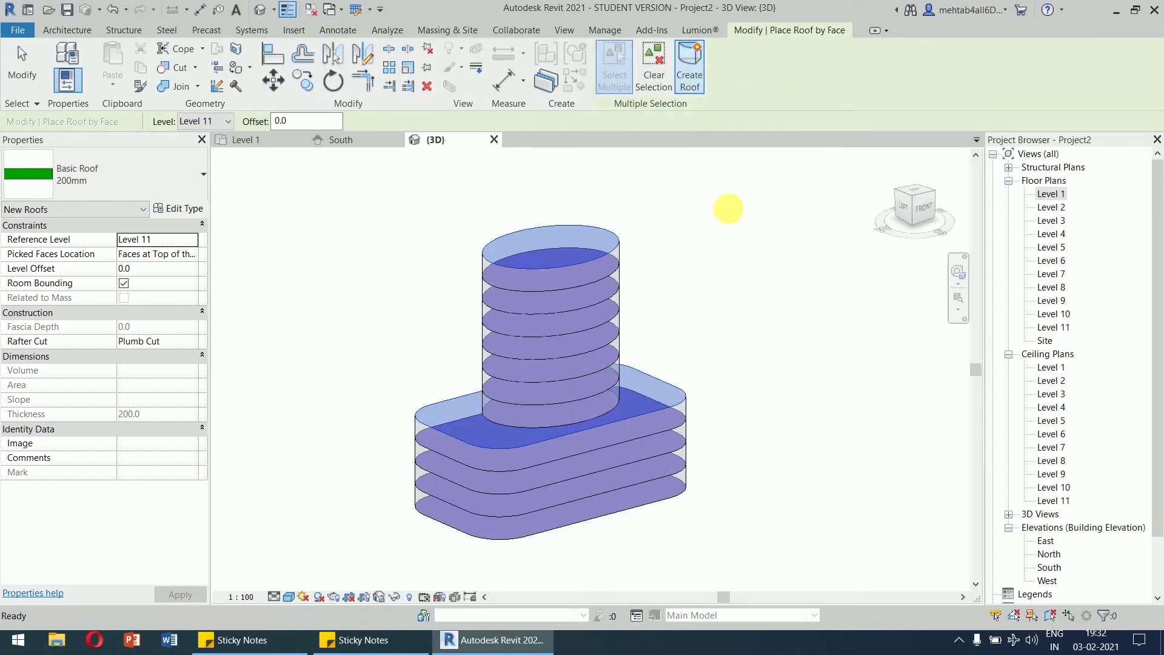
{"action": "right_click", "coordinate": [737, 250]}
{"action": "left_click", "coordinate": [755, 260]}
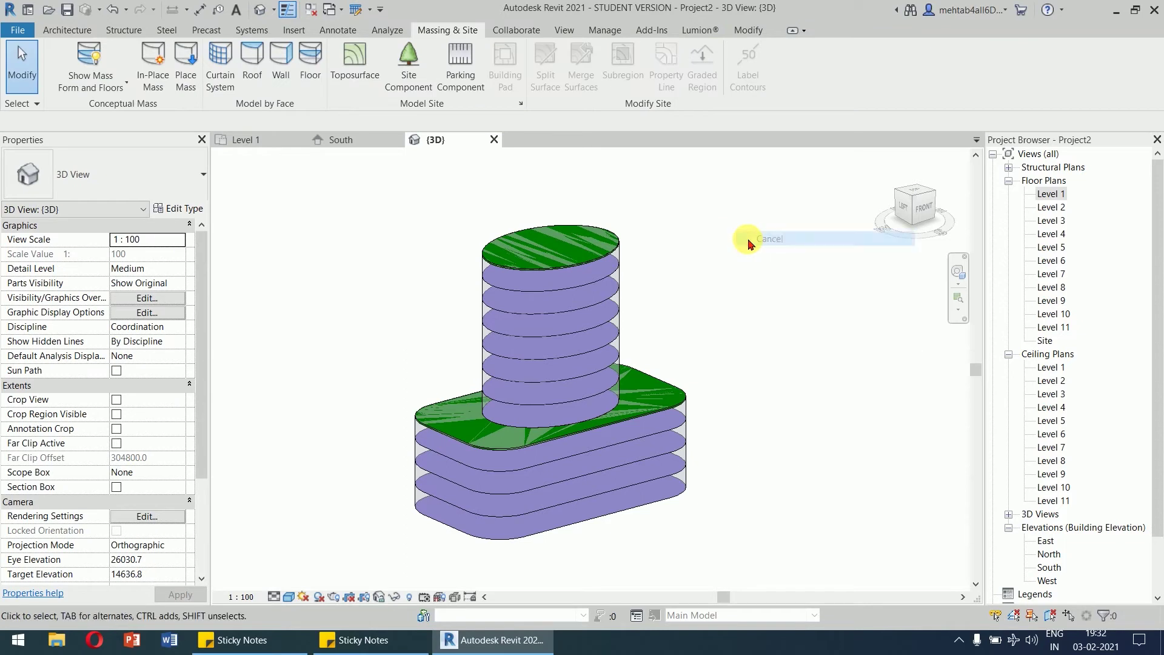
Start a floor by face and select all the mass floors from Level 11 down to Level 1.
{"action": "middle_click_drag", "start_coordinate": [692, 409], "coordinate": [660, 311], "text": "shift"}
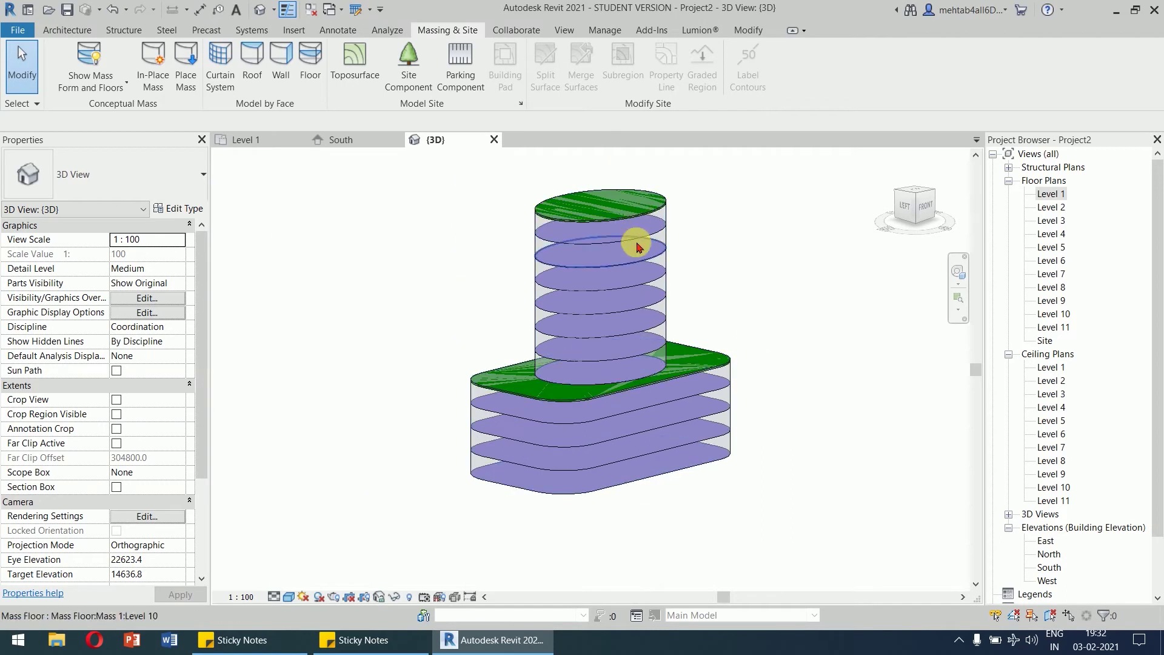
{"action": "middle_click_drag", "start_coordinate": [485, 210], "coordinate": [450, 228]}
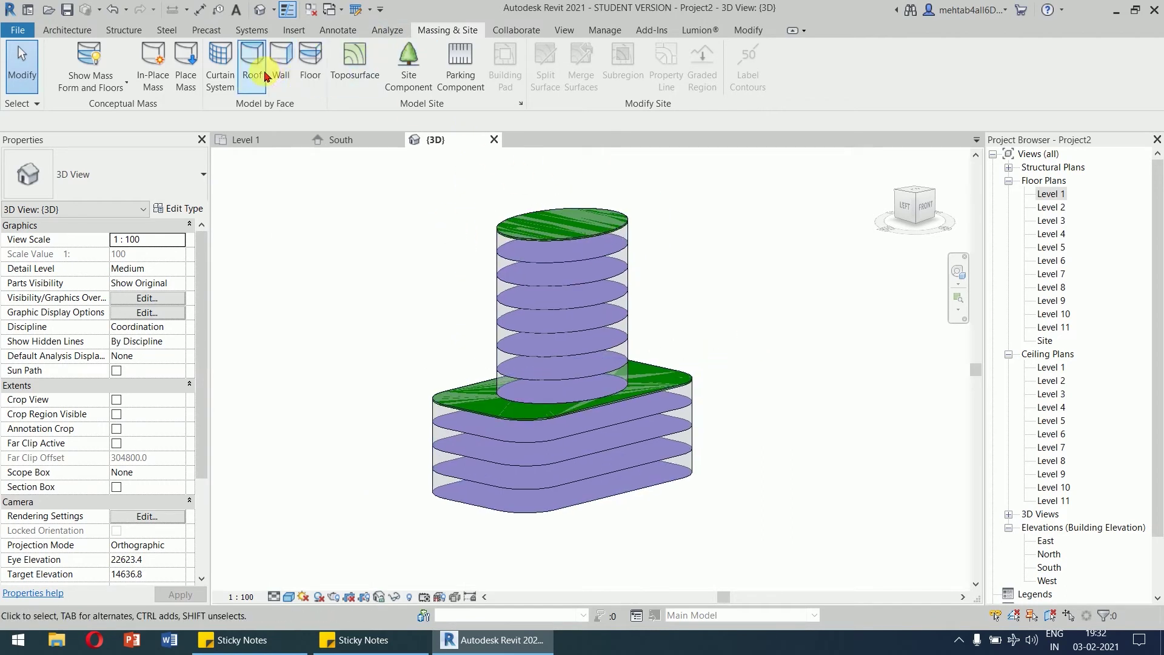
{"action": "left_click", "coordinate": [309, 63]}
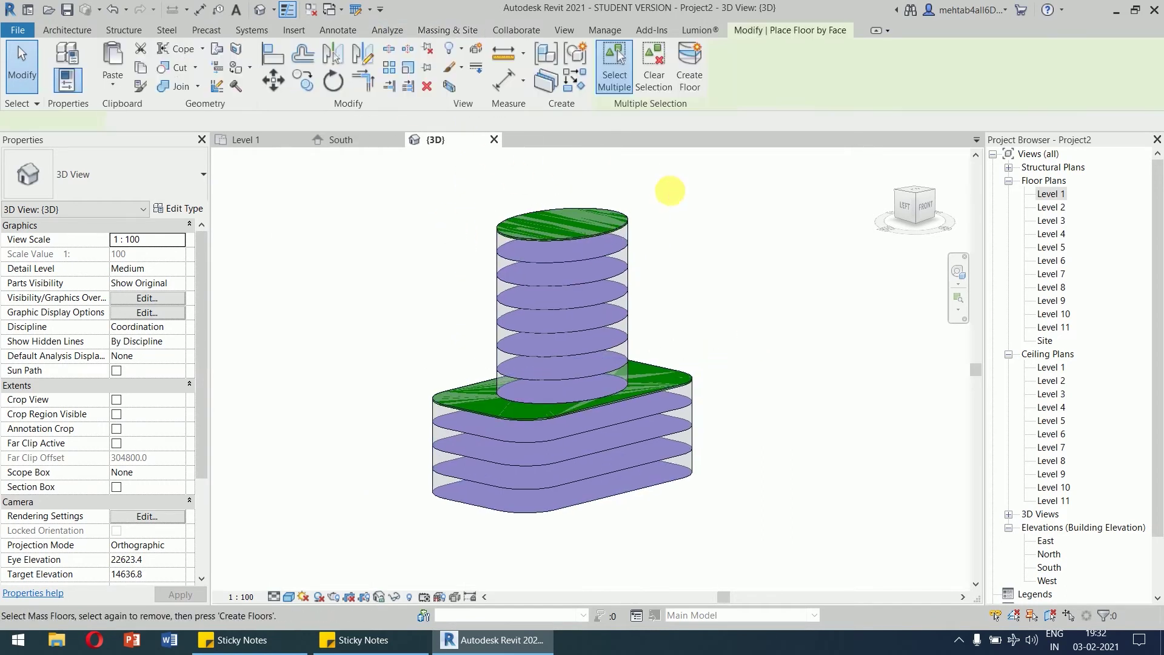
{"action": "left_click", "coordinate": [620, 247]}
{"action": "left_click", "coordinate": [623, 265]}
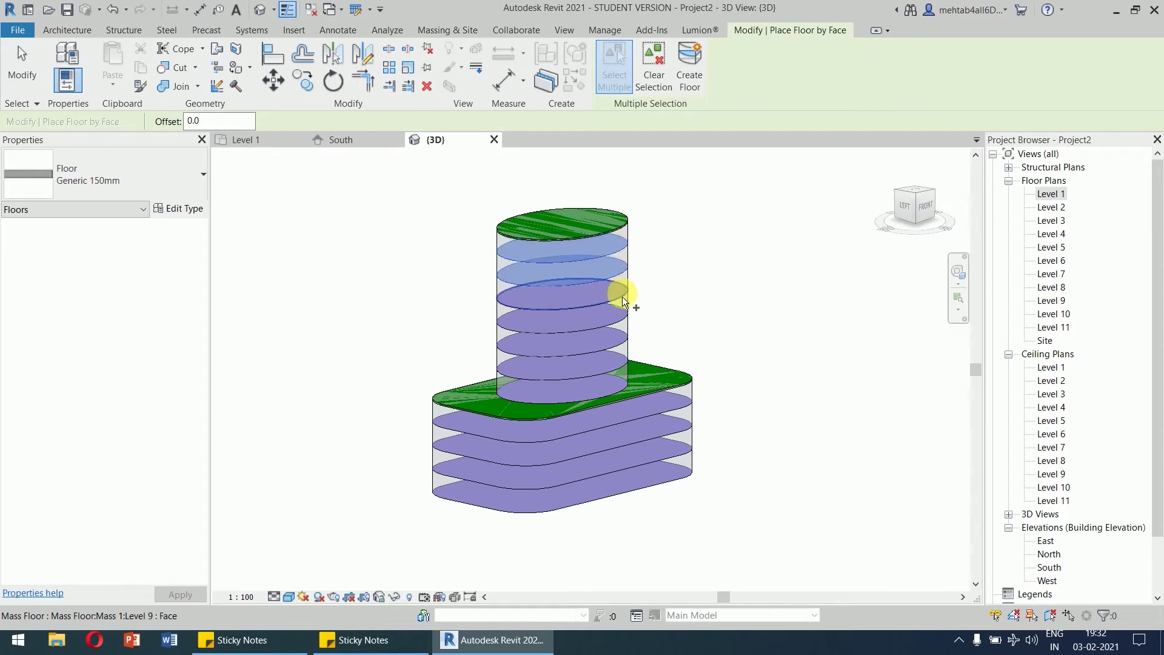
{"action": "left_click", "coordinate": [623, 291]}
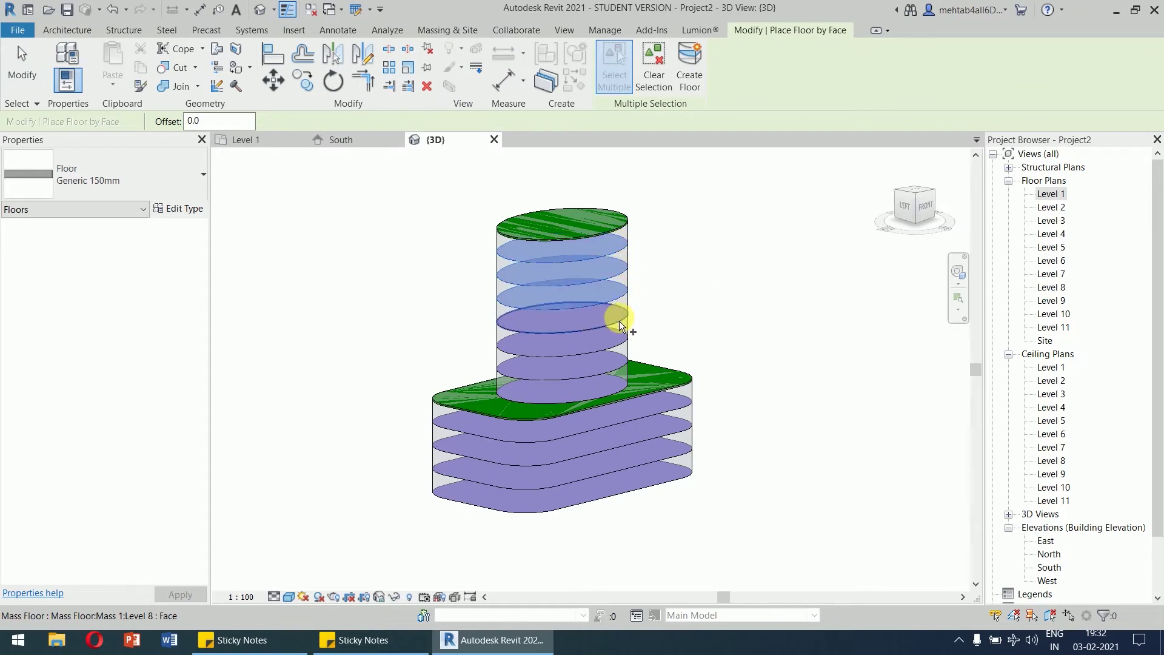
{"action": "left_click", "coordinate": [611, 361]}
{"action": "left_click", "coordinate": [611, 369]}
{"action": "left_click", "coordinate": [606, 395]}
{"action": "left_click", "coordinate": [608, 429]}
{"action": "left_click", "coordinate": [608, 443]}
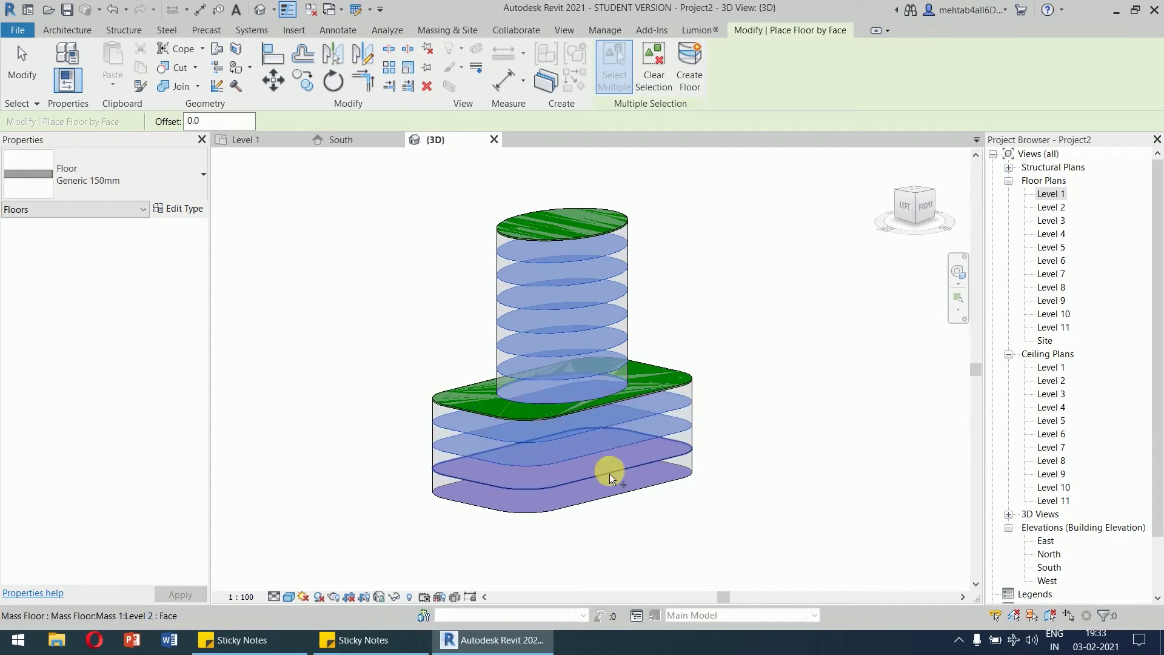
{"action": "left_click", "coordinate": [610, 475]}
{"action": "left_click", "coordinate": [609, 490]}
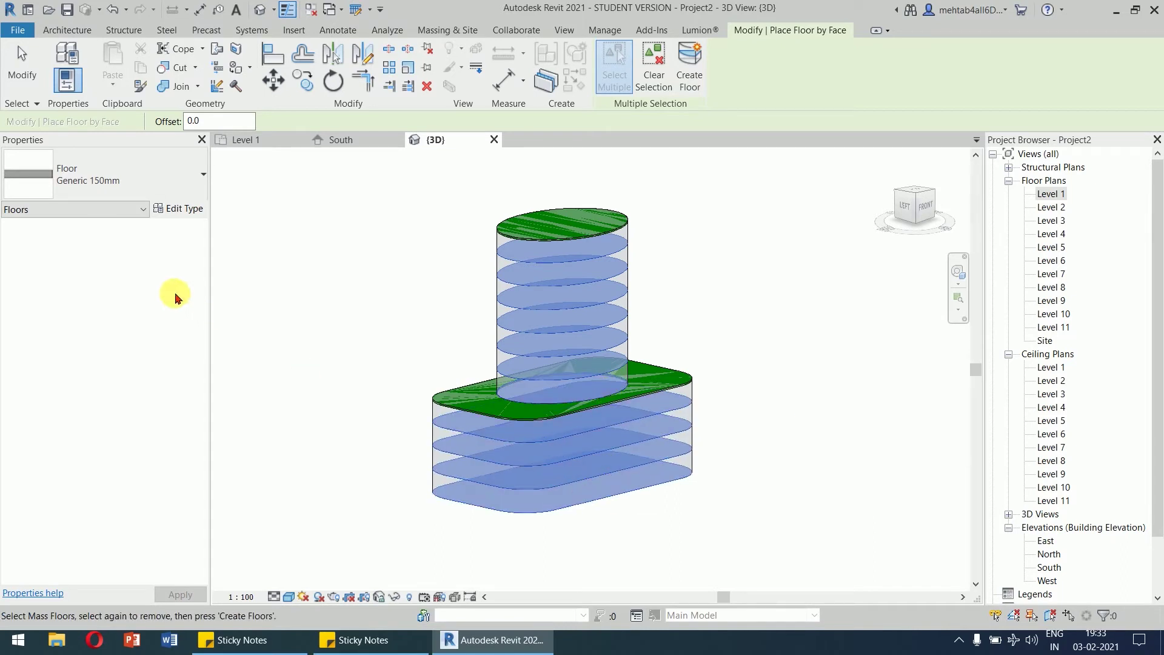
Duplicate the Generic 150mm floor type as 200mm and set its structure layer thickness to 200.
{"action": "left_click", "coordinate": [181, 189]}
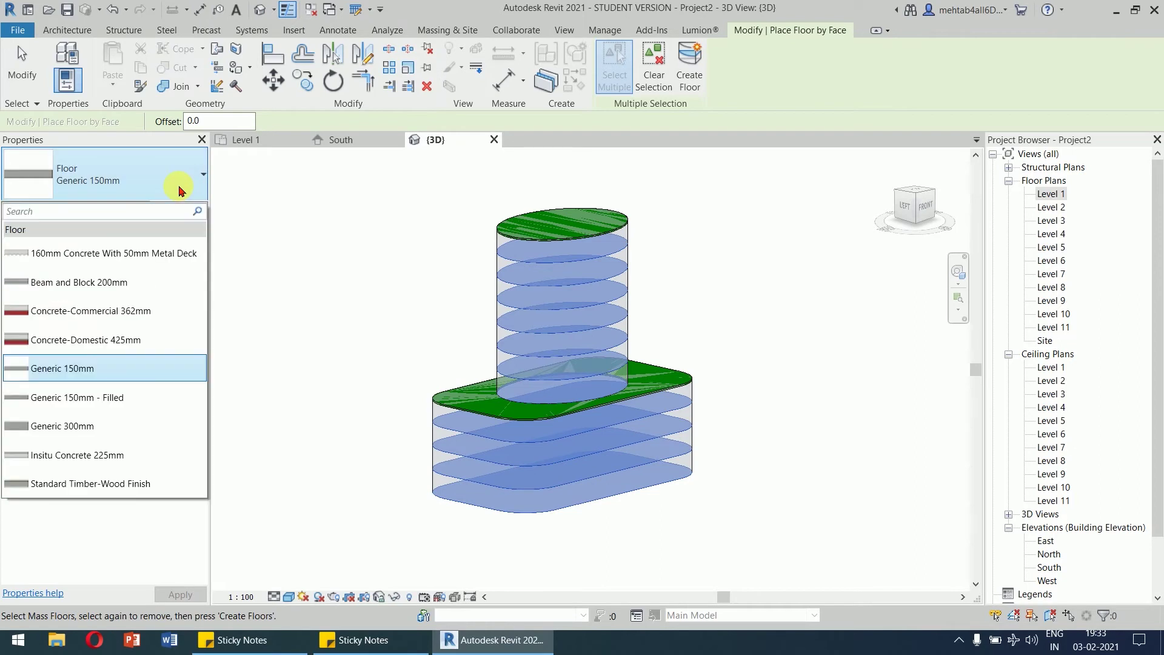
{"action": "left_click", "coordinate": [180, 190]}
{"action": "left_click", "coordinate": [182, 209]}
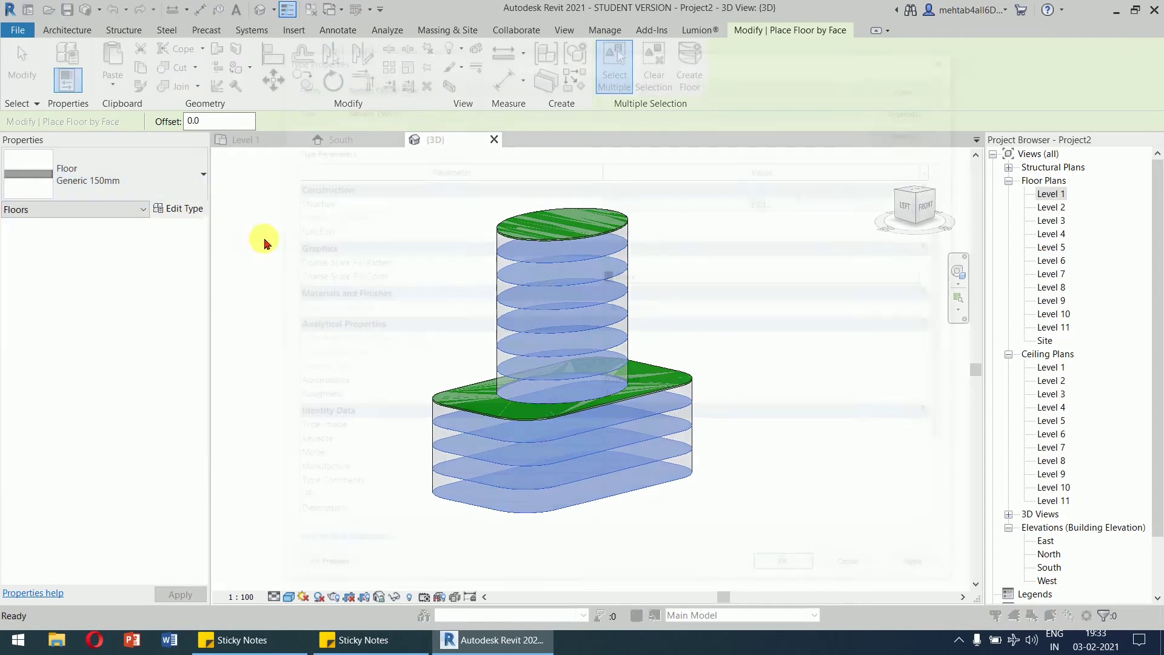
{"action": "left_click", "coordinate": [921, 107]}
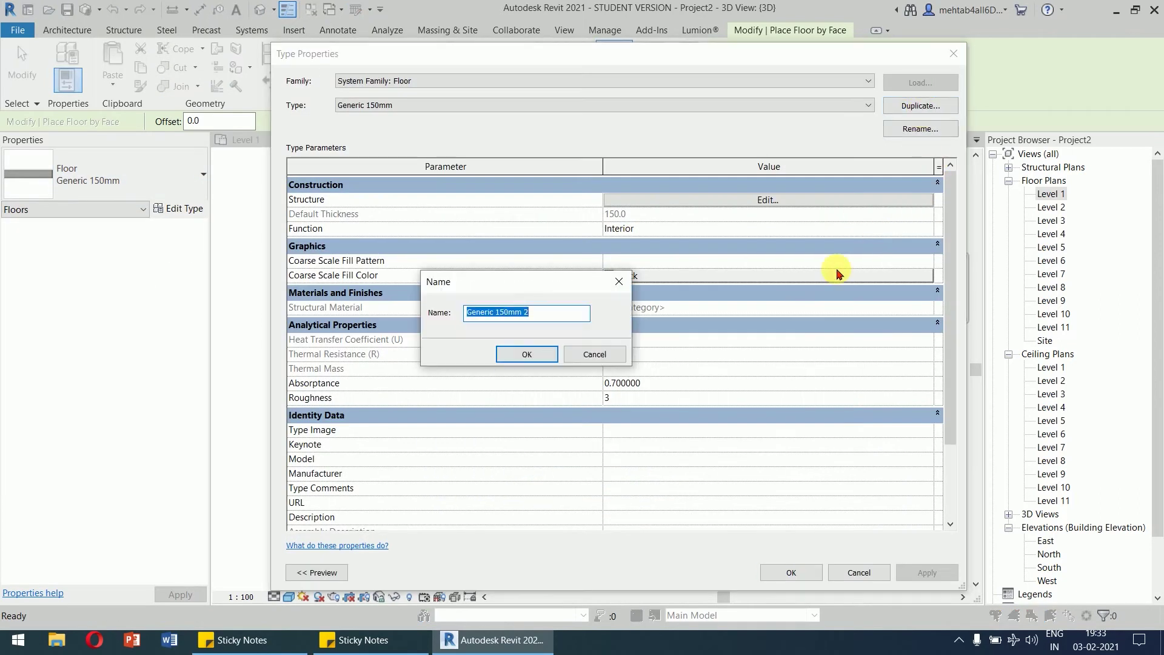
{"action": "type", "text": "200mm"}
{"action": "key", "text": "Return"}
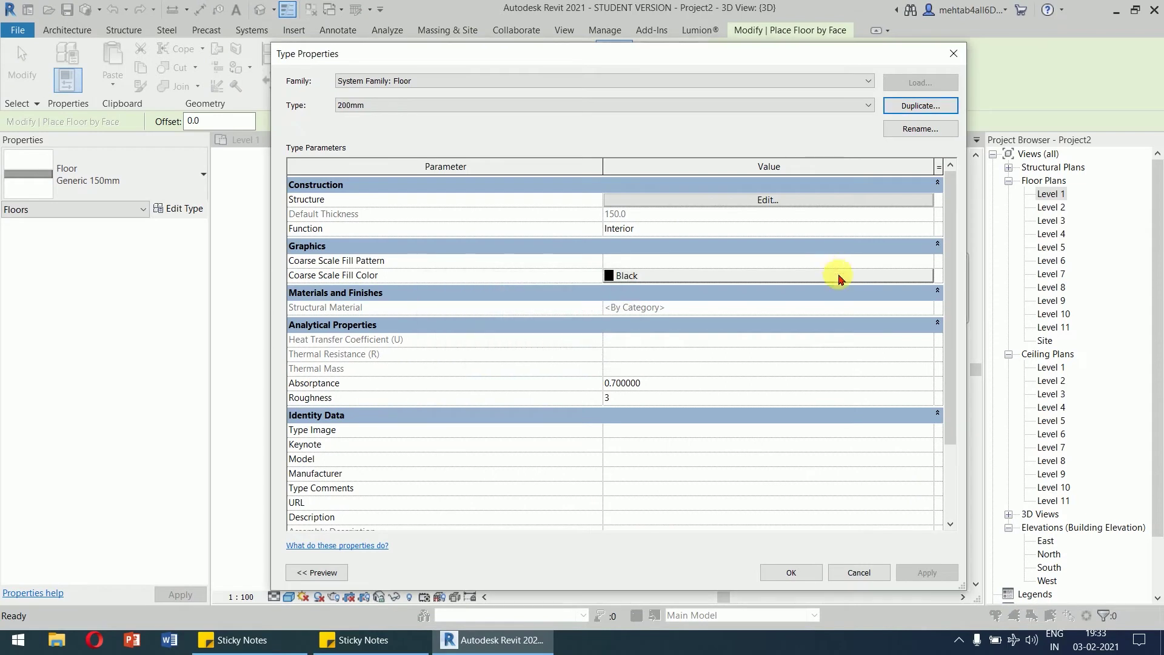
{"action": "left_click", "coordinate": [767, 200]}
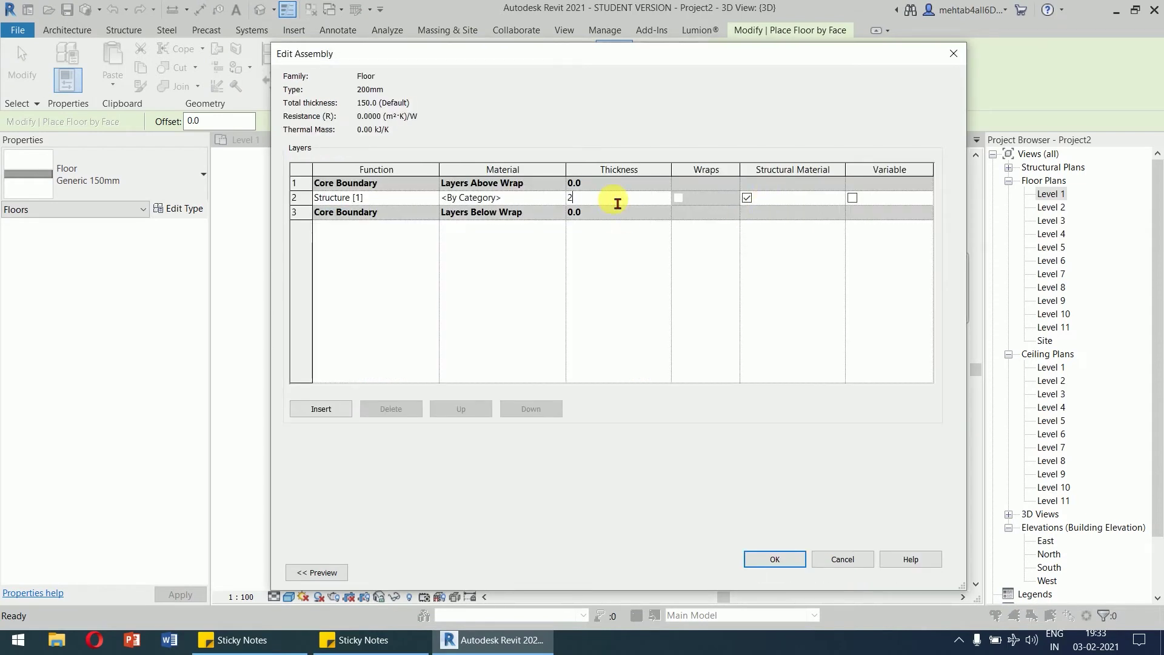
{"action": "left_click", "coordinate": [782, 563]}
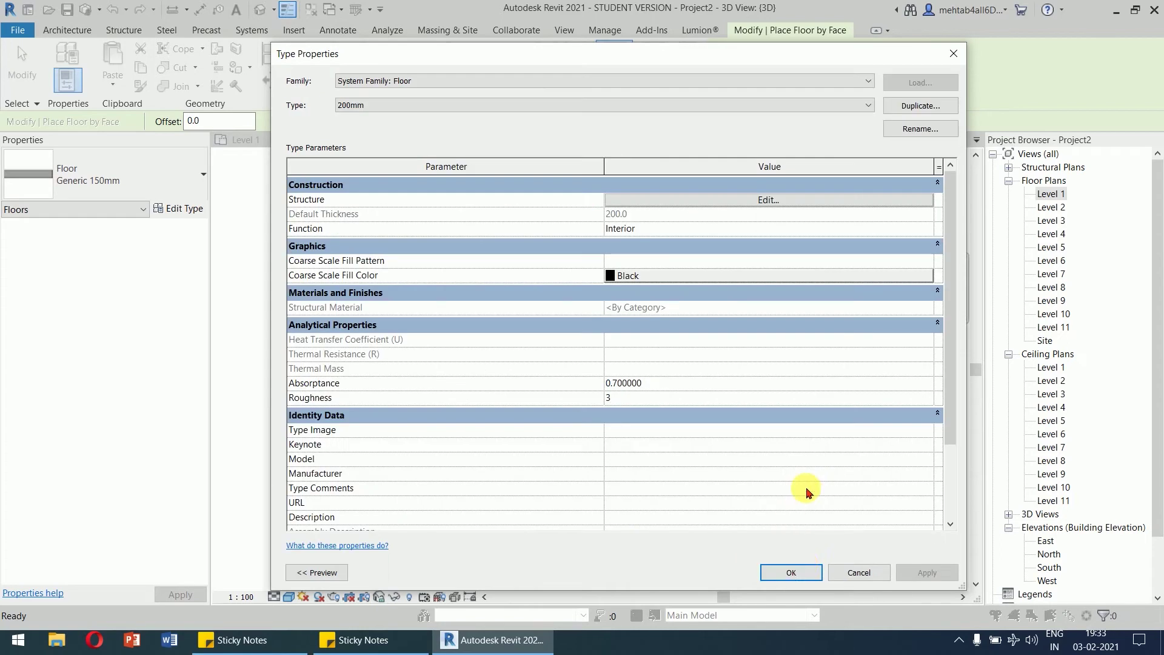
{"action": "left_click", "coordinate": [798, 575]}
Create the floors on all the selected mass floors and end the floor command.
{"action": "left_click", "coordinate": [690, 67]}
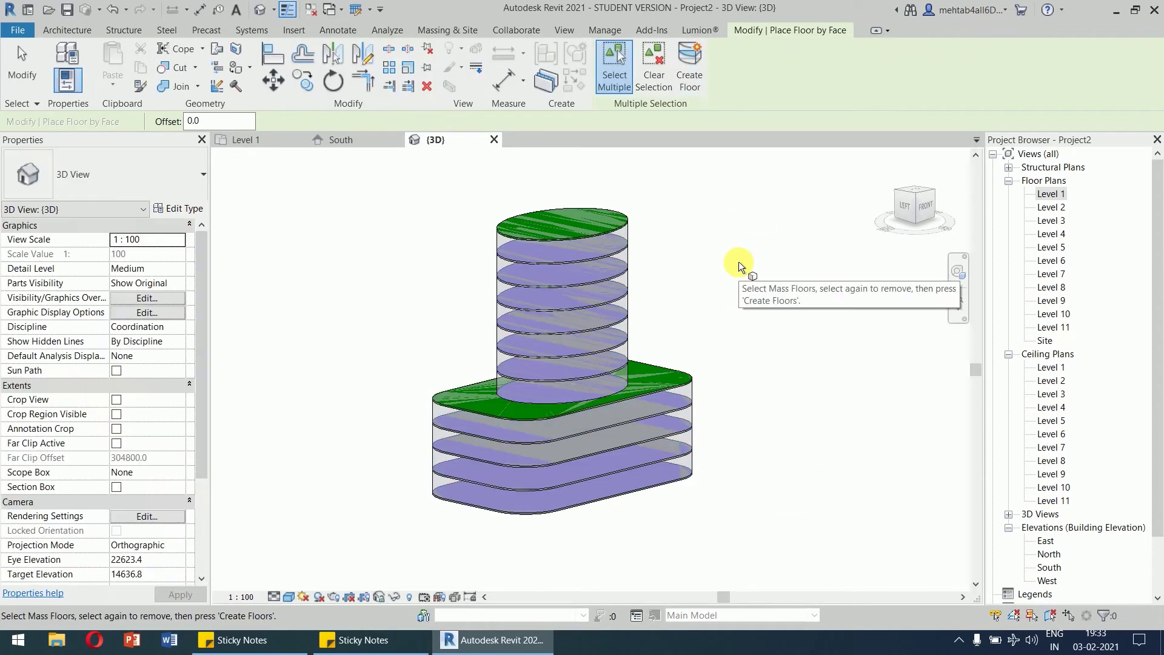
{"action": "right_click", "coordinate": [739, 260]}
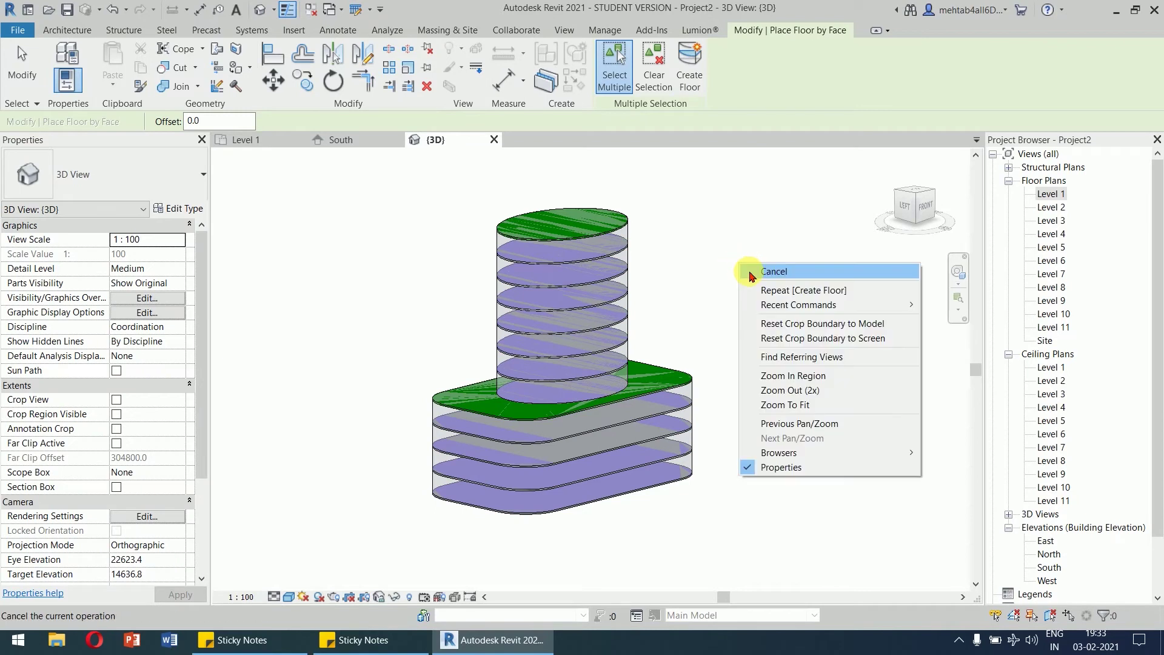
{"action": "left_click", "coordinate": [685, 79]}
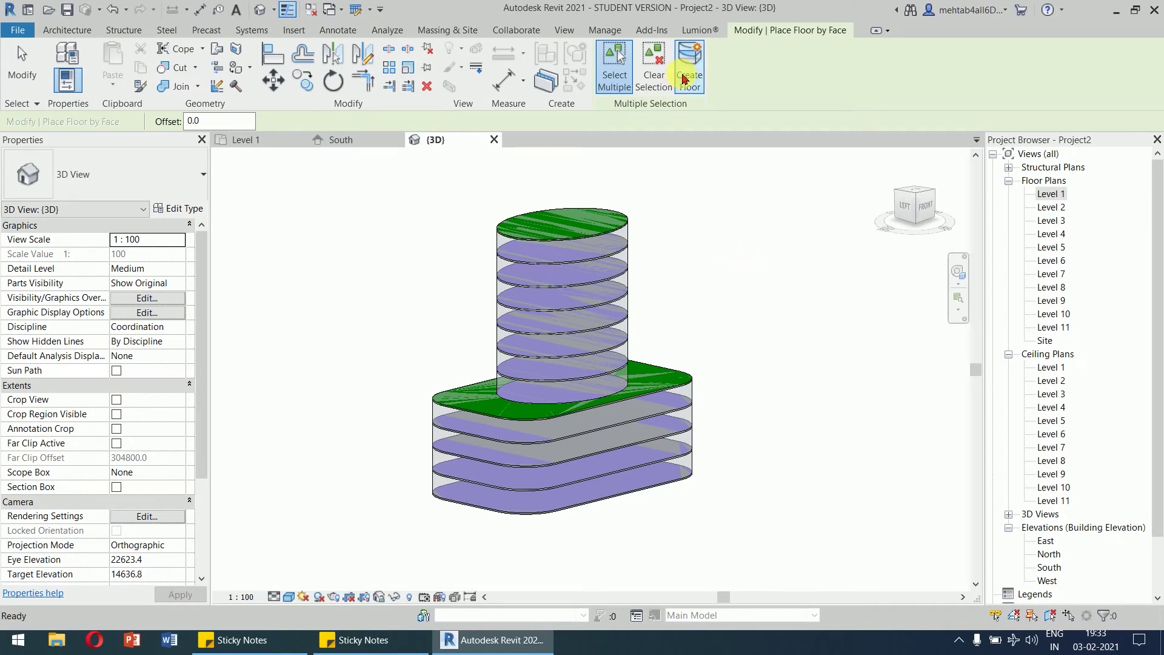
{"action": "right_click", "coordinate": [700, 198]}
{"action": "left_click", "coordinate": [713, 203]}
{"action": "right_click", "coordinate": [711, 208]}
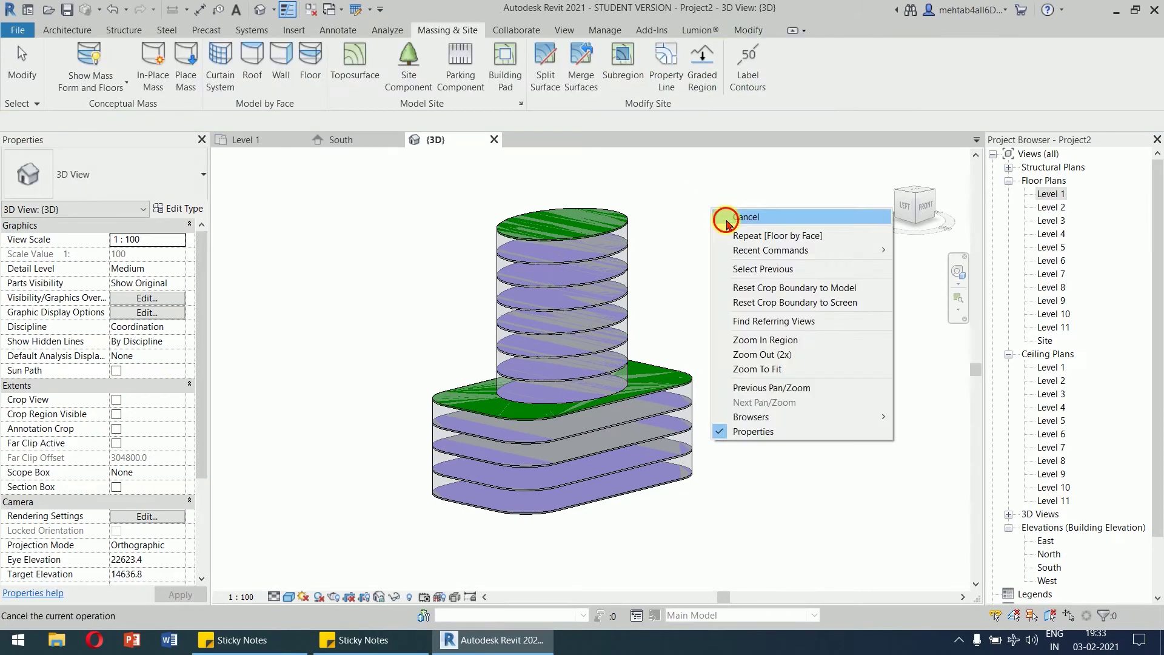
{"action": "left_click", "coordinate": [725, 217]}
Place Generic - 200mm walls by face on the front long side of the base and its two adjoining rounded corners.
{"action": "middle_click_drag", "start_coordinate": [760, 454], "coordinate": [746, 486], "text": "shift"}
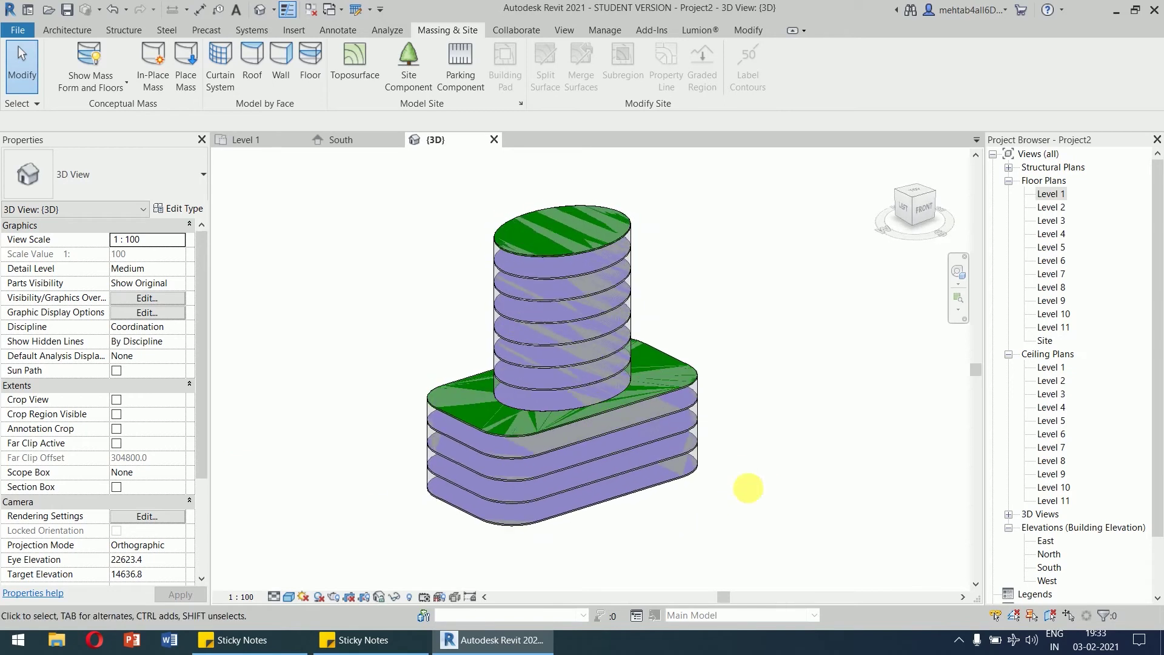
{"action": "left_click", "coordinate": [281, 68]}
{"action": "left_click", "coordinate": [179, 185]}
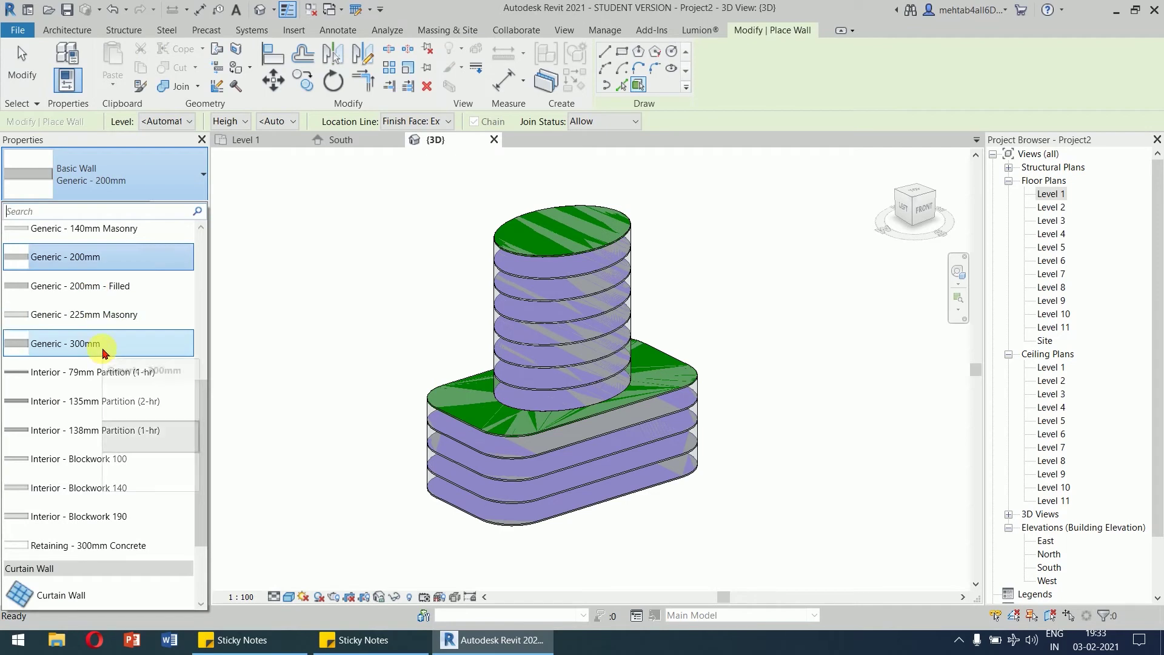
{"action": "left_click", "coordinate": [125, 271]}
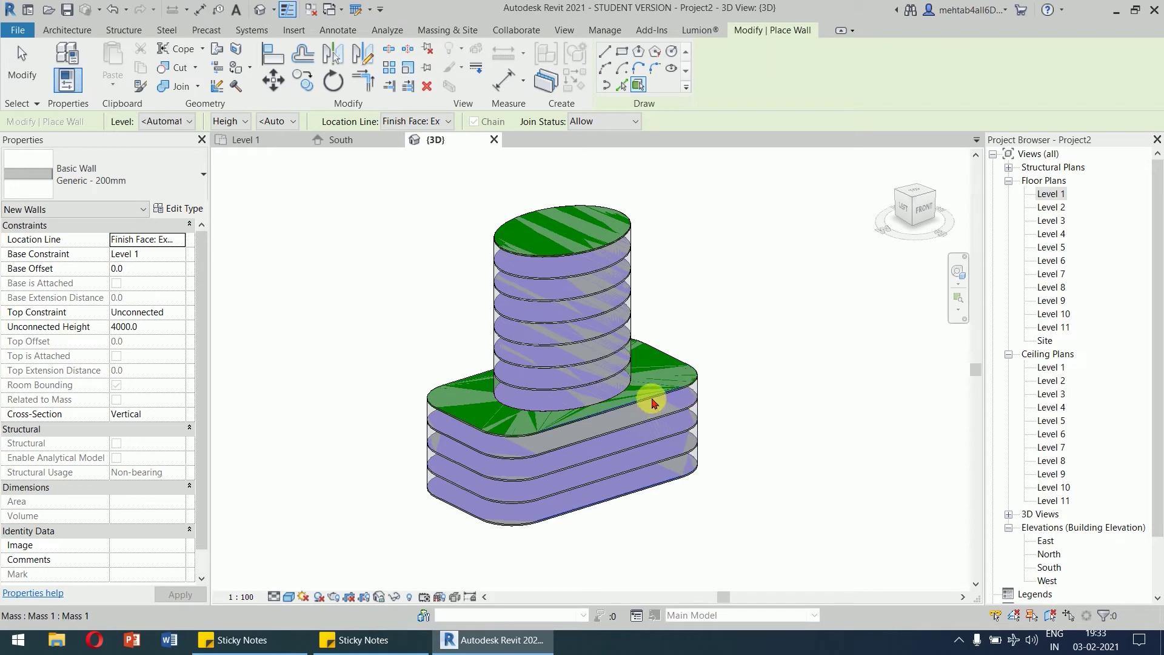
{"action": "left_click", "coordinate": [625, 497]}
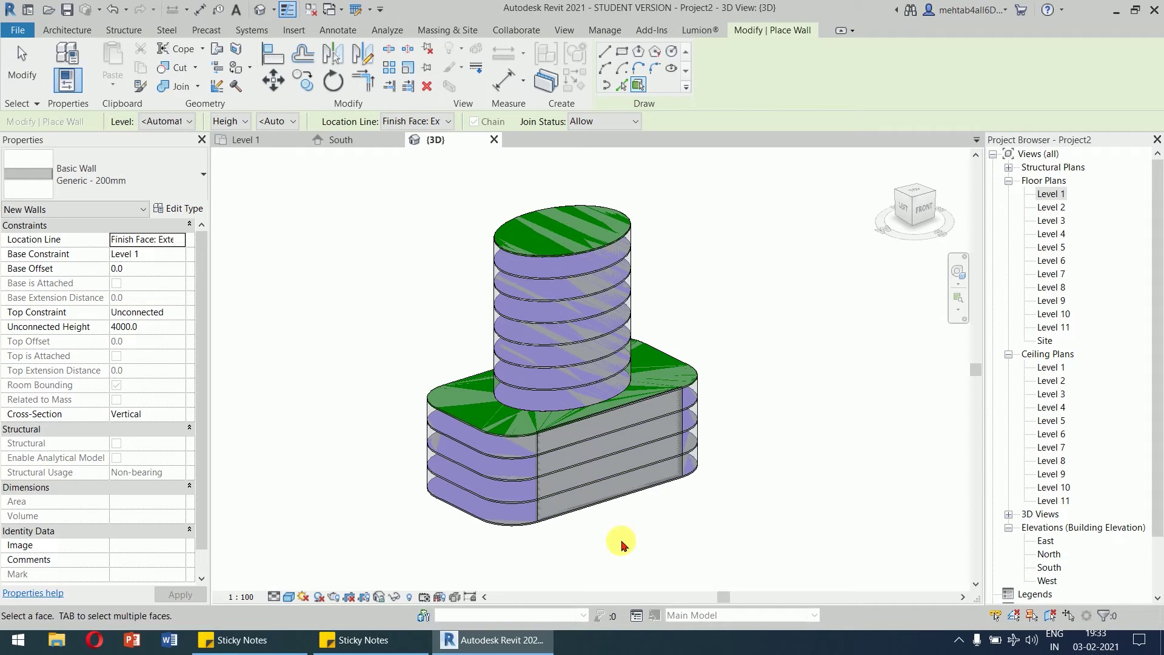
{"action": "left_click", "coordinate": [508, 515]}
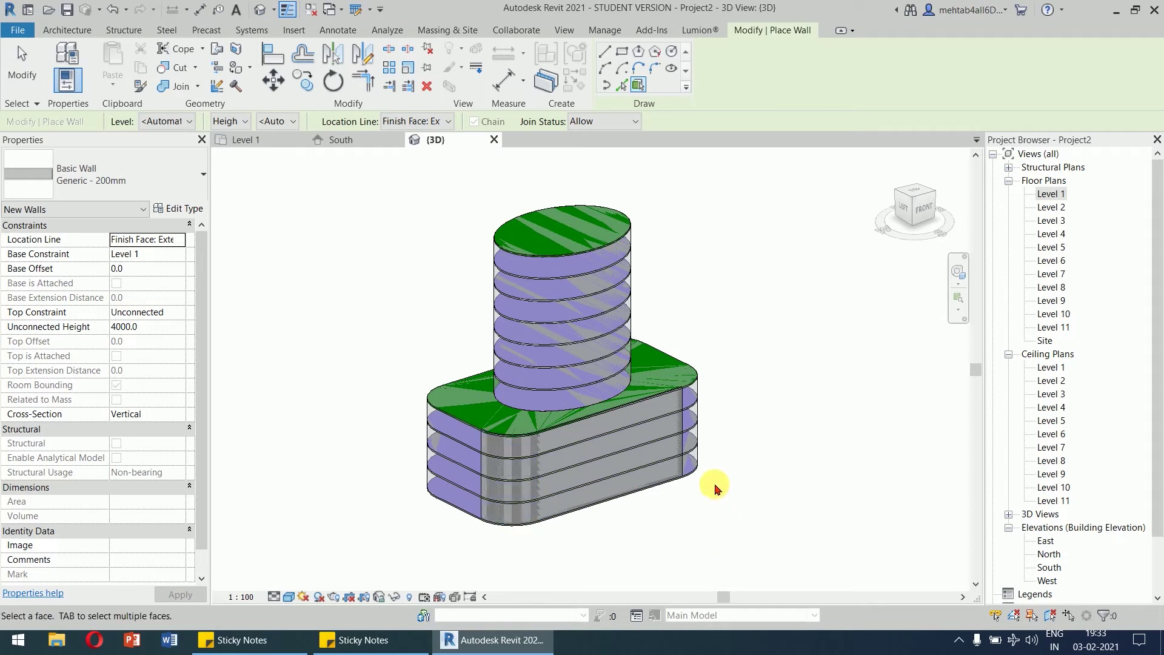
{"action": "left_click", "coordinate": [699, 470]}
Change the wall type to Curtain Wall Storefront and place it on one short side and the back long side of the base.
{"action": "middle_click_drag", "start_coordinate": [374, 507], "coordinate": [806, 491], "text": "shift"}
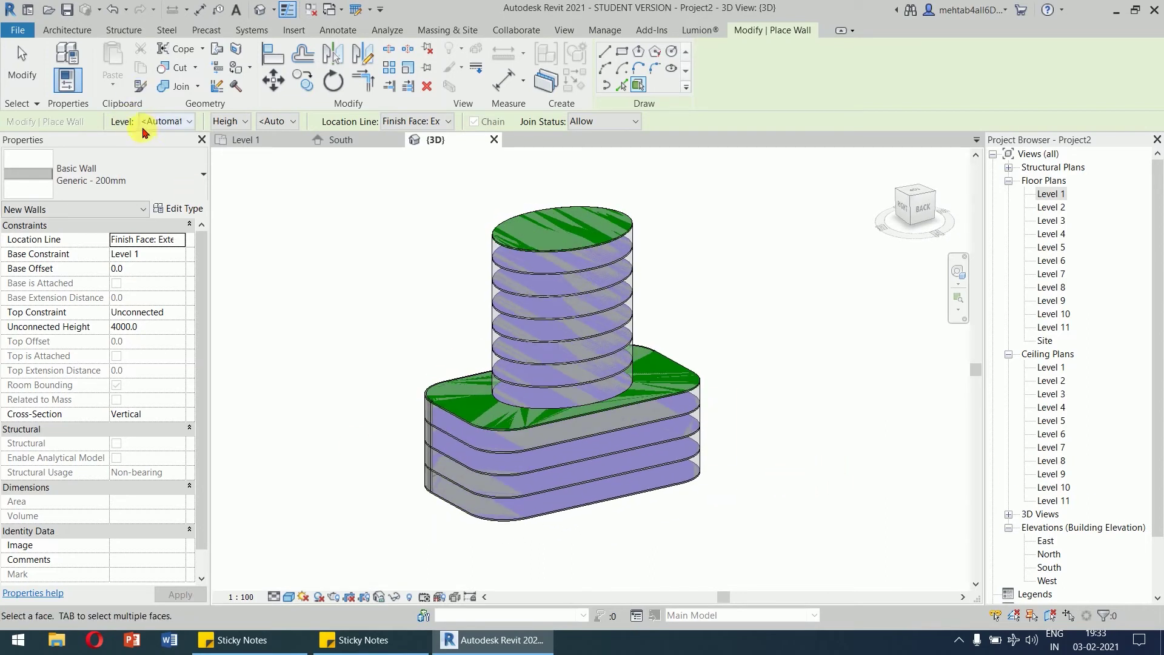
{"action": "left_click", "coordinate": [147, 174]}
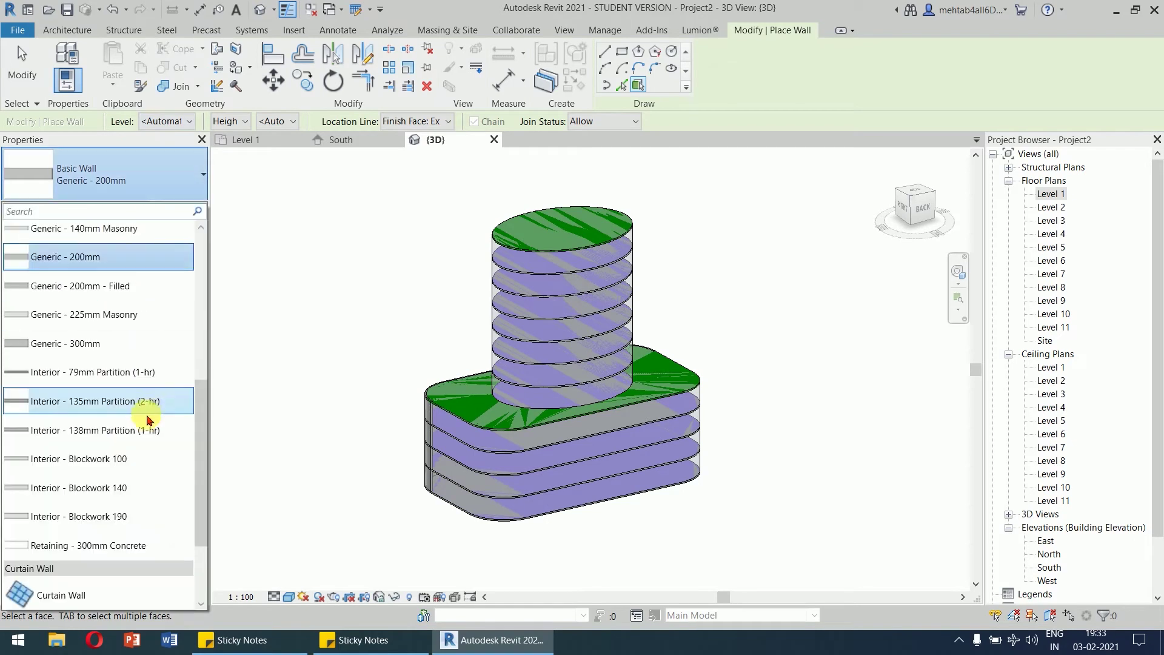
{"action": "scroll", "coordinate": [149, 415], "scroll_direction": "down", "scroll_amount": 3}
{"action": "left_click", "coordinate": [92, 550]}
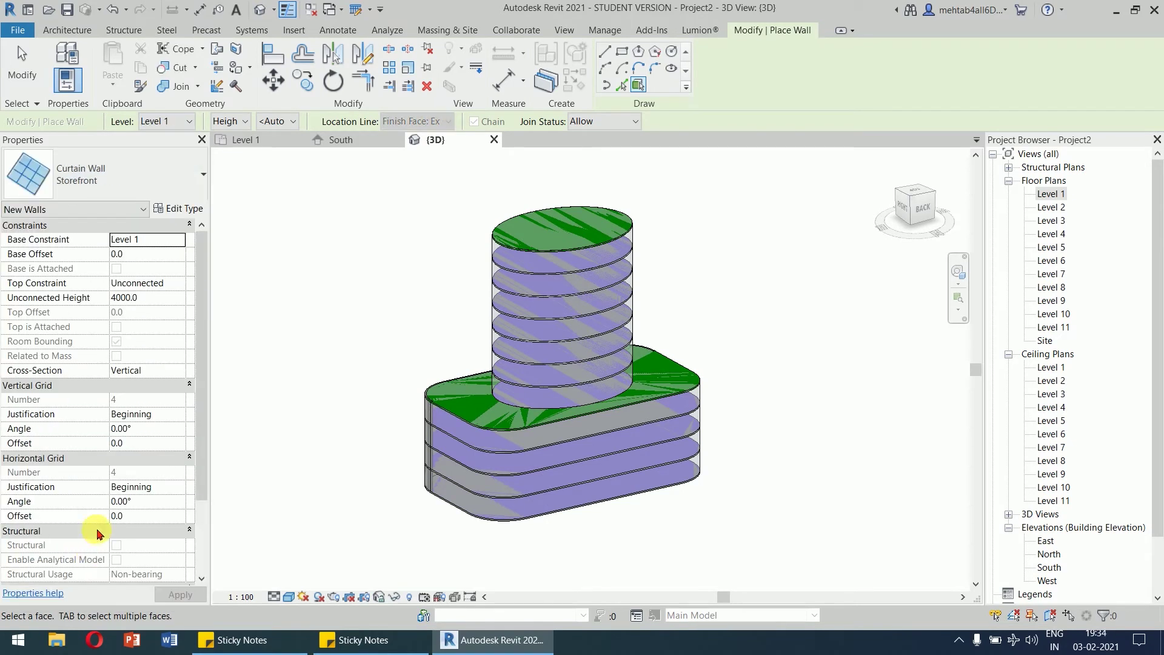
{"action": "left_click", "coordinate": [459, 506]}
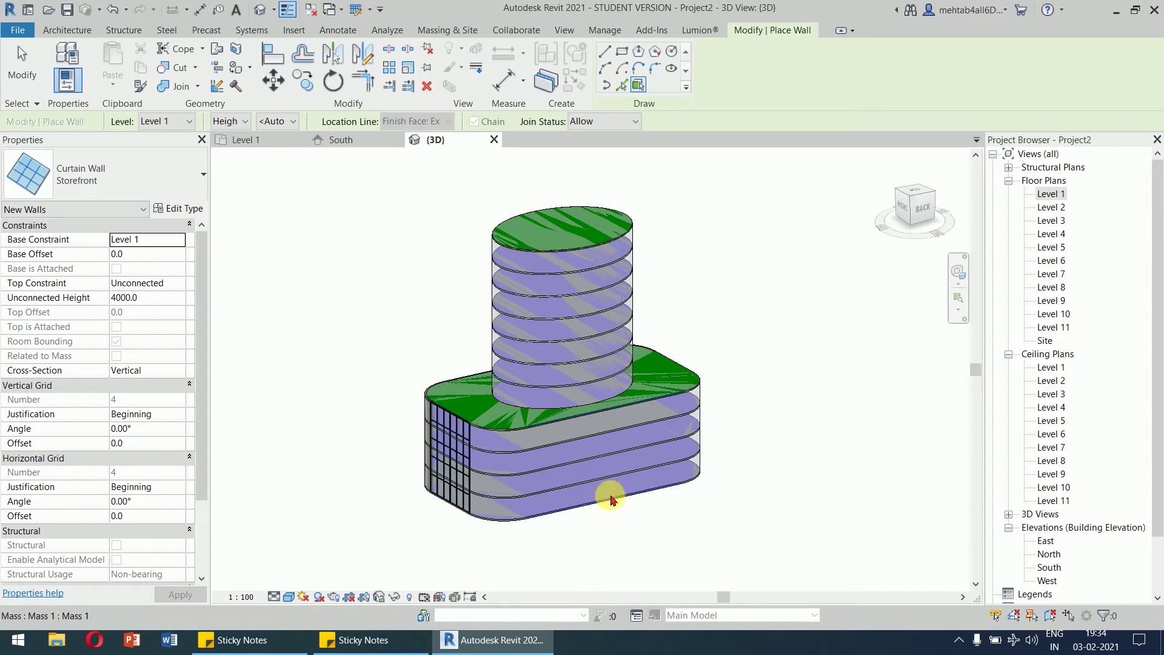
{"action": "left_click", "coordinate": [626, 516]}
Place Storefront curtain walls on the base's remaining short side and the two rounded back corners, and end the wall command.
{"action": "middle_click_drag", "start_coordinate": [788, 533], "coordinate": [661, 559], "text": "shift"}
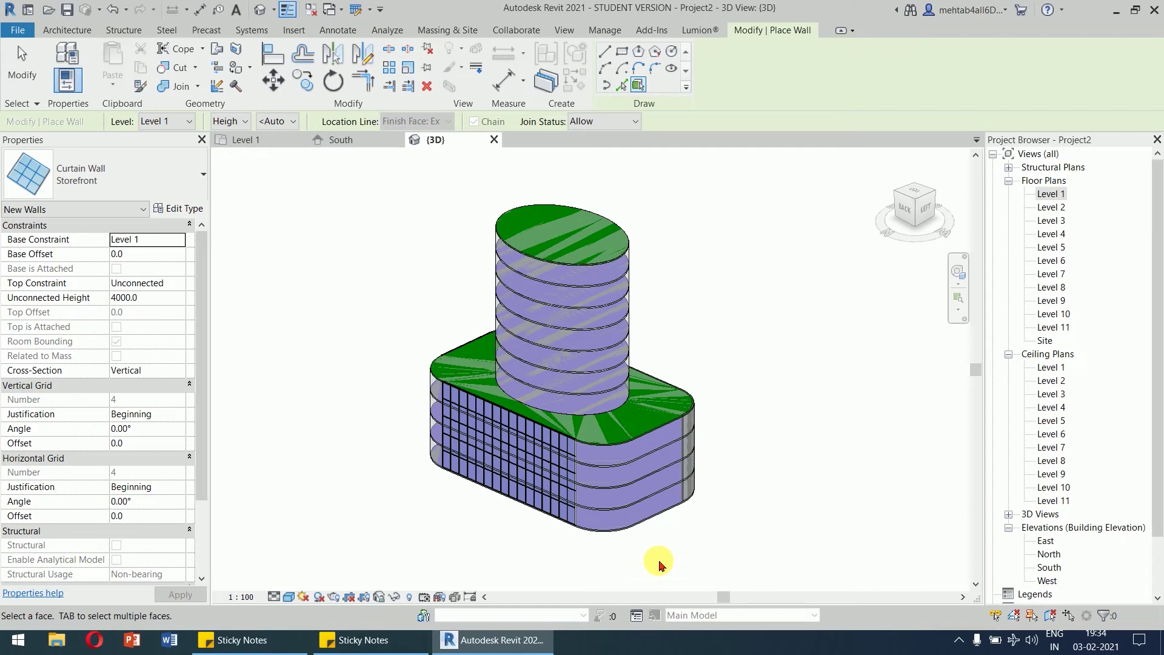
{"action": "left_click", "coordinate": [660, 515]}
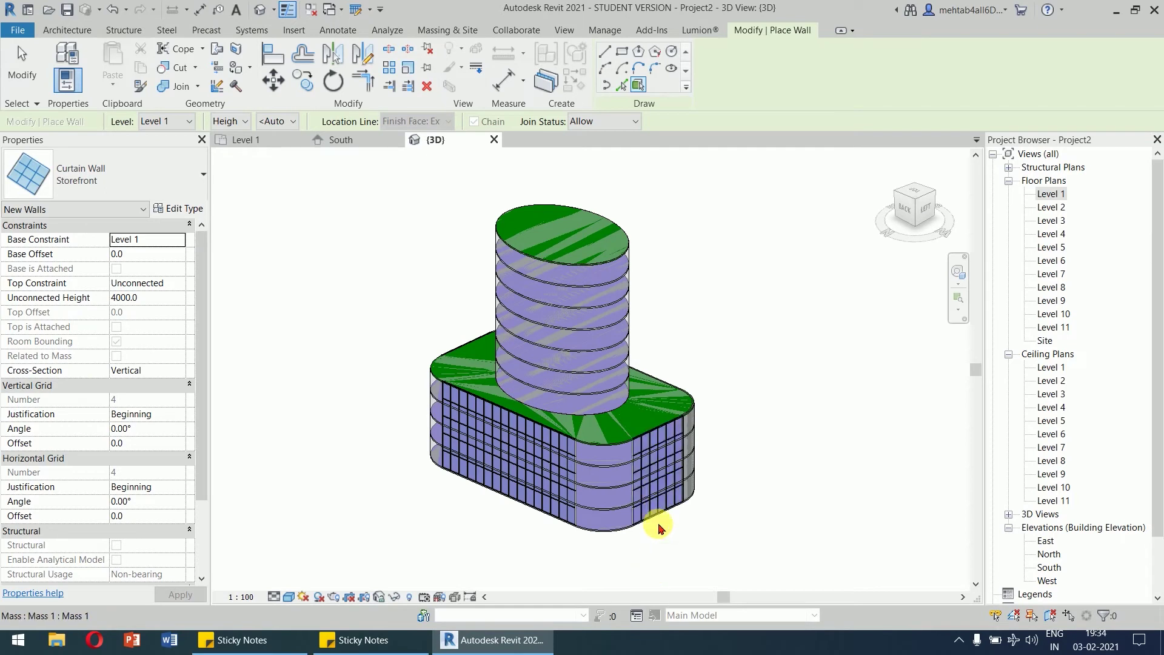
{"action": "left_click", "coordinate": [611, 532]}
{"action": "middle_click_drag", "start_coordinate": [455, 538], "coordinate": [642, 546], "text": "shift"}
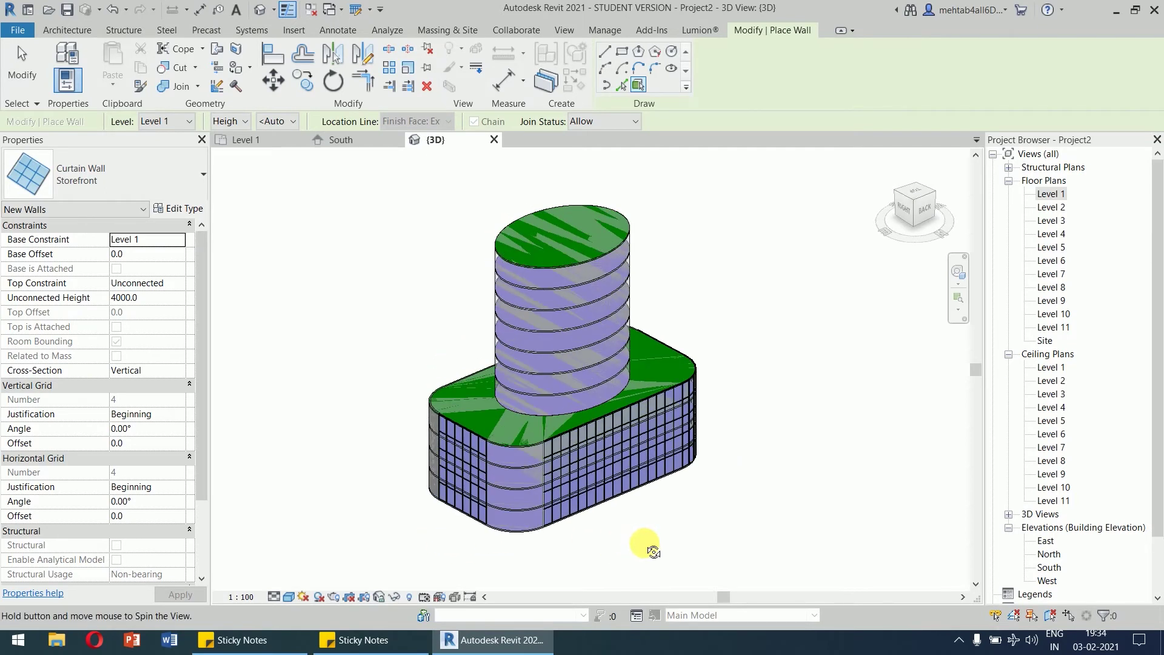
{"action": "left_click", "coordinate": [533, 532]}
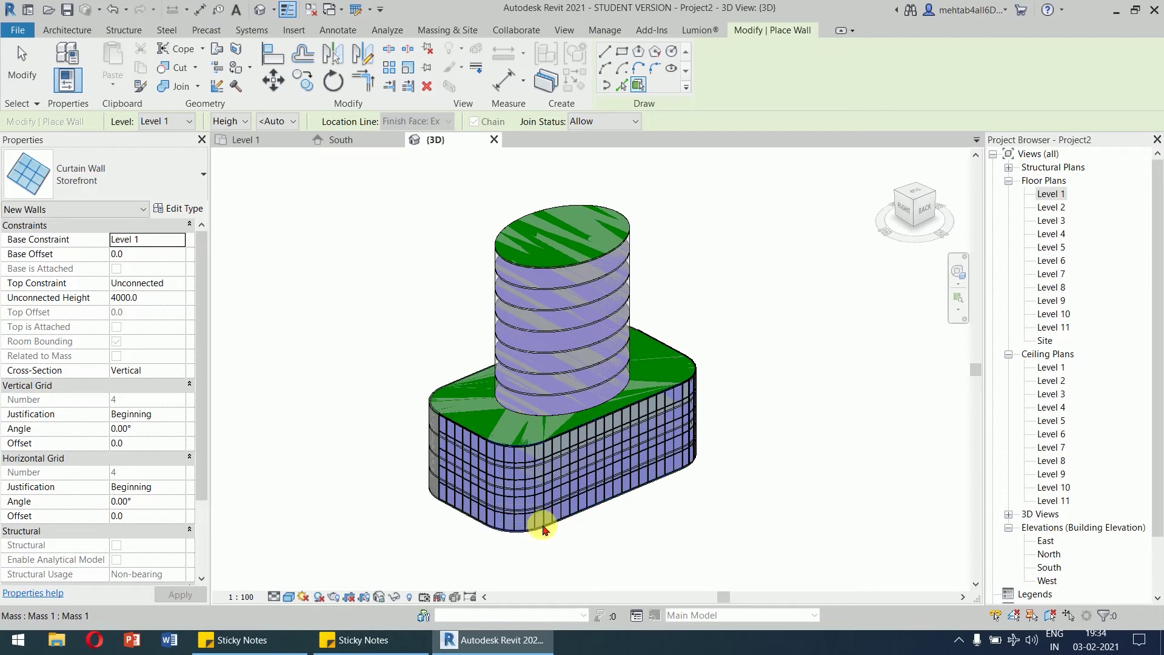
{"action": "middle_click_drag", "start_coordinate": [716, 555], "coordinate": [687, 532], "text": "shift"}
{"action": "right_click", "coordinate": [738, 305]}
{"action": "left_click", "coordinate": [752, 278]}
{"action": "right_click", "coordinate": [736, 267]}
{"action": "left_click", "coordinate": [752, 278]}
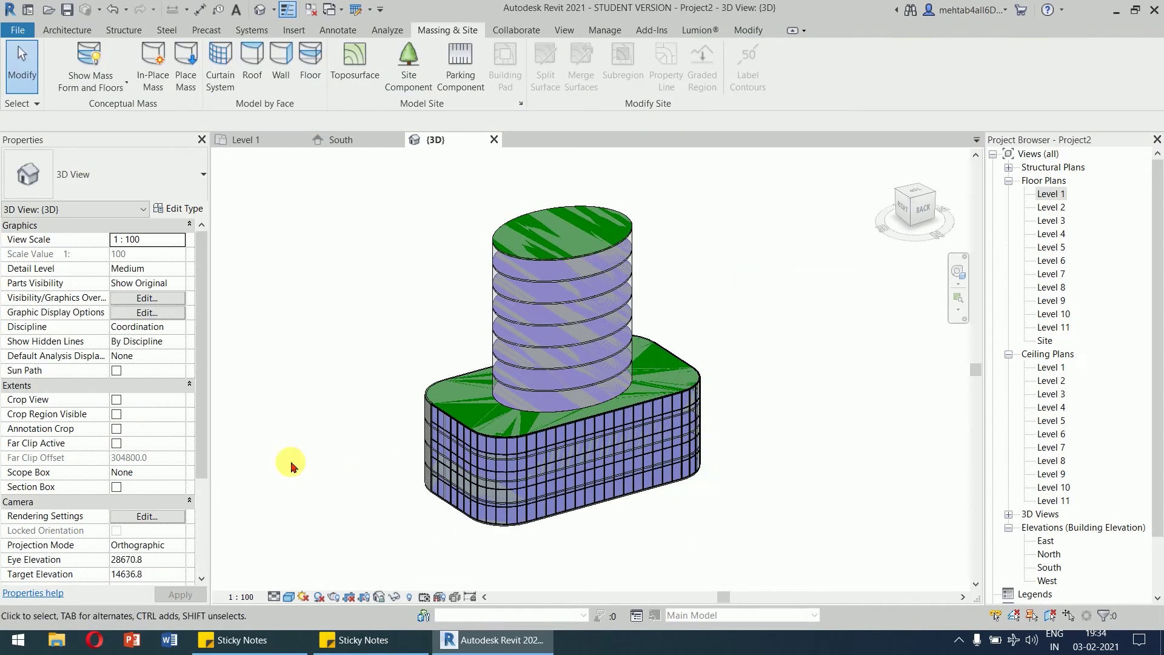
Try to place a Storefront curtain wall by face on the side of the elliptical tower.
{"action": "middle_click_drag", "start_coordinate": [645, 458], "coordinate": [679, 336]}
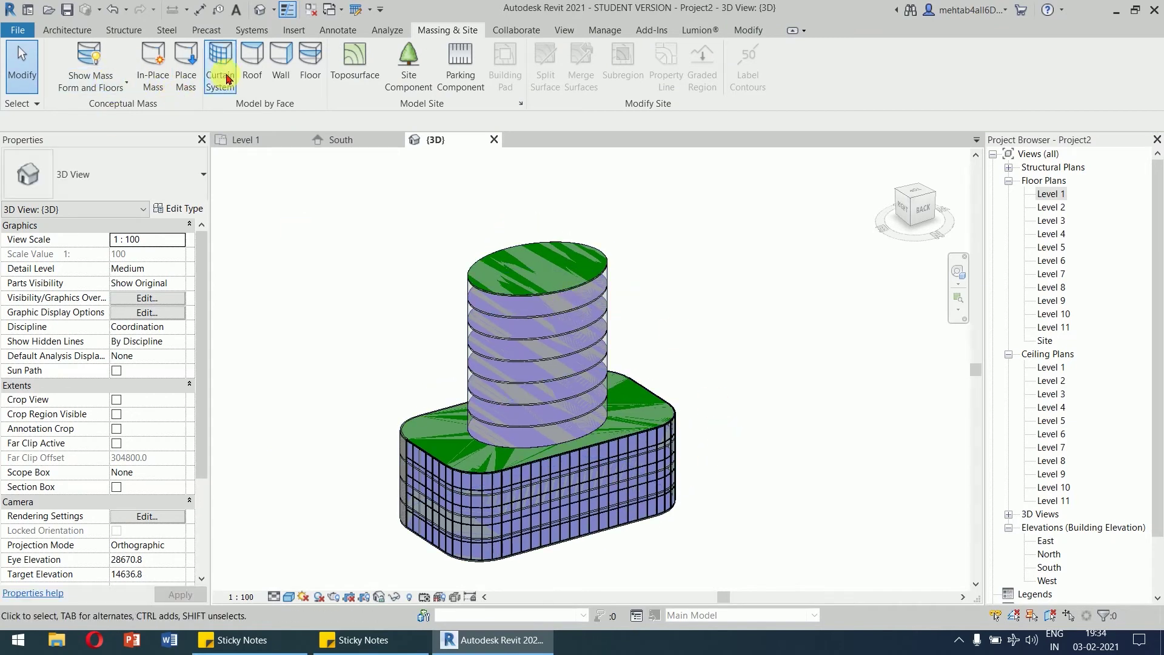
{"action": "left_click", "coordinate": [72, 30]}
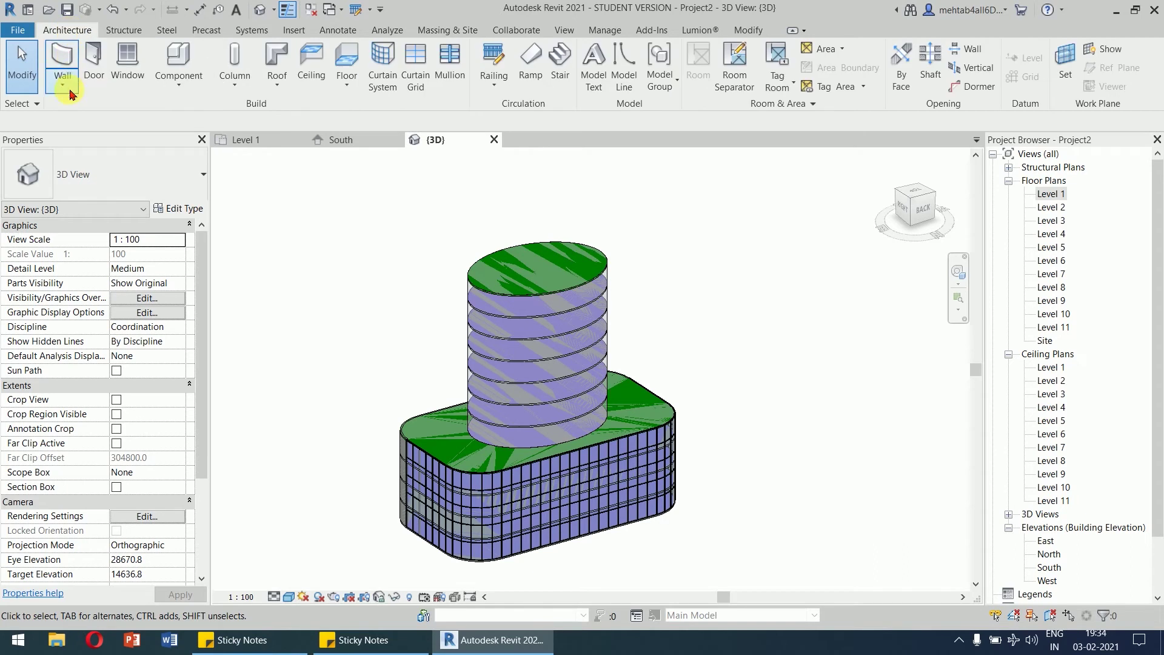
{"action": "left_click", "coordinate": [62, 82]}
{"action": "left_click", "coordinate": [106, 112]}
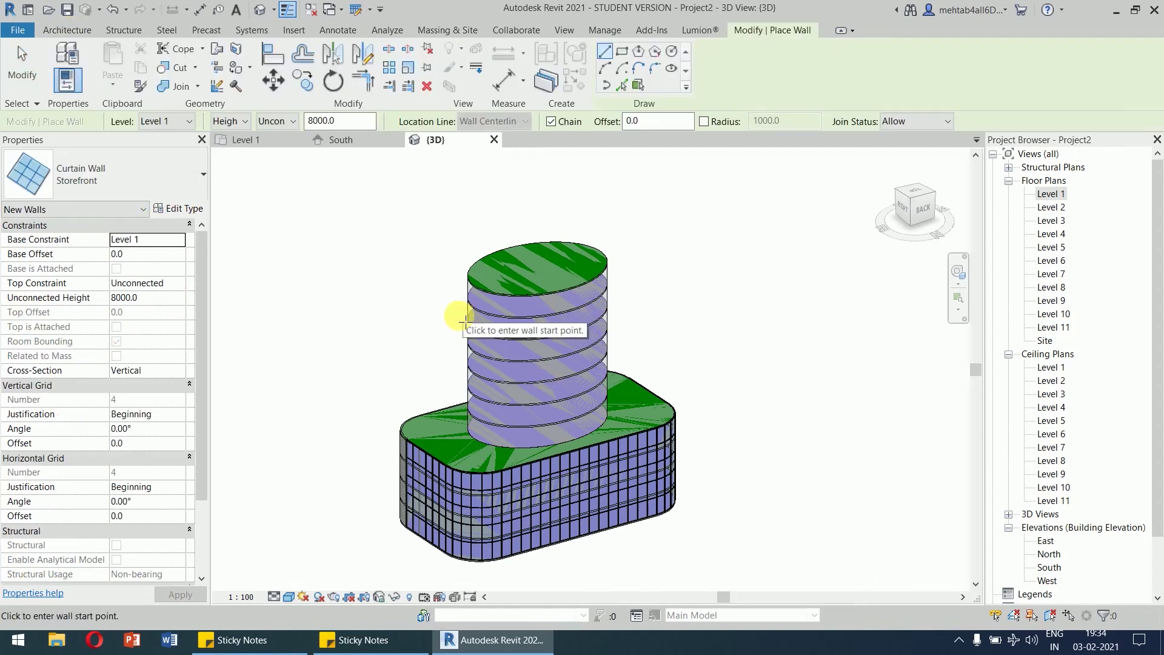
{"action": "left_click", "coordinate": [632, 90]}
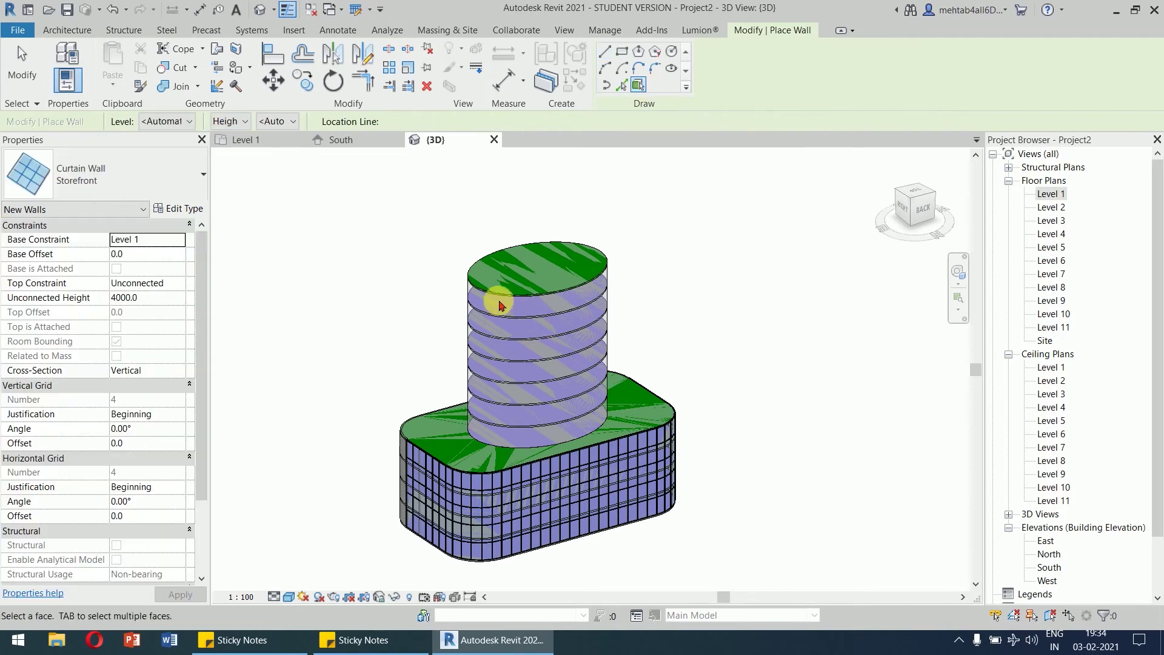
{"action": "left_click", "coordinate": [499, 301]}
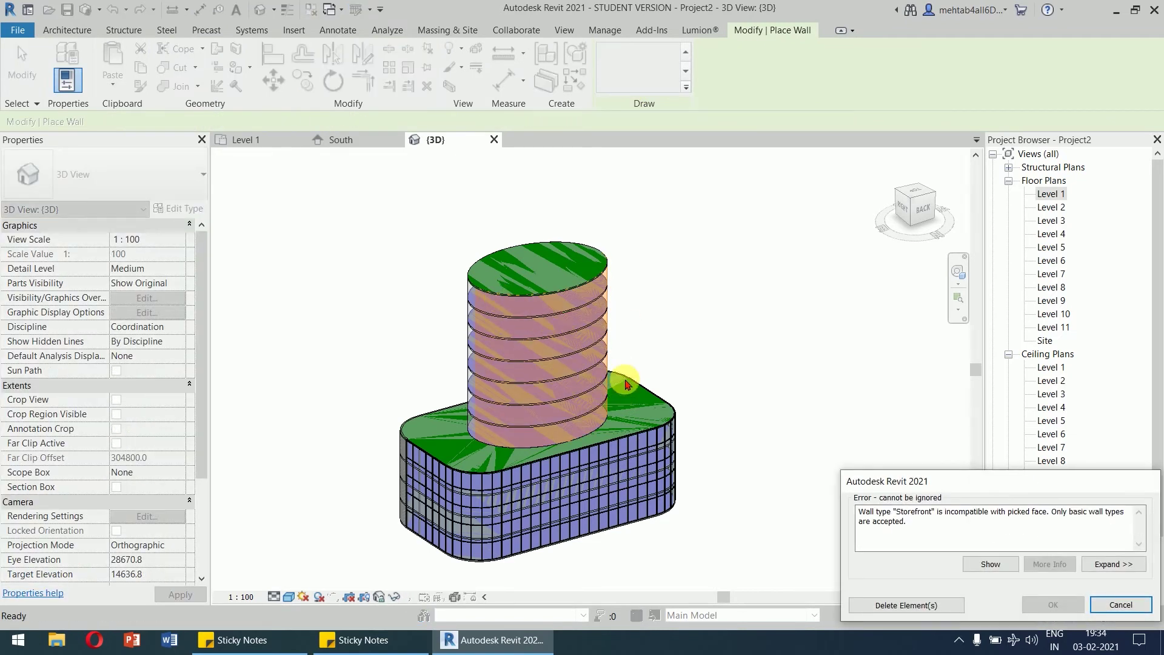
{"action": "left_click", "coordinate": [1121, 605]}
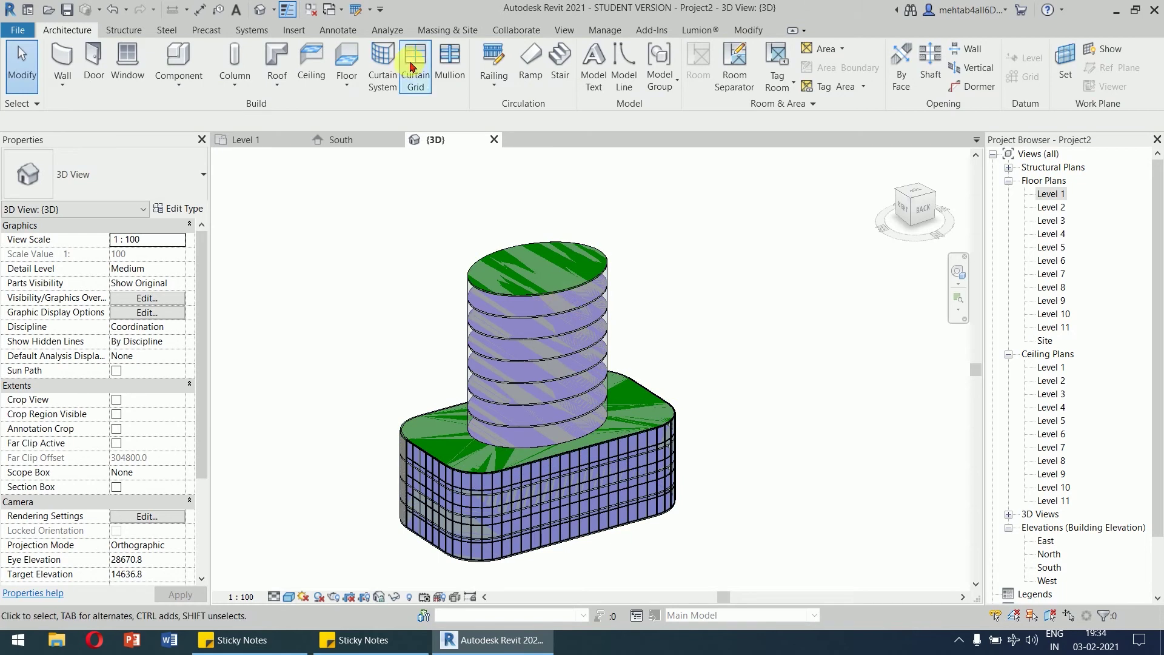
Create a 1500 x 3000mm curtain system on both curved side faces of the elliptical tower.
{"action": "left_click", "coordinate": [382, 61]}
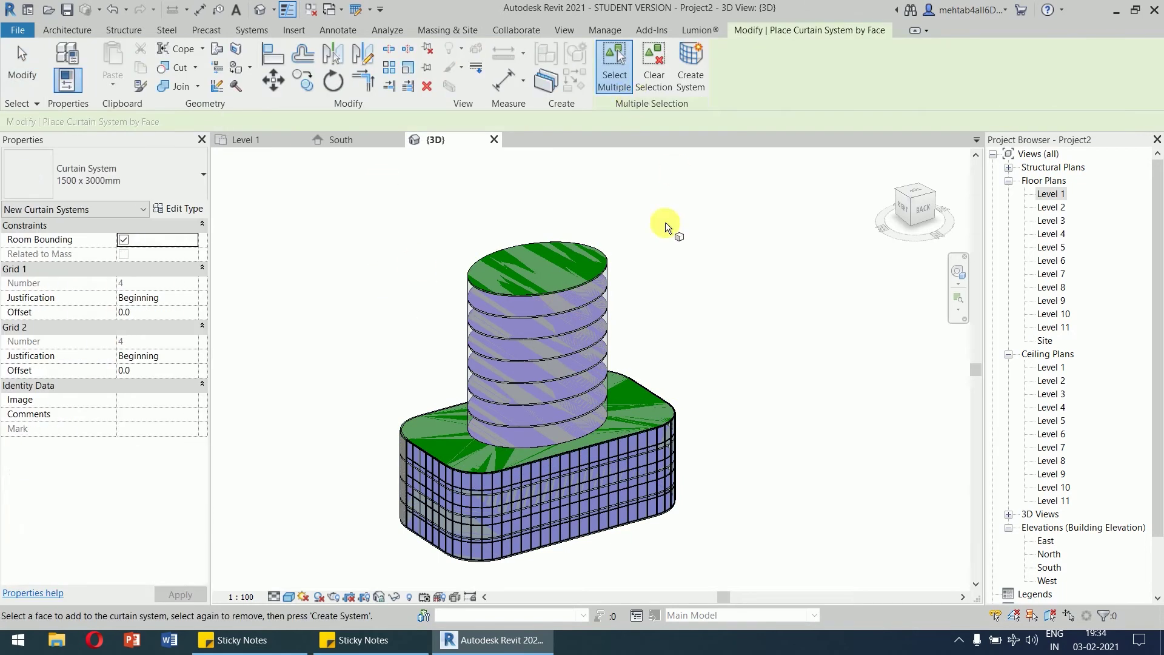
{"action": "left_click", "coordinate": [604, 283]}
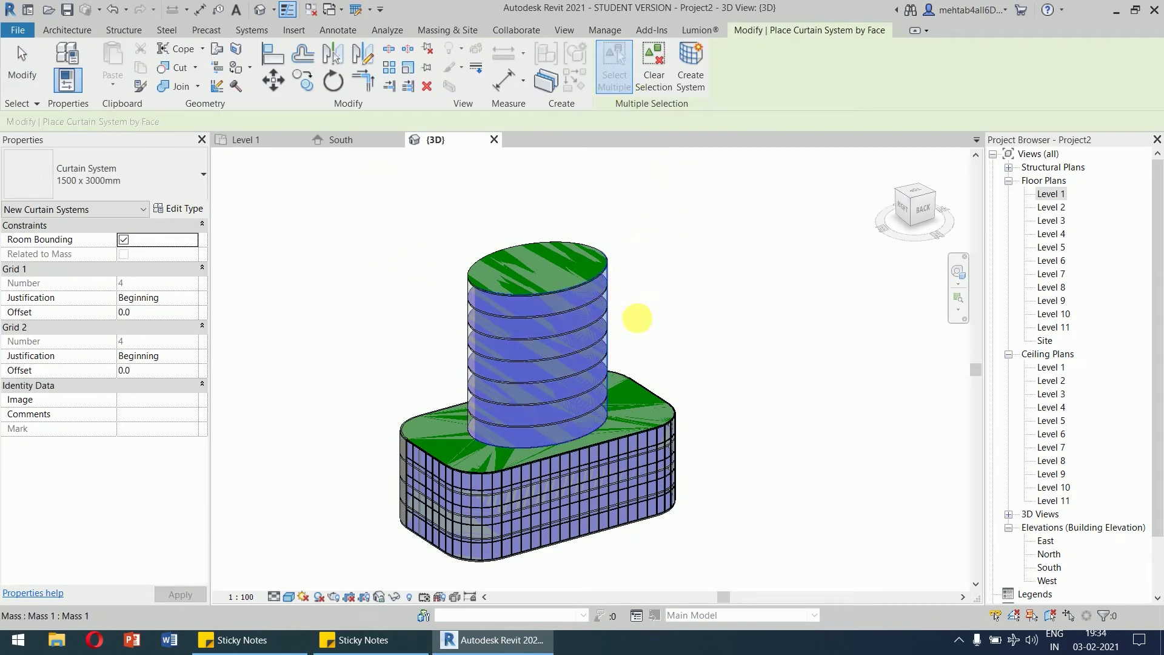
{"action": "middle_click_drag", "start_coordinate": [681, 362], "coordinate": [873, 385], "text": "shift"}
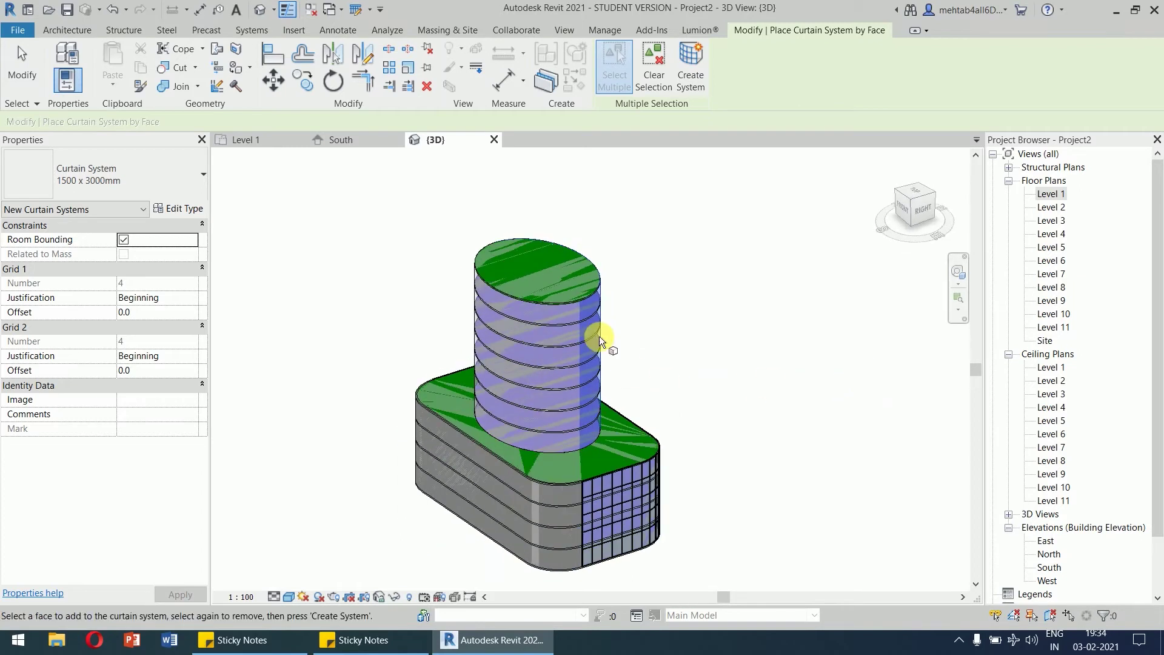
{"action": "left_click", "coordinate": [563, 311]}
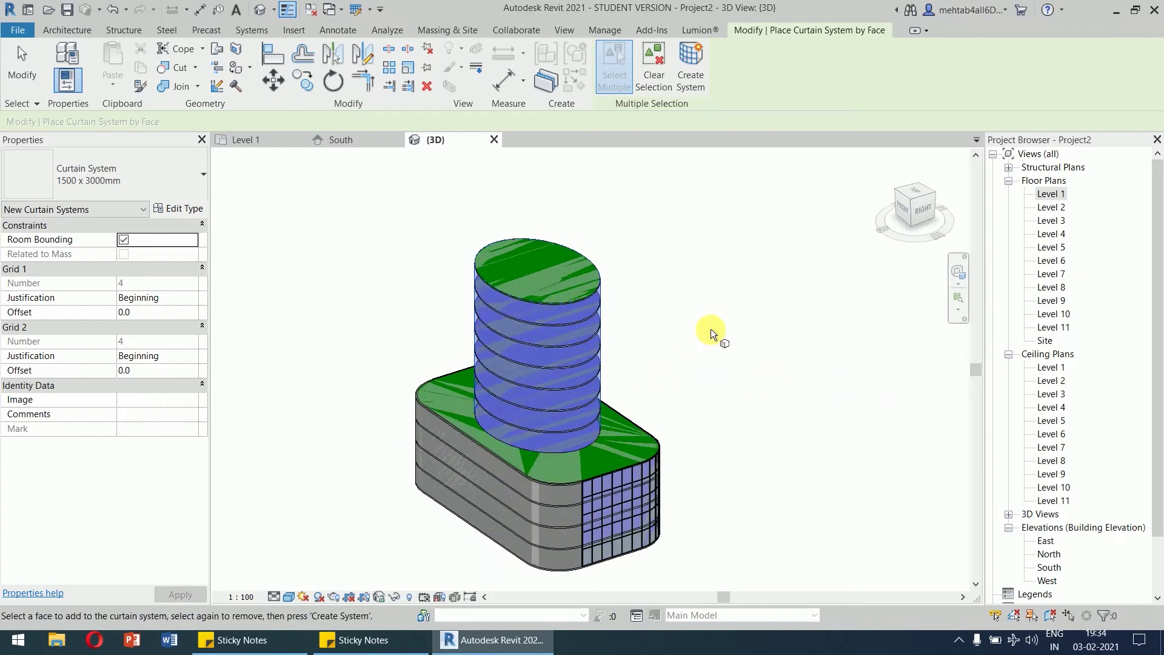
{"action": "left_click", "coordinate": [697, 77]}
{"action": "middle_click_drag", "start_coordinate": [754, 394], "coordinate": [785, 299], "text": "shift"}
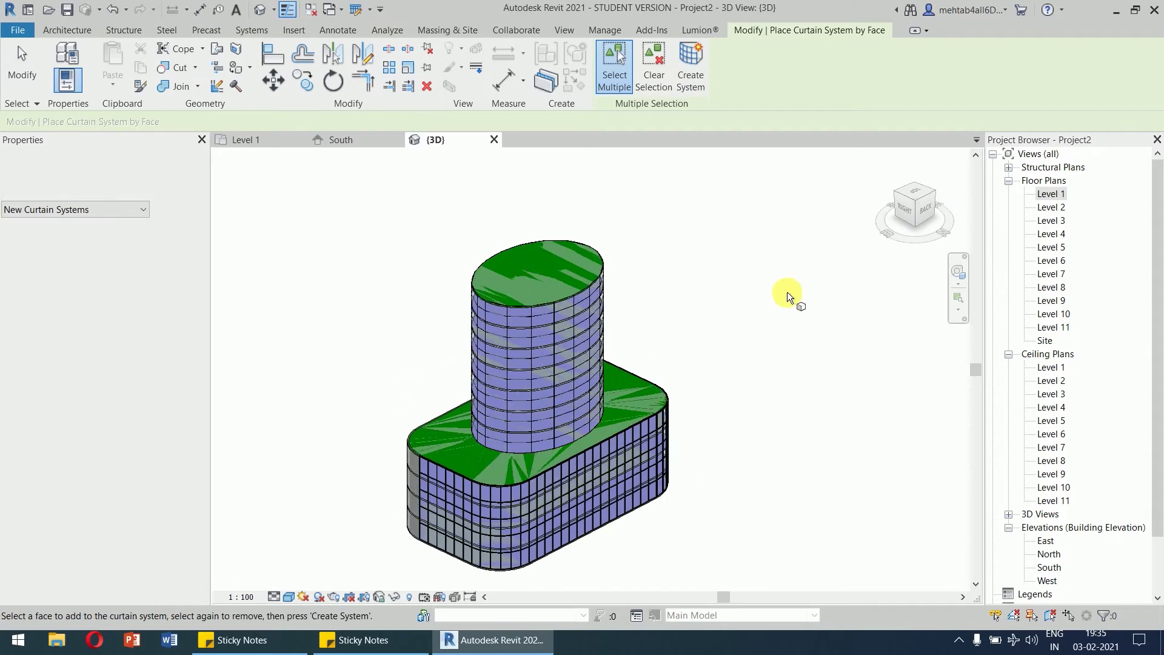
End the curtain system command, select the whole building, filter the selection to Mass and Mass Floor, and remove those elements from view.
{"action": "middle_click_drag", "start_coordinate": [742, 339], "coordinate": [709, 279]}
{"action": "right_click", "coordinate": [697, 225]}
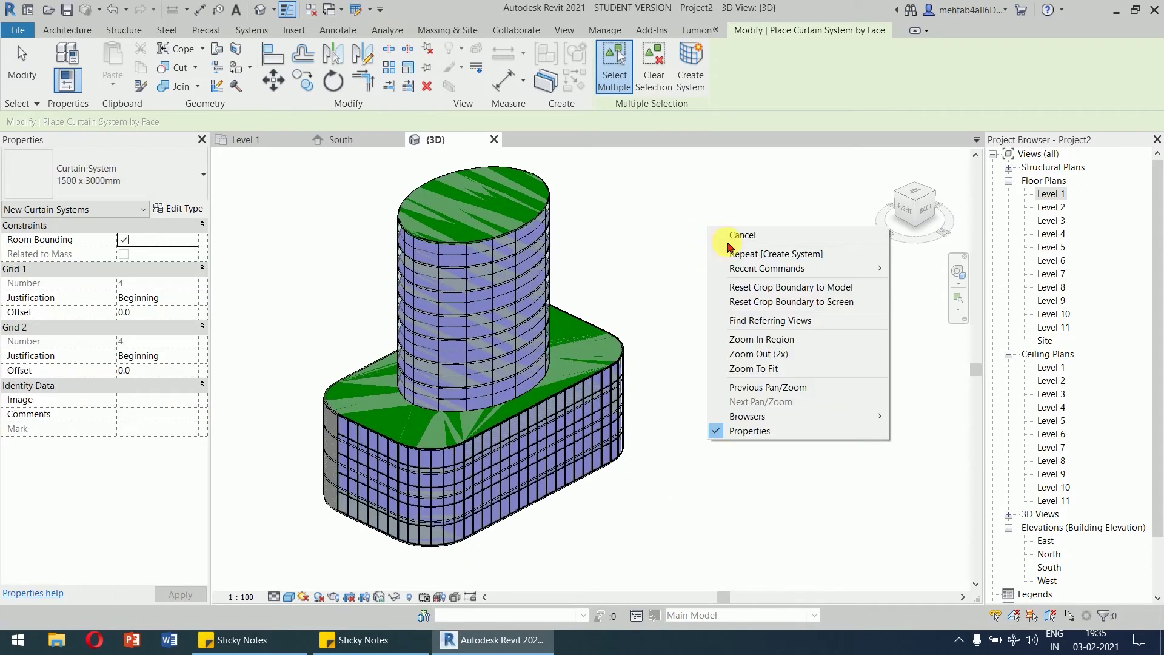
{"action": "left_click", "coordinate": [698, 231]}
{"action": "scroll", "coordinate": [713, 255], "scroll_direction": "down", "scroll_amount": 4}
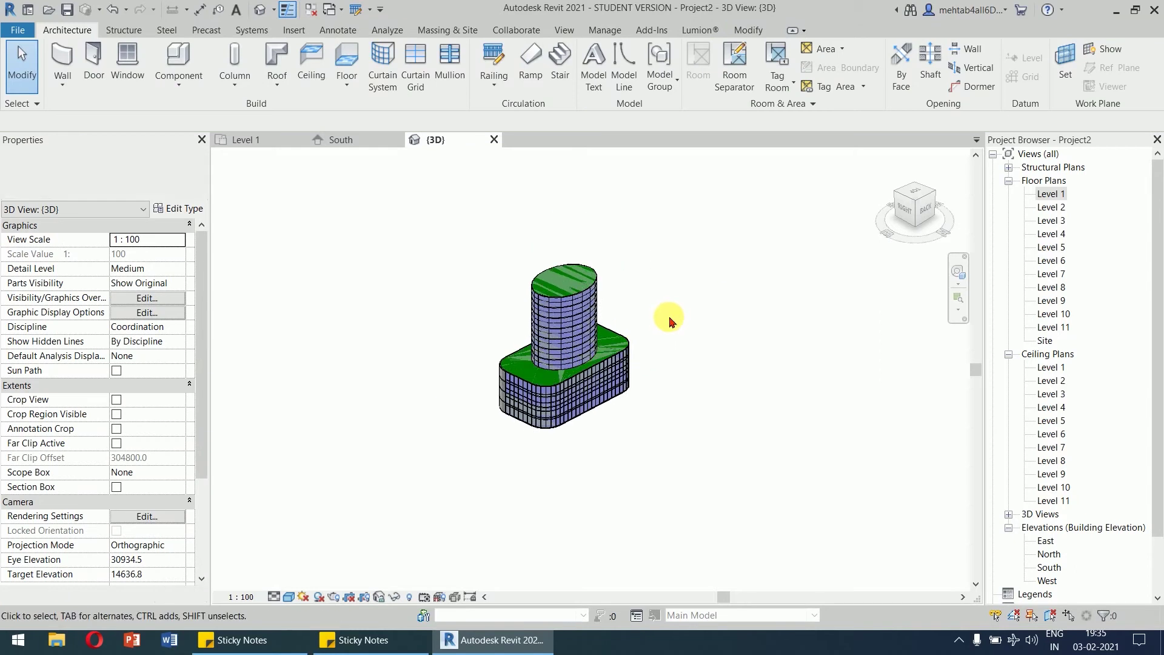
{"action": "left_click_drag", "start_coordinate": [732, 232], "coordinate": [388, 483]}
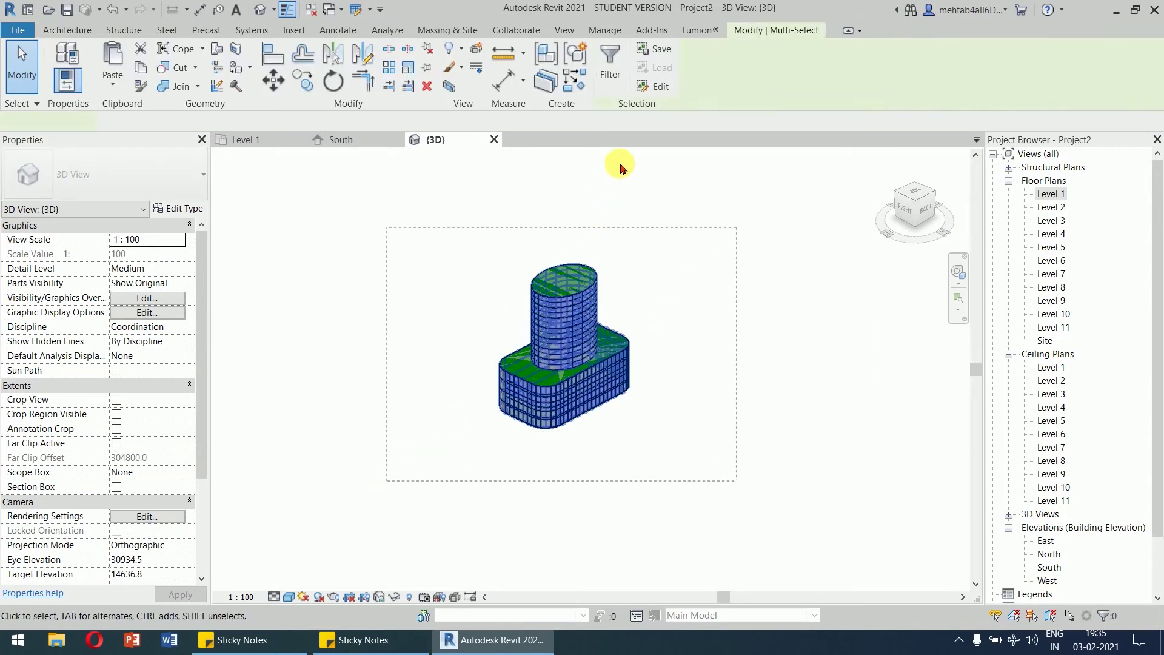
{"action": "left_click", "coordinate": [612, 61]}
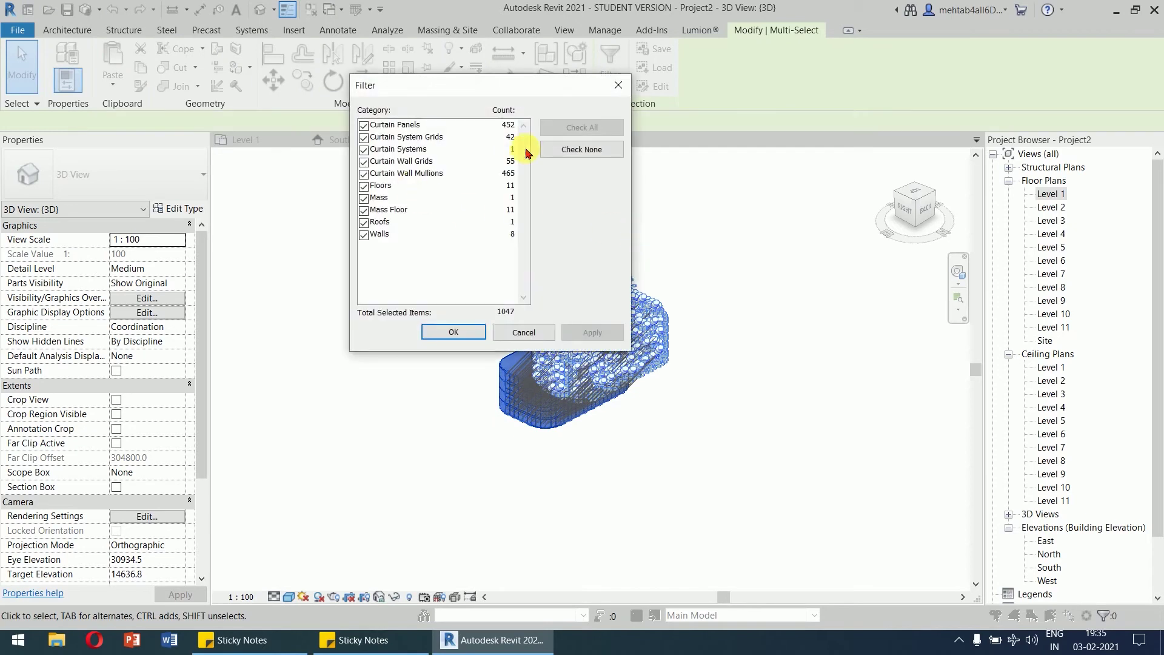
{"action": "left_click", "coordinate": [575, 150]}
{"action": "left_click", "coordinate": [365, 198]}
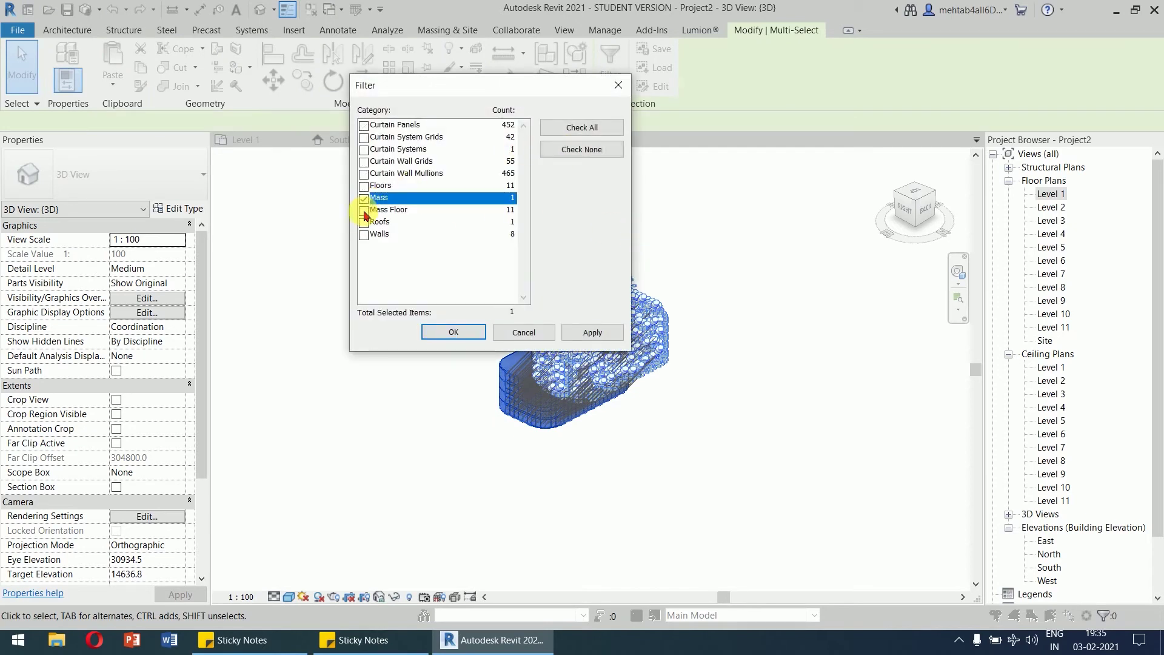
{"action": "left_click", "coordinate": [365, 211]}
{"action": "left_click", "coordinate": [454, 332]}
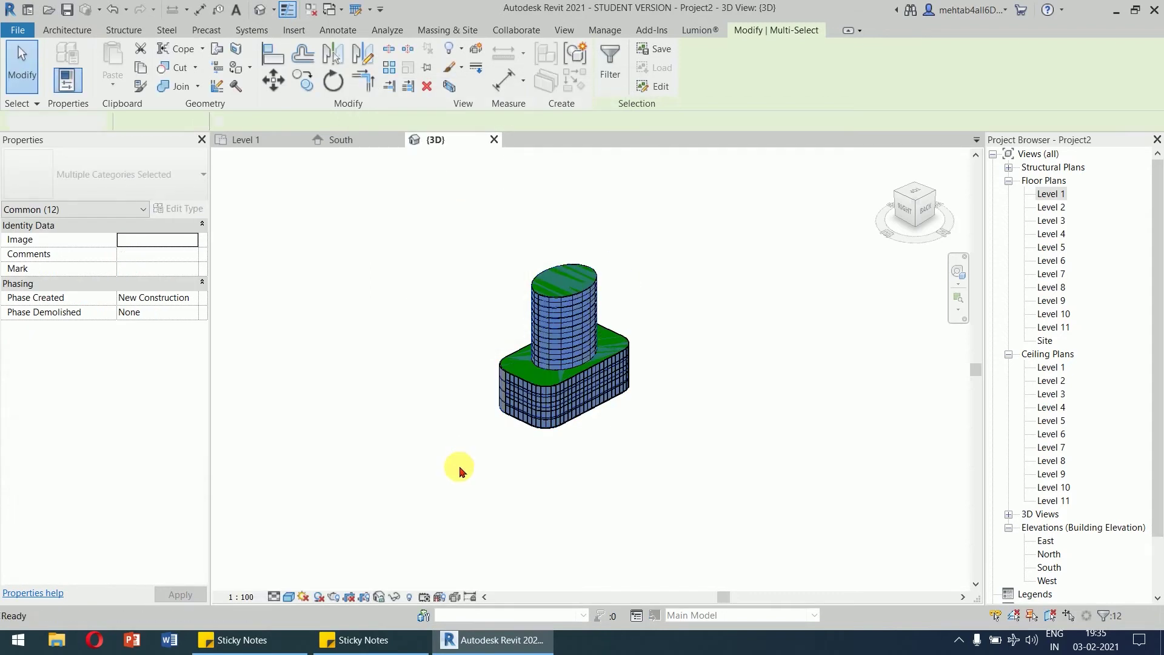
{"action": "key", "text": "Escape"}
{"action": "scroll", "coordinate": [671, 325], "scroll_direction": "up", "scroll_amount": 5}
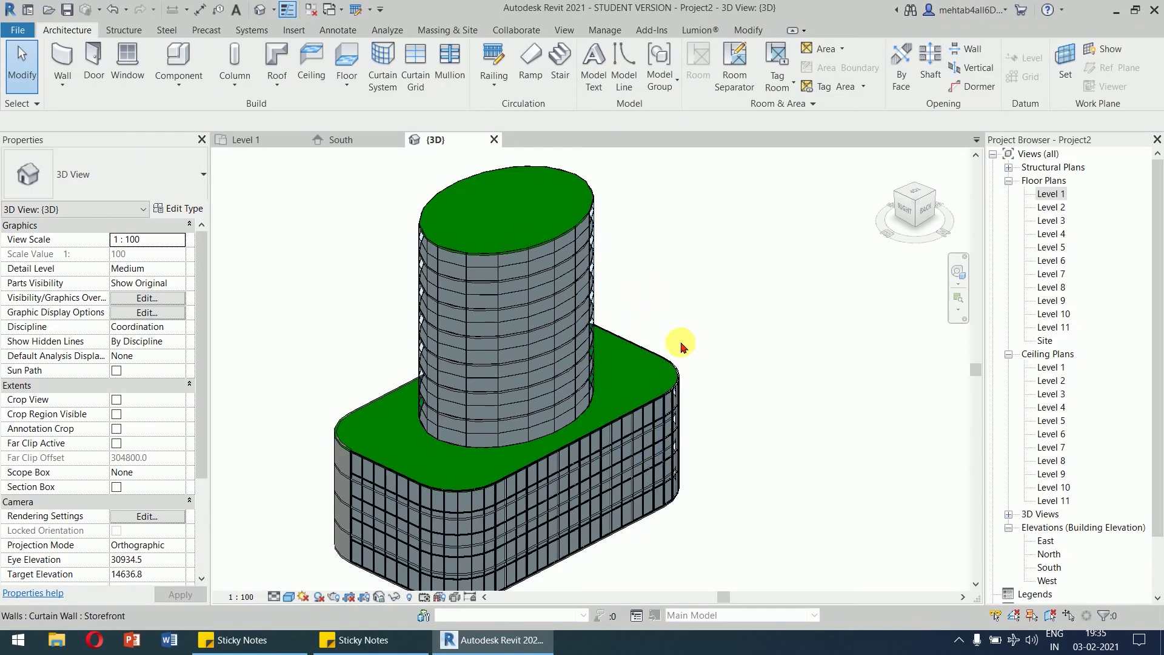
Set the Storefront curtain wall type's vertical grid spacing to 1500 and horizontal grid spacing to 3000.
{"action": "middle_click_drag", "start_coordinate": [783, 385], "coordinate": [746, 427], "text": "shift"}
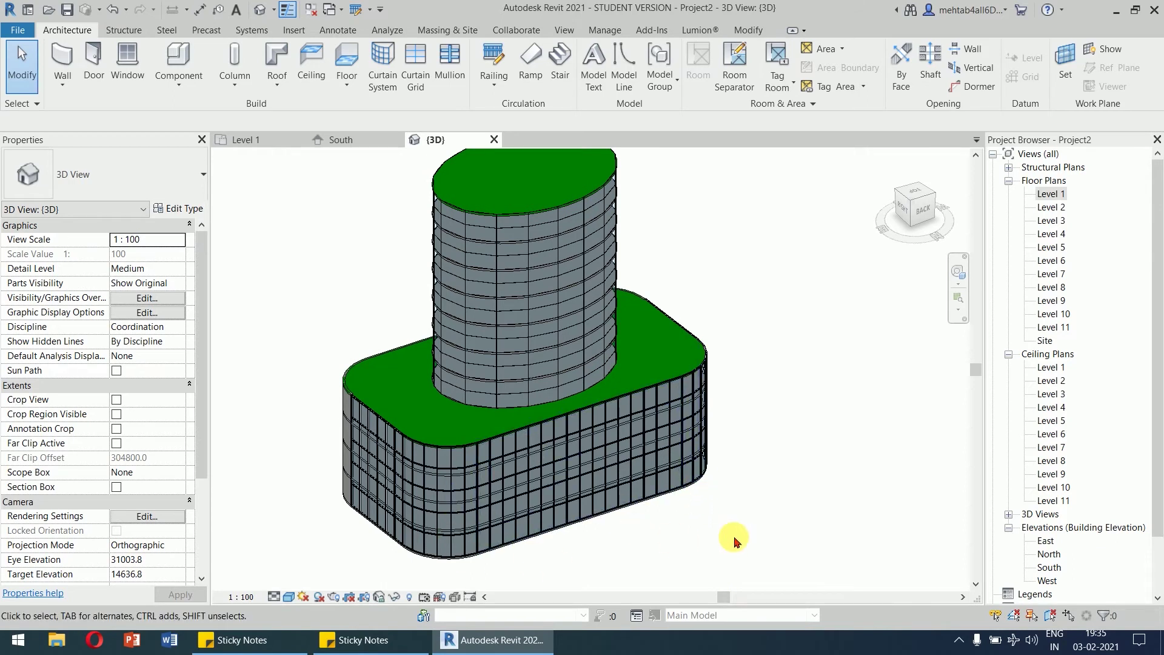
{"action": "left_click", "coordinate": [682, 490]}
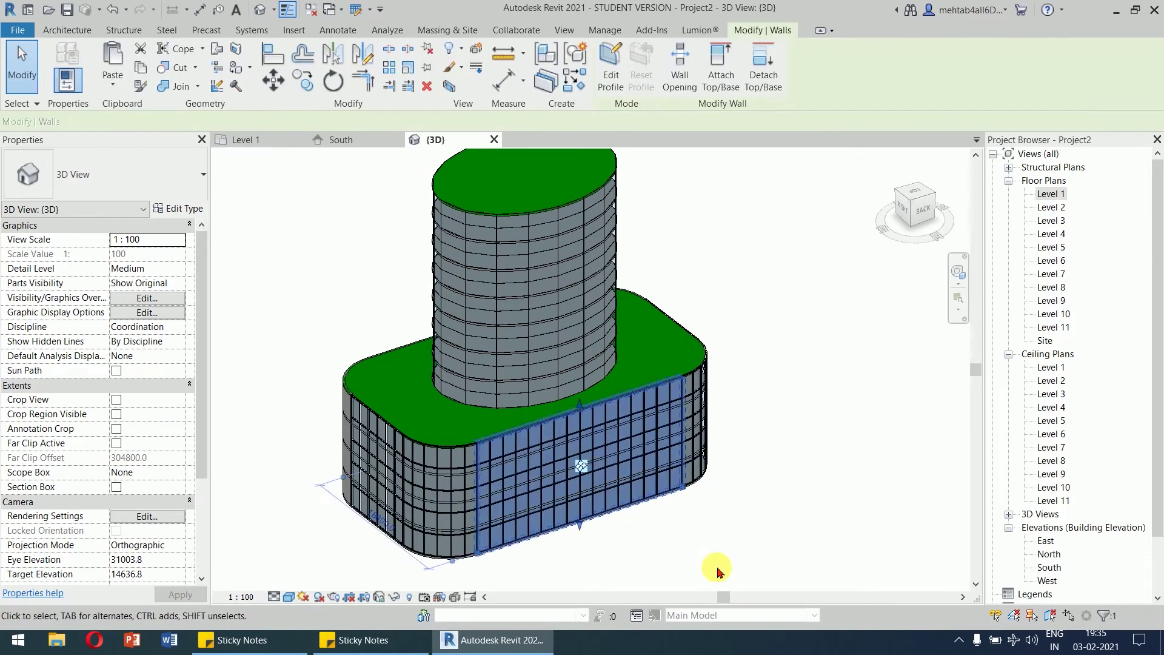
{"action": "left_click", "coordinate": [583, 470]}
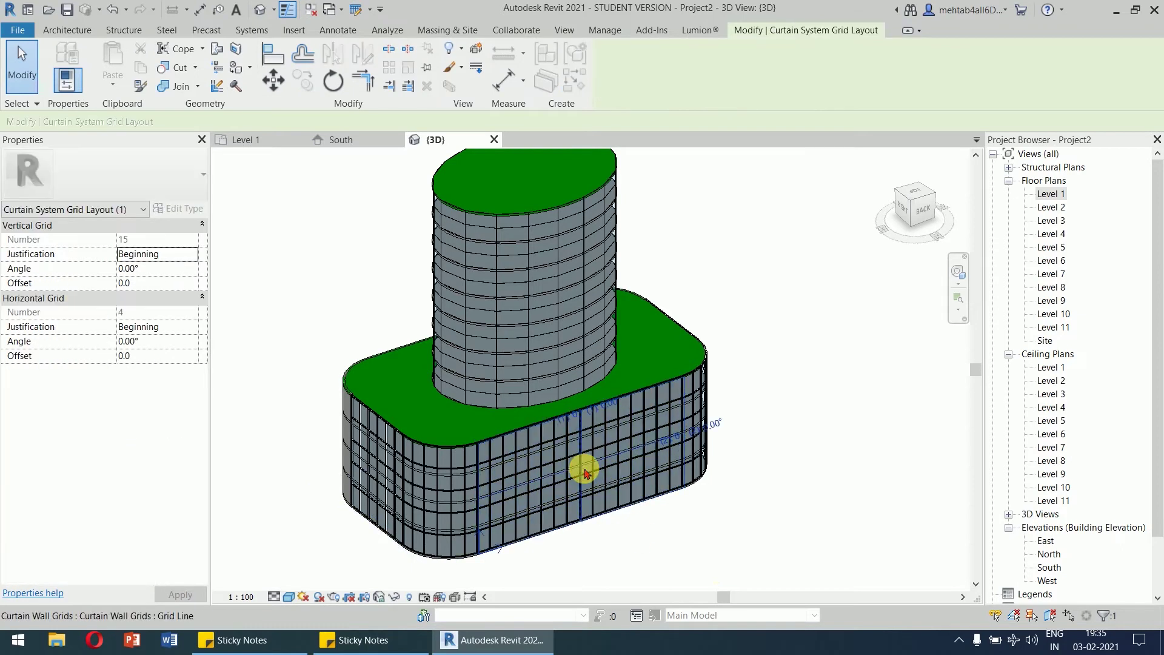
{"action": "right_click", "coordinate": [775, 465]}
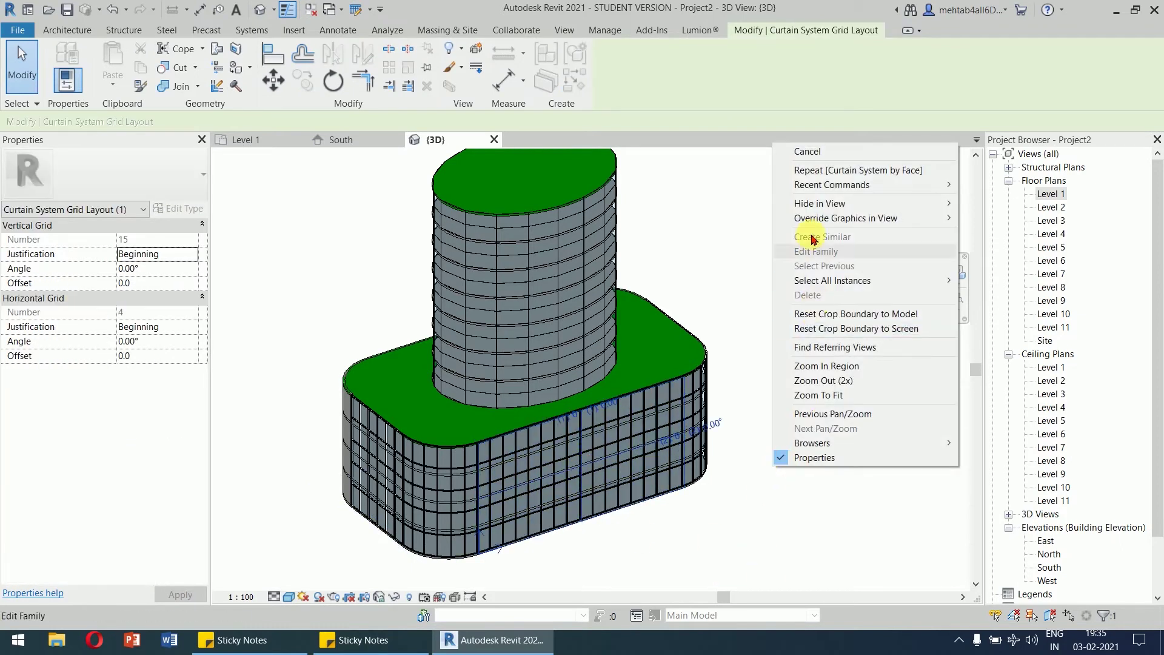
{"action": "left_click", "coordinate": [808, 152]}
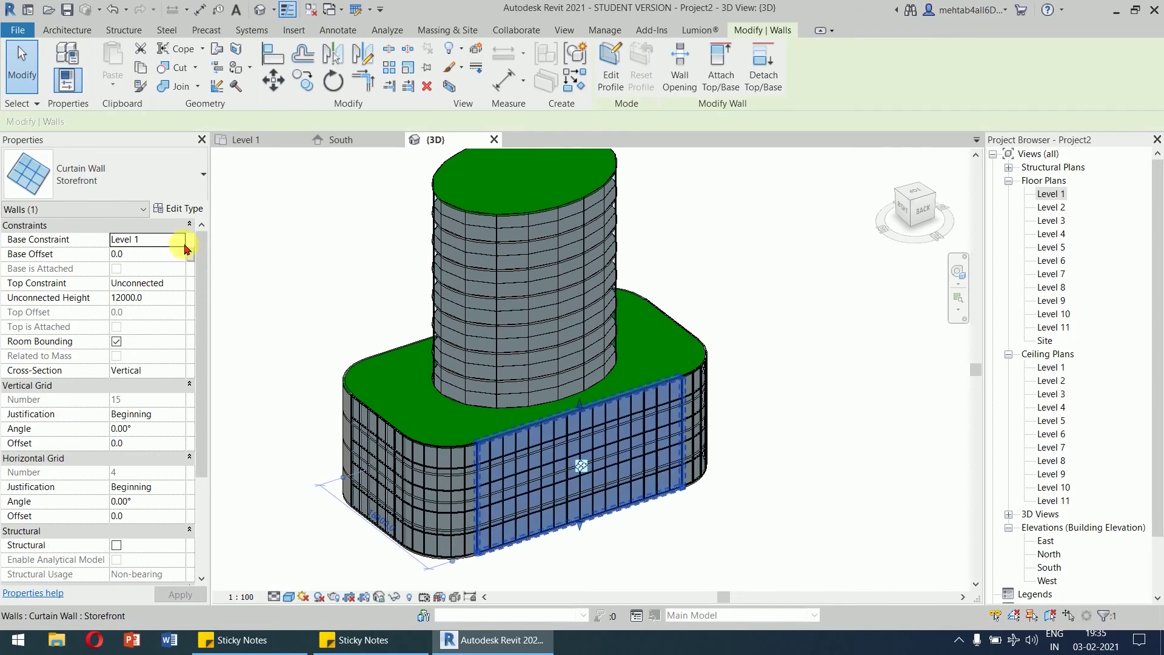
{"action": "left_click", "coordinate": [182, 208]}
{"action": "left_click", "coordinate": [661, 385]}
{"action": "type", "text": "3000"}
{"action": "left_click", "coordinate": [661, 326]}
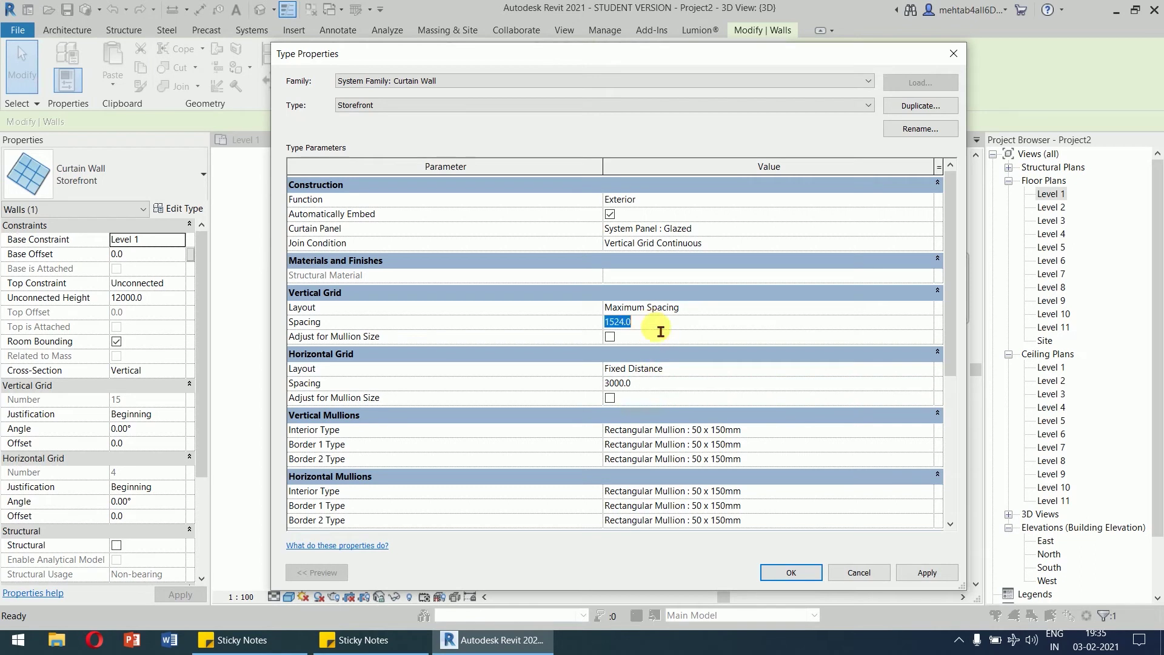
{"action": "key", "text": "Return"}
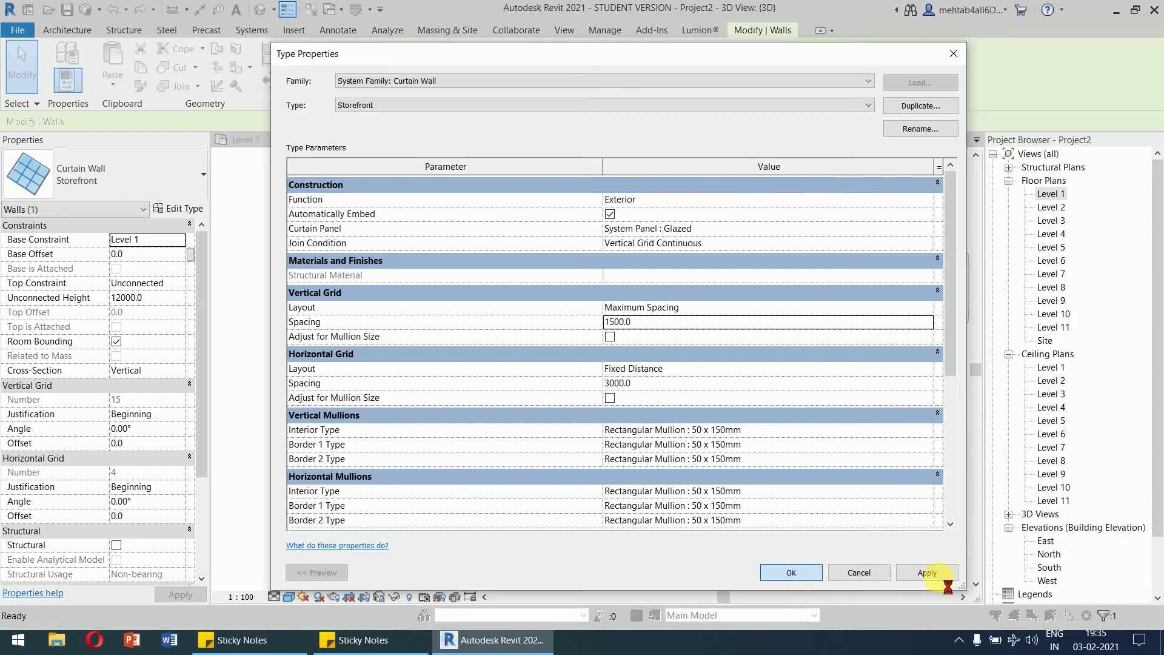
{"action": "key", "text": "Return"}
{"action": "key", "text": "Escape"}
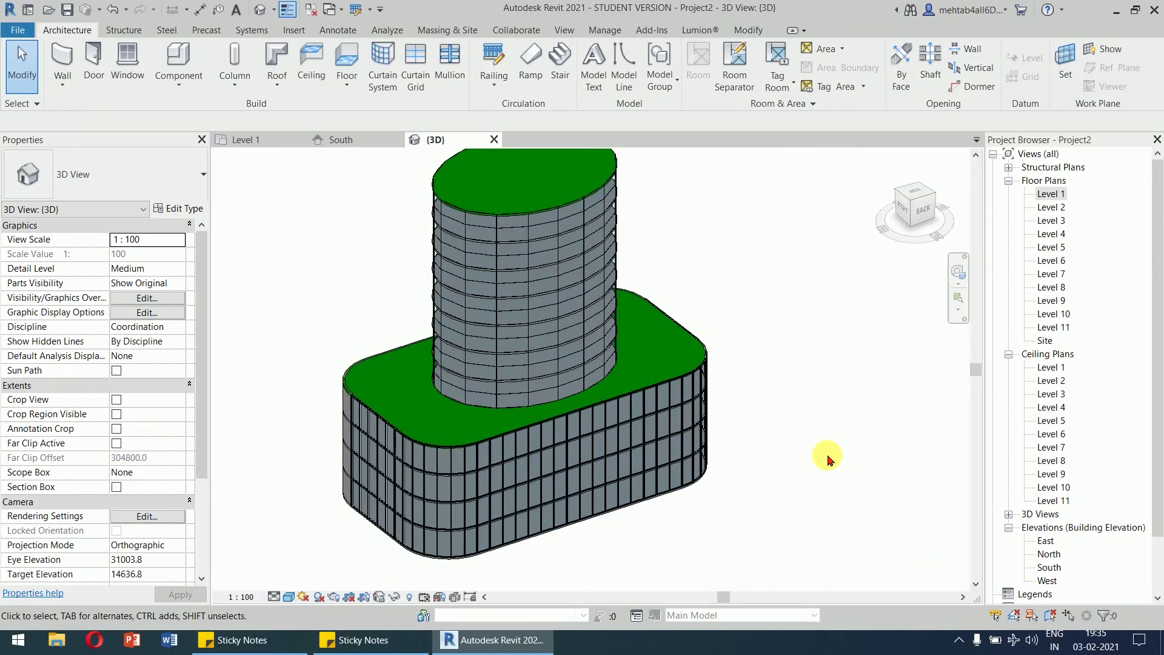
Examine the grid and mullion settings in the type properties of the tower's curtain system, and leave them without edits.
{"action": "middle_click_drag", "start_coordinate": [821, 517], "coordinate": [830, 470], "text": "shift"}
{"action": "middle_click_drag", "start_coordinate": [762, 382], "coordinate": [793, 488]}
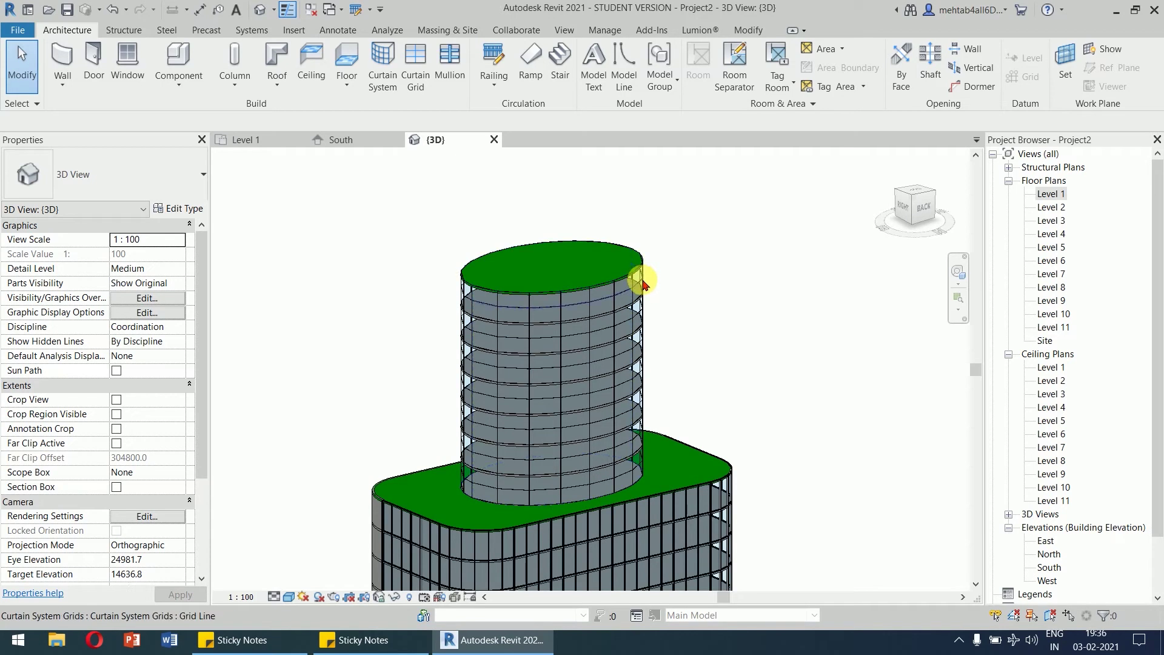
{"action": "left_click", "coordinate": [592, 285]}
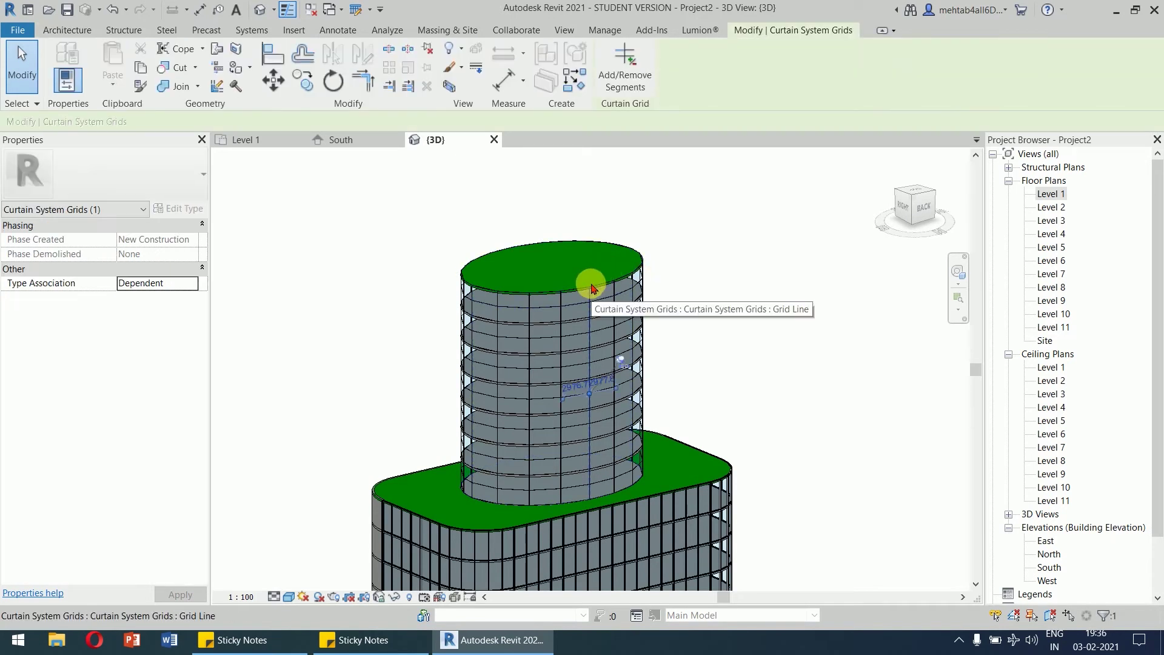
{"action": "left_click", "coordinate": [576, 293]}
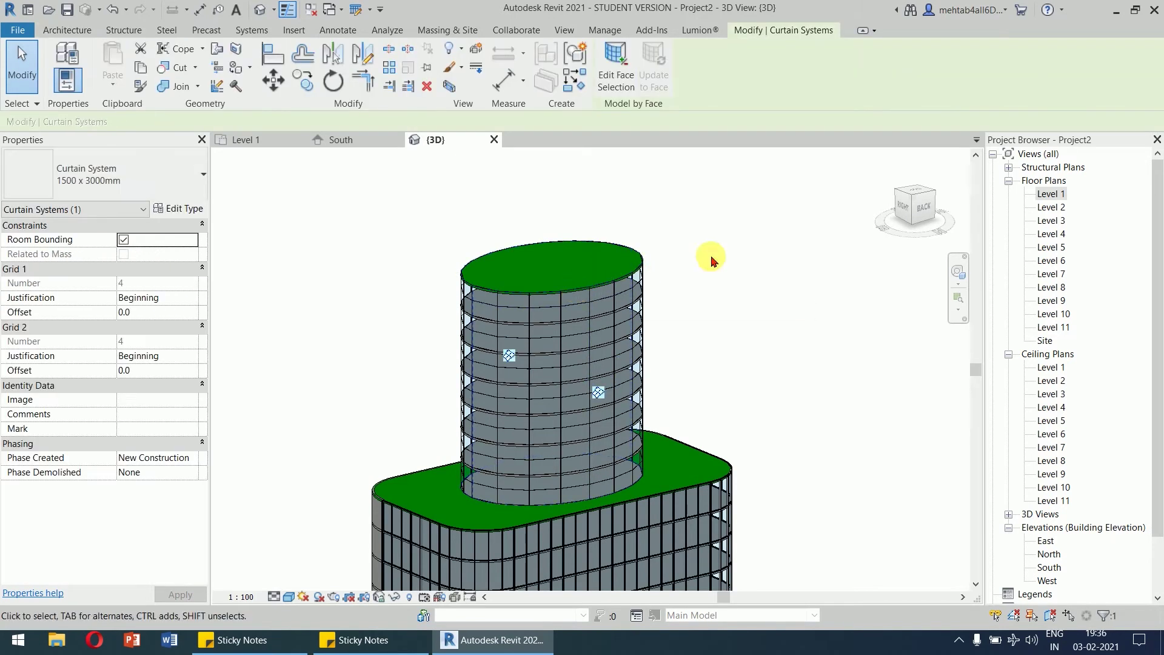
{"action": "left_click", "coordinate": [182, 209]}
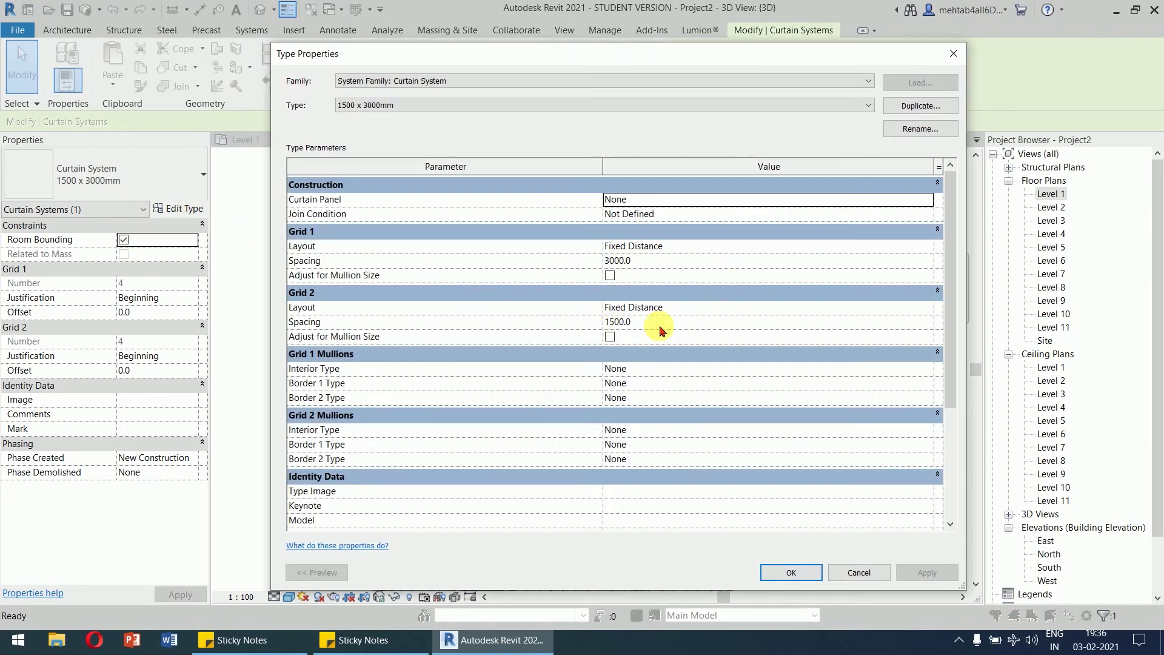
{"action": "left_click", "coordinate": [858, 573]}
{"action": "scroll", "coordinate": [748, 366], "scroll_direction": "down", "scroll_amount": 3}
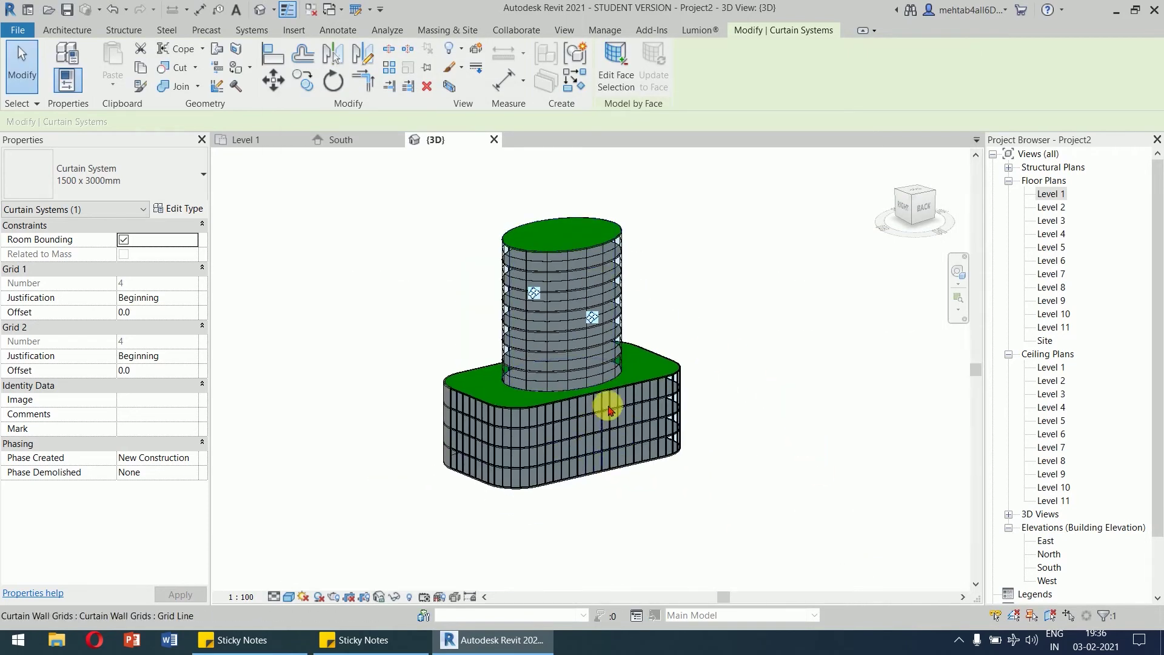
{"action": "scroll", "coordinate": [609, 267], "scroll_direction": "up", "scroll_amount": 2}
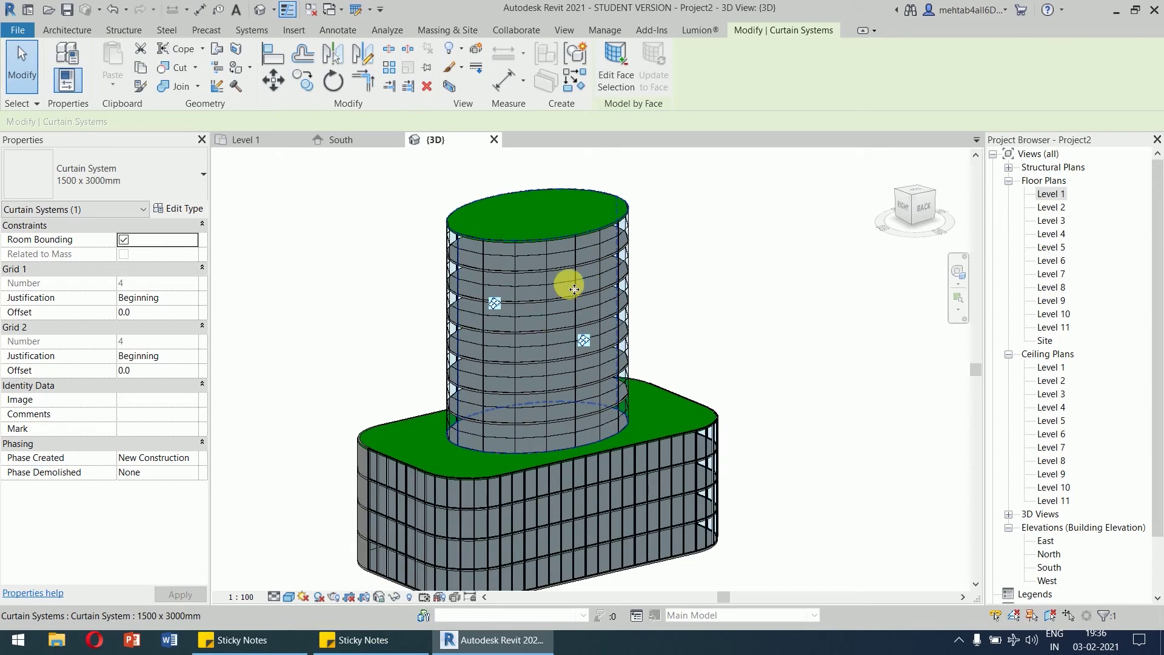
{"action": "left_click", "coordinate": [726, 299]}
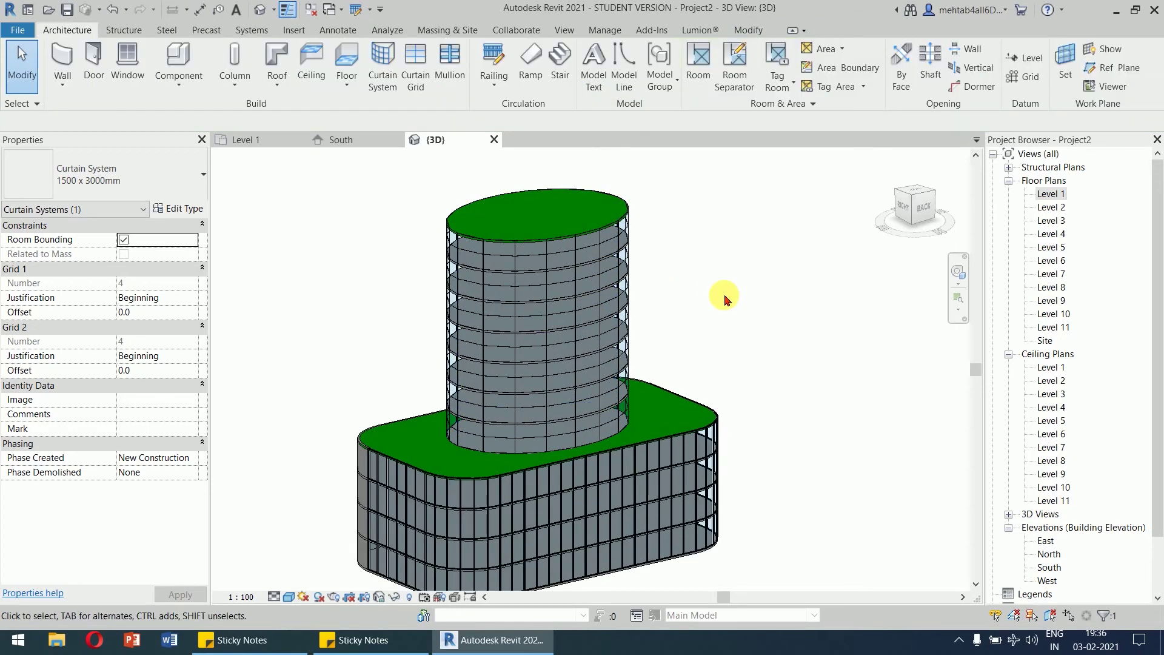
{"action": "mouse_move", "coordinate": [821, 450]}
{"action": "middle_mouse_down", "text": "shift"}
{"action": "mouse_move", "coordinate": [801, 397]}
{"action": "mouse_move", "coordinate": [637, 371]}
{"action": "mouse_move", "coordinate": [445, 388]}
{"action": "mouse_move", "coordinate": [369, 351]}
{"action": "mouse_move", "coordinate": [524, 316]}
{"action": "mouse_move", "coordinate": [811, 333]}
{"action": "mouse_move", "coordinate": [850, 424]}
{"action": "mouse_move", "coordinate": [843, 452]}
{"action": "middle_mouse_up", "text": "shift"}
{"action": "middle_click_drag", "start_coordinate": [806, 413], "coordinate": [756, 349]}
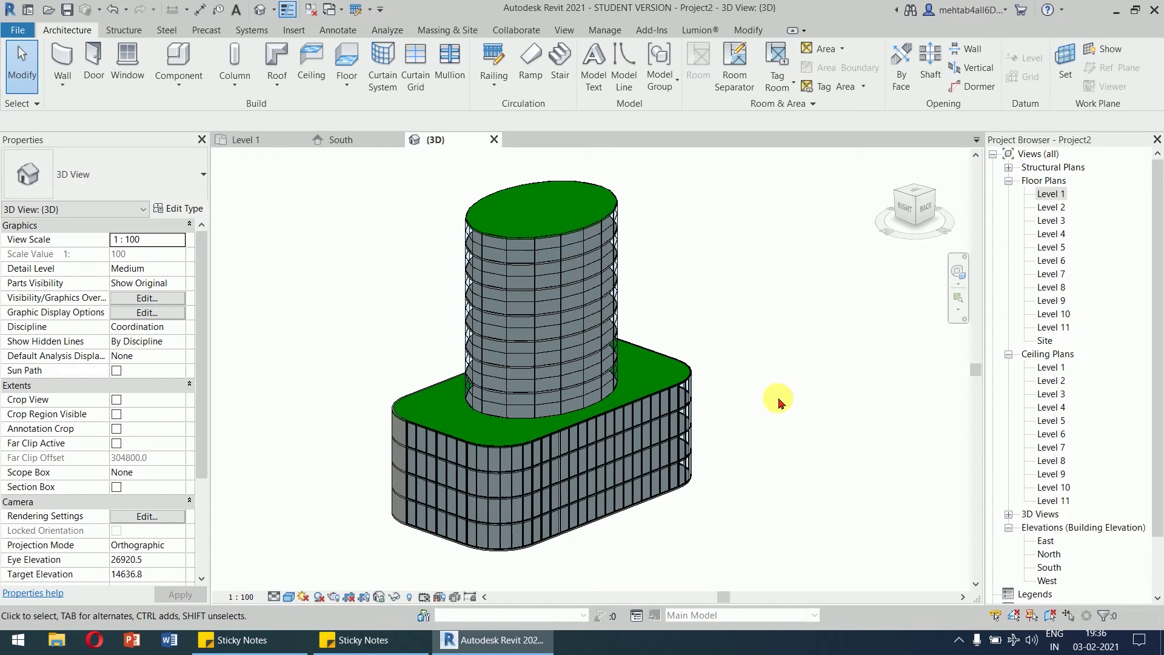
{"action": "middle_click_drag", "start_coordinate": [782, 436], "coordinate": [772, 475], "text": "shift"}
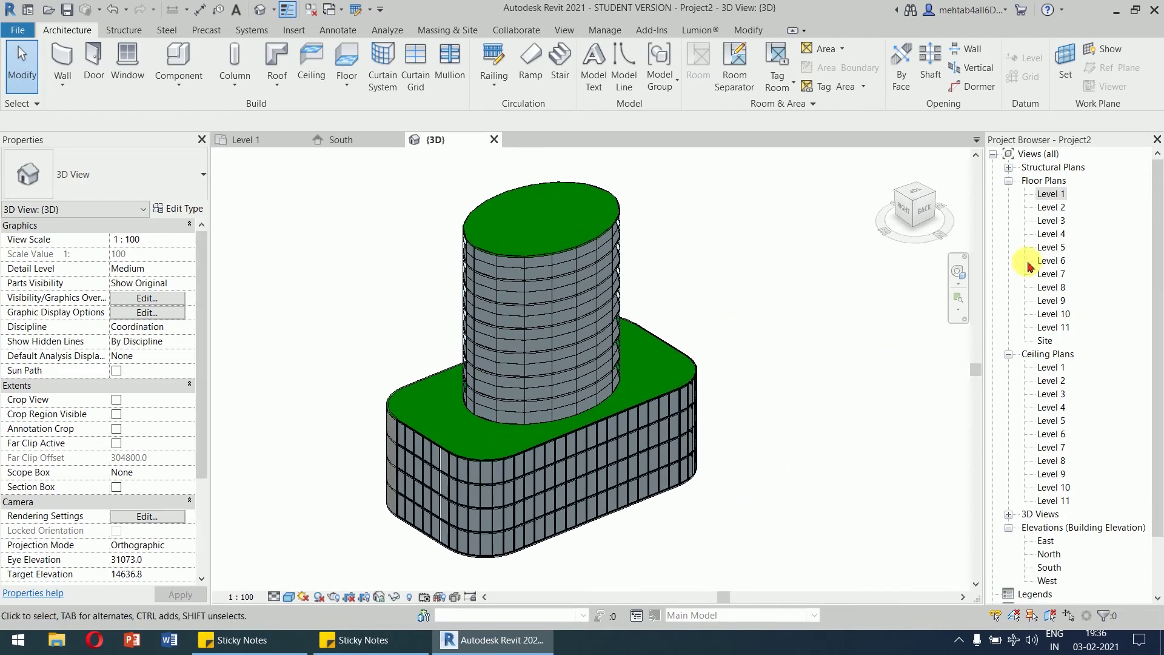
Select the base walls in the Level 1 floor plan and nudge them slightly left.
{"action": "double_click", "coordinate": [1051, 194]}
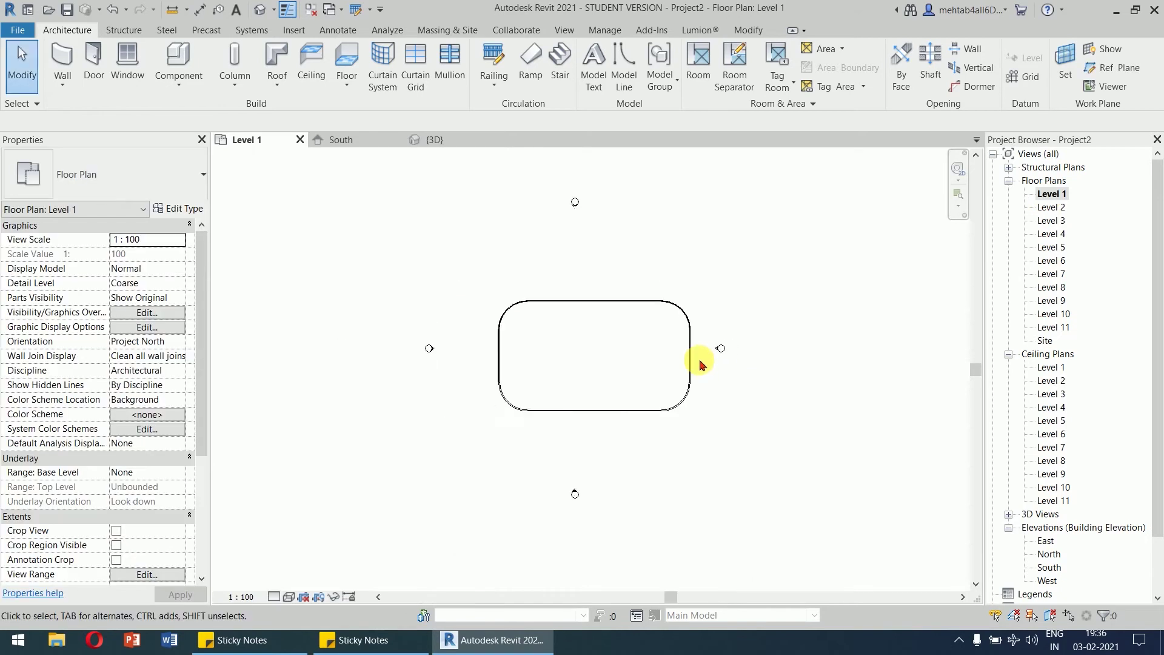
{"action": "left_click_drag", "start_coordinate": [694, 294], "coordinate": [465, 448]}
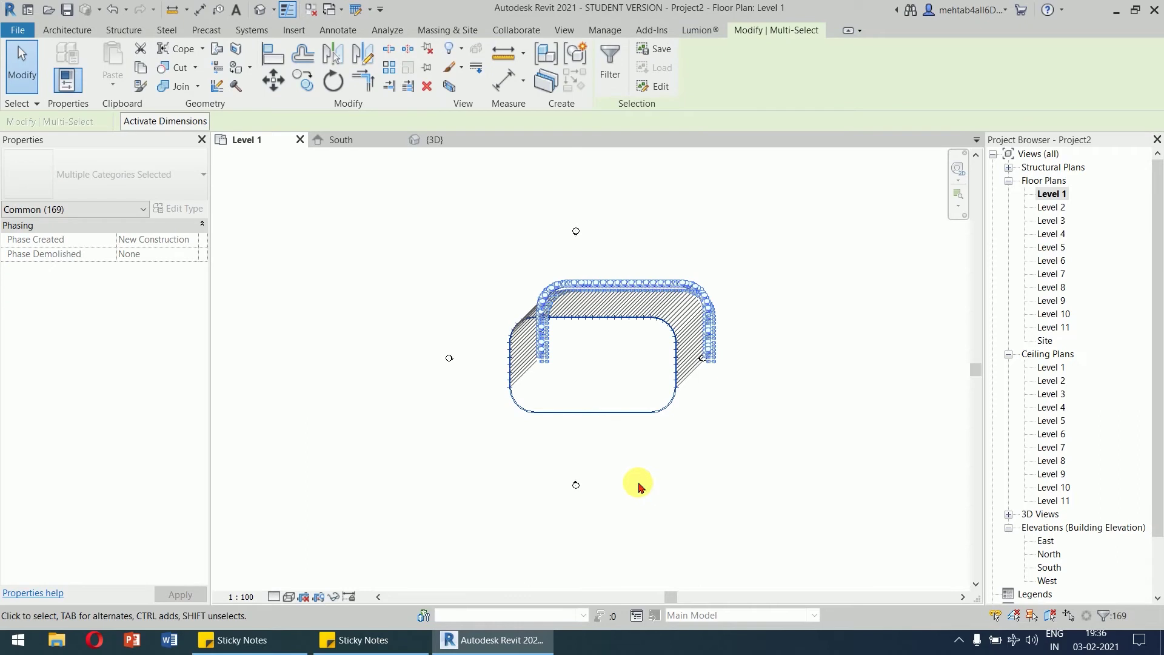
{"action": "key", "text": "Left"}
{"action": "key", "text": "Delete"}
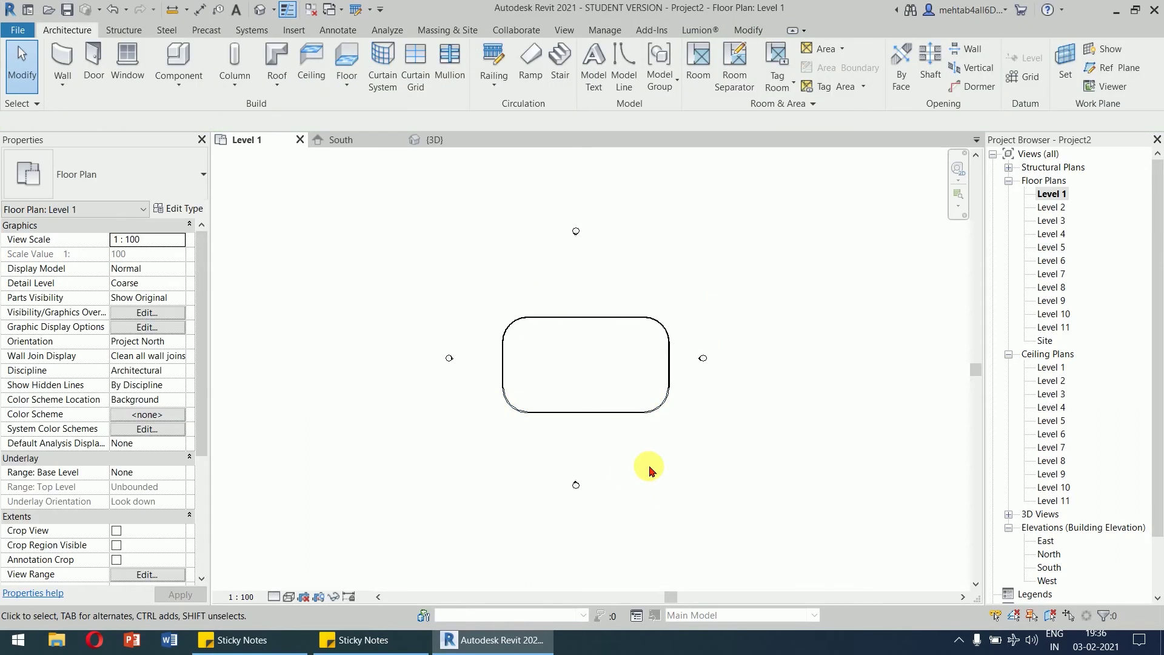
Return to the 3D view, inspect the base from several sides, and undo the shift of its walls.
{"action": "left_click", "coordinate": [417, 145]}
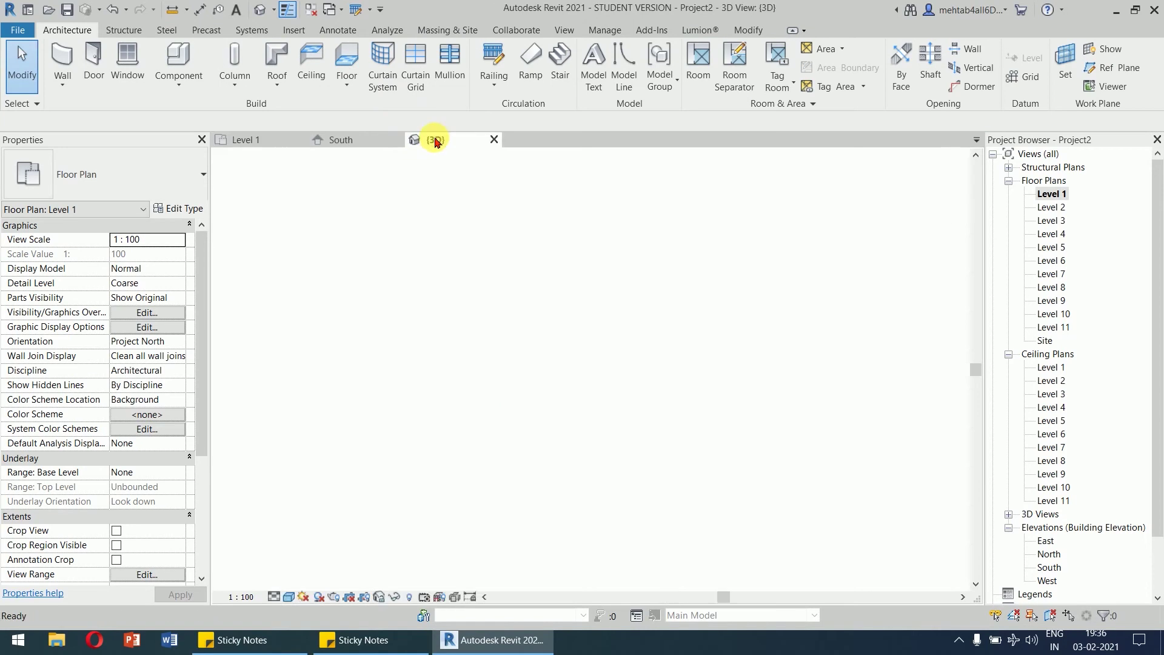
{"action": "middle_click_drag", "start_coordinate": [788, 510], "coordinate": [754, 552], "text": "shift"}
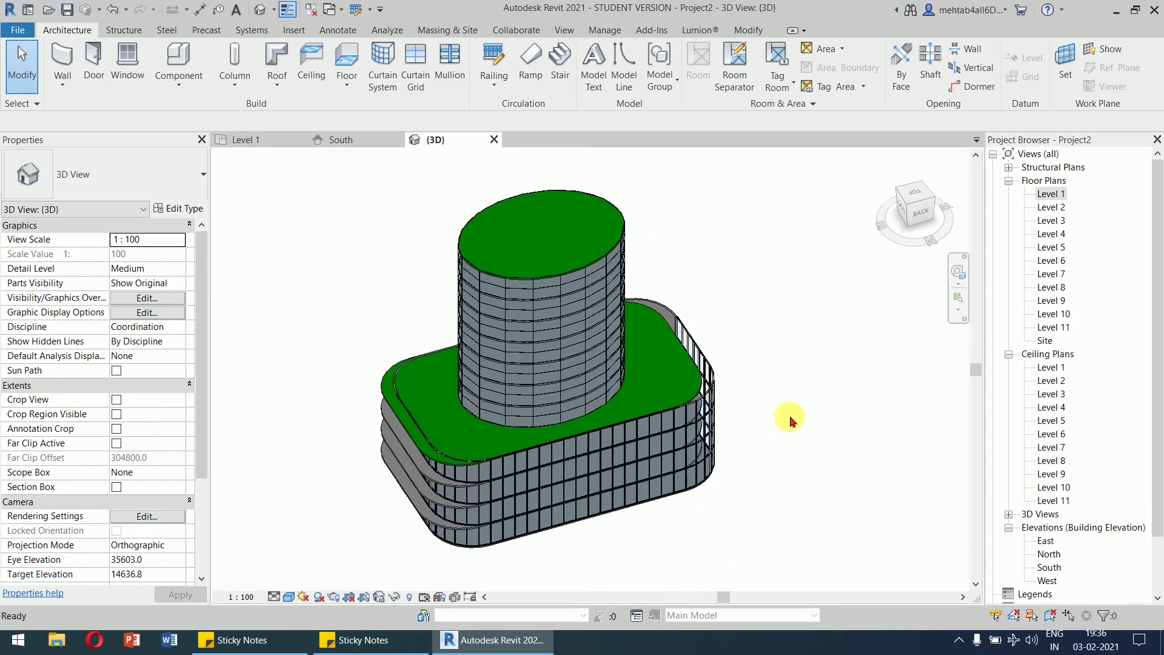
{"action": "scroll", "coordinate": [789, 420], "scroll_direction": "up", "scroll_amount": 1}
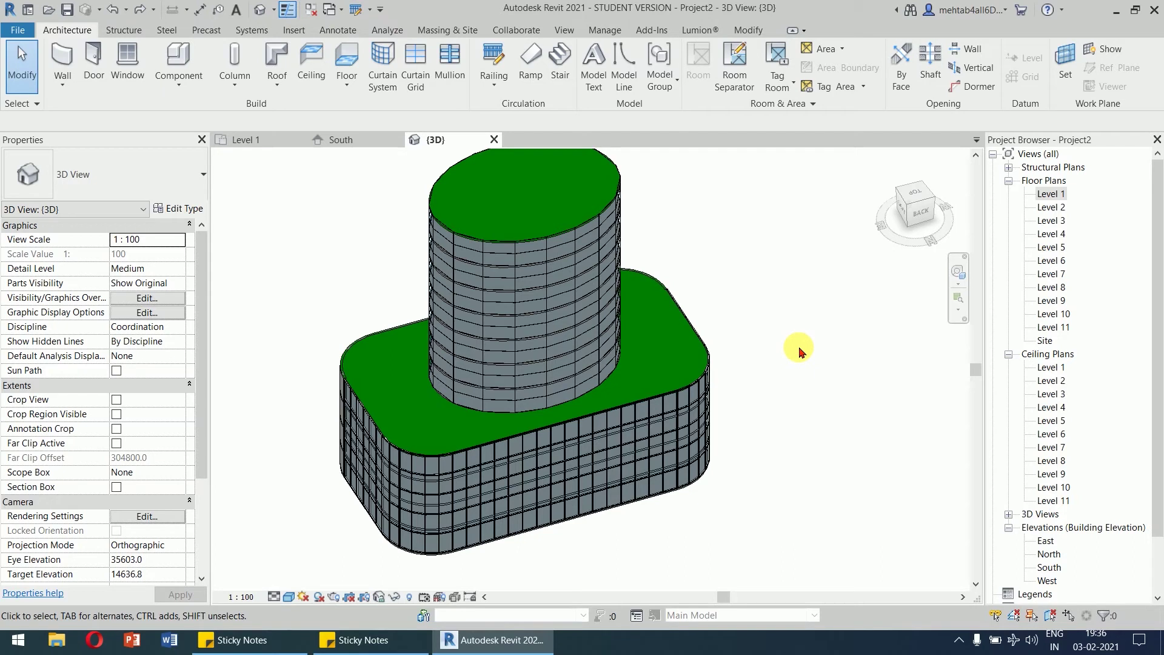
{"action": "middle_click_drag", "start_coordinate": [765, 369], "coordinate": [823, 407], "text": "shift"}
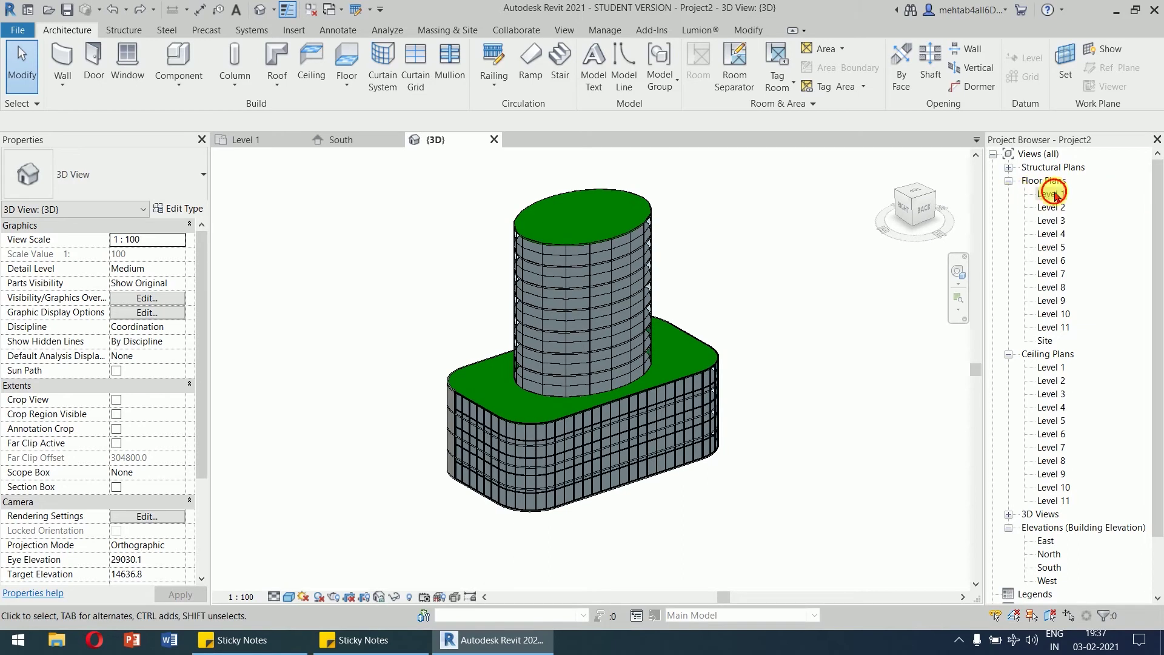
{"action": "double_click", "coordinate": [1055, 195]}
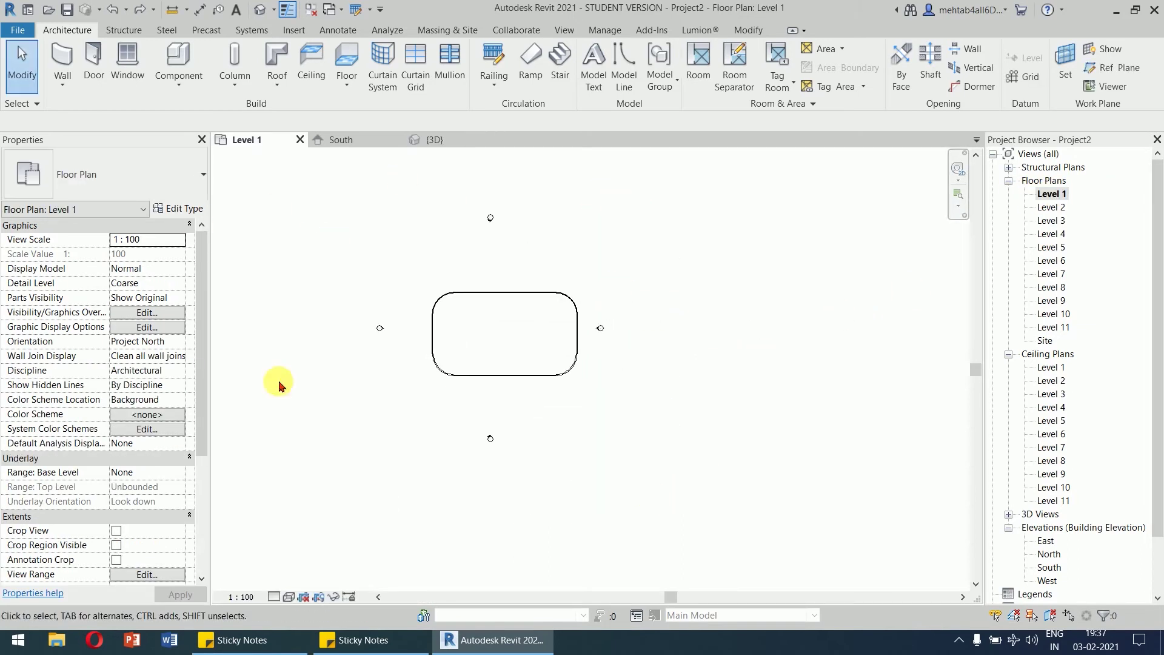
{"action": "left_click", "coordinate": [453, 29]}
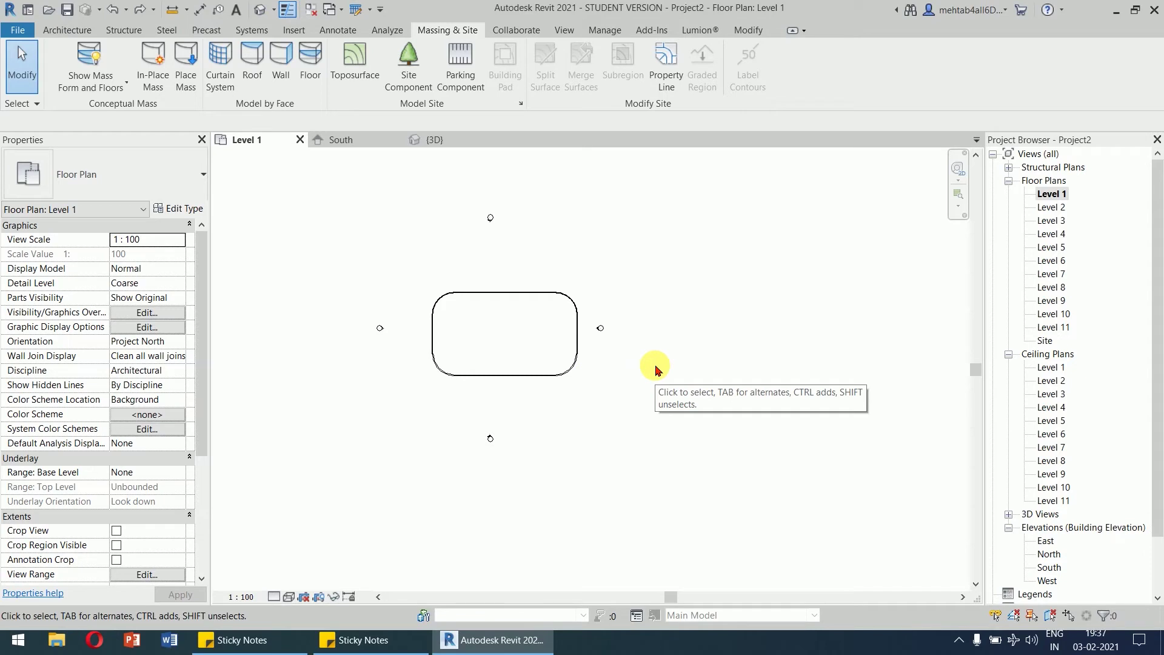
{"action": "left_click", "coordinate": [68, 29]}
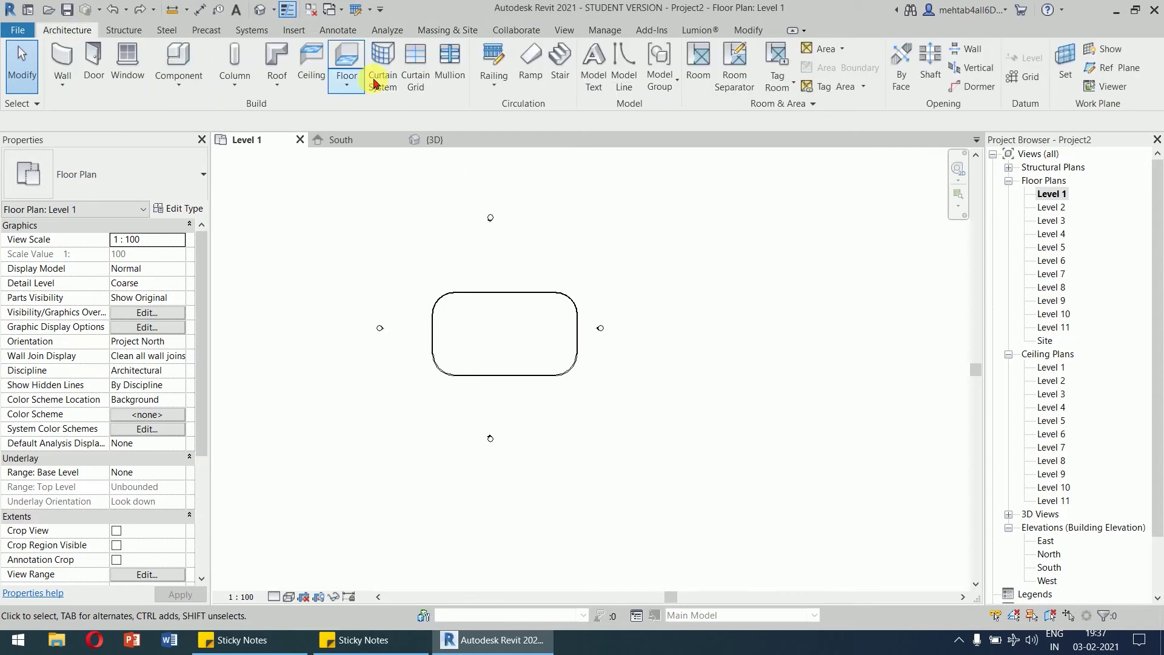
{"action": "left_click", "coordinate": [624, 68]}
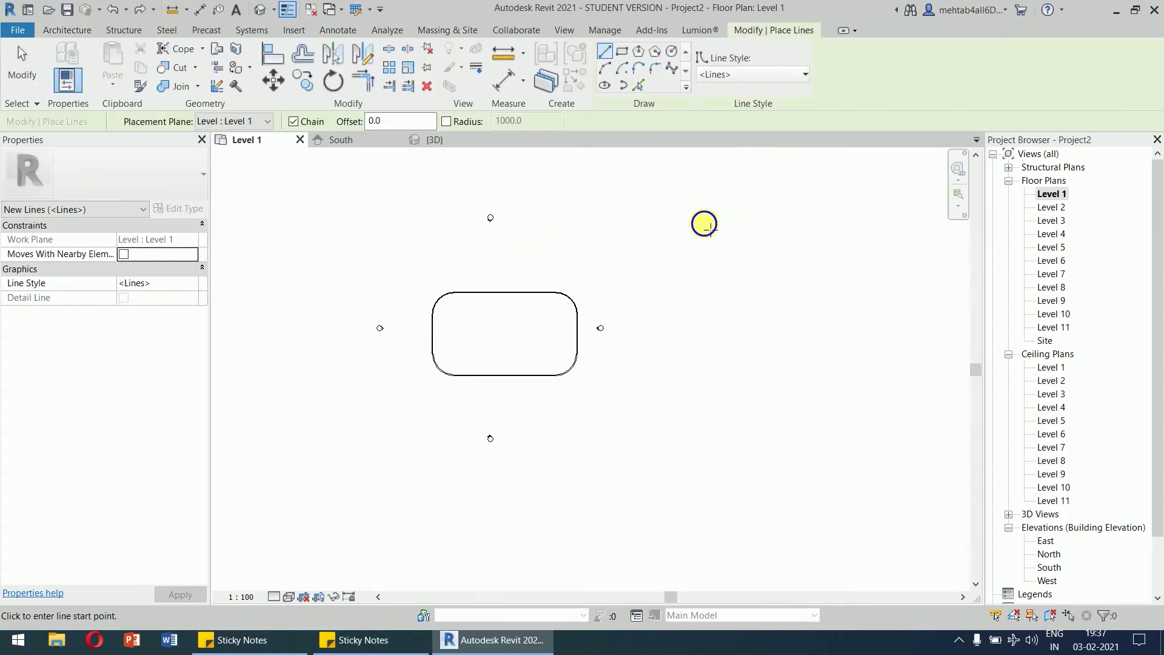
{"action": "right_click", "coordinate": [704, 224]}
{"action": "left_click", "coordinate": [716, 230]}
{"action": "right_click", "coordinate": [738, 226]}
{"action": "key", "text": "Escape"}
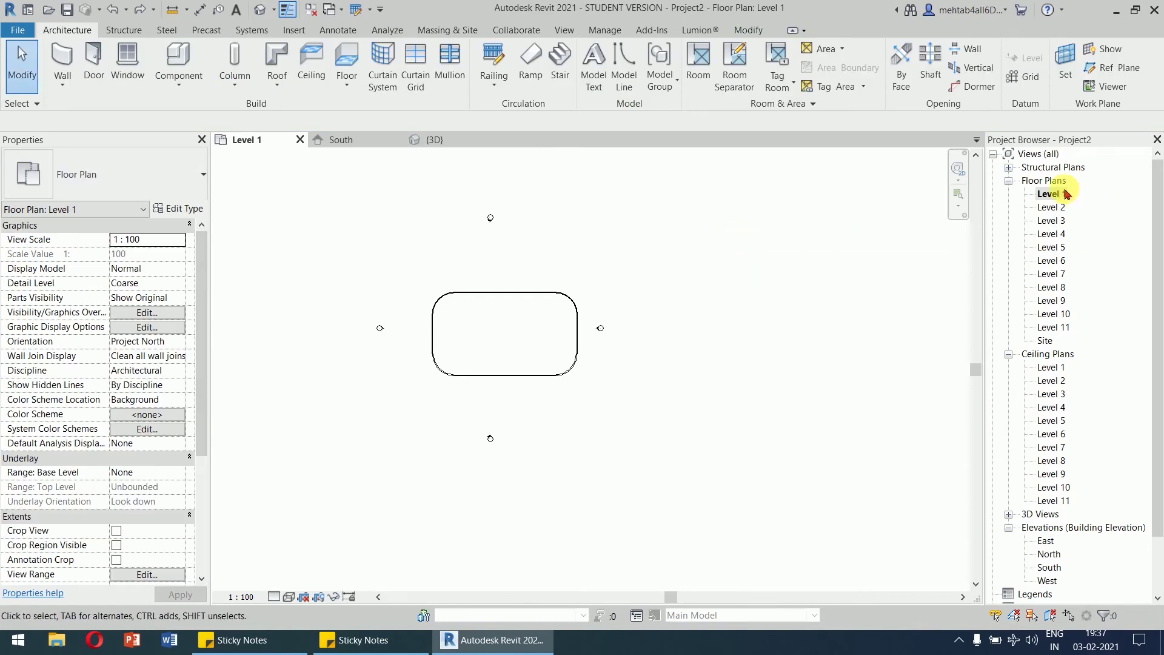
In the Site floor plan, draw a model-line rectangle about 84000 by 53000 mm around the building.
{"action": "double_click", "coordinate": [1045, 341]}
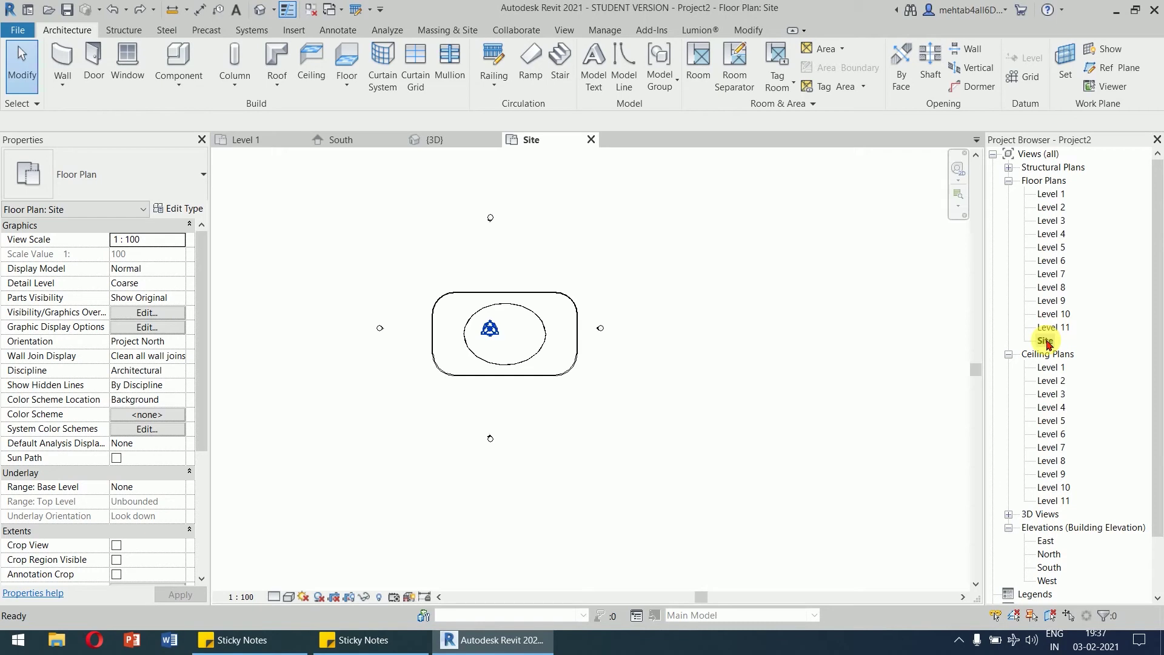
{"action": "middle_click_drag", "start_coordinate": [671, 316], "coordinate": [666, 311]}
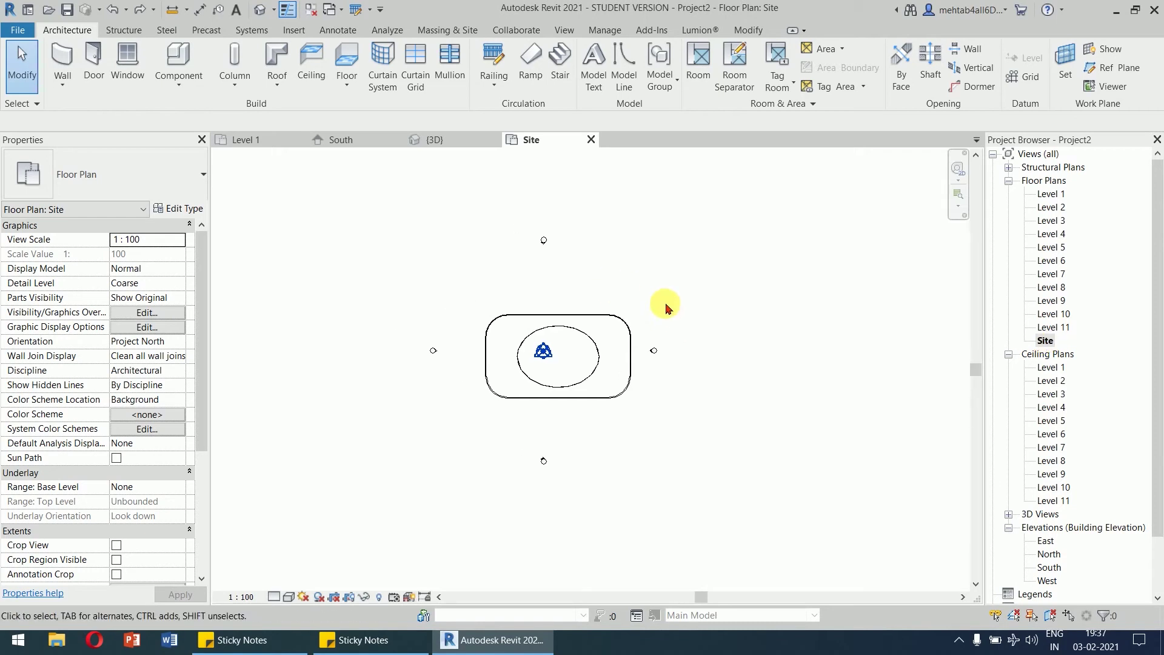
{"action": "left_click", "coordinate": [631, 66]}
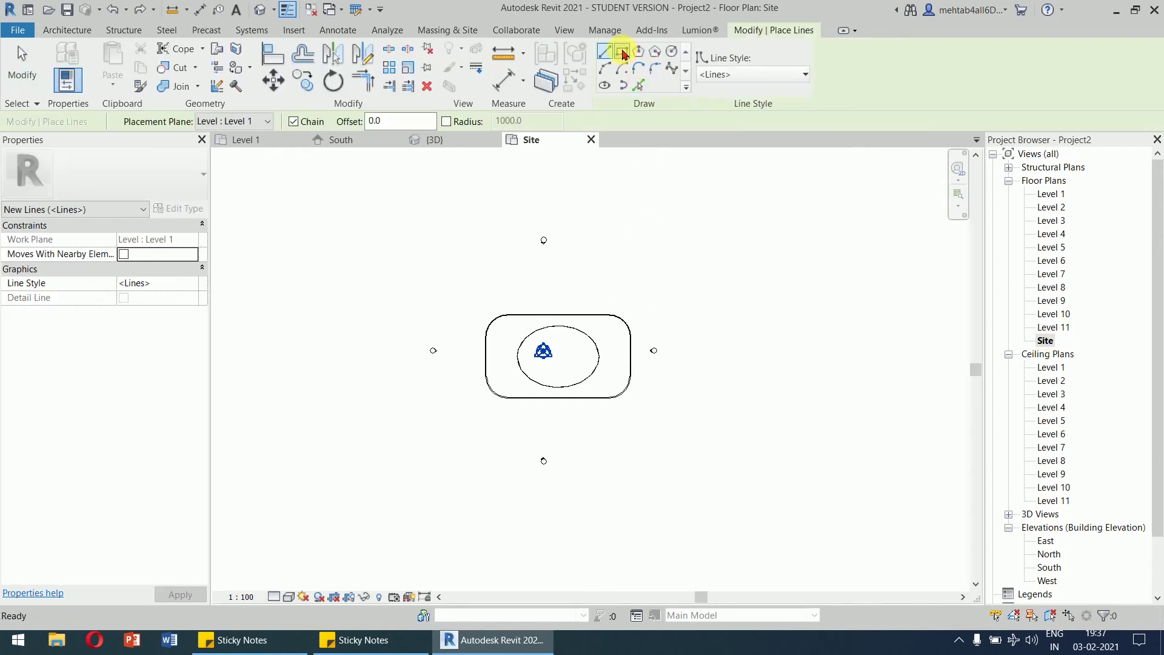
{"action": "left_click", "coordinate": [624, 53]}
{"action": "left_click", "coordinate": [362, 239]}
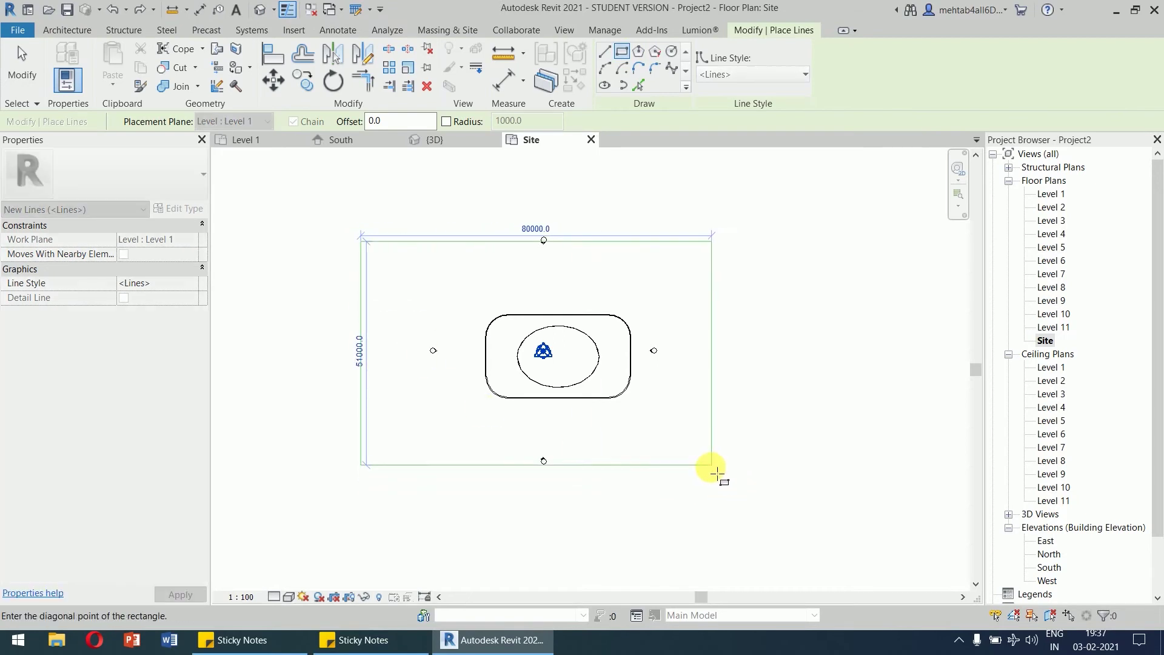
{"action": "left_click", "coordinate": [730, 475]}
{"action": "right_click", "coordinate": [770, 334]}
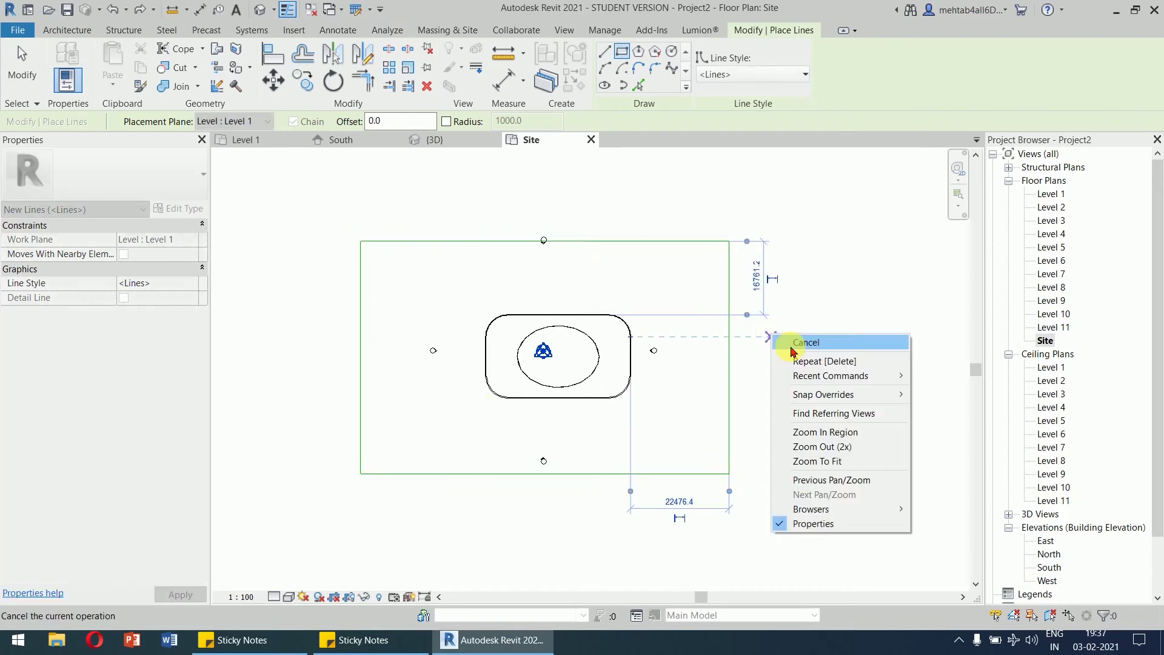
{"action": "left_click", "coordinate": [798, 341]}
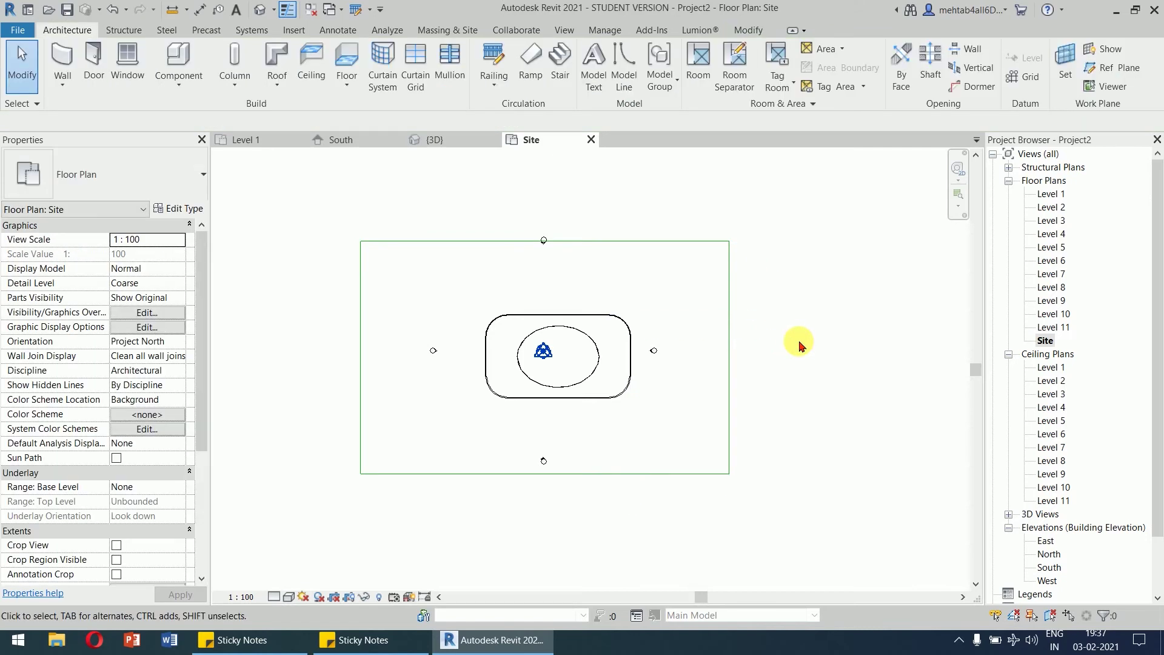
Create a toposurface with points at elevation -2100 on the rectangle's four corners and finish the surface.
{"action": "left_click", "coordinate": [448, 30]}
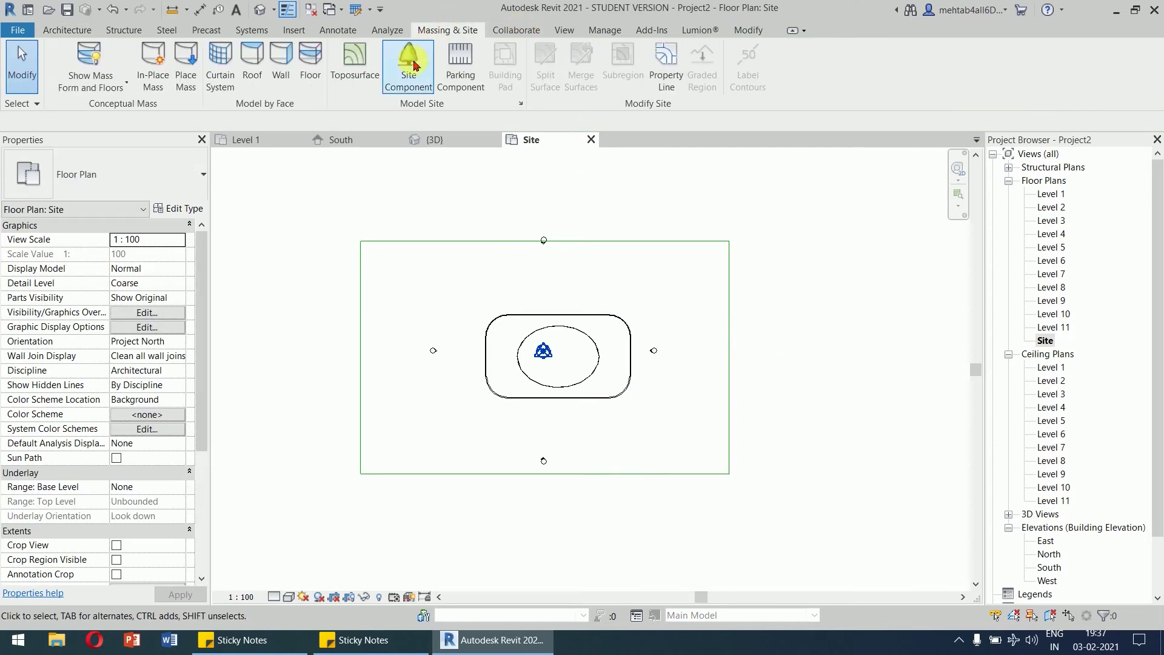
{"action": "left_click", "coordinate": [358, 61]}
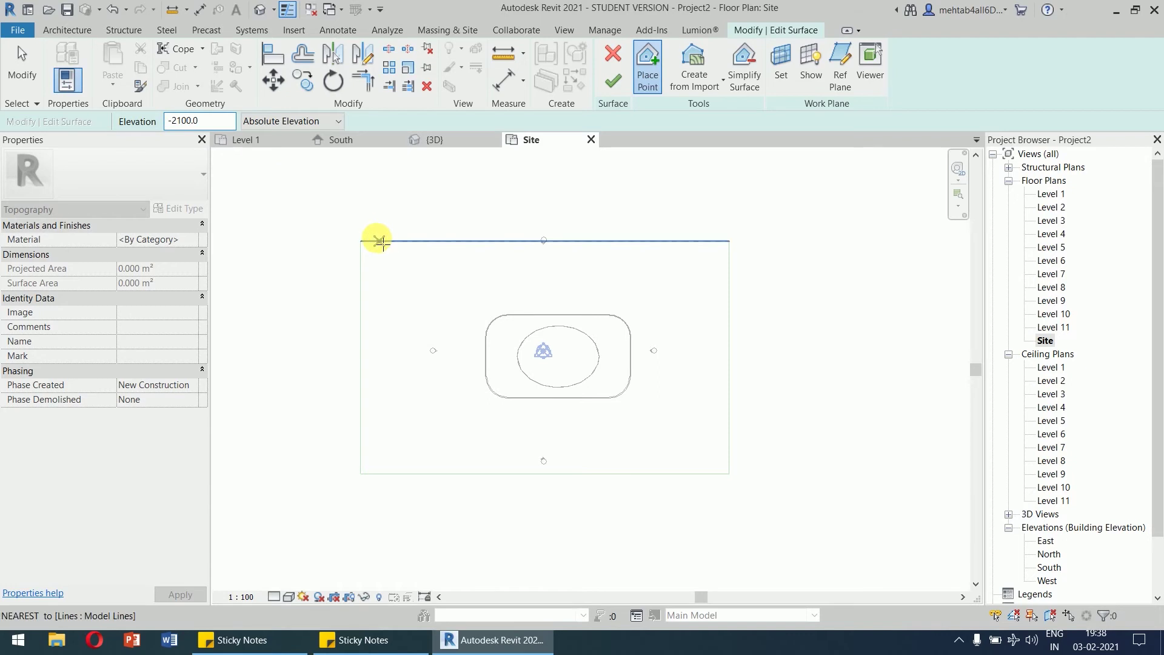
{"action": "left_click", "coordinate": [361, 242]}
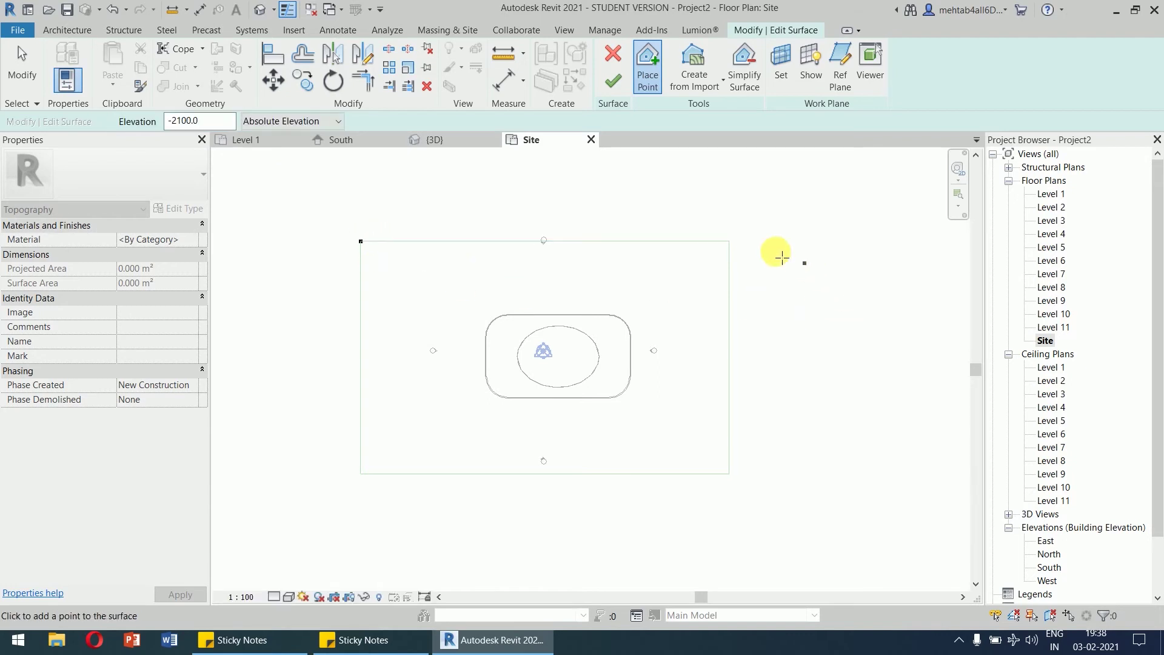
{"action": "left_click", "coordinate": [730, 241]}
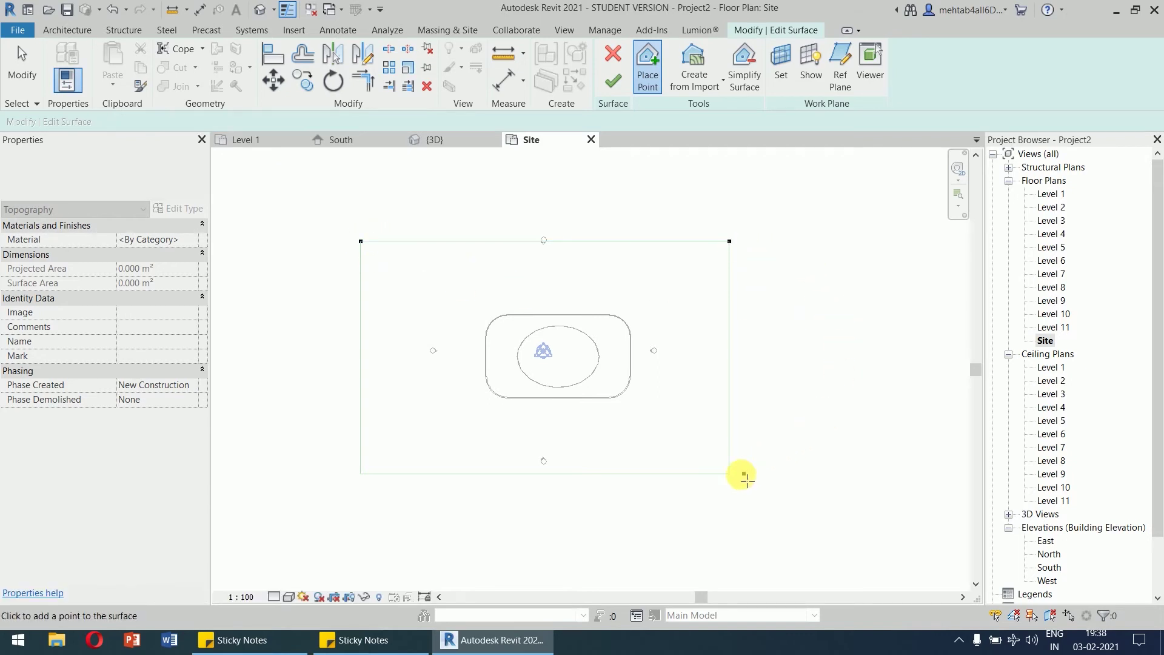
{"action": "left_click", "coordinate": [730, 474]}
{"action": "left_click", "coordinate": [361, 474]}
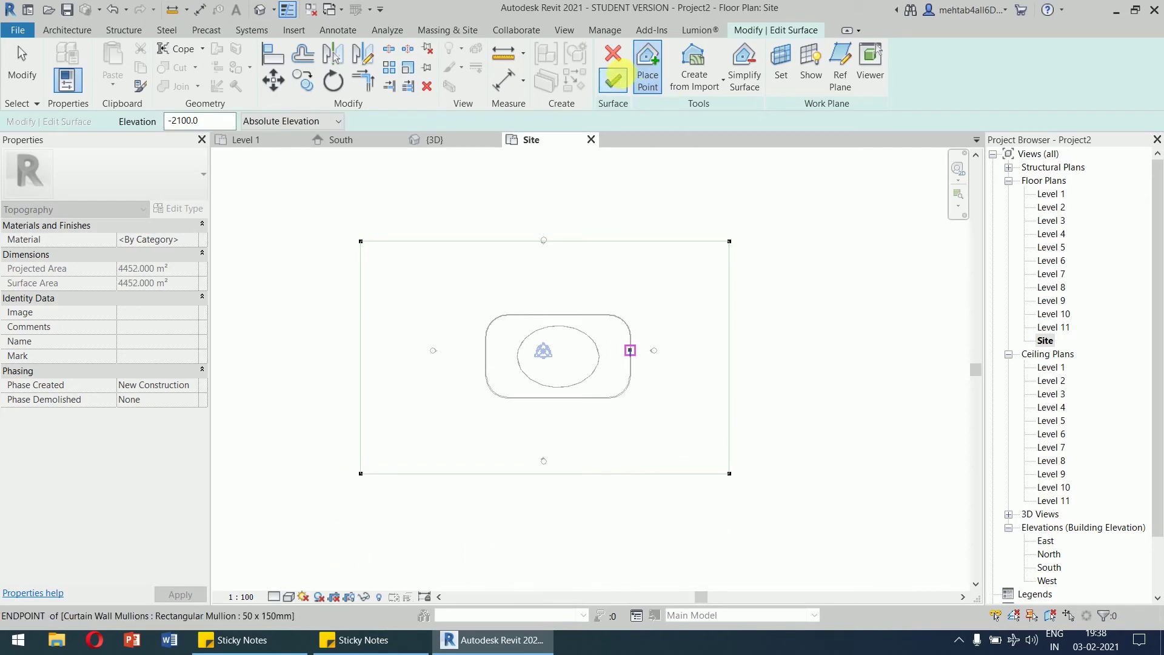
{"action": "left_click", "coordinate": [613, 80]}
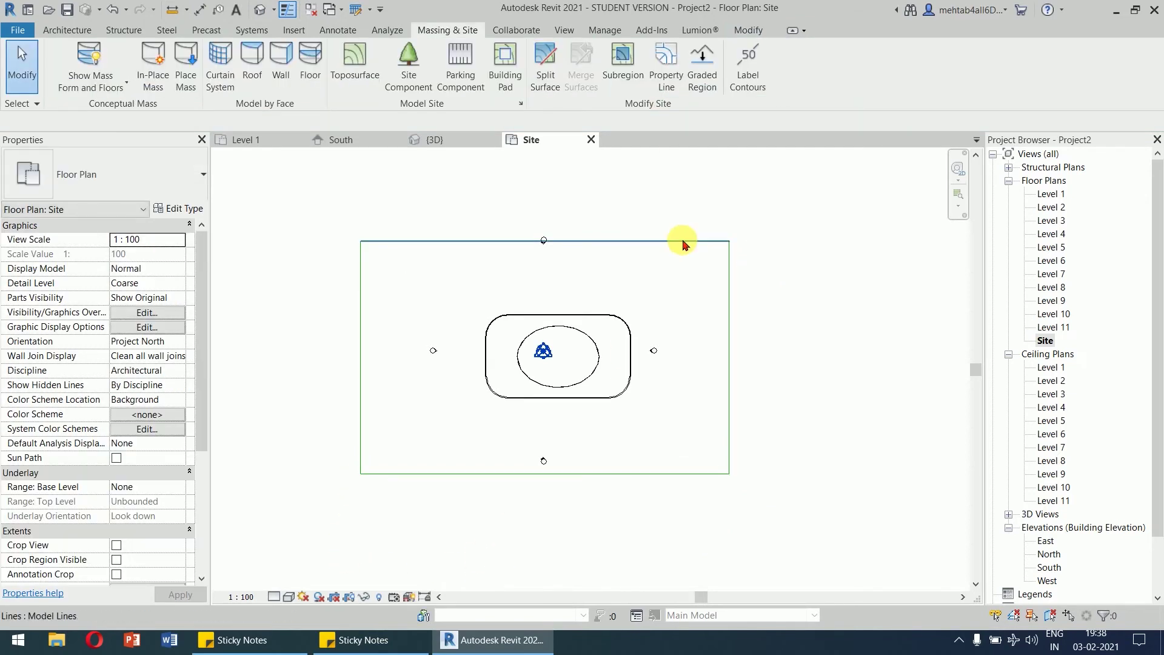
Delete the four model lines that outline the site rectangle, keeping the toposurface.
{"action": "left_click", "coordinate": [786, 302]}
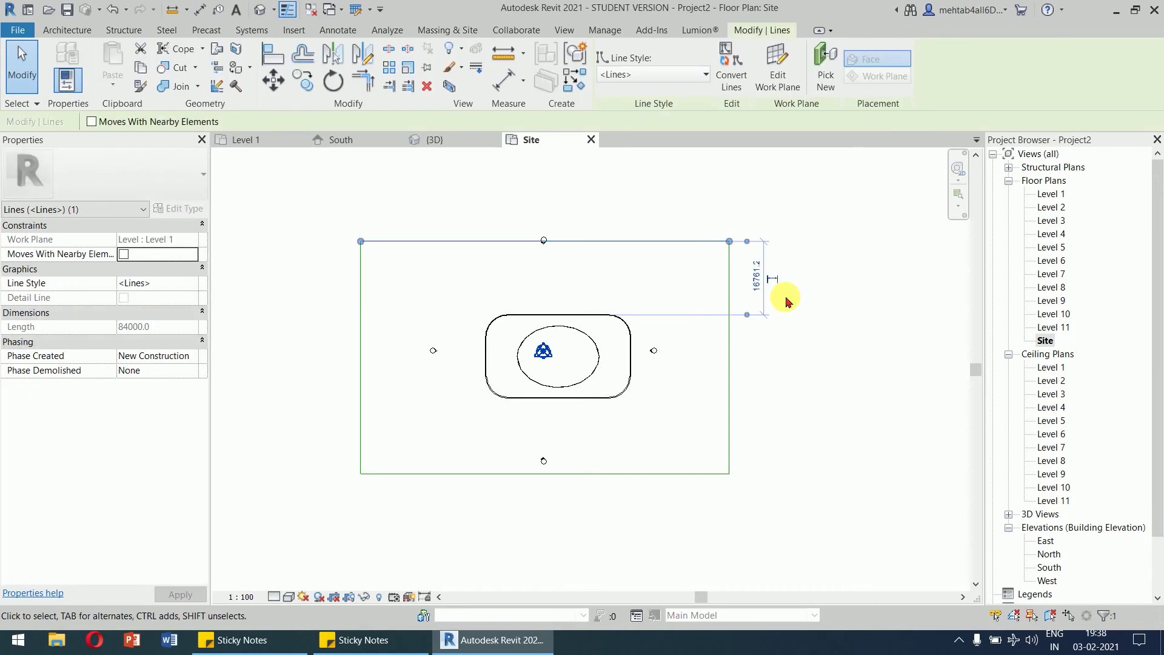
{"action": "left_click", "coordinate": [759, 320]}
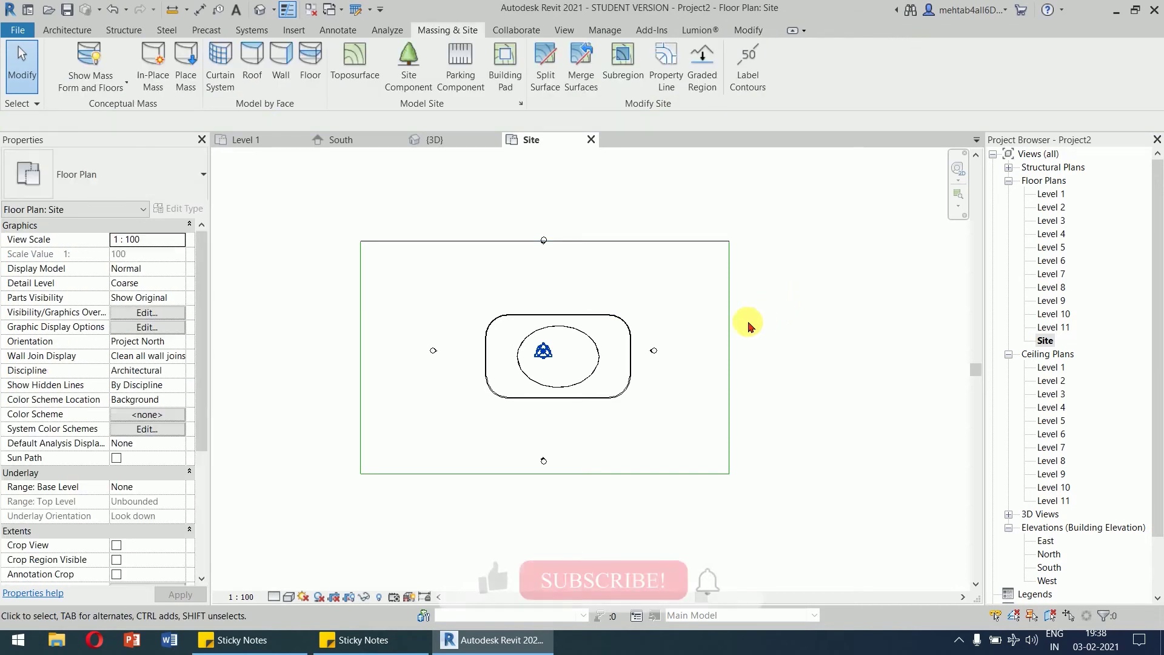
{"action": "left_click", "coordinate": [729, 322]}
{"action": "left_click", "coordinate": [679, 494]}
{"action": "left_click", "coordinate": [577, 474]}
{"action": "left_click", "coordinate": [388, 449]}
{"action": "left_click", "coordinate": [360, 406]}
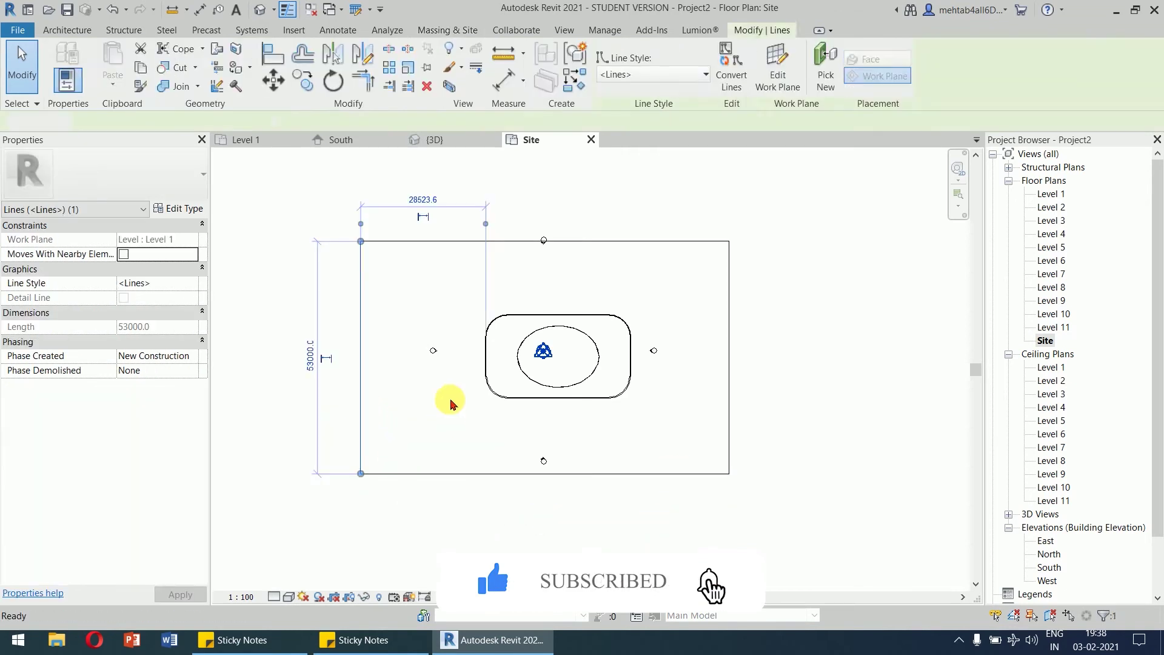
{"action": "left_click", "coordinate": [616, 234]}
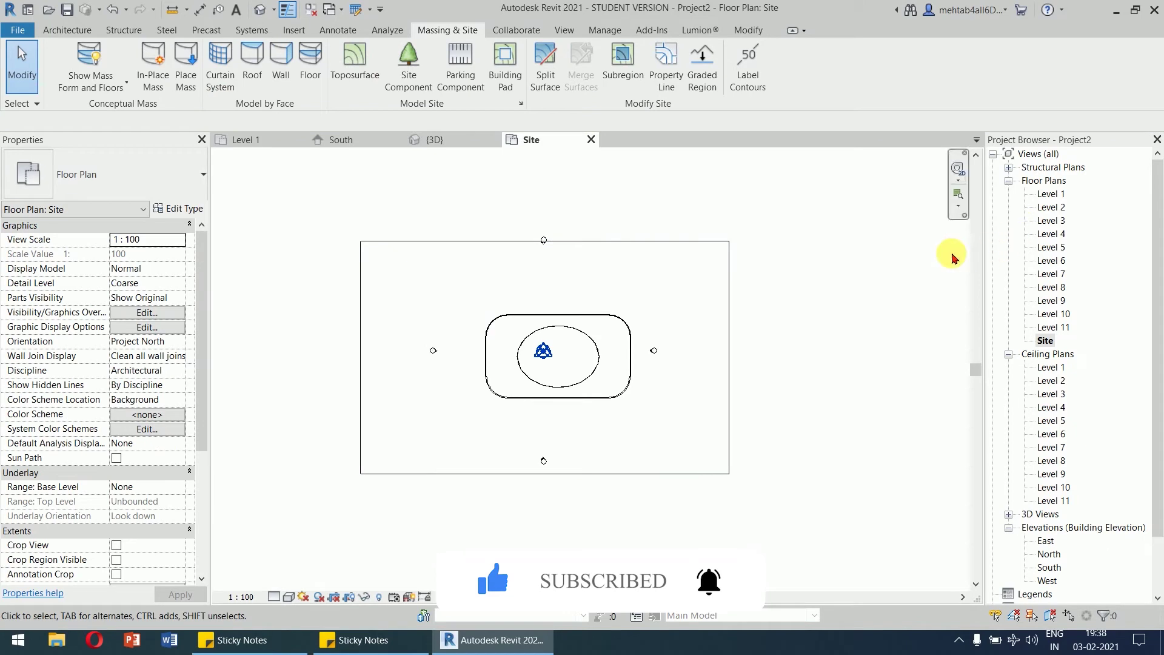
Check the toposurface around the building in the 3D view and open it for surface editing.
{"action": "left_click", "coordinate": [451, 138]}
{"action": "middle_click_drag", "start_coordinate": [814, 380], "coordinate": [712, 415], "text": "shift"}
{"action": "middle_click_drag", "start_coordinate": [729, 493], "coordinate": [743, 561], "text": "shift"}
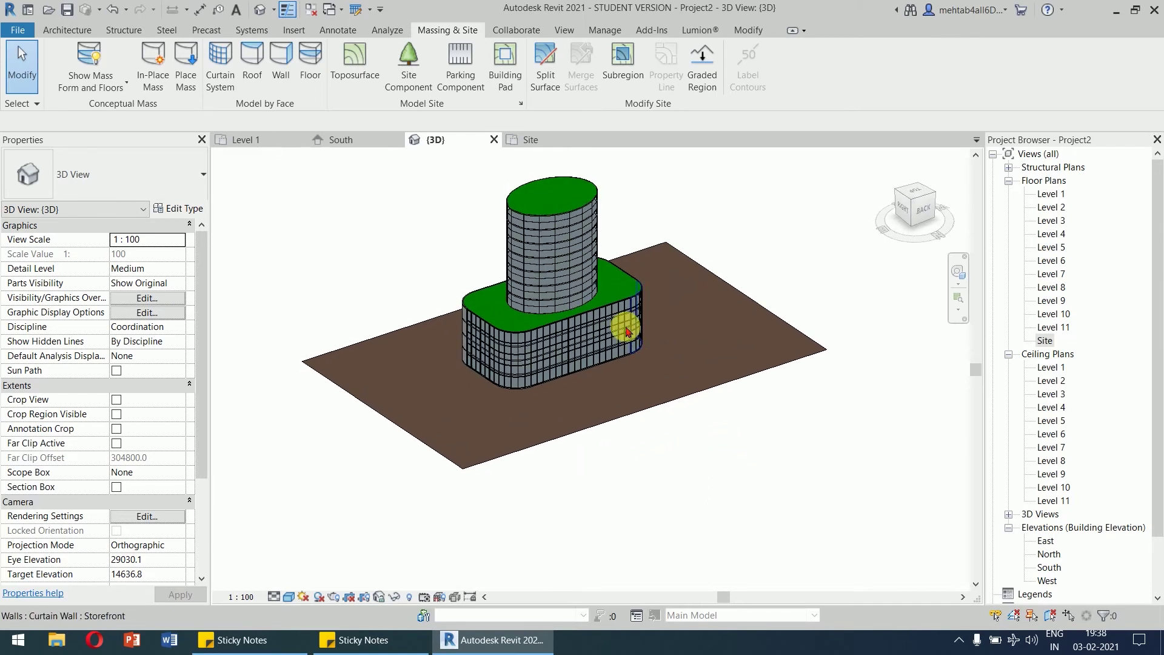
{"action": "scroll", "coordinate": [646, 370], "scroll_direction": "up", "scroll_amount": 2}
{"action": "scroll", "coordinate": [646, 370], "scroll_direction": "up", "scroll_amount": 1}
{"action": "scroll", "coordinate": [680, 443], "scroll_direction": "down", "scroll_amount": 3}
{"action": "middle_click_drag", "start_coordinate": [733, 475], "coordinate": [690, 413], "text": "shift"}
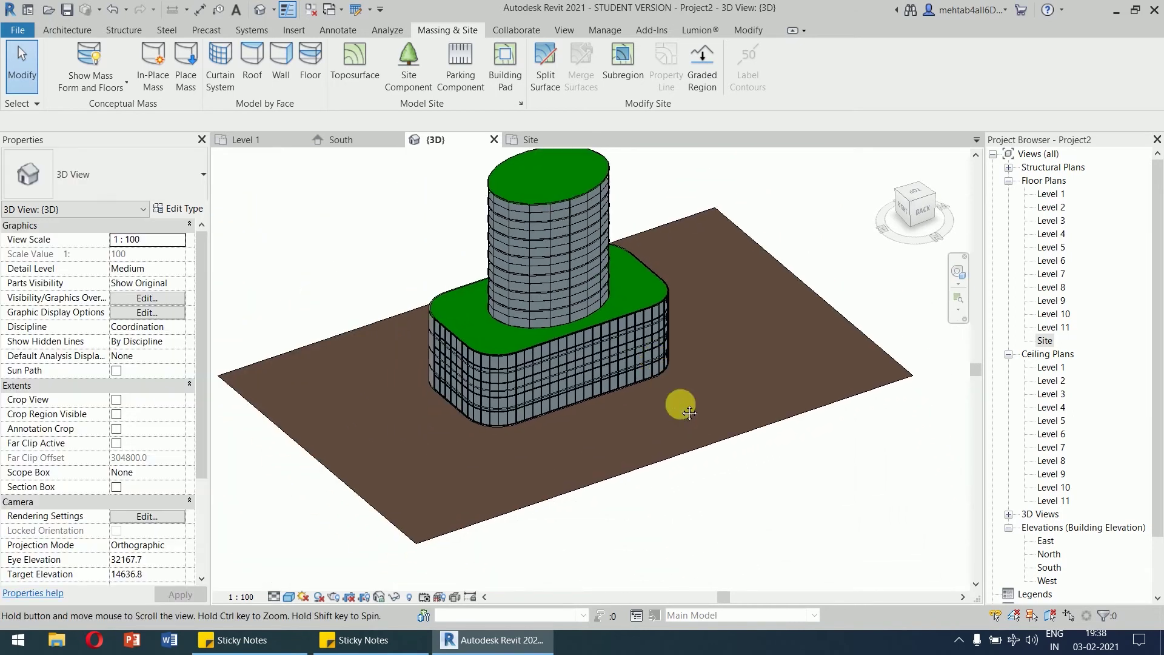
{"action": "left_click", "coordinate": [717, 441]}
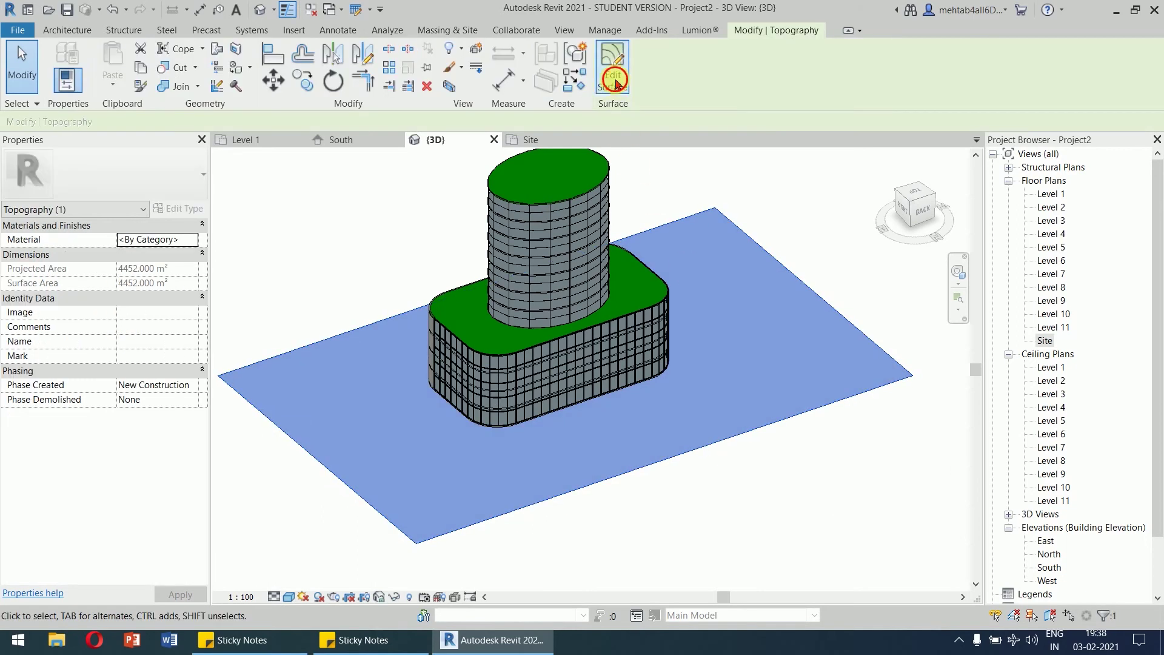
{"action": "left_click", "coordinate": [613, 81]}
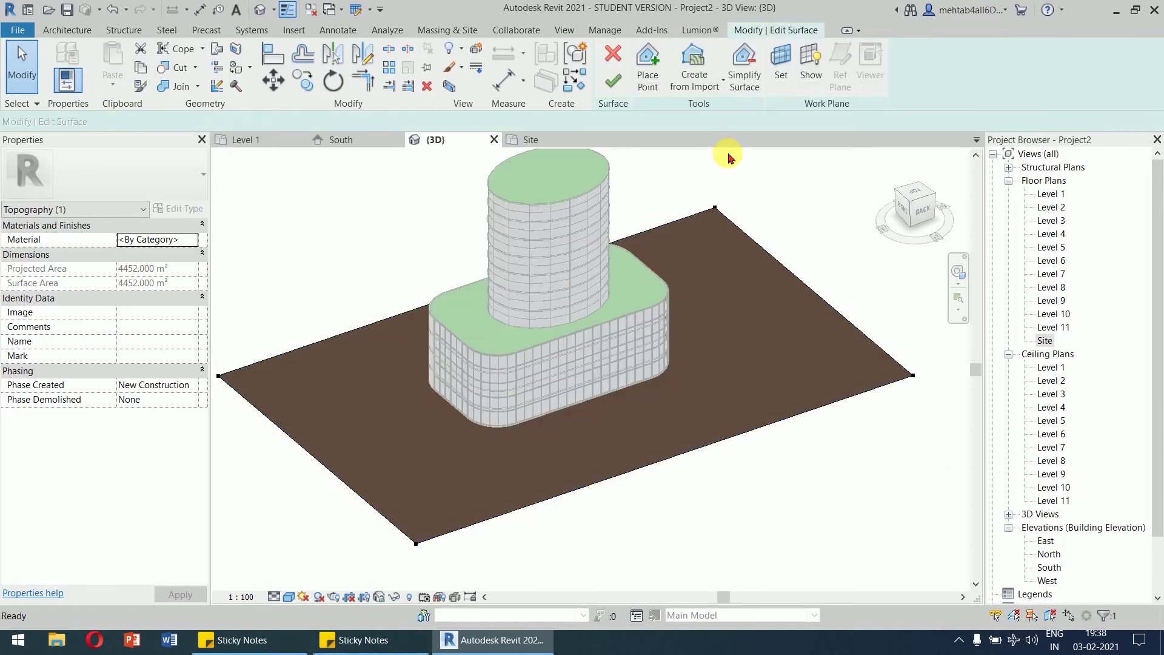
Set the elevation of the toposurface's leftmost and rear corner points to -5100.
{"action": "left_click", "coordinate": [220, 376]}
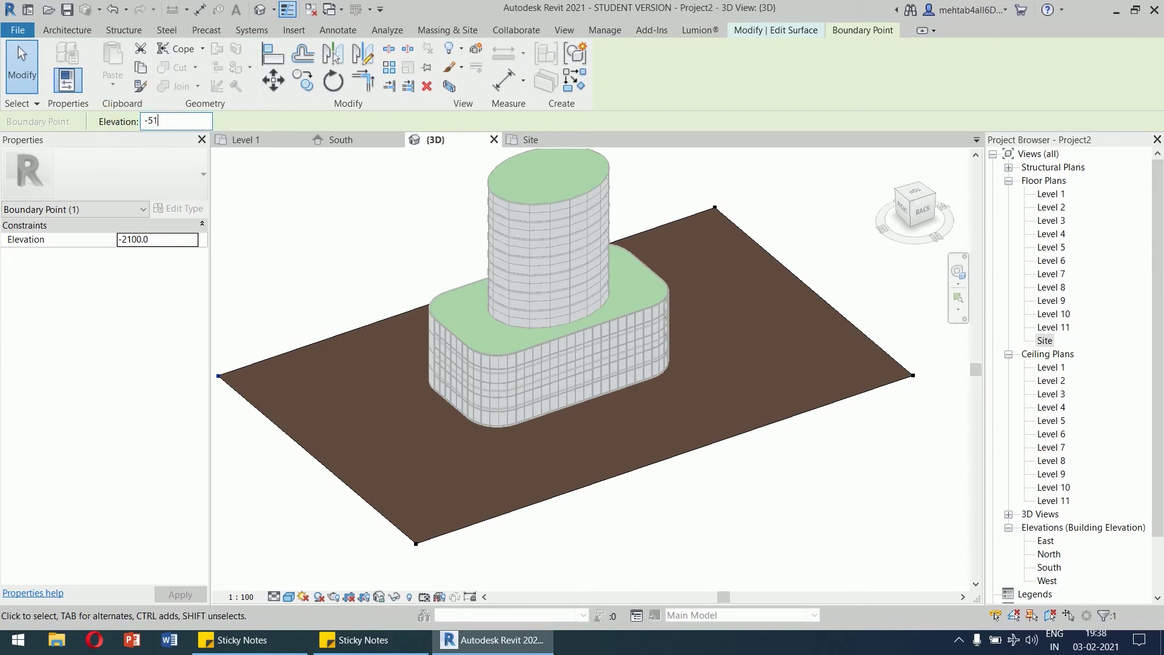
{"action": "key", "text": "Return"}
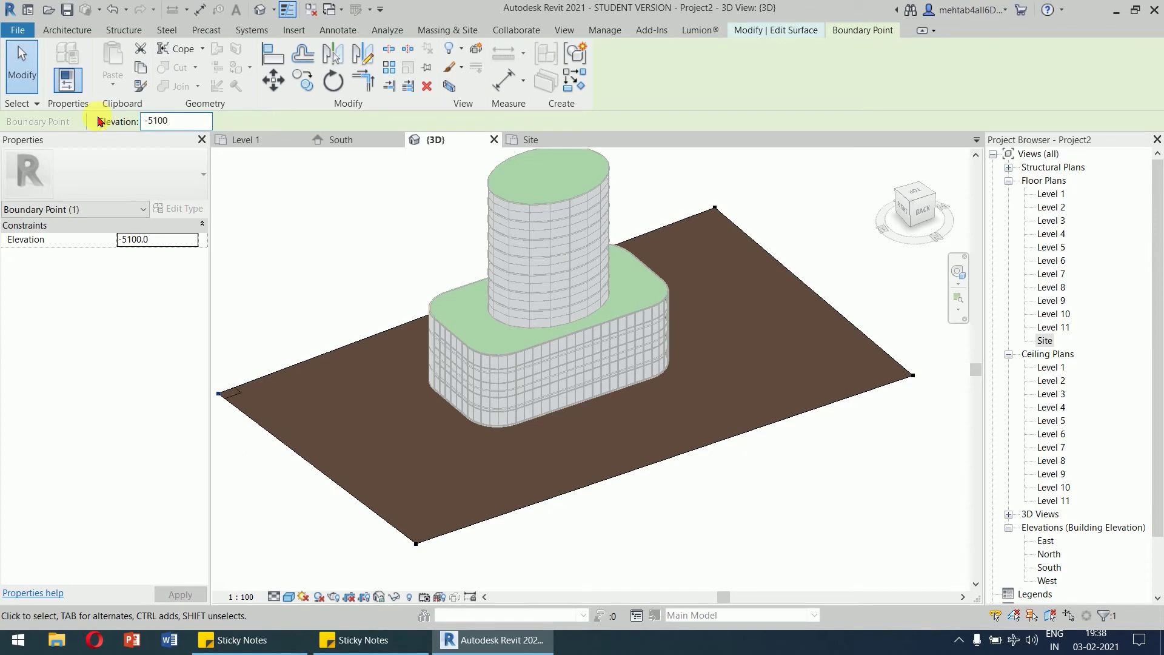
{"action": "left_click", "coordinate": [715, 208]}
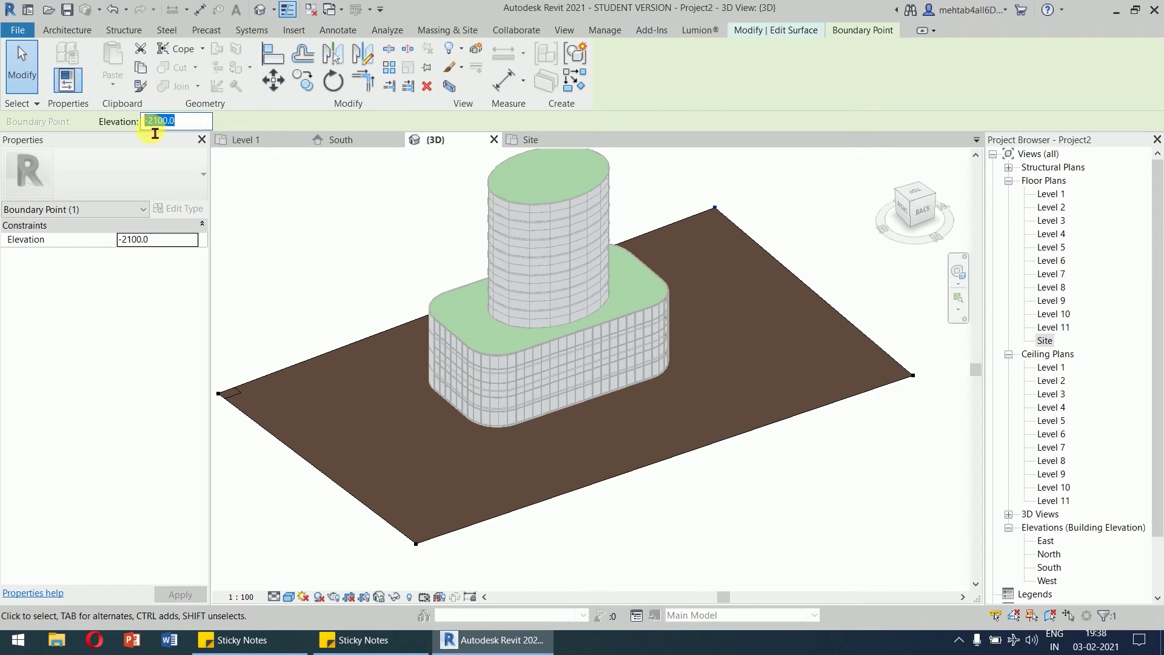
{"action": "type", "text": "-5100"}
{"action": "key", "text": "Return"}
Set the elevation of the toposurface's rightmost and front corner points to -5100 and finish the surface edit.
{"action": "left_click", "coordinate": [912, 375]}
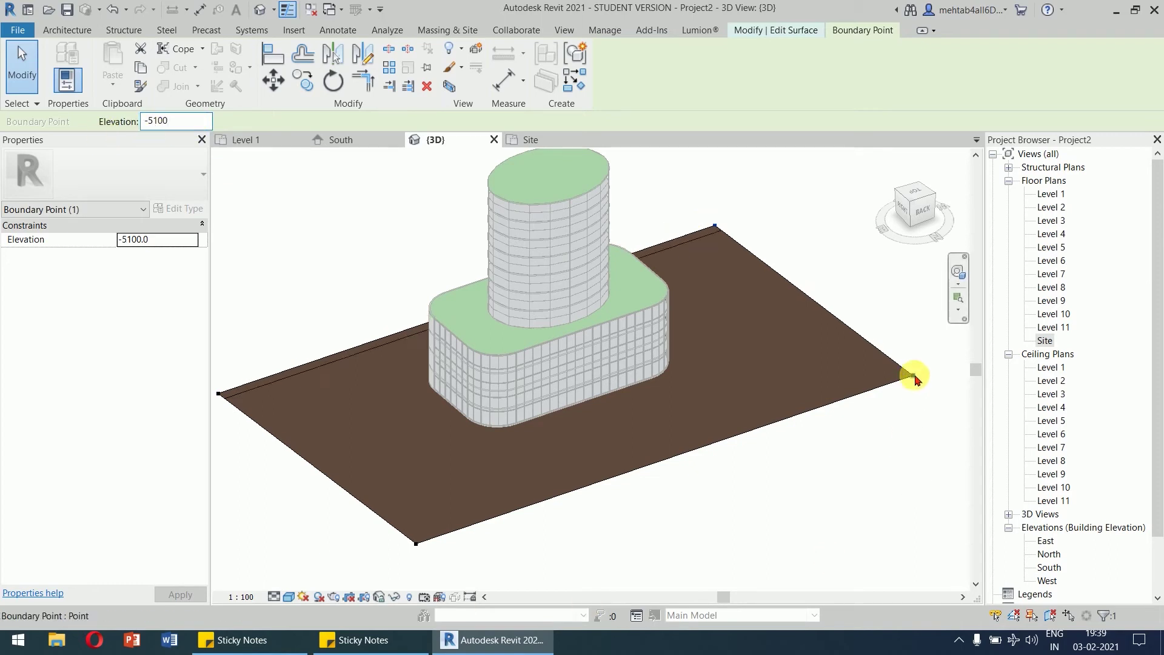
{"action": "left_click", "coordinate": [152, 120]}
{"action": "type", "text": "-5100"}
{"action": "key", "text": "Return"}
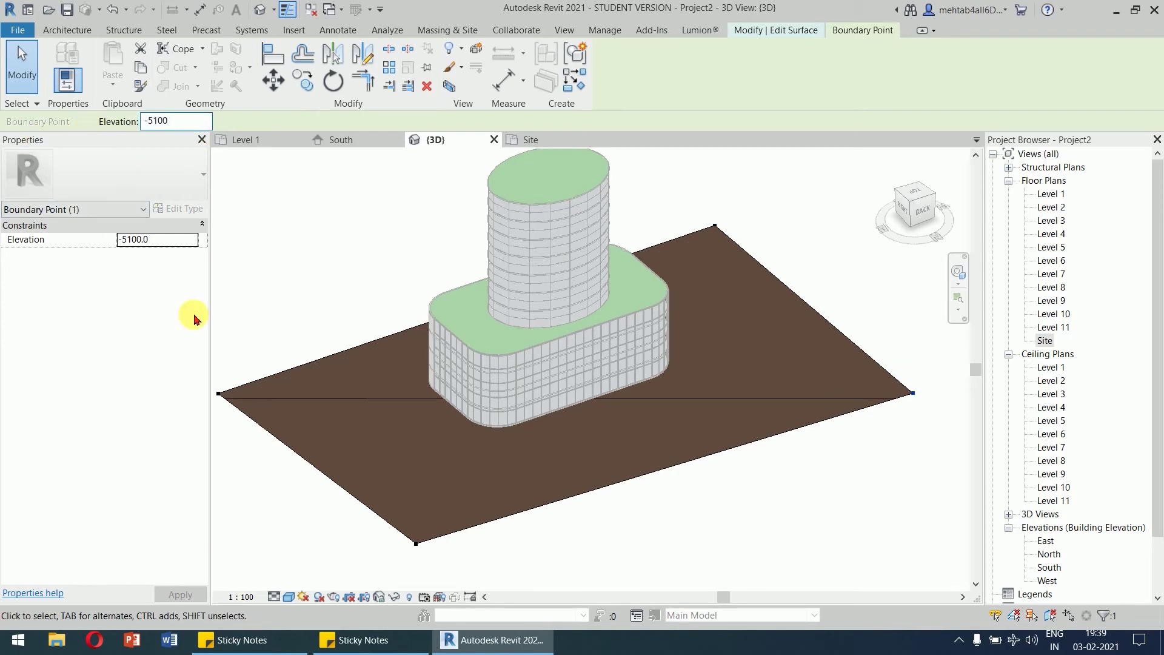
{"action": "left_click", "coordinate": [416, 546]}
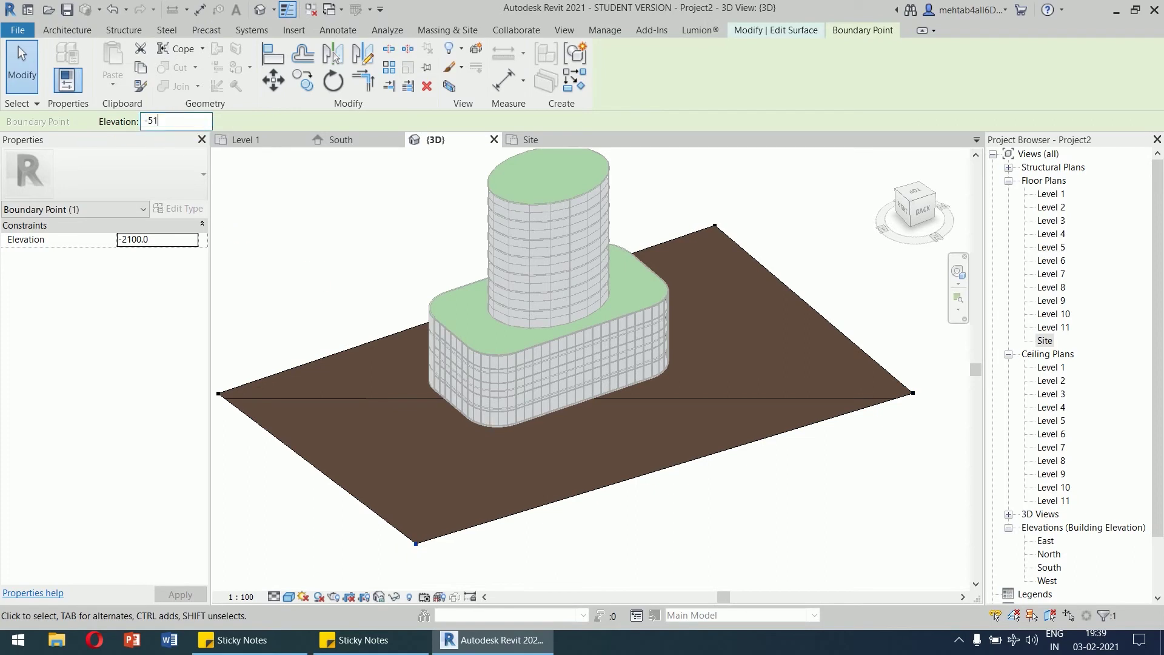
{"action": "type", "text": "-5100"}
{"action": "key", "text": "Return"}
{"action": "right_click", "coordinate": [285, 218]}
{"action": "left_click", "coordinate": [298, 223]}
{"action": "right_click", "coordinate": [287, 210]}
{"action": "left_click", "coordinate": [307, 220]}
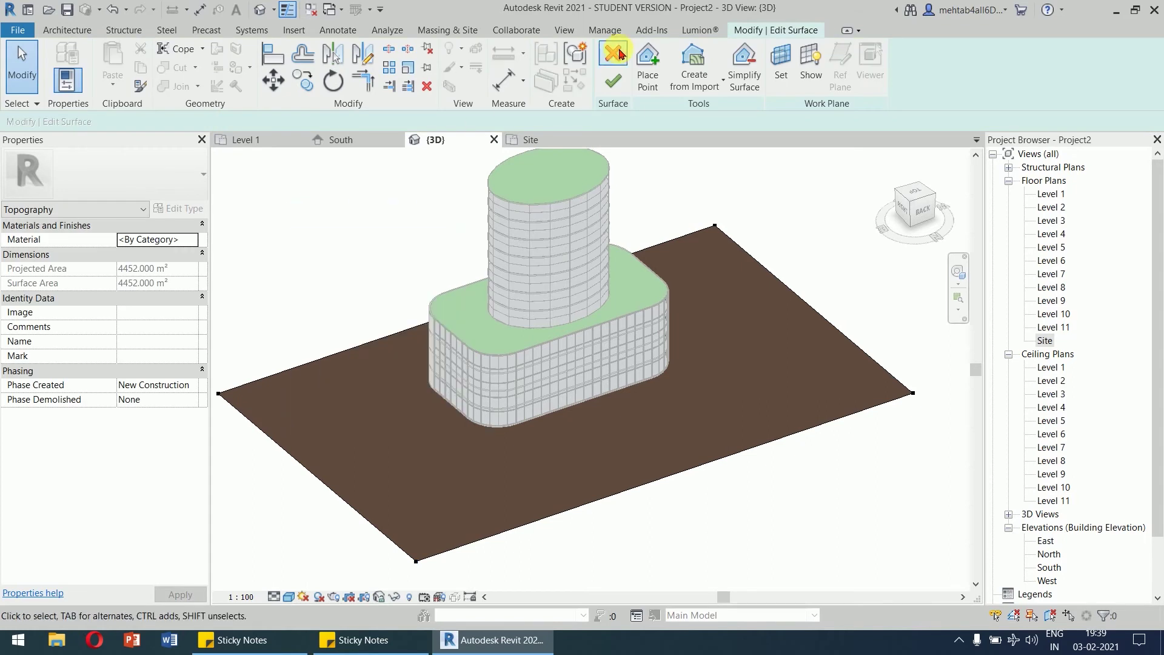
{"action": "left_click", "coordinate": [607, 90]}
Examine the space between the underside of the building's base and the toposurface from a low side angle.
{"action": "middle_click_drag", "start_coordinate": [789, 517], "coordinate": [853, 468], "text": "shift"}
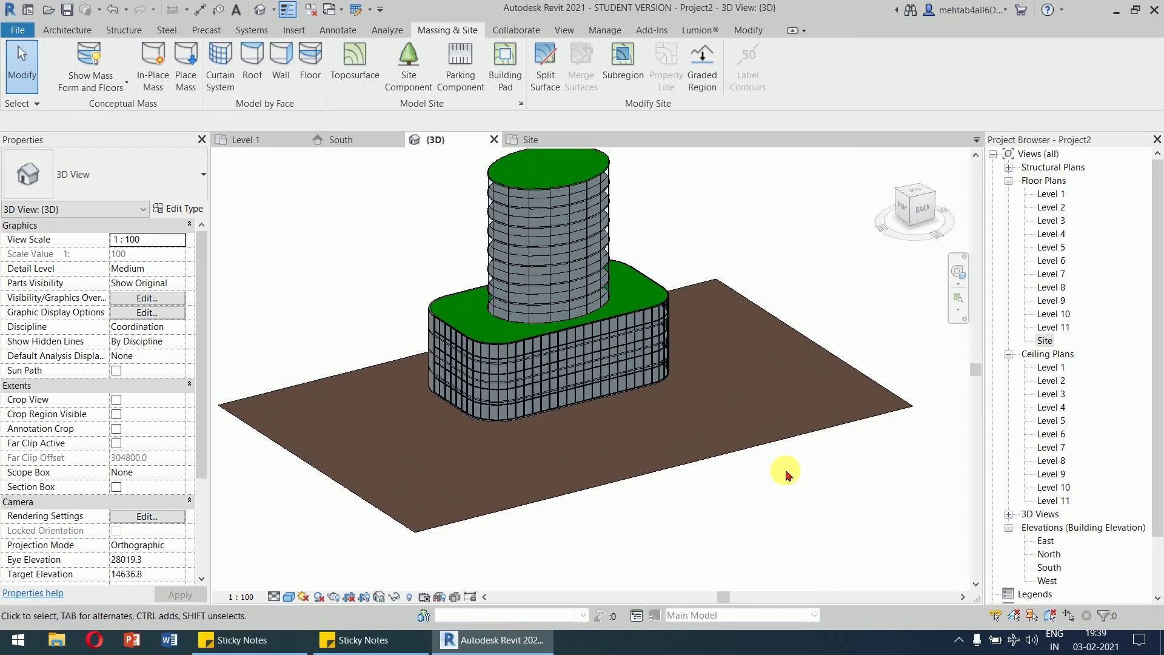
{"action": "scroll", "coordinate": [627, 404], "scroll_direction": "up", "scroll_amount": 4}
{"action": "scroll", "coordinate": [628, 404], "scroll_direction": "up", "scroll_amount": 5}
{"action": "middle_click_drag", "start_coordinate": [754, 468], "coordinate": [738, 361], "text": "shift"}
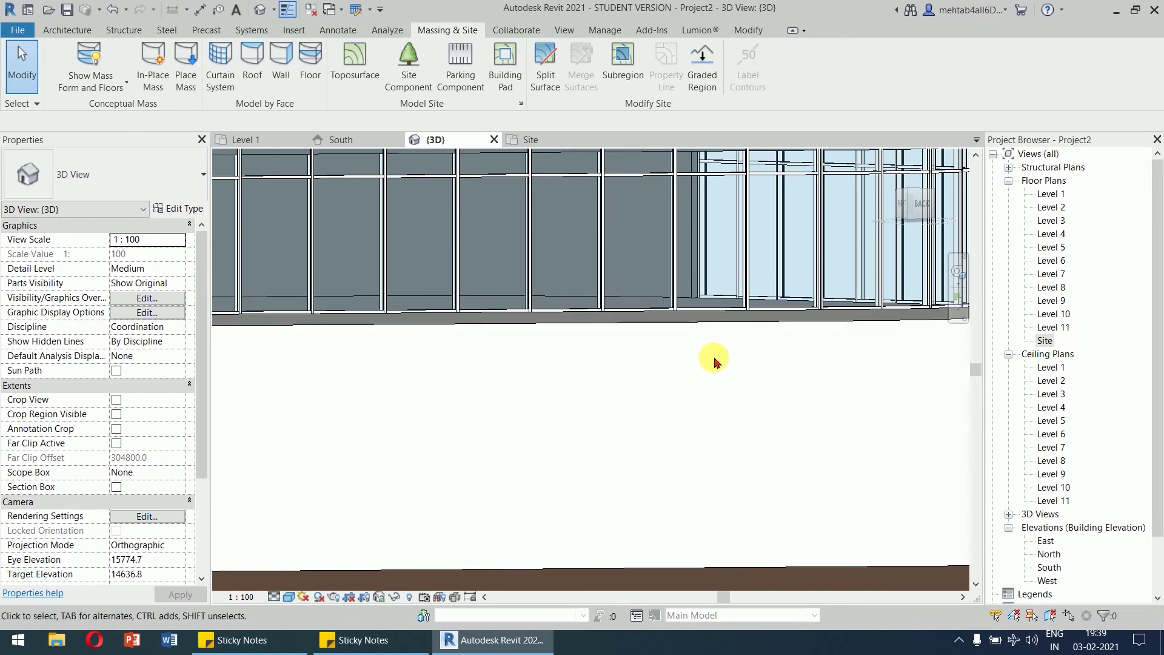
{"action": "scroll", "coordinate": [714, 363], "scroll_direction": "down", "scroll_amount": 5}
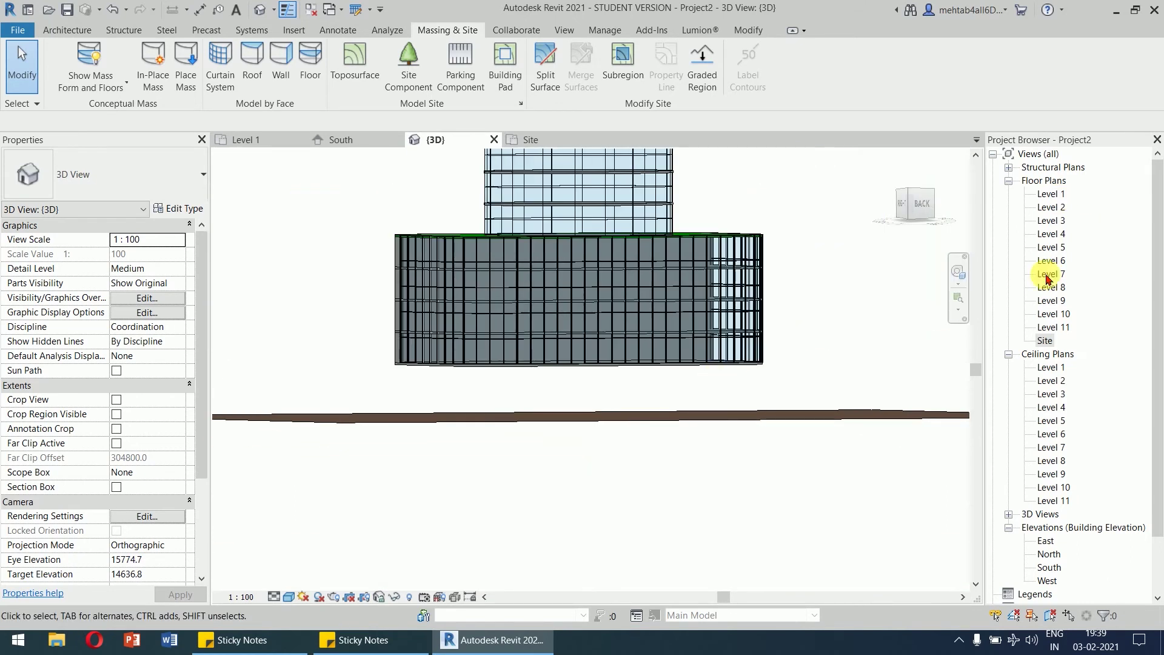
Examine the level and height offset properties of the 200mm floor at the underside of the building.
{"action": "scroll", "coordinate": [681, 375], "scroll_direction": "up", "scroll_amount": 2}
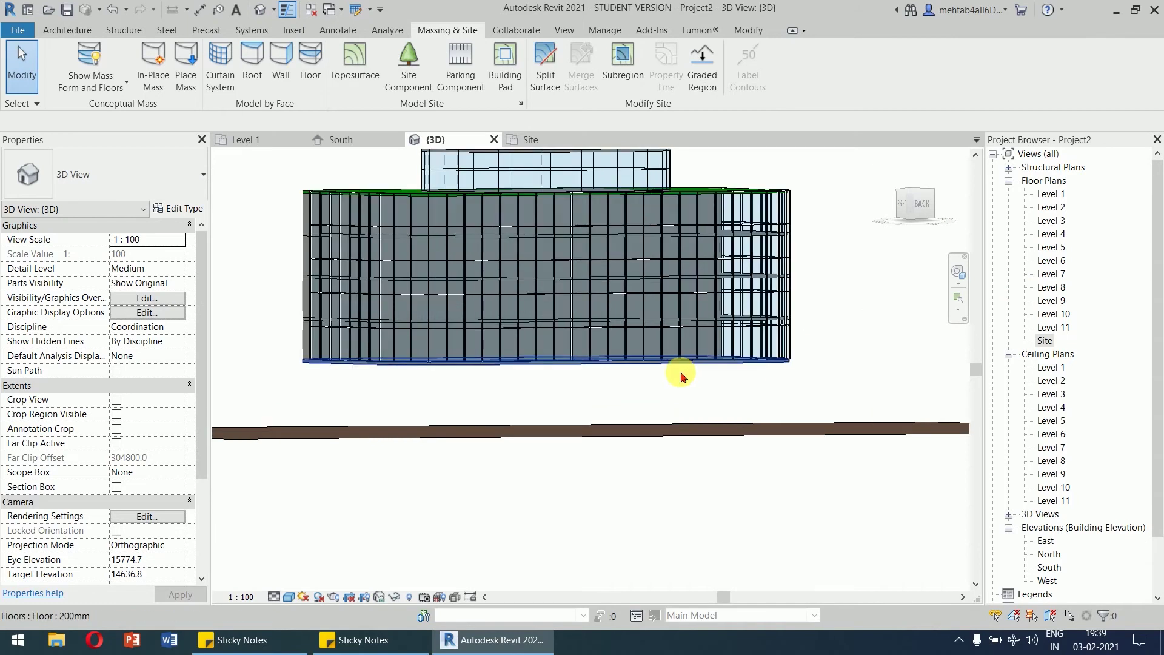
{"action": "left_click", "coordinate": [680, 366]}
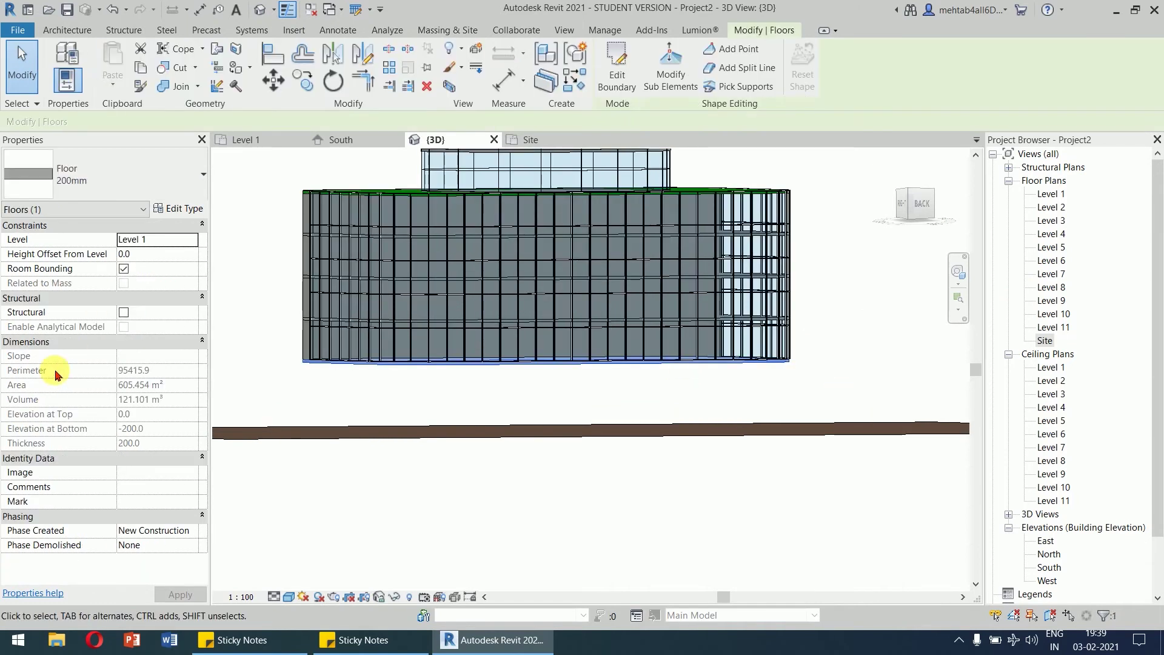
{"action": "left_click", "coordinate": [856, 273]}
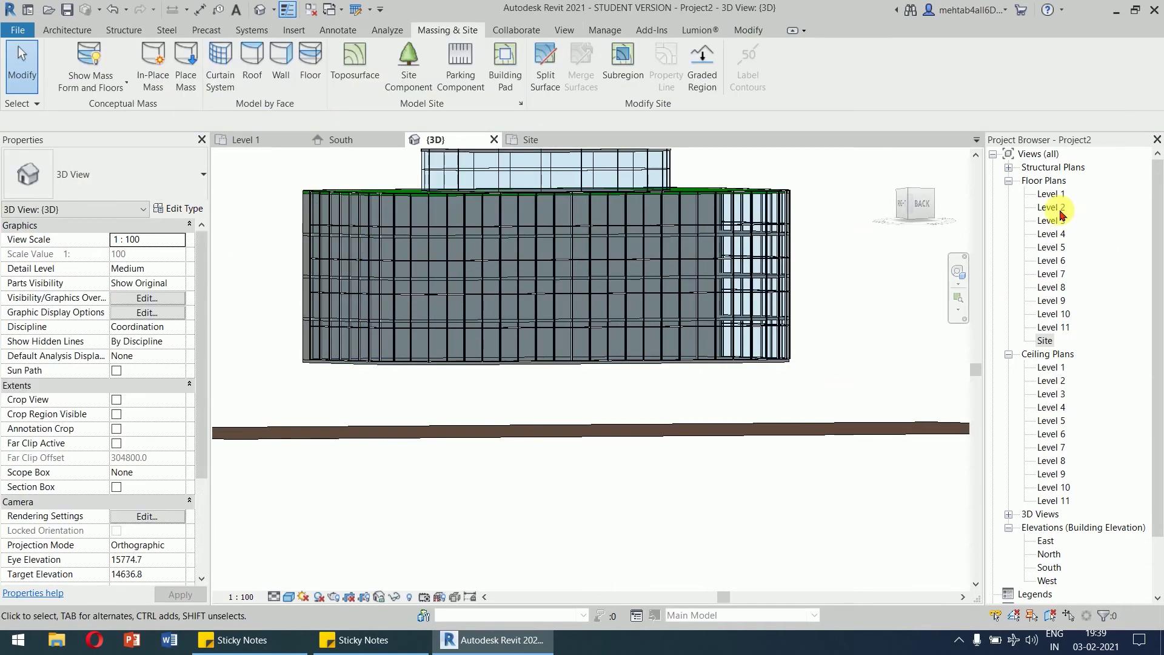
{"action": "double_click", "coordinate": [1046, 342]}
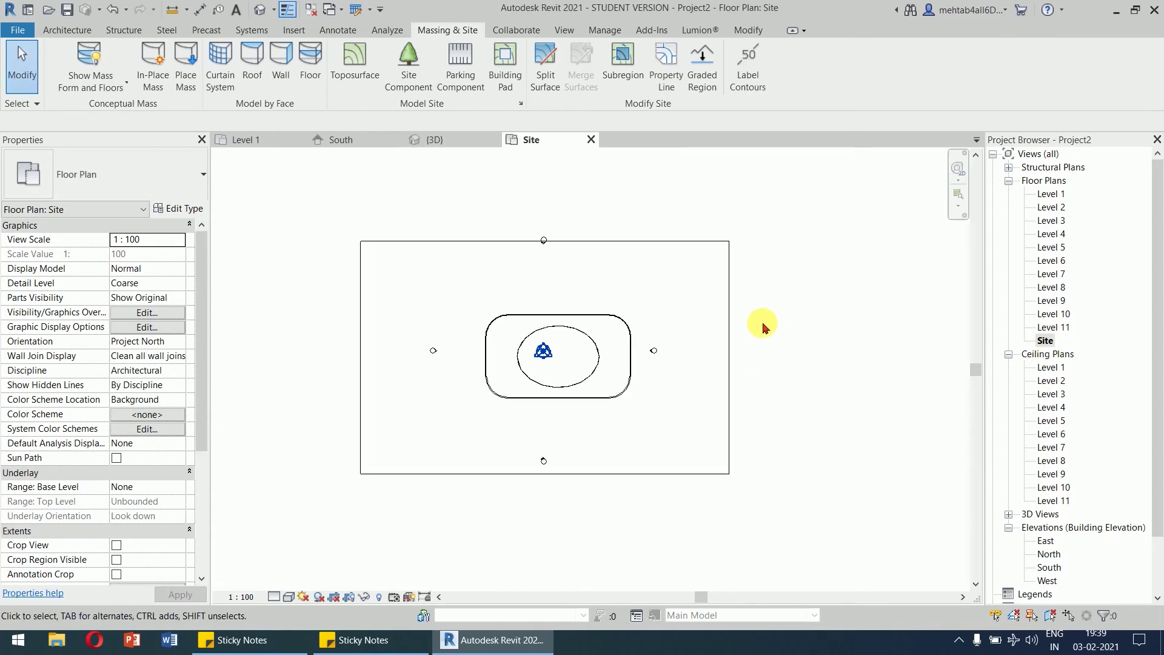
{"action": "left_click", "coordinate": [65, 31]}
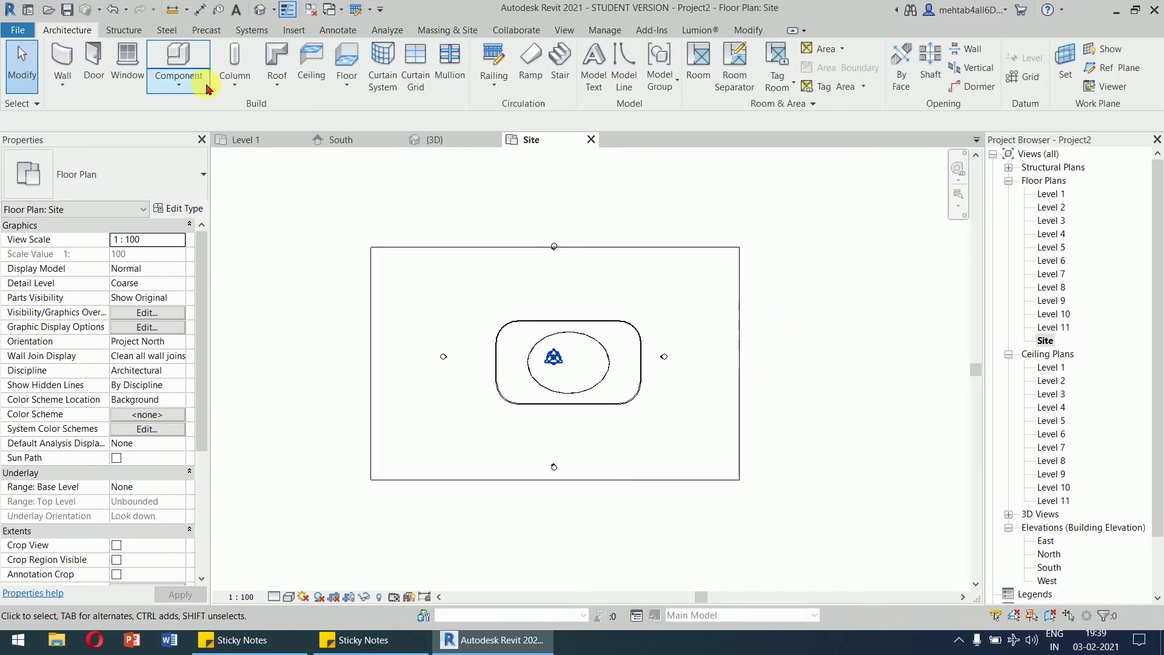
{"action": "left_click", "coordinate": [233, 90]}
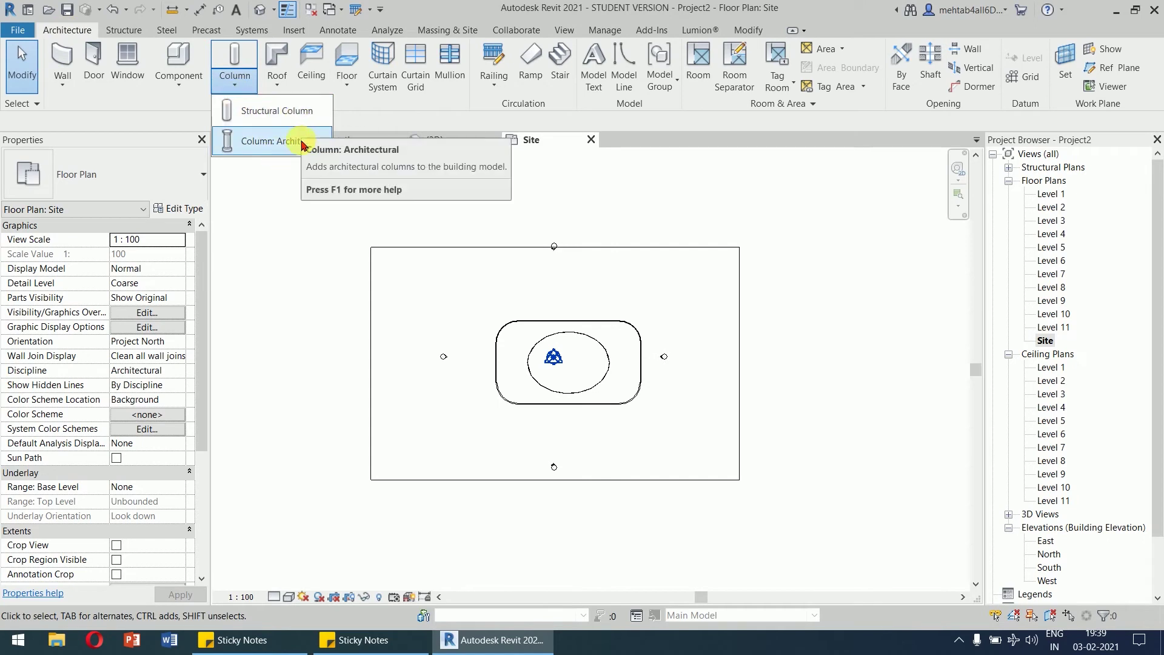
{"action": "left_click", "coordinate": [778, 224]}
{"action": "right_click", "coordinate": [743, 224]}
{"action": "left_click", "coordinate": [755, 222]}
{"action": "scroll", "coordinate": [540, 364], "scroll_direction": "up", "scroll_amount": 3}
{"action": "middle_click_drag", "start_coordinate": [754, 347], "coordinate": [728, 342]}
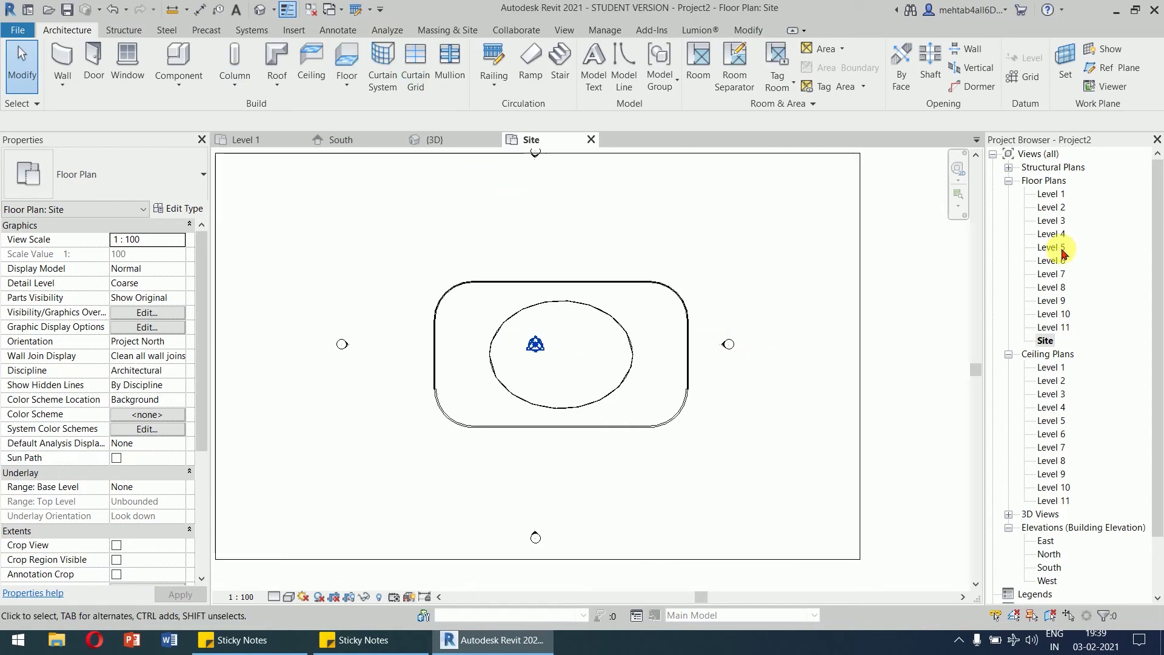
In the Level 1 floor plan, draw two vertical grid lines aligned with the building's left and right walls, extending past the outline both ways.
{"action": "double_click", "coordinate": [1051, 195]}
{"action": "scroll", "coordinate": [570, 334], "scroll_direction": "up", "scroll_amount": 2}
{"action": "middle_click_drag", "start_coordinate": [545, 330], "coordinate": [606, 346]}
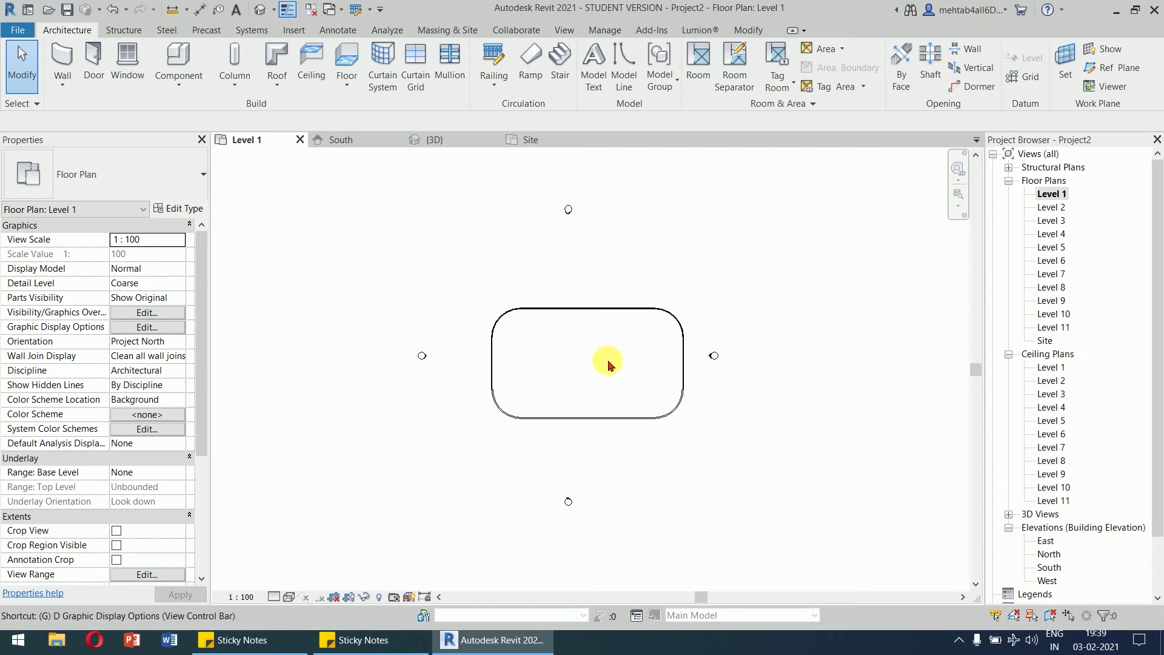
{"action": "key", "text": "g"}
{"action": "key", "text": "r"}
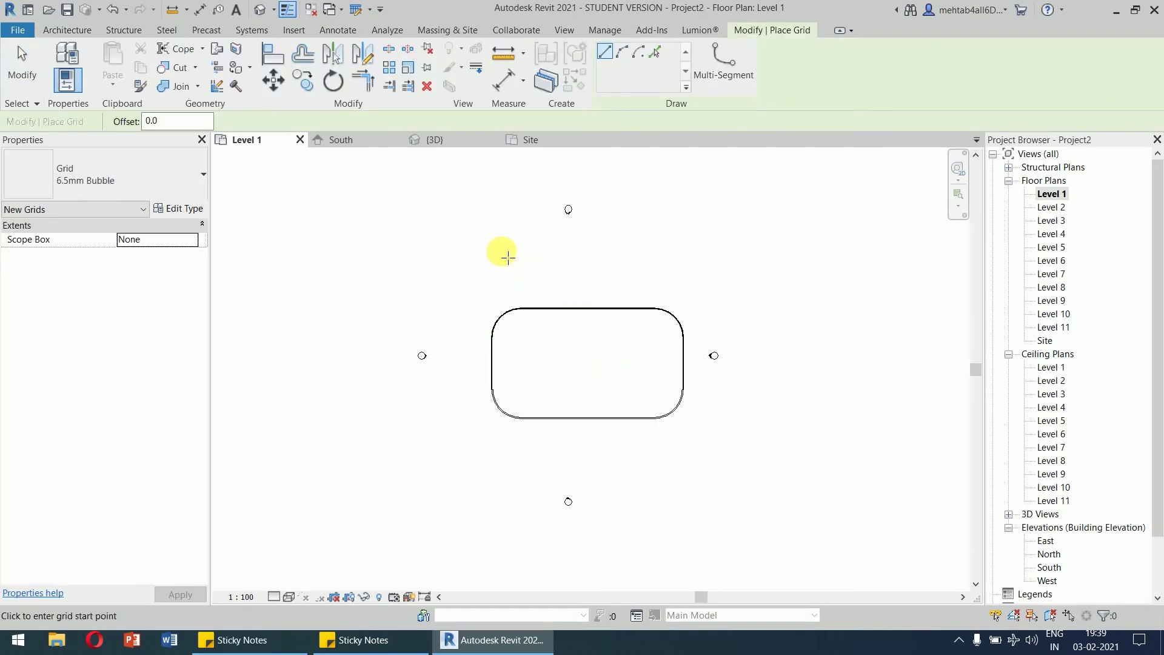
{"action": "left_click", "coordinate": [492, 231]}
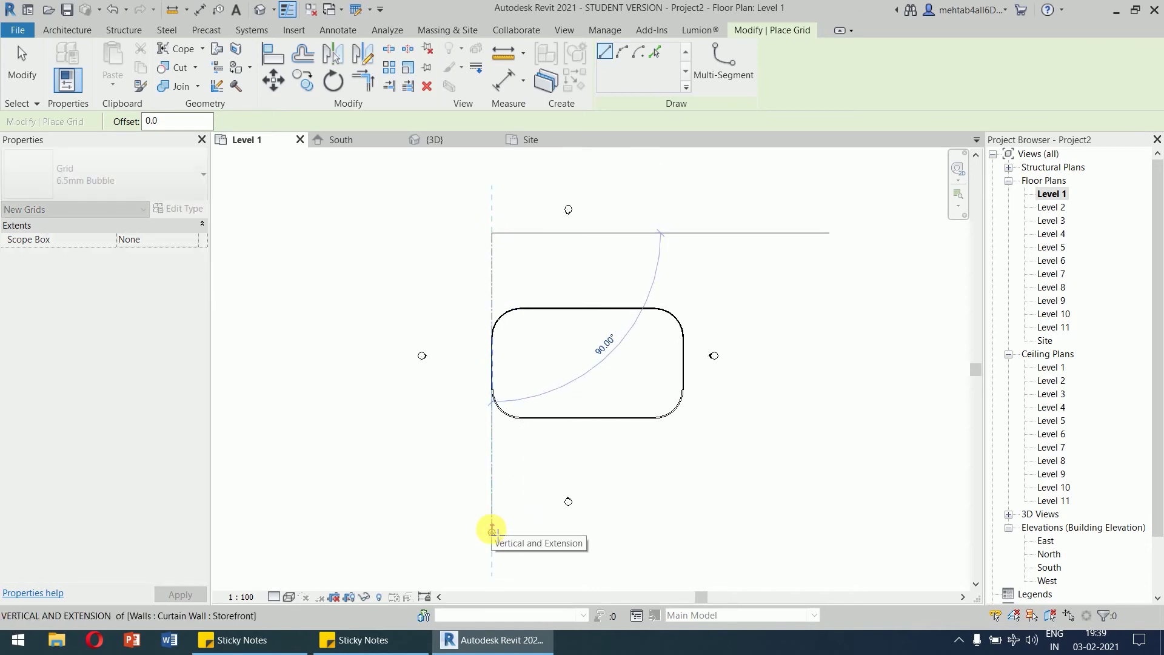
{"action": "left_click", "coordinate": [492, 532]}
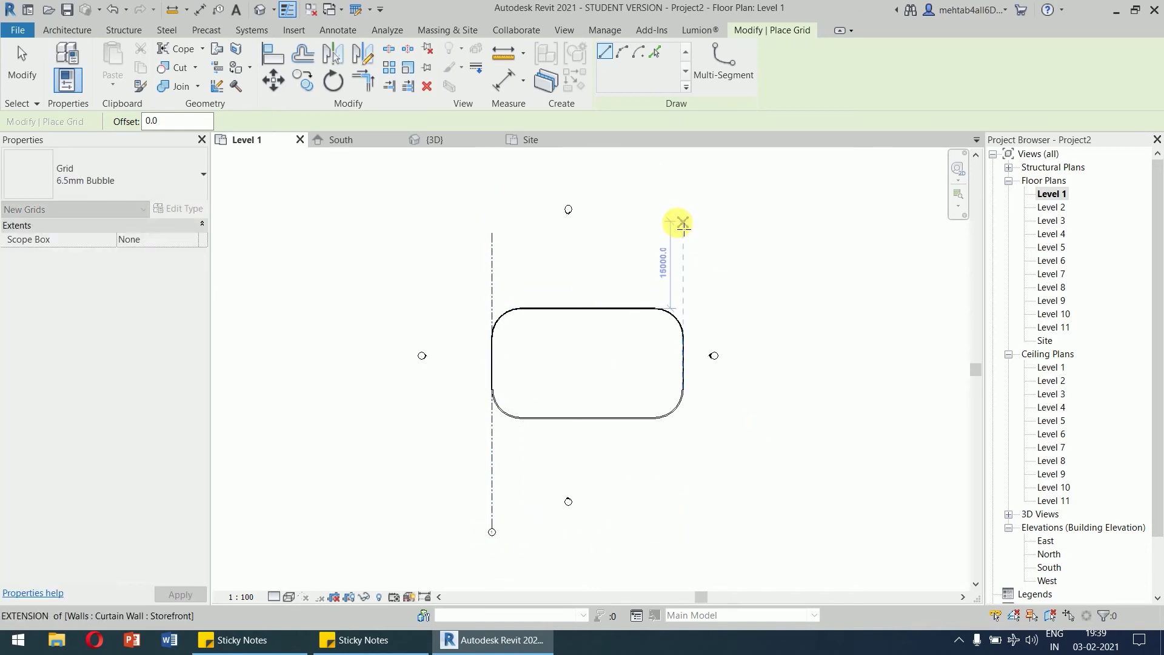
{"action": "left_click", "coordinate": [683, 232]}
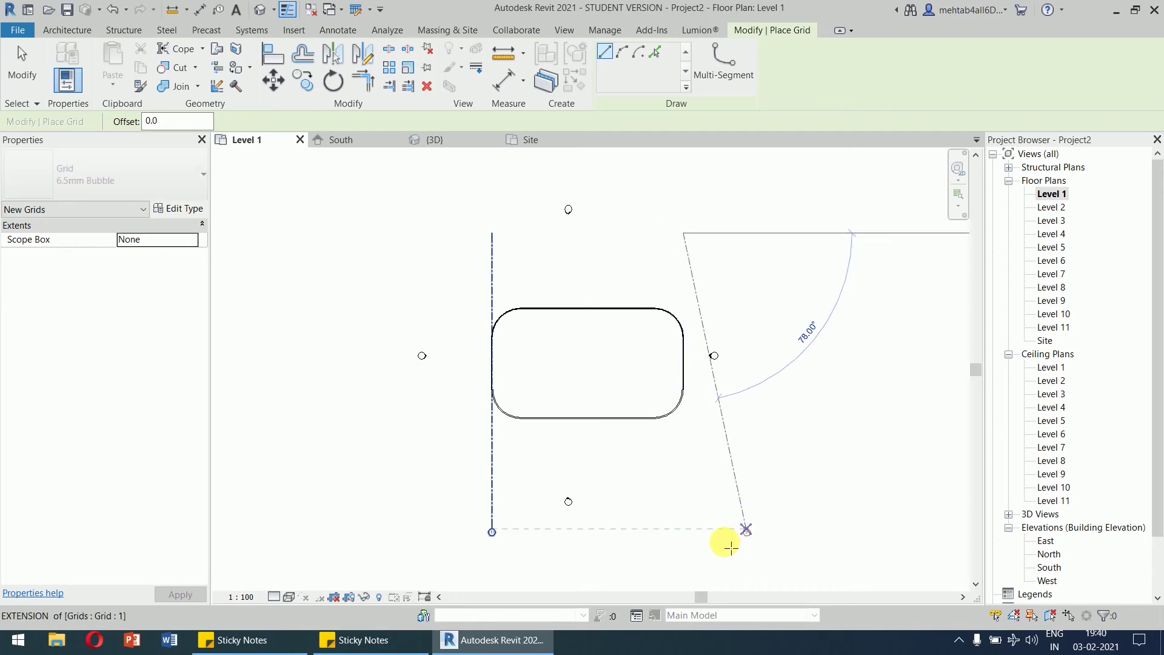
{"action": "left_click", "coordinate": [683, 545]}
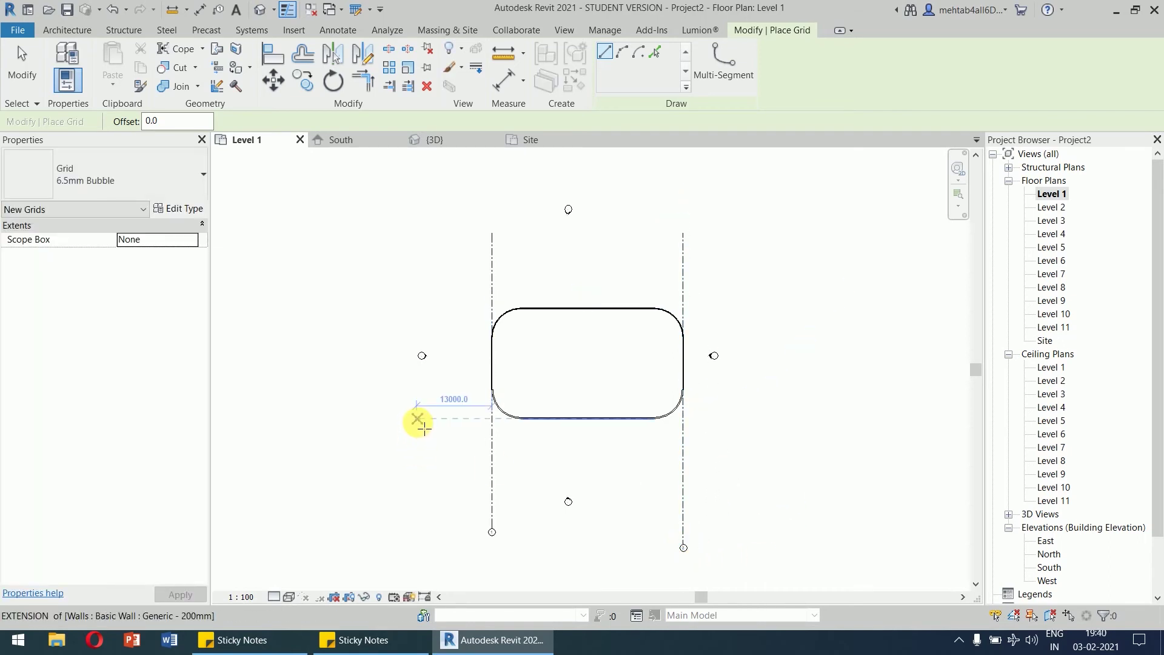
Draw two horizontal grid lines aligned with the building's lower and upper walls, running past both vertical grid lines.
{"action": "left_click", "coordinate": [418, 418]}
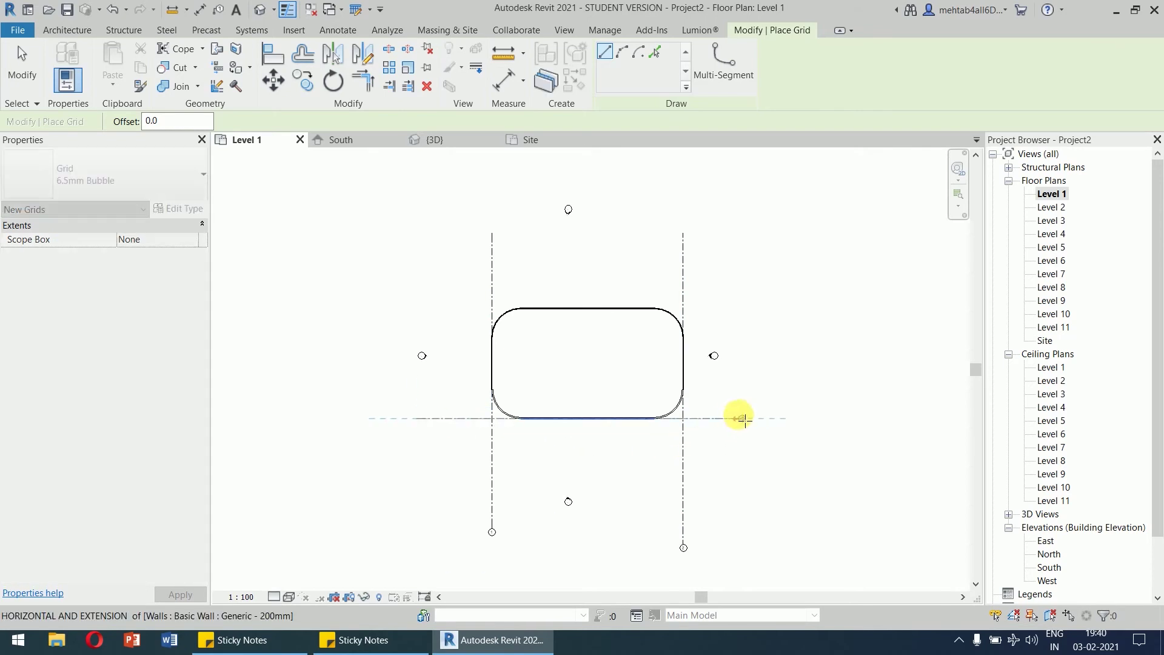
{"action": "left_click", "coordinate": [741, 418]}
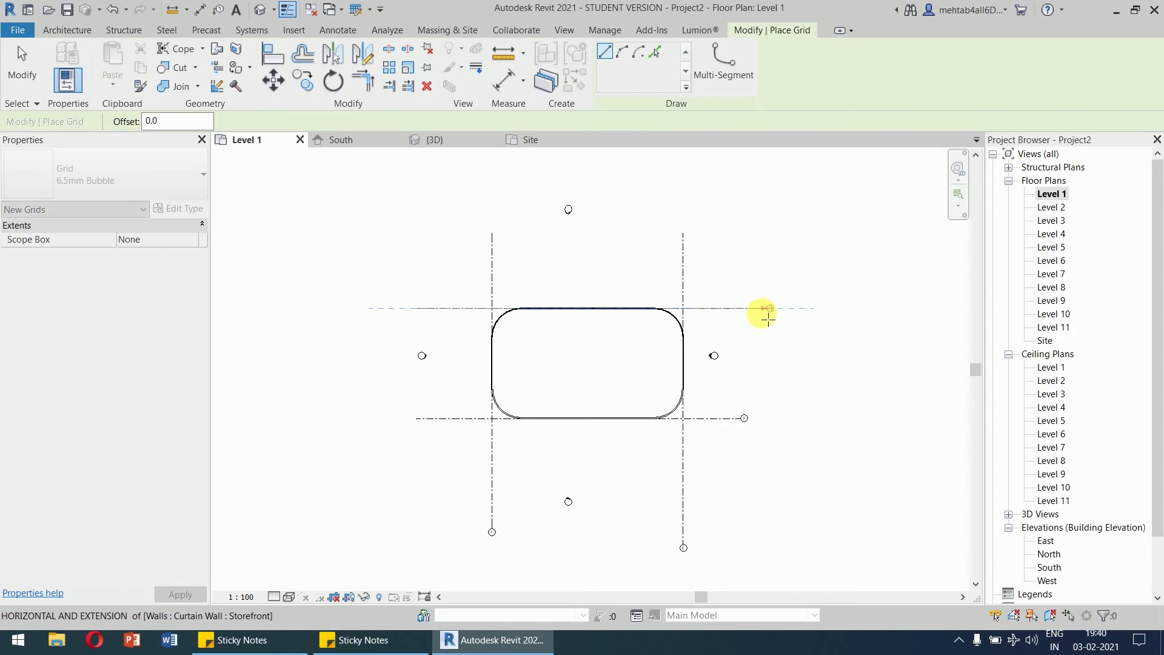
{"action": "left_click", "coordinate": [755, 309]}
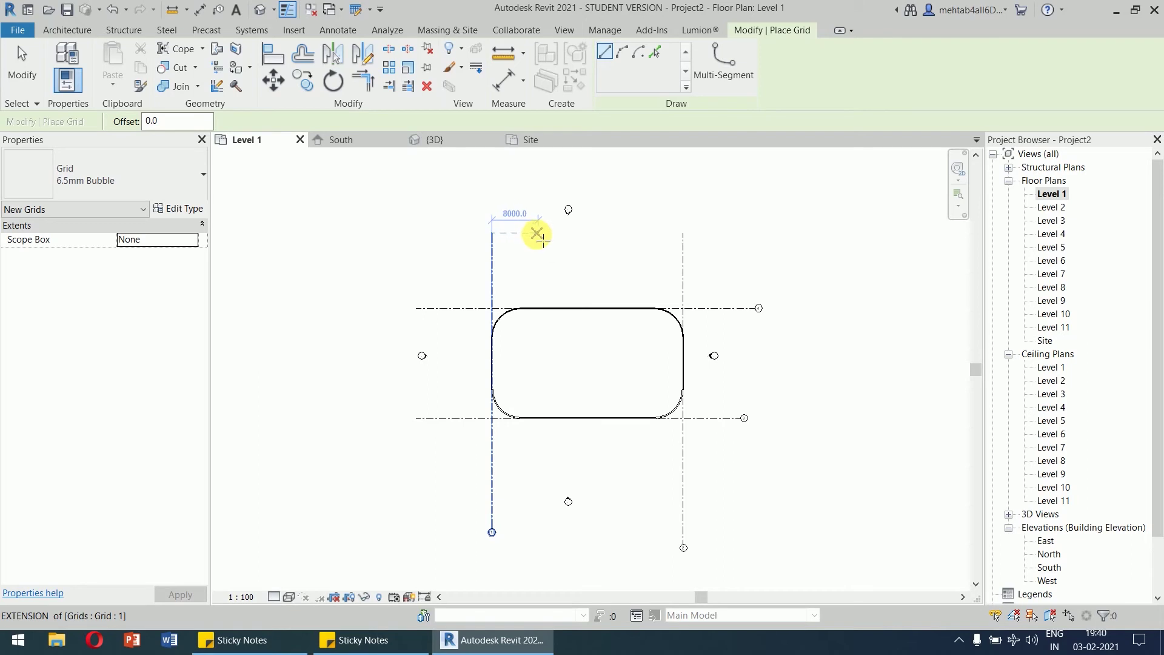
Add three intermediate vertical grid lines at 8000 spacing, starting from the leftmost grid line, using an 8000 offset for the last two.
{"action": "left_click", "coordinate": [537, 233]}
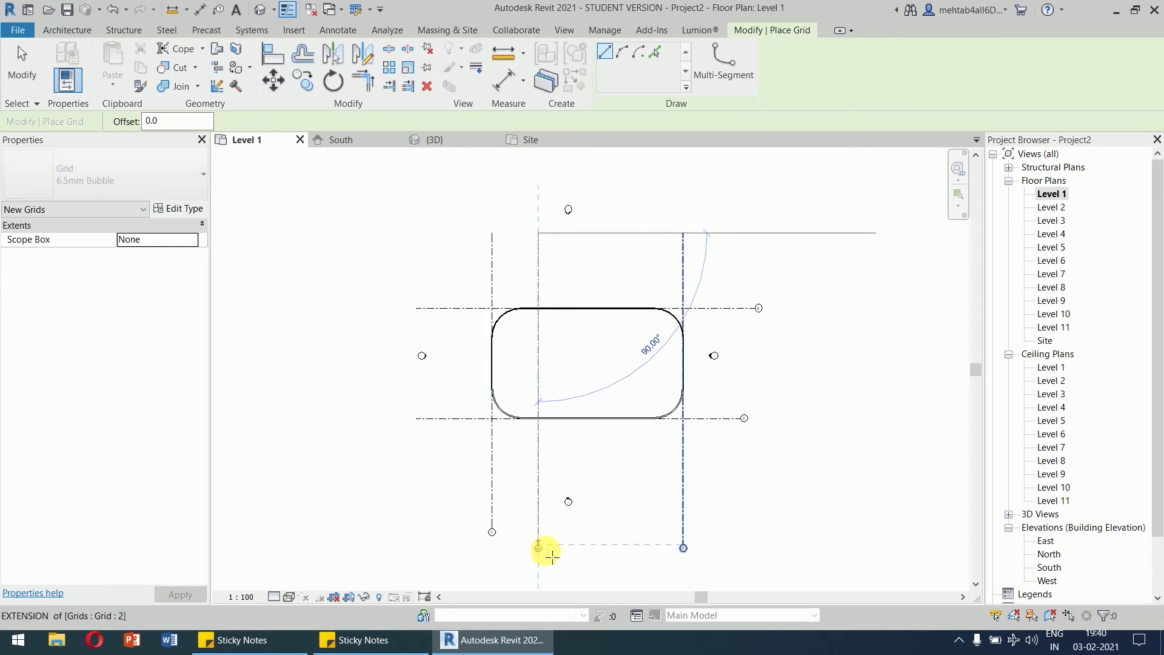
{"action": "left_click", "coordinate": [539, 531]}
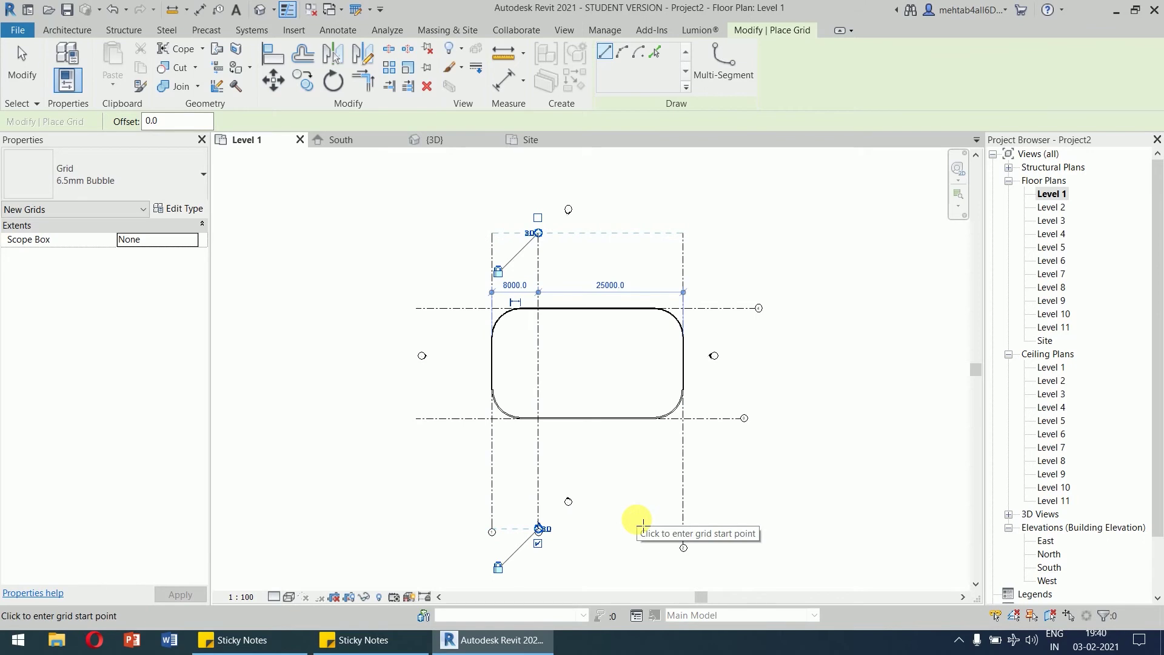
{"action": "left_click", "coordinate": [655, 52]}
{"action": "double_click", "coordinate": [169, 121]}
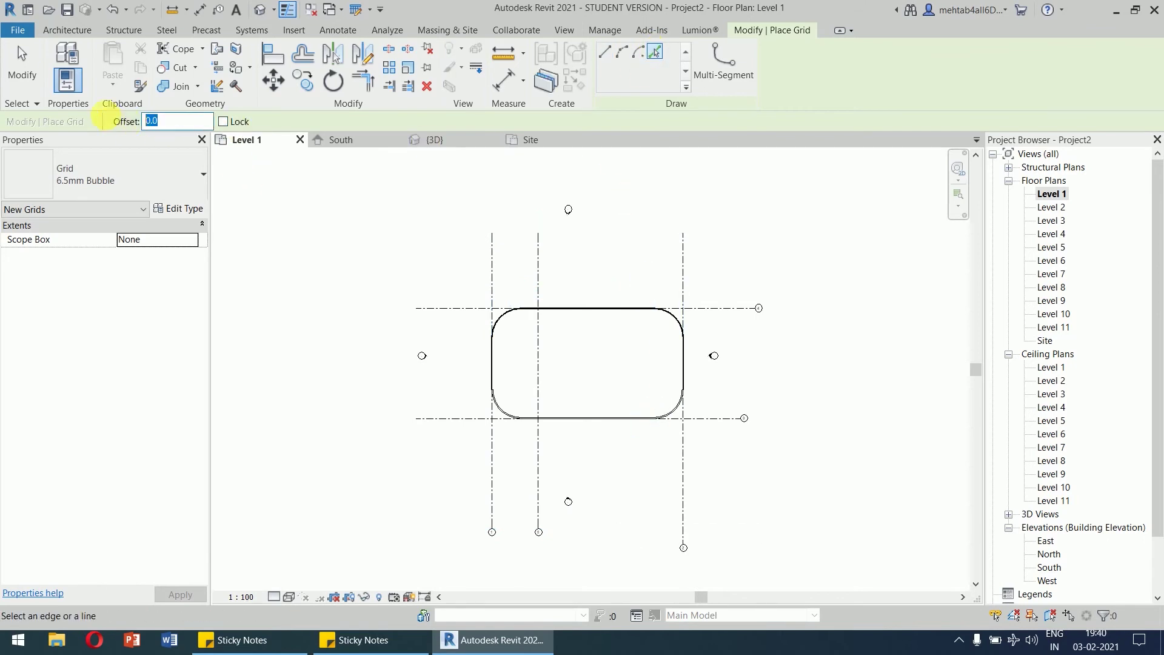
{"action": "type", "text": "8000"}
{"action": "key", "text": "Return"}
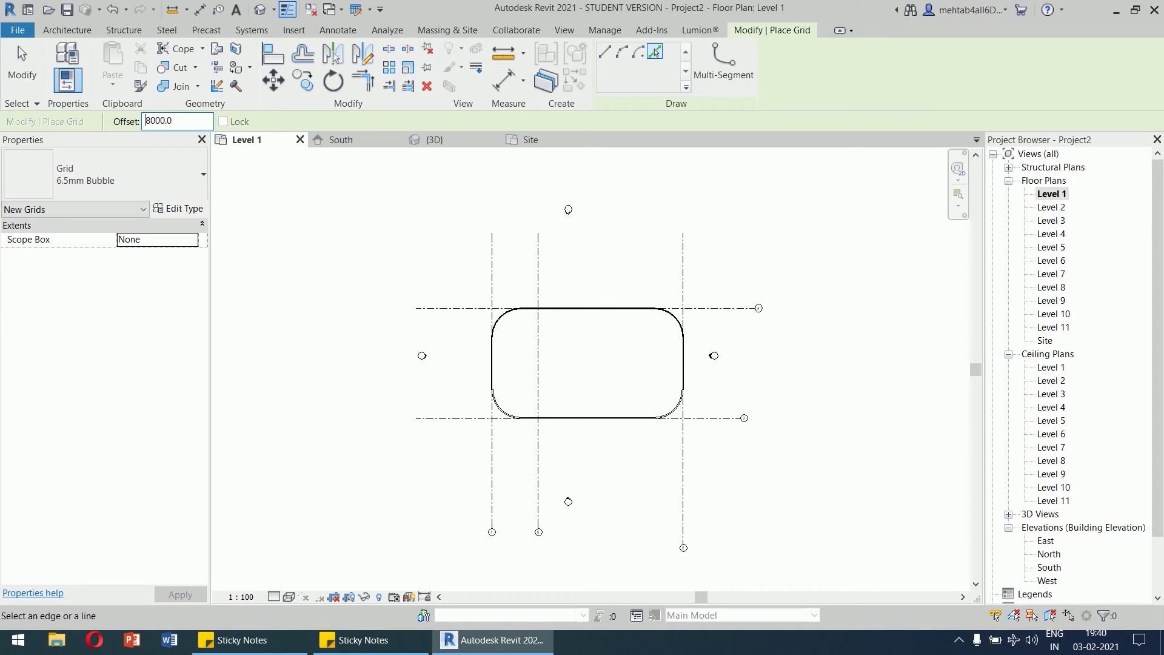
{"action": "left_click", "coordinate": [546, 258]}
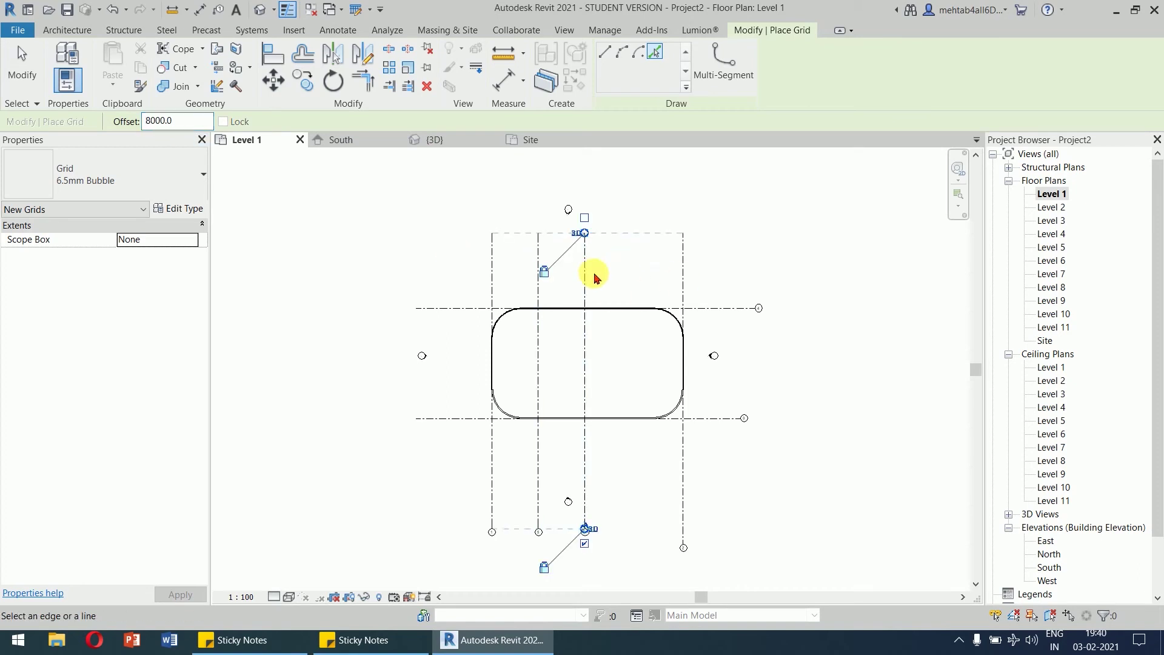
{"action": "left_click", "coordinate": [589, 273]}
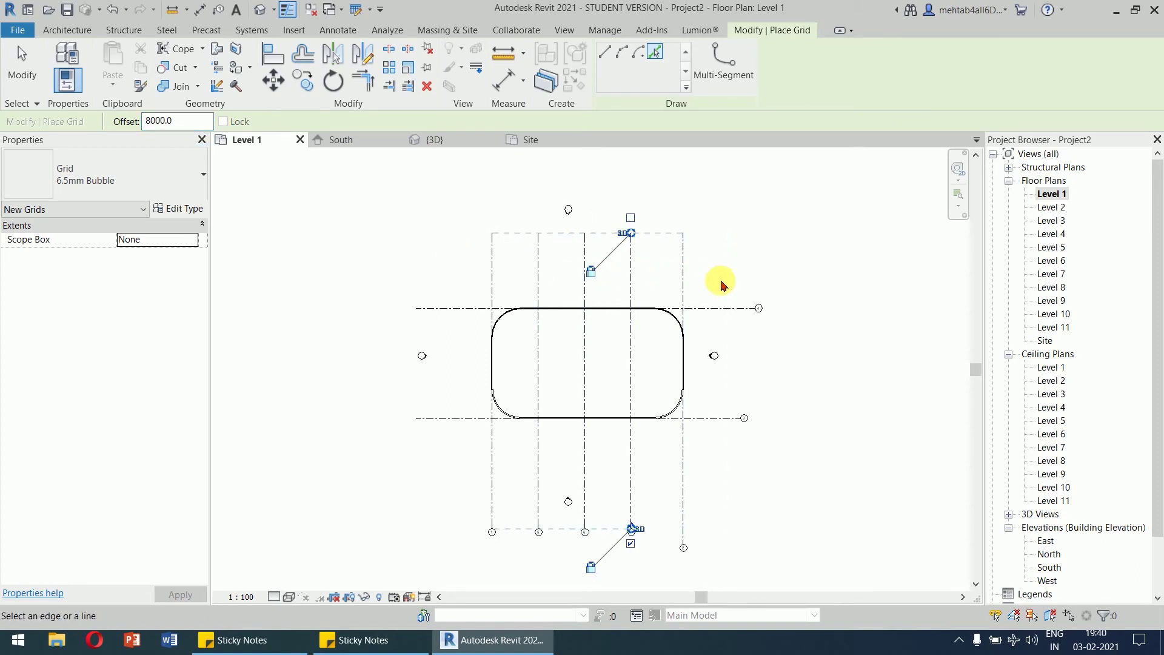
{"action": "key", "text": "Escape"}
{"action": "key", "text": "Escape"}
Place an aligned dimension string across all five vertical grid lines above the building and make their spacings equal.
{"action": "middle_click_drag", "start_coordinate": [770, 234], "coordinate": [776, 303]}
{"action": "scroll", "coordinate": [641, 278], "scroll_direction": "up", "scroll_amount": 2}
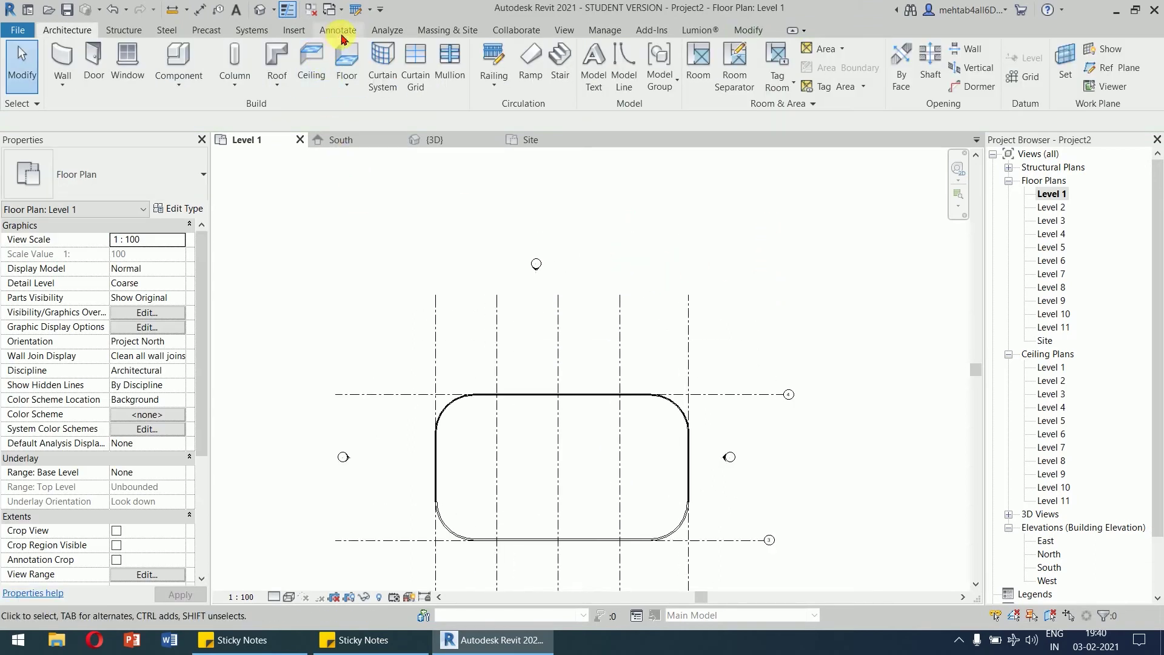
{"action": "left_click", "coordinate": [748, 30]}
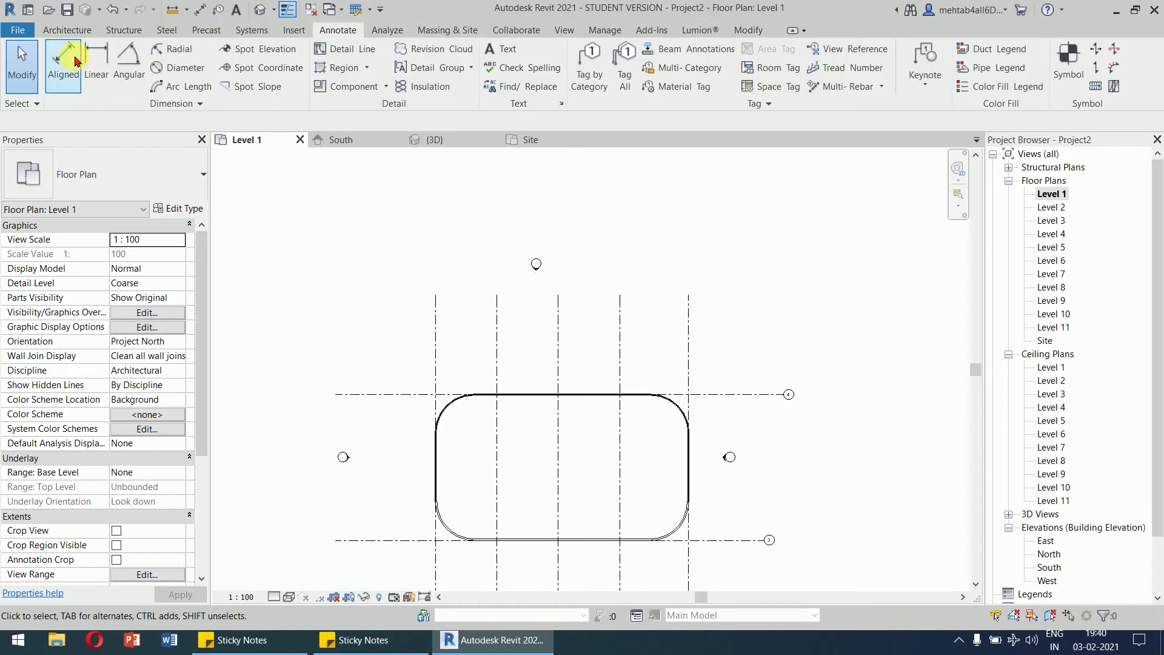
{"action": "left_click", "coordinate": [68, 58]}
{"action": "left_click", "coordinate": [435, 337]}
{"action": "left_click", "coordinate": [497, 344]}
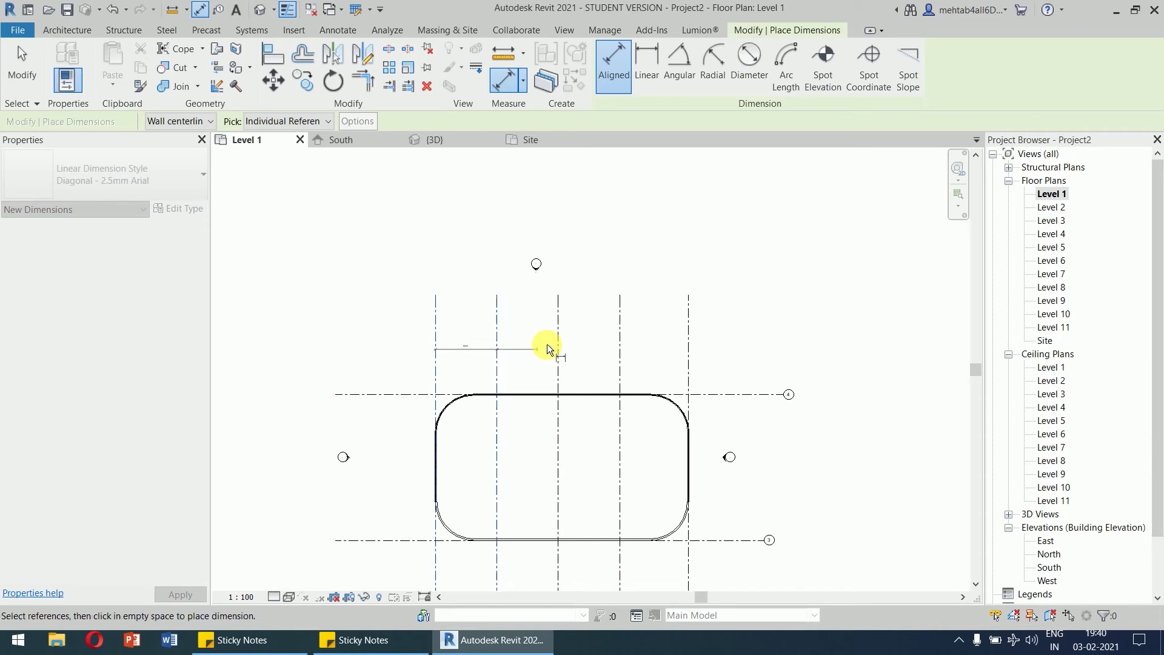
{"action": "left_click", "coordinate": [557, 338]}
{"action": "left_click", "coordinate": [622, 341]}
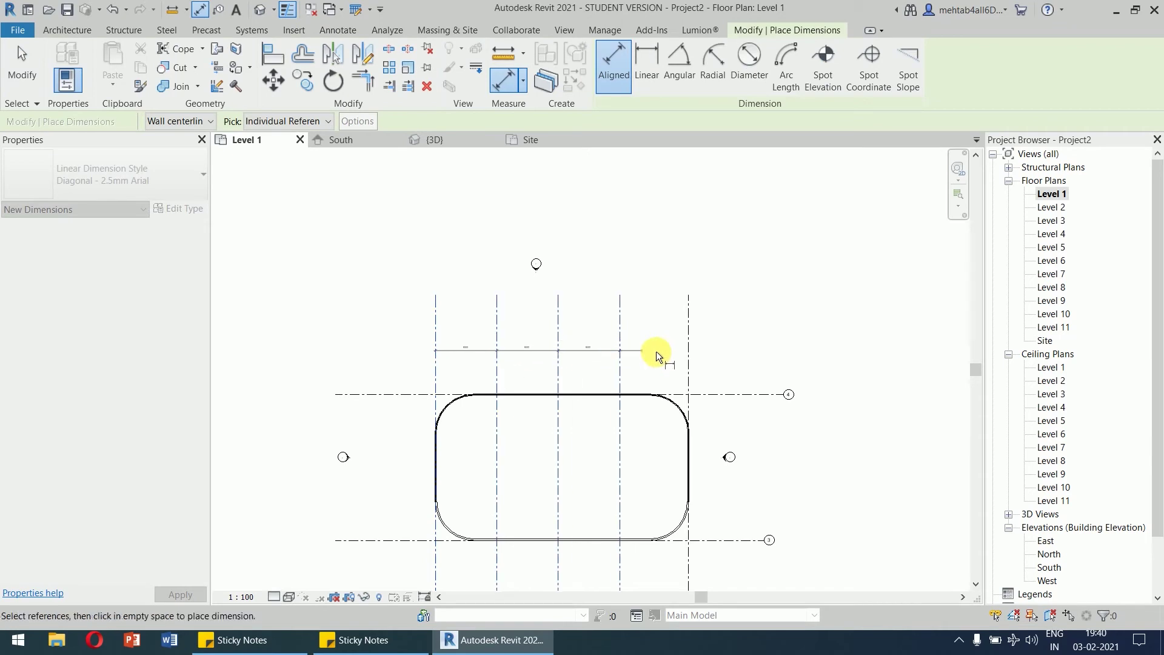
{"action": "left_click", "coordinate": [687, 339]}
{"action": "left_click", "coordinate": [644, 230]}
{"action": "left_click", "coordinate": [562, 223]}
{"action": "right_click", "coordinate": [740, 238]}
{"action": "left_click", "coordinate": [755, 244]}
{"action": "right_click", "coordinate": [752, 222]}
{"action": "left_click", "coordinate": [770, 231]}
{"action": "middle_click_drag", "start_coordinate": [813, 302], "coordinate": [772, 231]}
{"action": "left_click", "coordinate": [67, 30]}
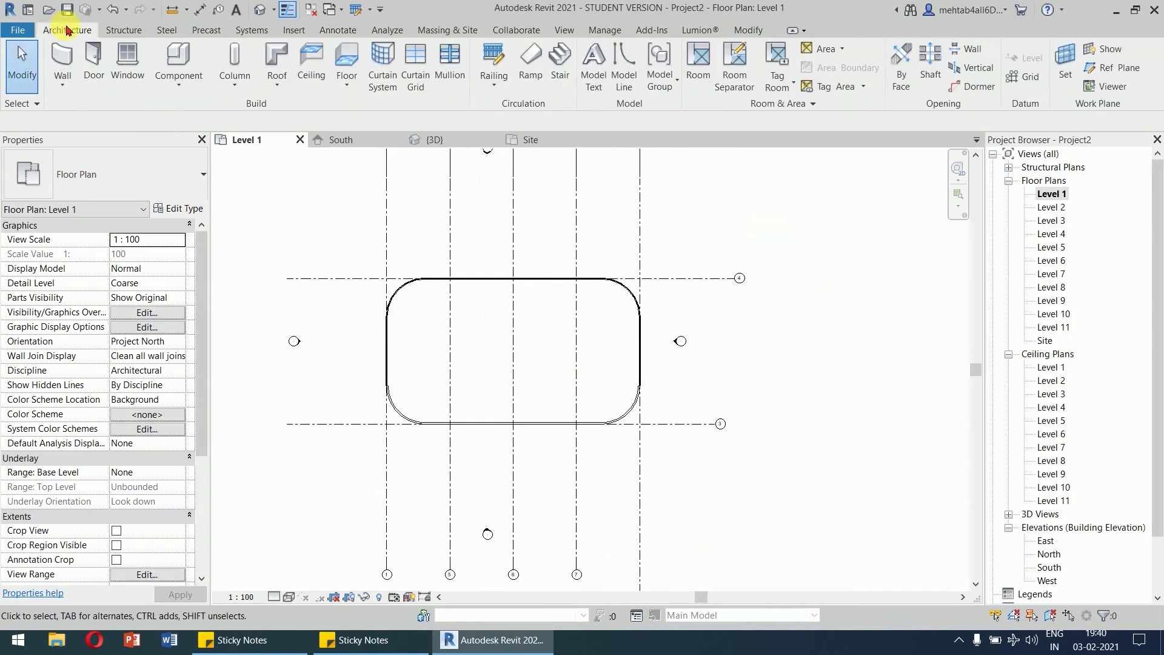
{"action": "scroll", "coordinate": [716, 249], "scroll_direction": "down", "scroll_amount": 1}
{"action": "middle_click_drag", "start_coordinate": [733, 225], "coordinate": [761, 278]}
{"action": "scroll", "coordinate": [579, 196], "scroll_direction": "up", "scroll_amount": 3}
{"action": "left_click", "coordinate": [577, 198]}
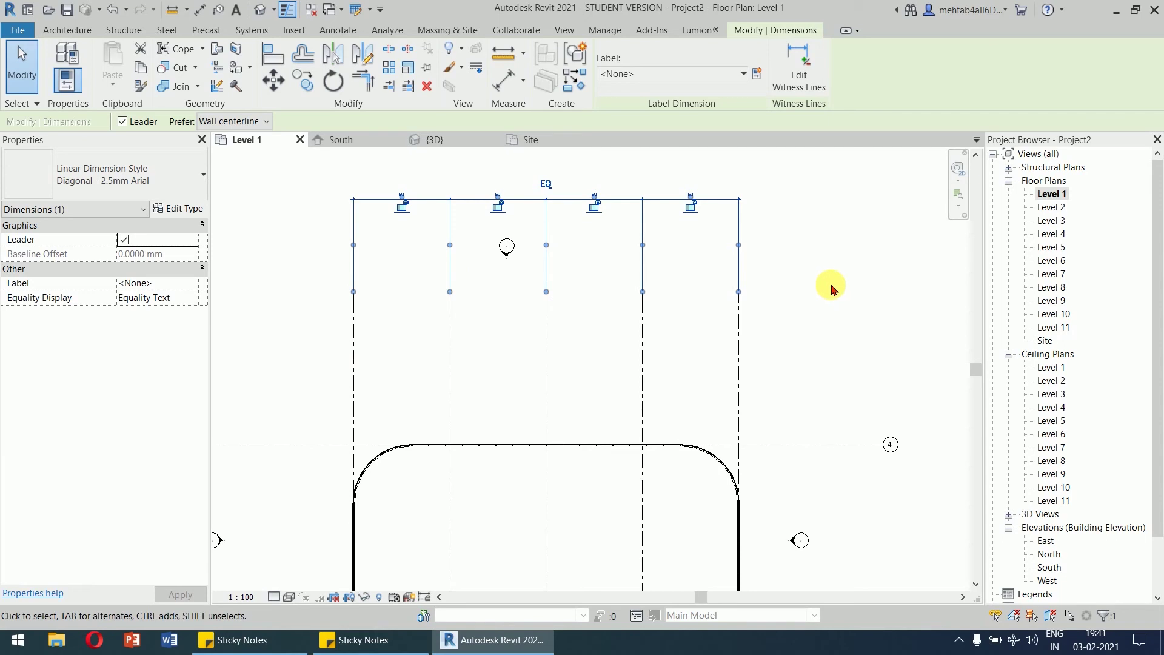
{"action": "key", "text": "Delete"}
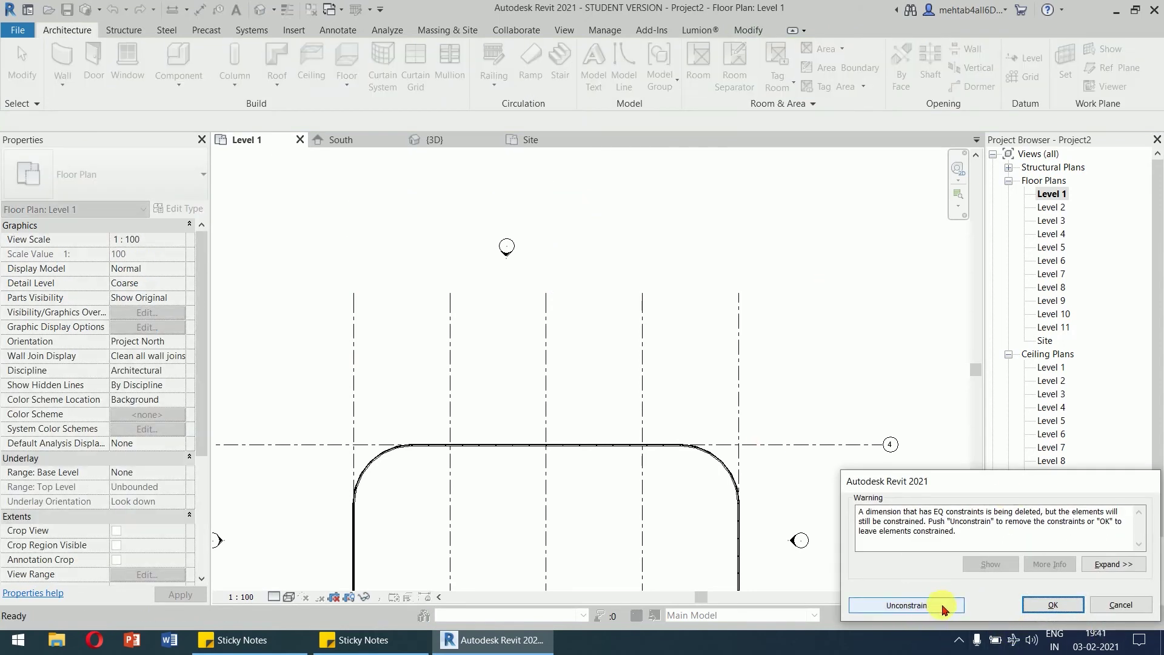
{"action": "left_click", "coordinate": [1120, 605]}
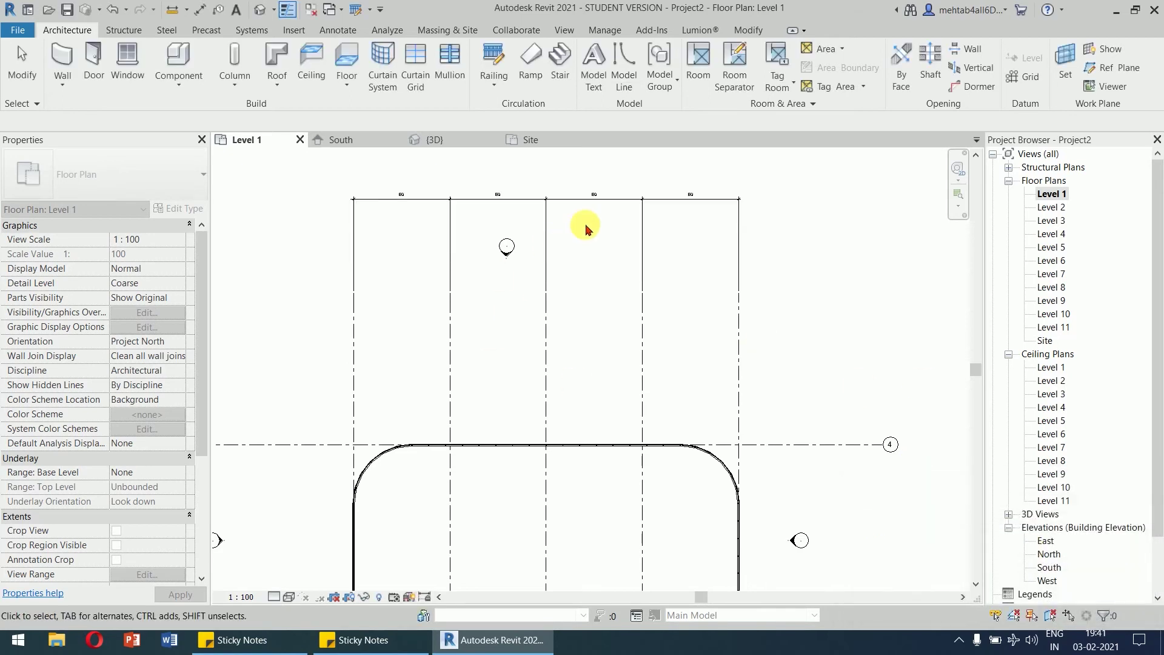
Delete the equality dimension string with its constraints removed and check the spacing on both sides of the fourth vertical grid line.
{"action": "left_click", "coordinate": [551, 218]}
{"action": "key", "text": "Delete"}
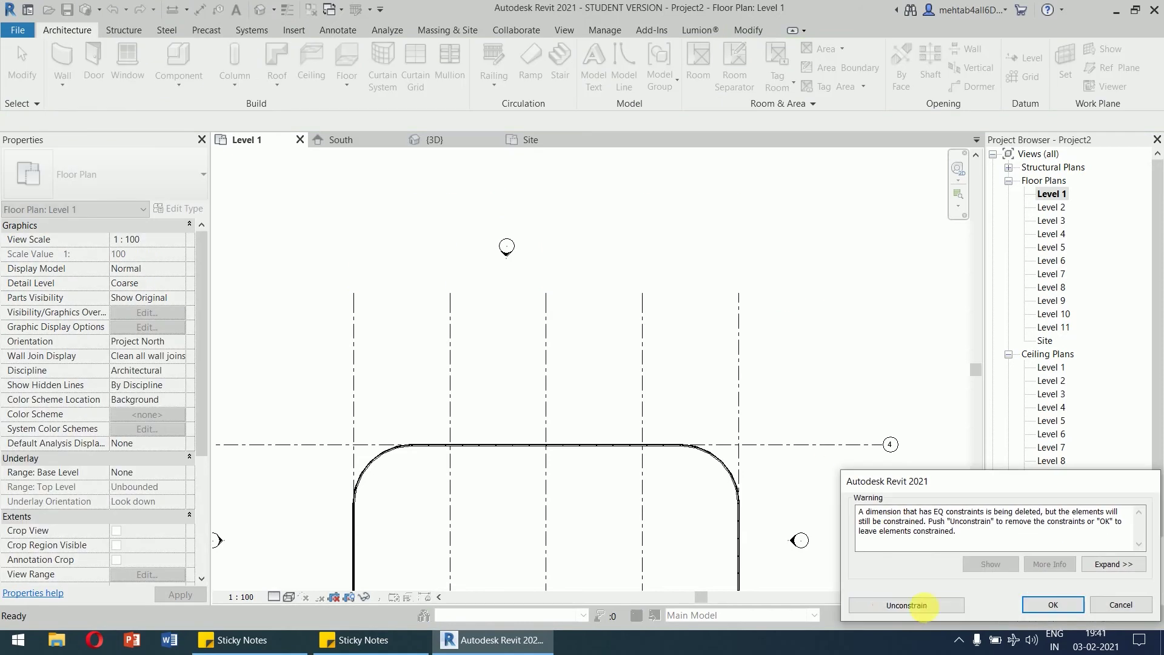
{"action": "left_click", "coordinate": [925, 605]}
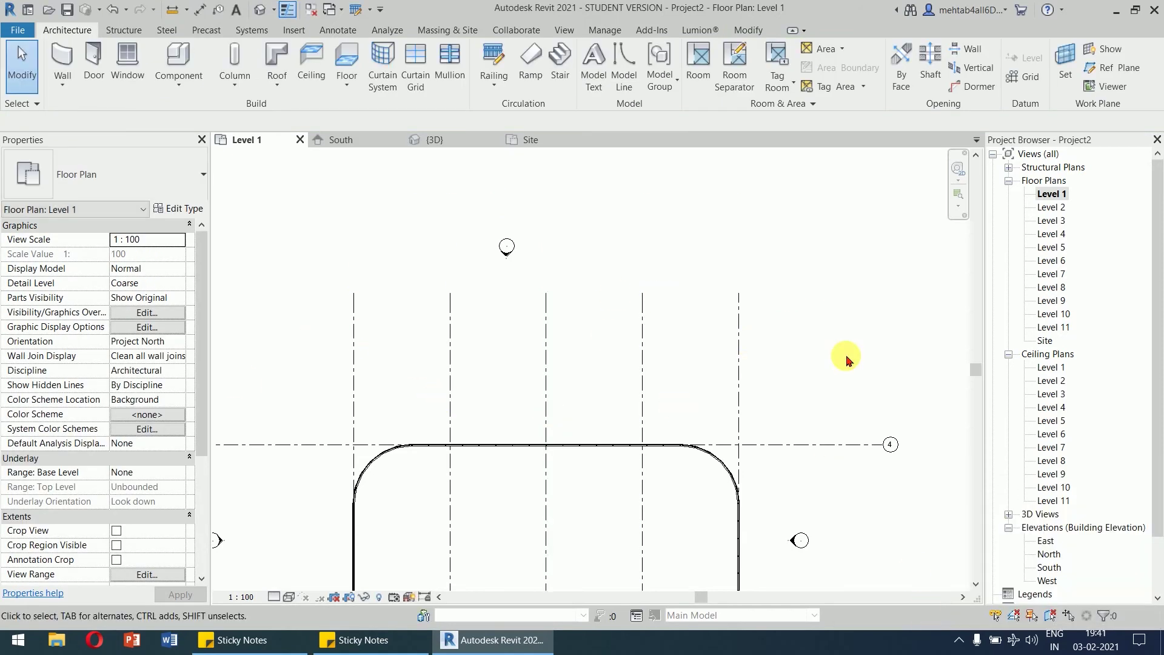
{"action": "left_click", "coordinate": [643, 337]}
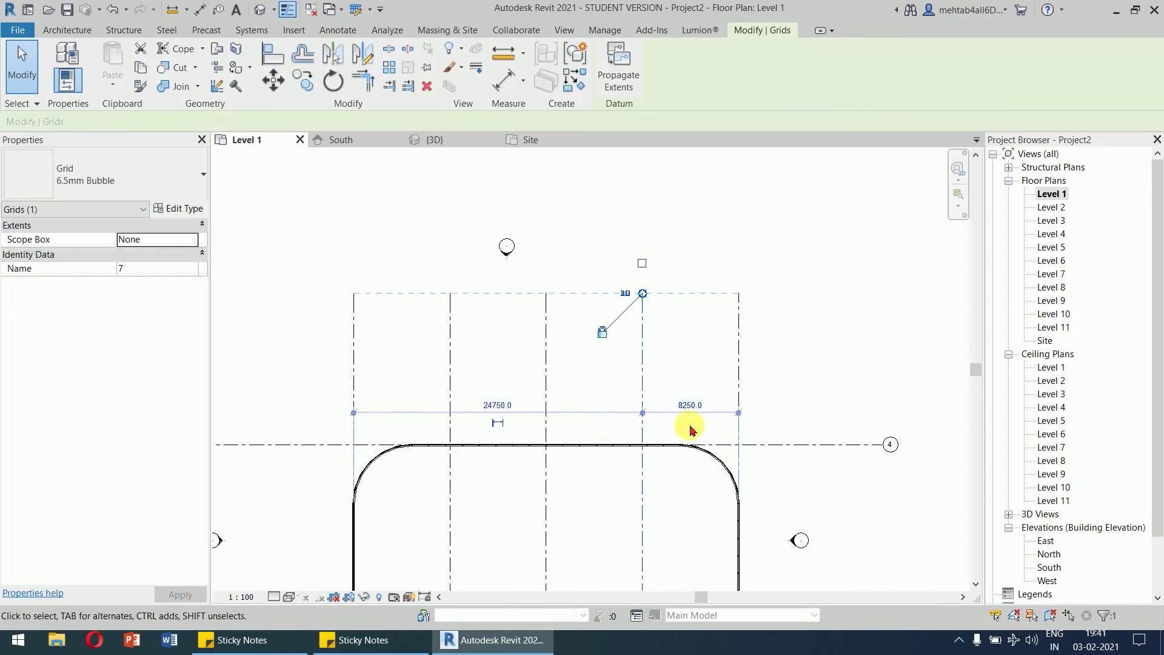
{"action": "left_click", "coordinate": [818, 340]}
Draw a horizontal grid line 6000 below the building's upper grid line, crossing all the vertical grid lines.
{"action": "scroll", "coordinate": [858, 384], "scroll_direction": "down", "scroll_amount": 3}
{"action": "middle_click_drag", "start_coordinate": [858, 384], "coordinate": [680, 262]}
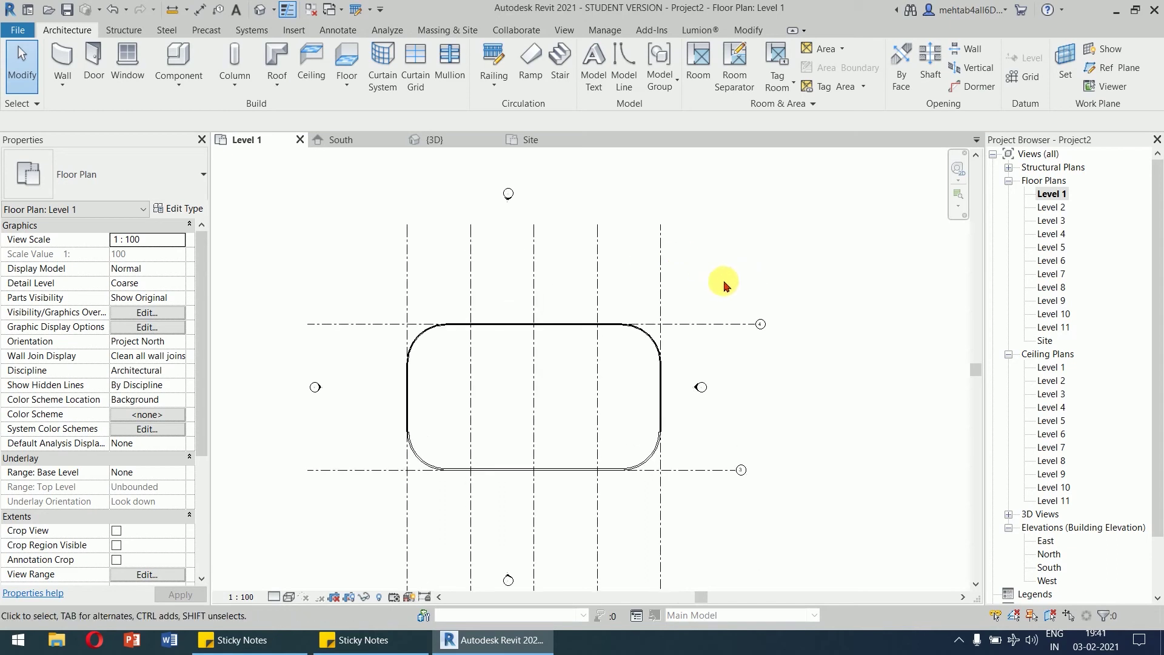
{"action": "key", "text": "g"}
{"action": "key", "text": "r"}
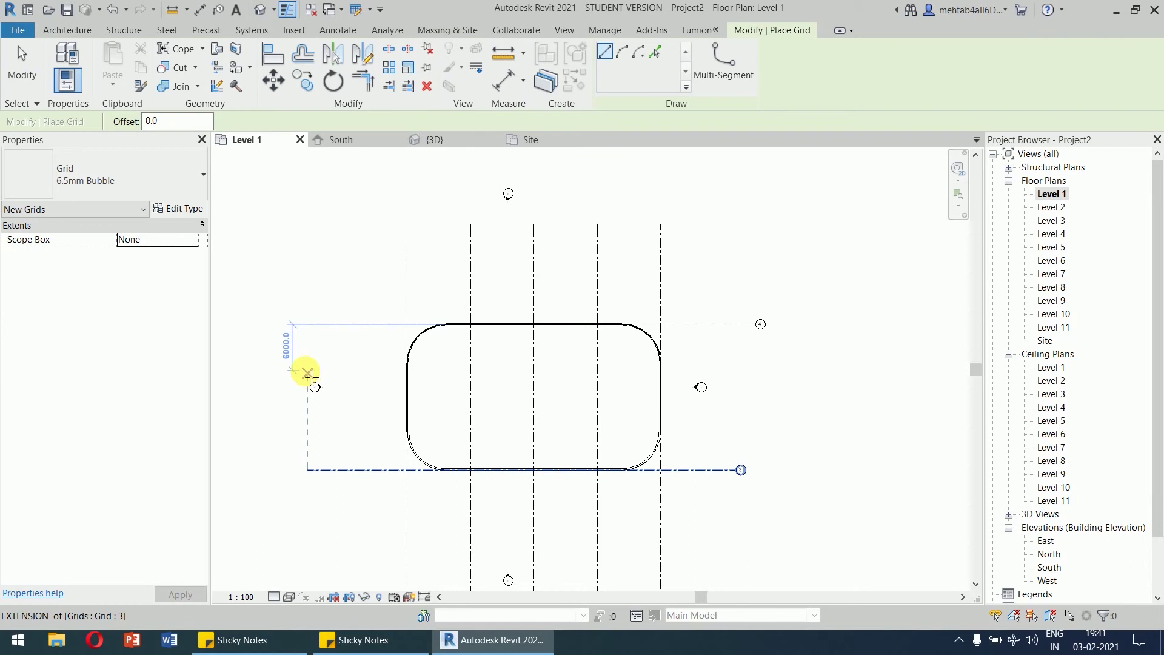
{"action": "left_click", "coordinate": [307, 370]}
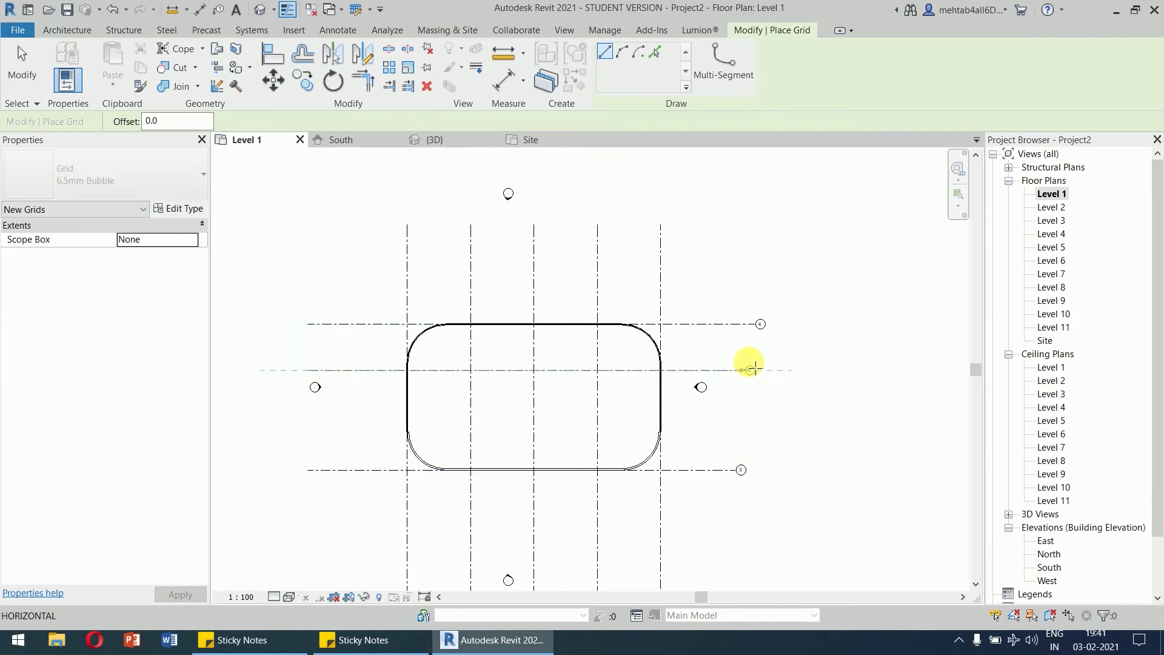
{"action": "left_click", "coordinate": [755, 370]}
Add another horizontal grid line offset 6000 below the one just drawn by picking that line.
{"action": "left_click", "coordinate": [655, 52]}
{"action": "double_click", "coordinate": [151, 121]}
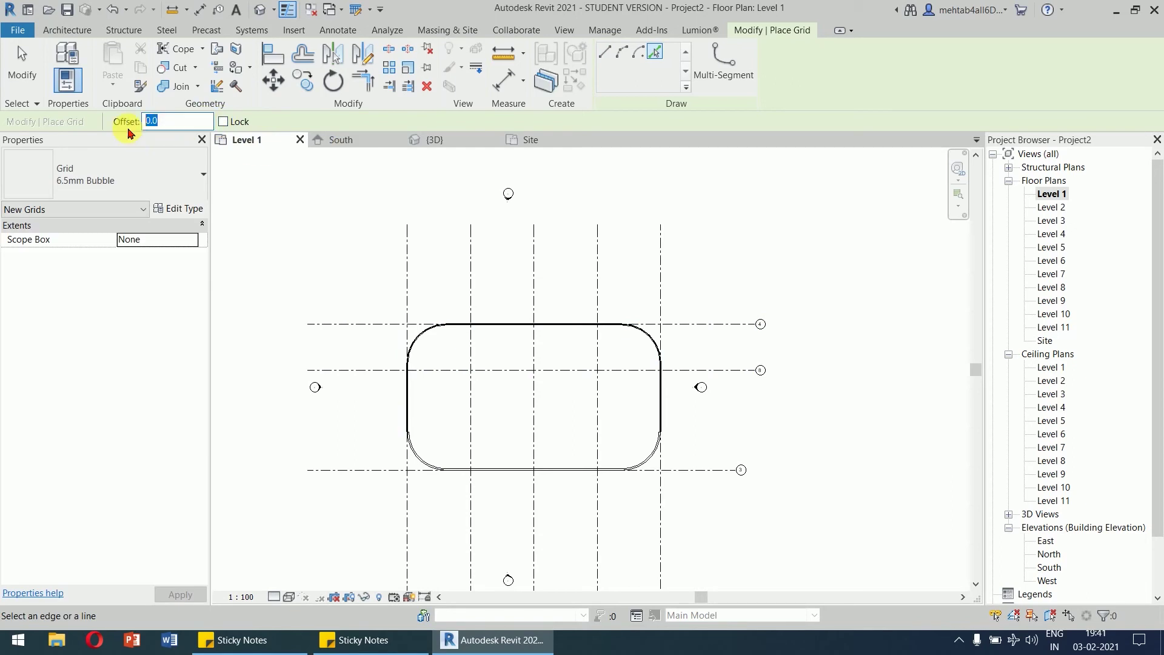
{"action": "type", "text": "6000"}
{"action": "key", "text": "Return"}
{"action": "left_click", "coordinate": [376, 372]}
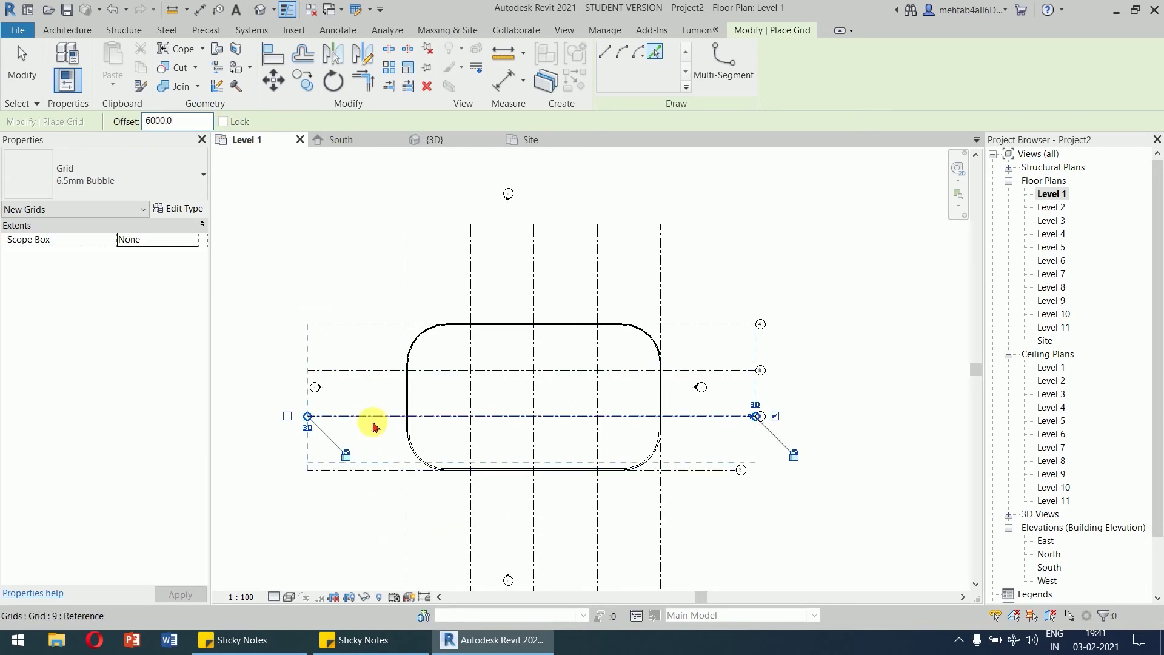
{"action": "key", "text": "Escape"}
{"action": "key", "text": "Escape"}
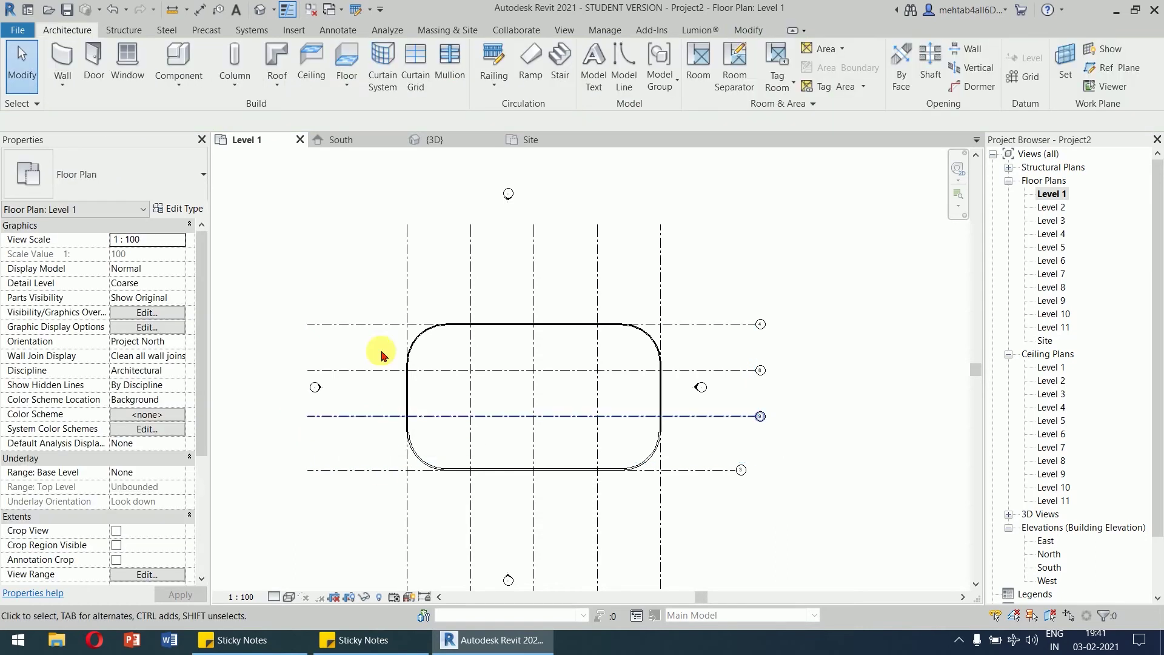
Place an aligned dimension string across the four horizontal grid lines beside the building and make their spacings equal.
{"action": "left_click", "coordinate": [338, 30]}
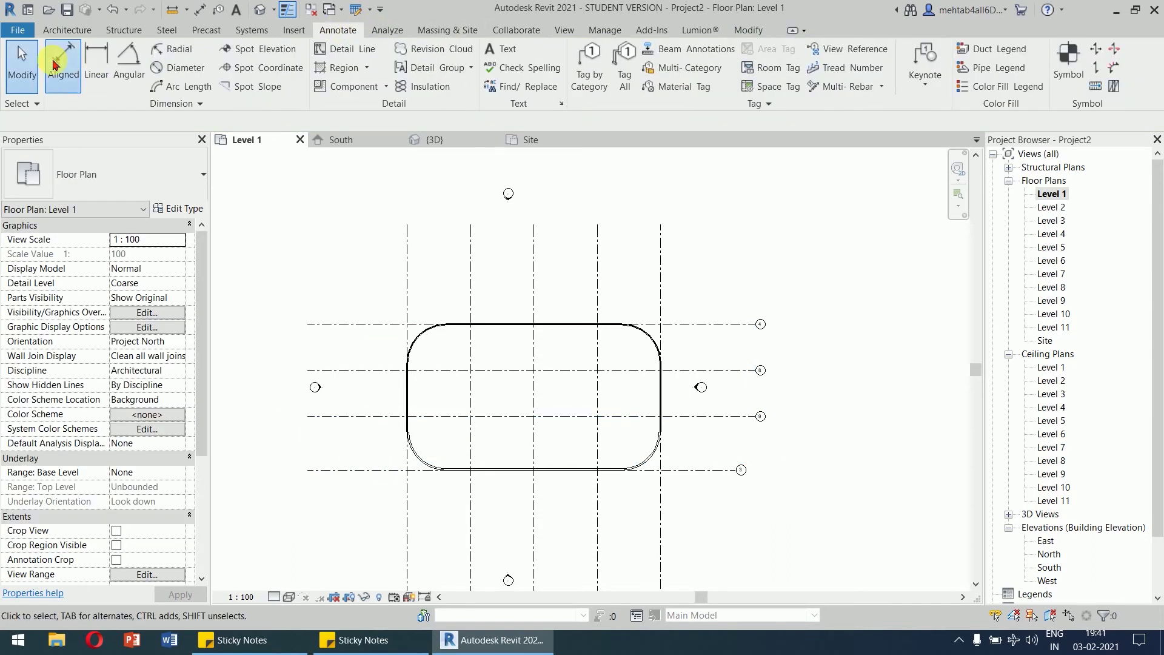
{"action": "left_click", "coordinate": [48, 60]}
{"action": "left_click", "coordinate": [378, 325]}
{"action": "left_click", "coordinate": [380, 369]}
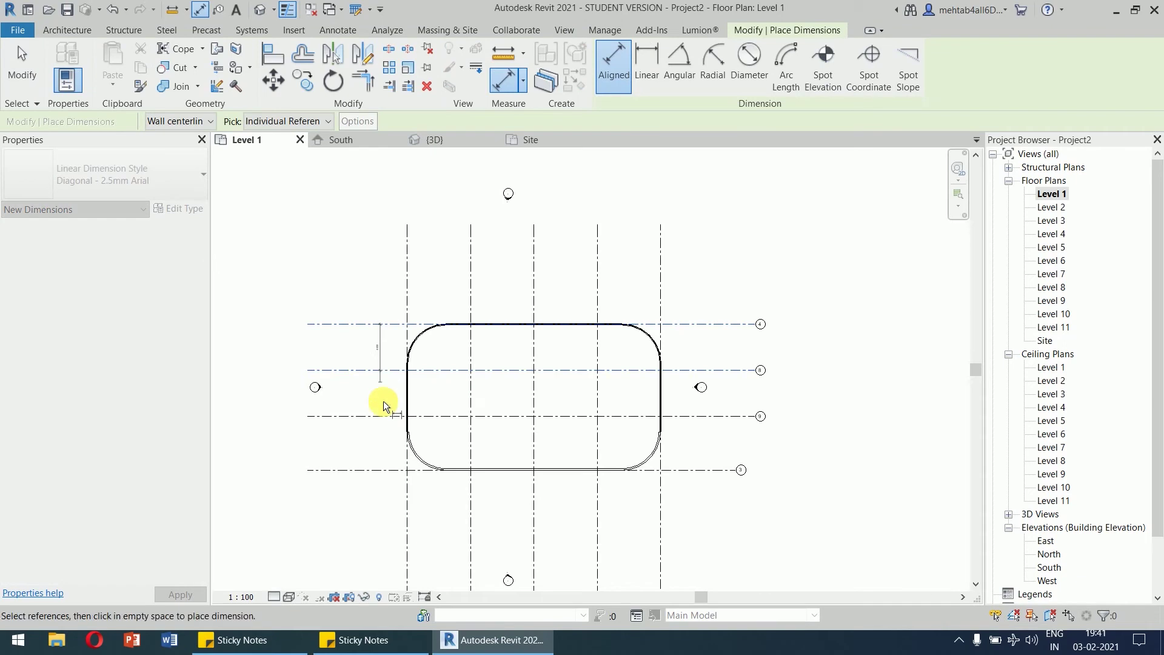
{"action": "left_click", "coordinate": [382, 416]}
{"action": "left_click", "coordinate": [382, 469]}
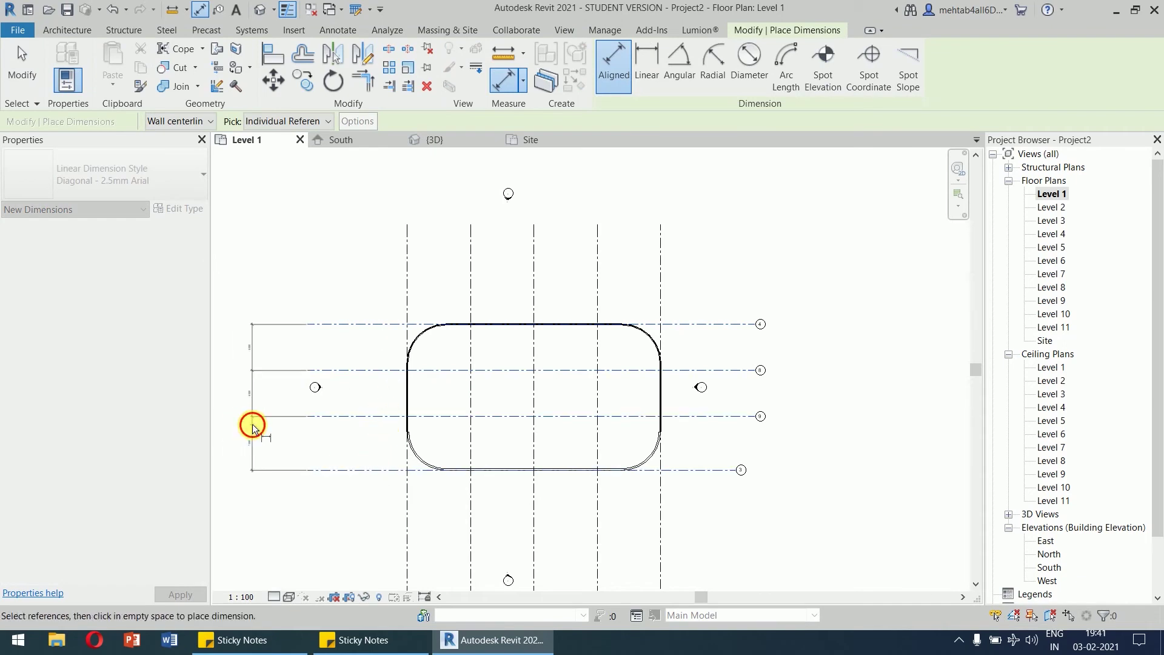
{"action": "left_click", "coordinate": [253, 425]}
{"action": "scroll", "coordinate": [271, 389], "scroll_direction": "up", "scroll_amount": 3}
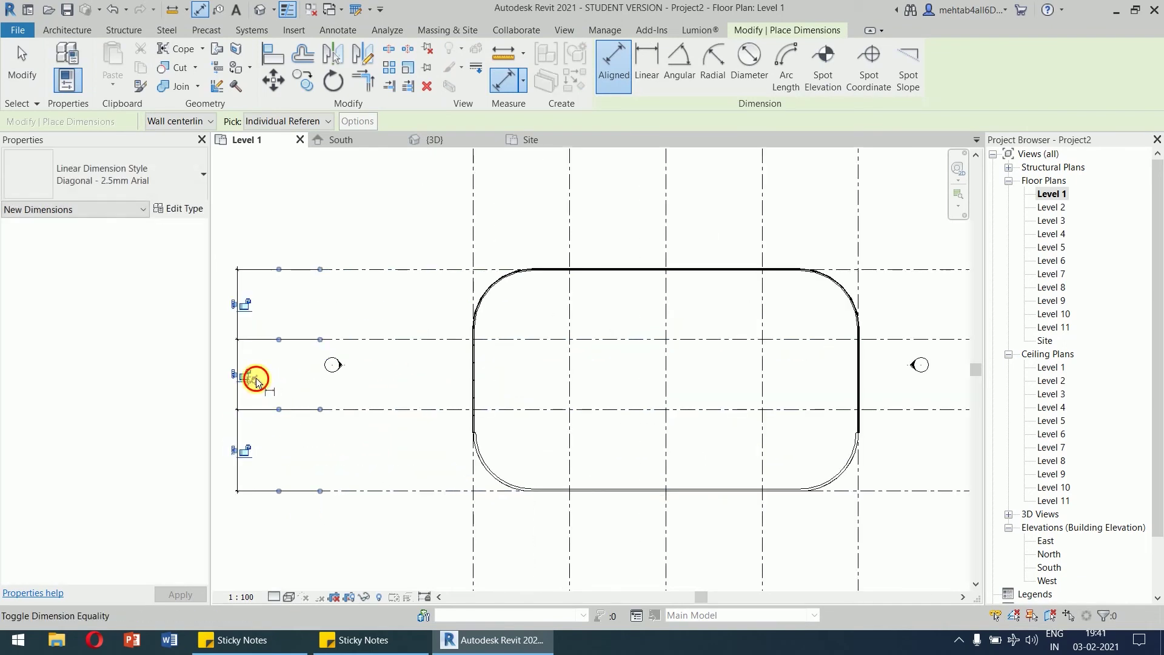
{"action": "key", "text": "Escape"}
{"action": "key", "text": "Escape"}
{"action": "scroll", "coordinate": [303, 388], "scroll_direction": "down", "scroll_amount": 3}
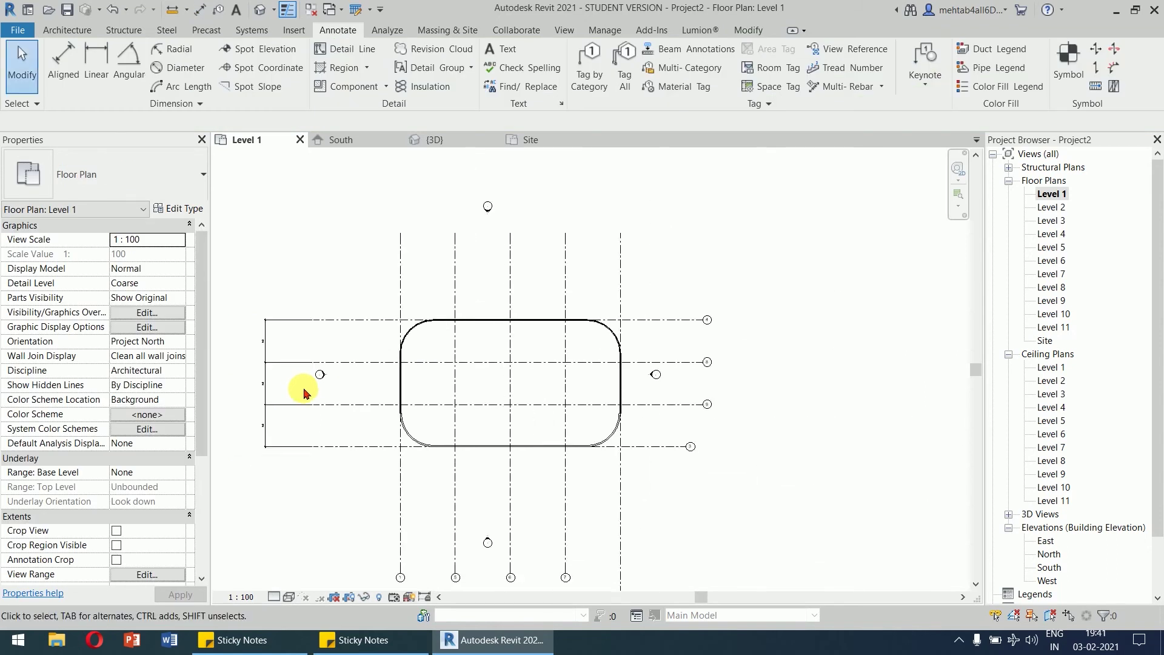
Delete the equality dimension string from the four horizontal grid lines.
{"action": "scroll", "coordinate": [468, 374], "scroll_direction": "up", "scroll_amount": 1}
{"action": "middle_click_drag", "start_coordinate": [555, 381], "coordinate": [826, 372]}
{"action": "left_click", "coordinate": [449, 382]}
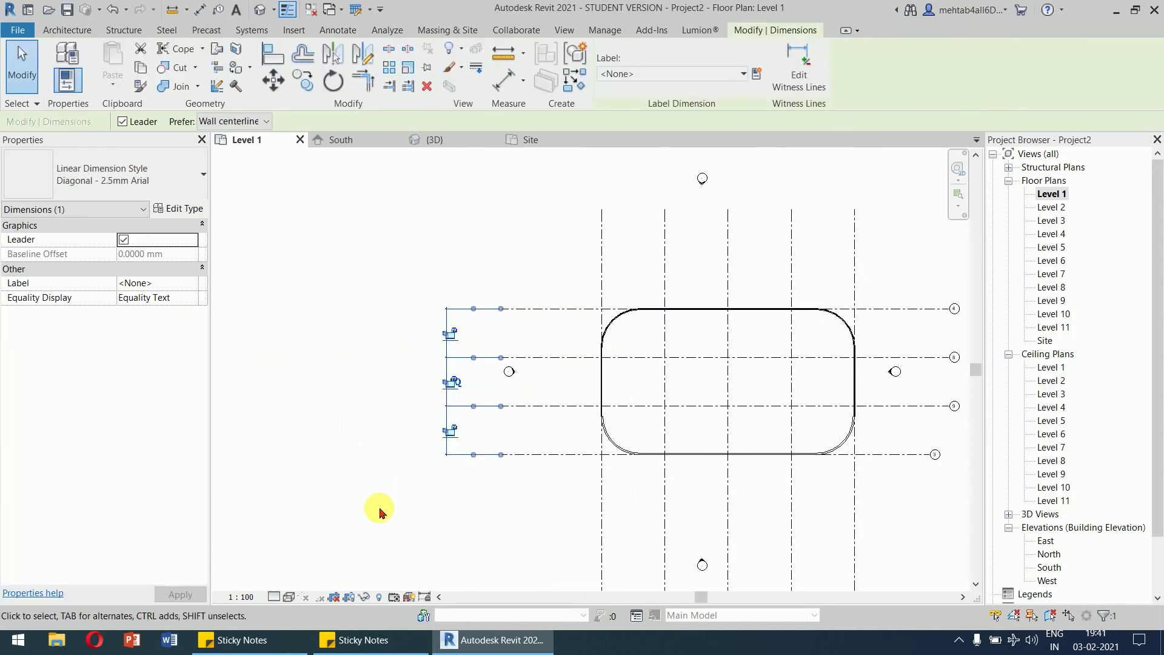
{"action": "key", "text": "Delete"}
{"action": "left_click", "coordinate": [936, 605]}
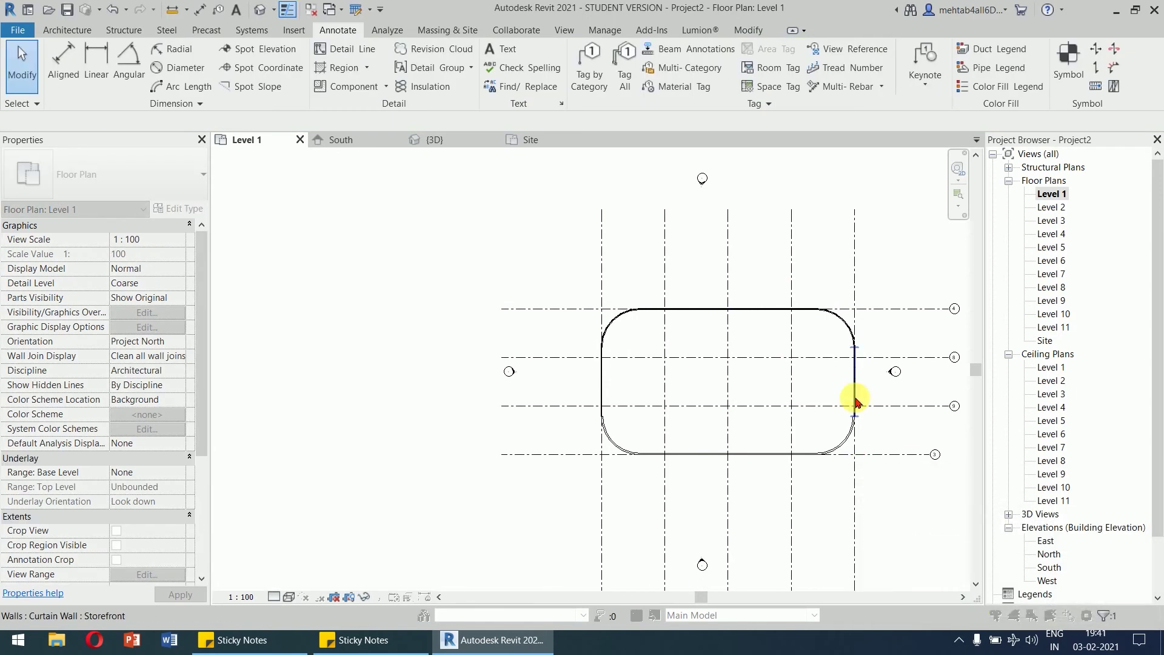
Examine the finished grid in the Site plan and the Level 1 plan, including the upper horizontal grid line.
{"action": "scroll", "coordinate": [738, 392], "scroll_direction": "down", "scroll_amount": 2}
{"action": "middle_click_drag", "start_coordinate": [738, 392], "coordinate": [607, 392]}
{"action": "double_click", "coordinate": [1046, 342]}
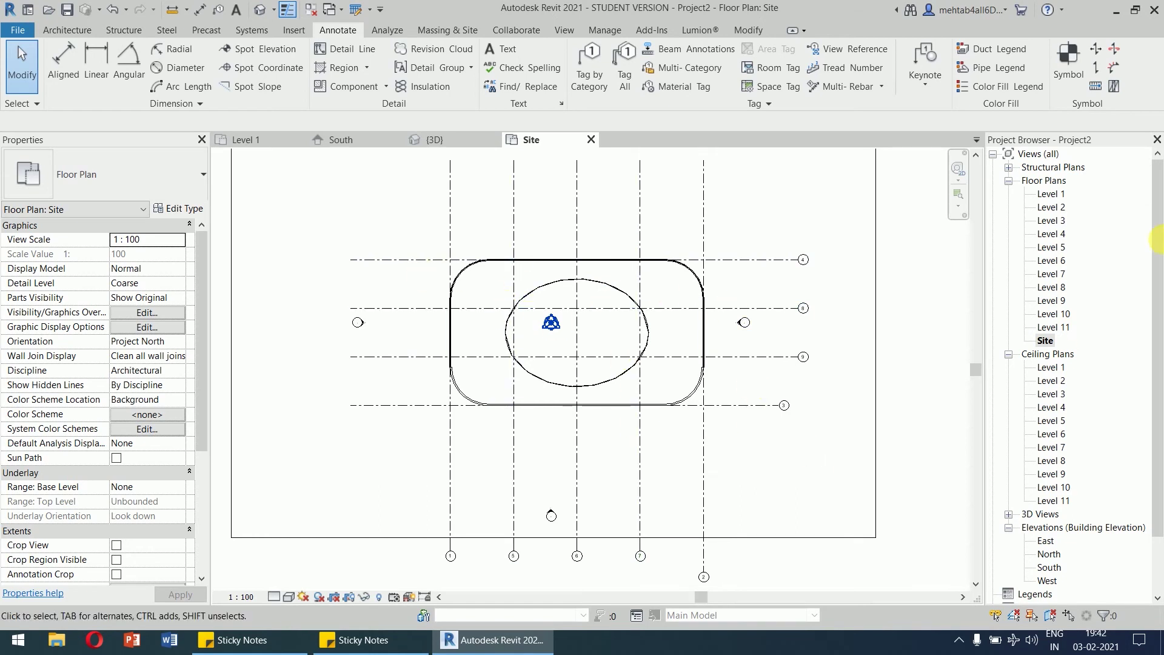
{"action": "double_click", "coordinate": [1055, 195]}
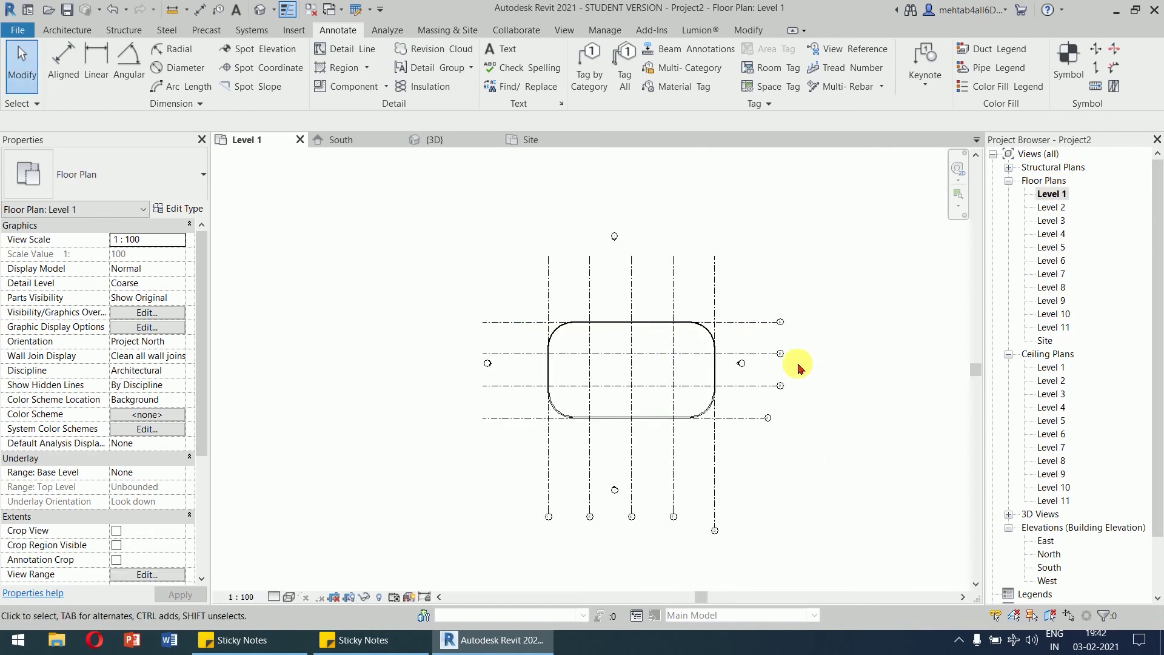
{"action": "scroll", "coordinate": [649, 333], "scroll_direction": "up", "scroll_amount": 2}
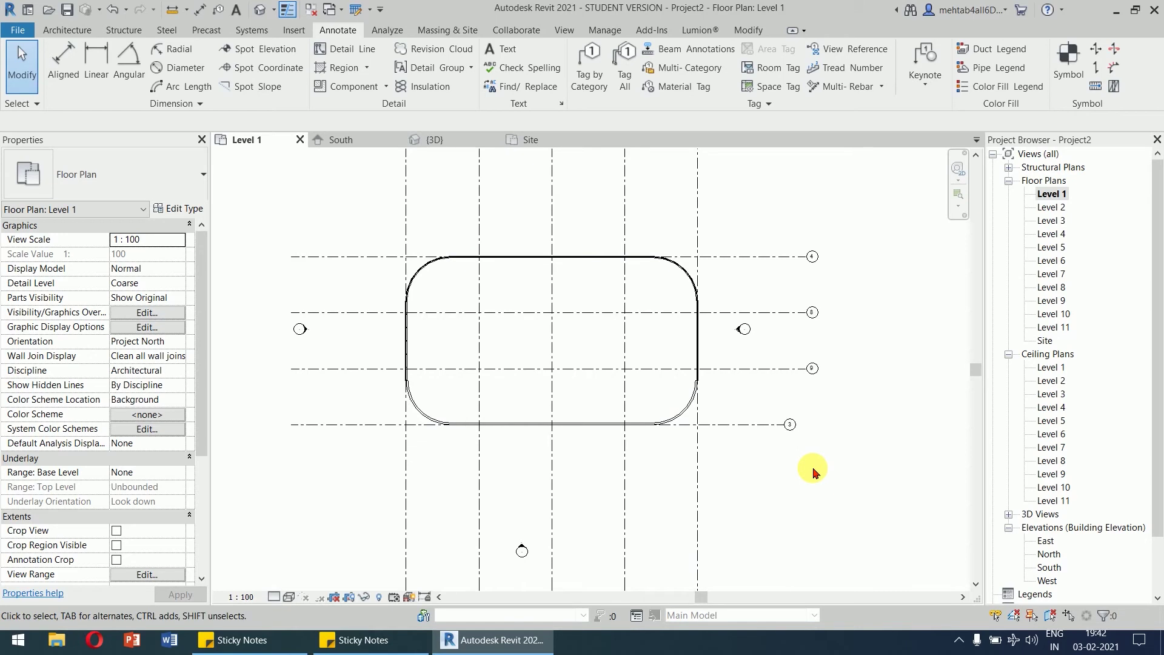
{"action": "left_click", "coordinate": [739, 258]}
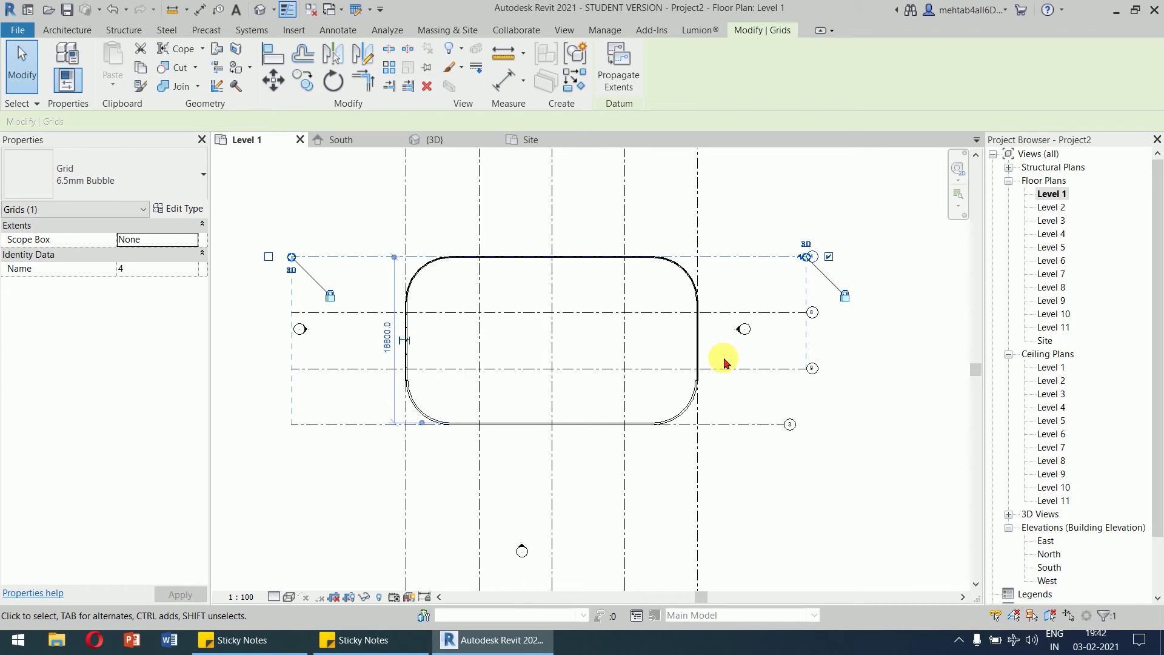
{"action": "left_click", "coordinate": [835, 473]}
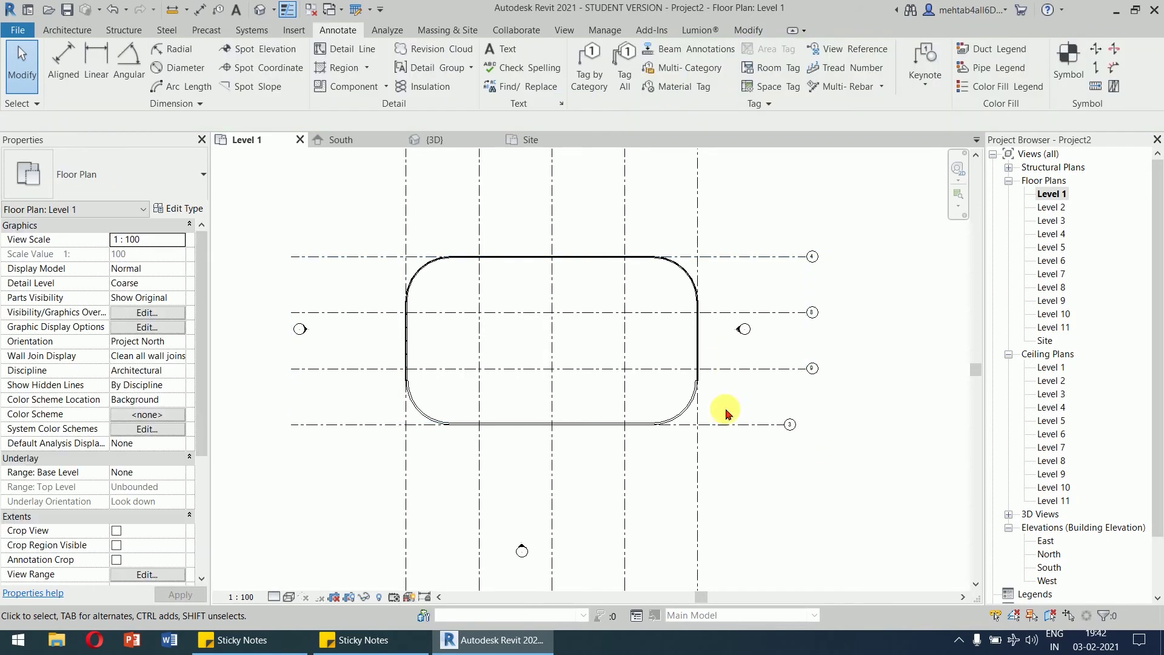
Start placing a structural column and check which column types are available in the project.
{"action": "left_click", "coordinate": [57, 30]}
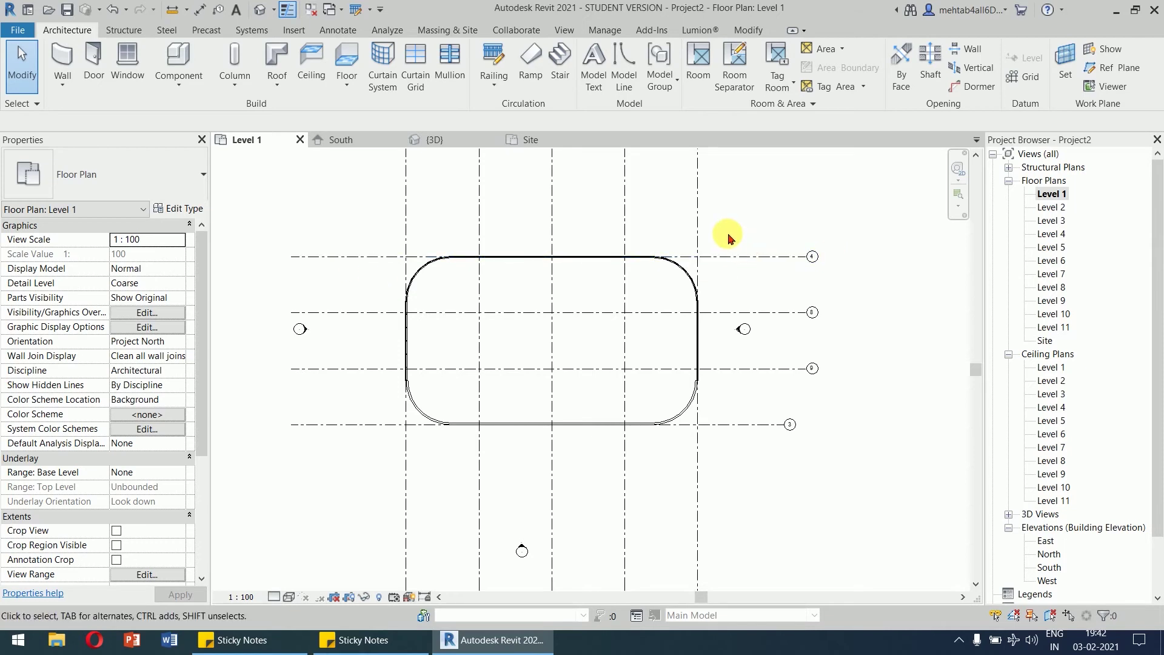
{"action": "left_click", "coordinate": [235, 79]}
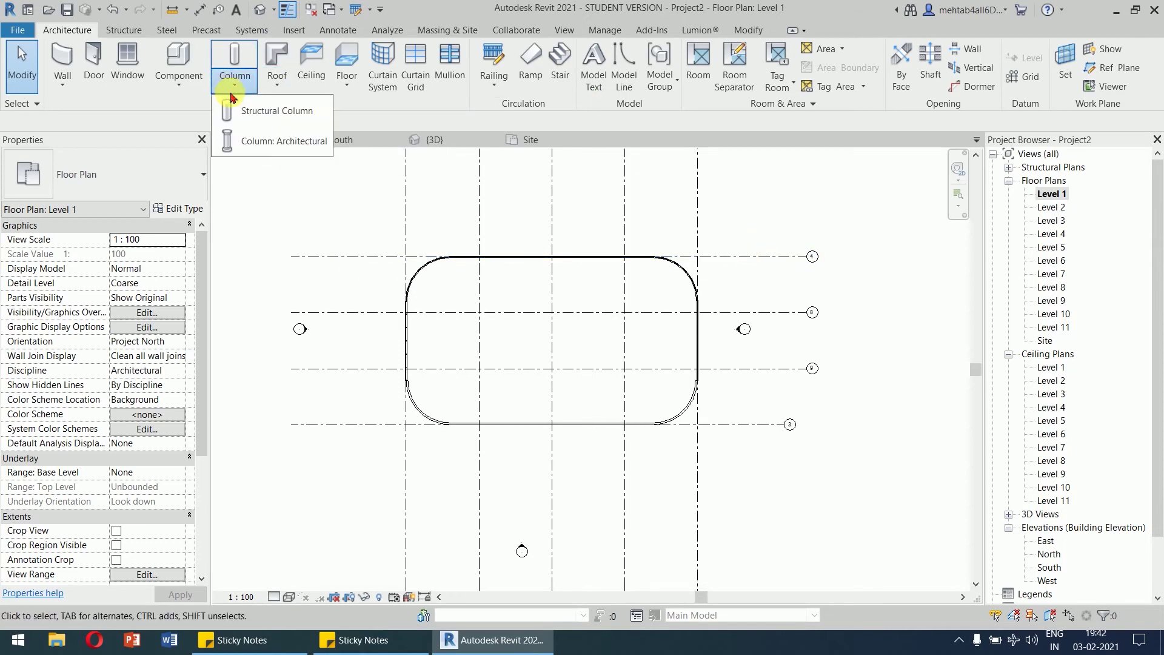
{"action": "left_click", "coordinate": [273, 116]}
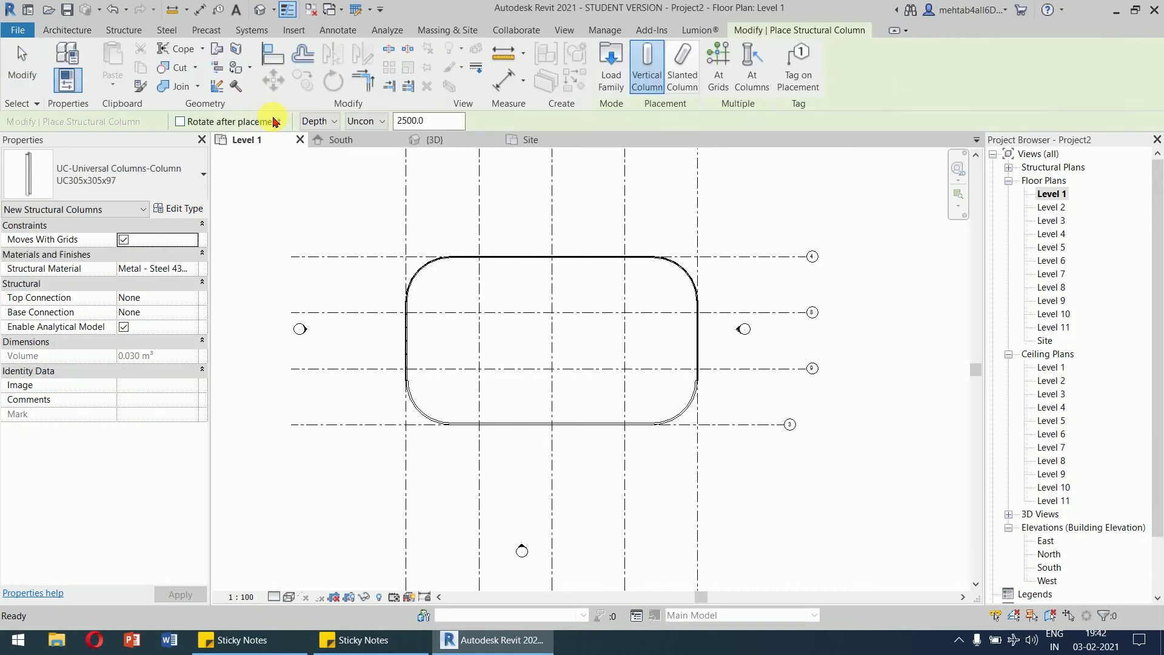
{"action": "left_click", "coordinate": [137, 182]}
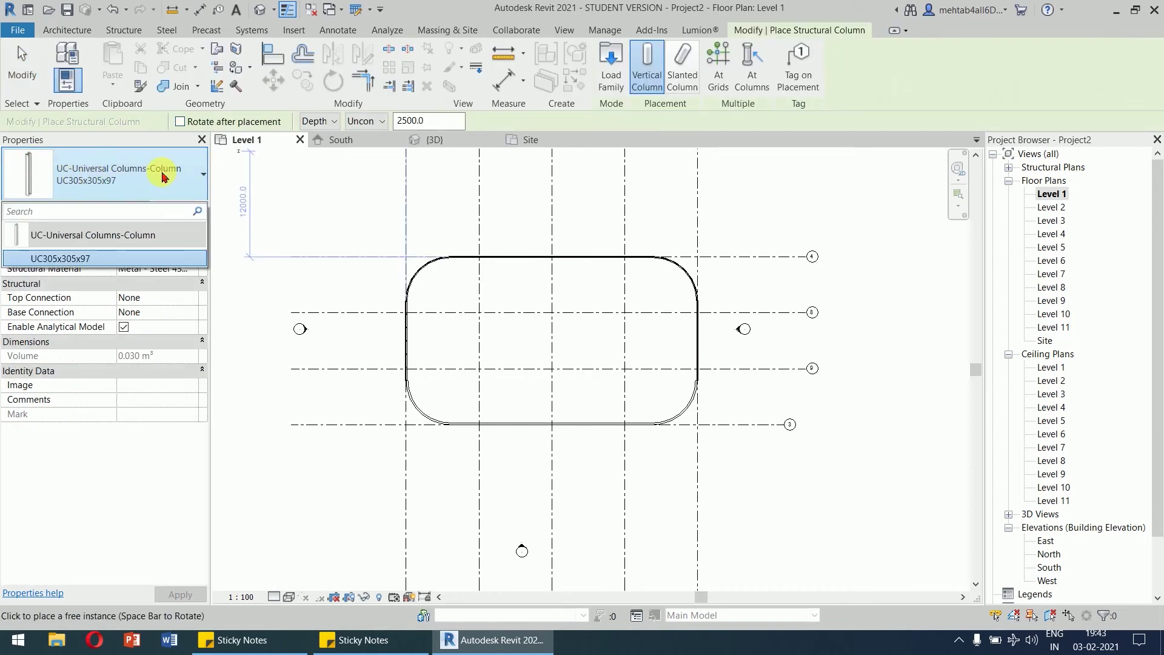
{"action": "left_click", "coordinate": [167, 176]}
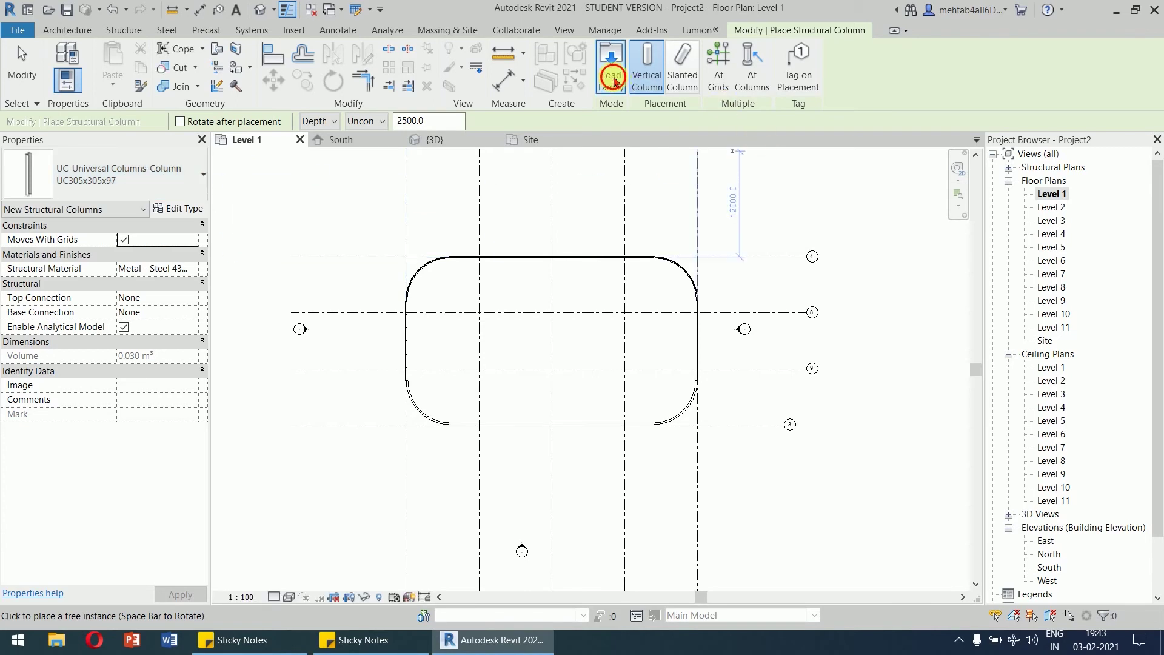
Browse the imperial family library to the Concrete folder under Structural Columns.
{"action": "left_click", "coordinate": [611, 68]}
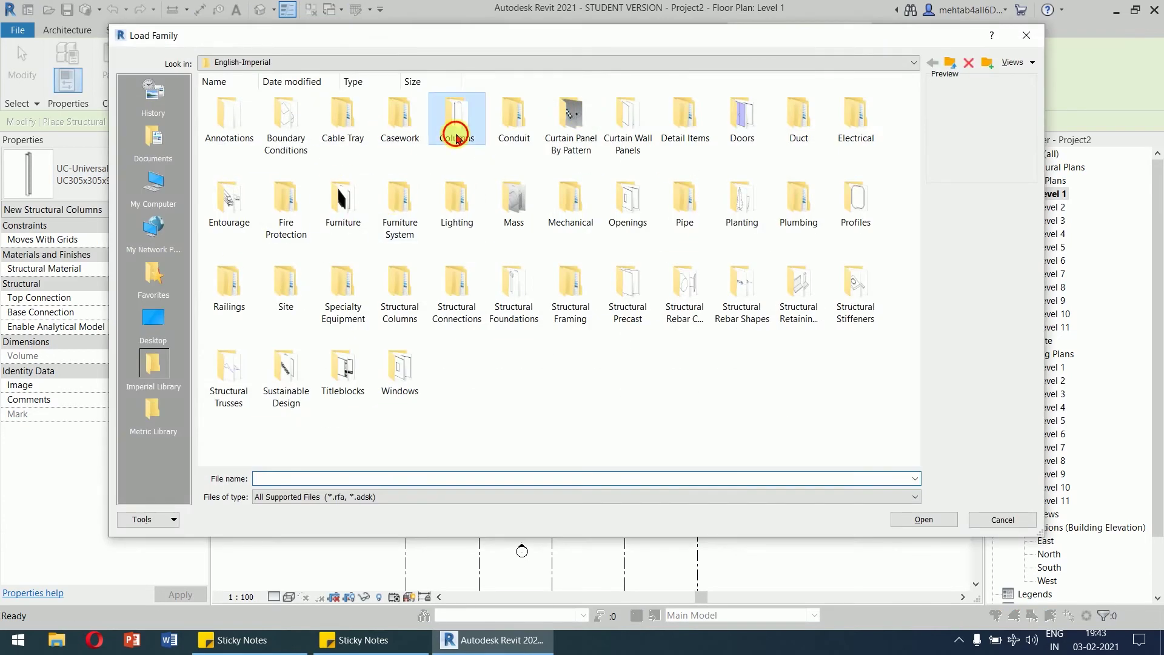
{"action": "double_click", "coordinate": [456, 117]}
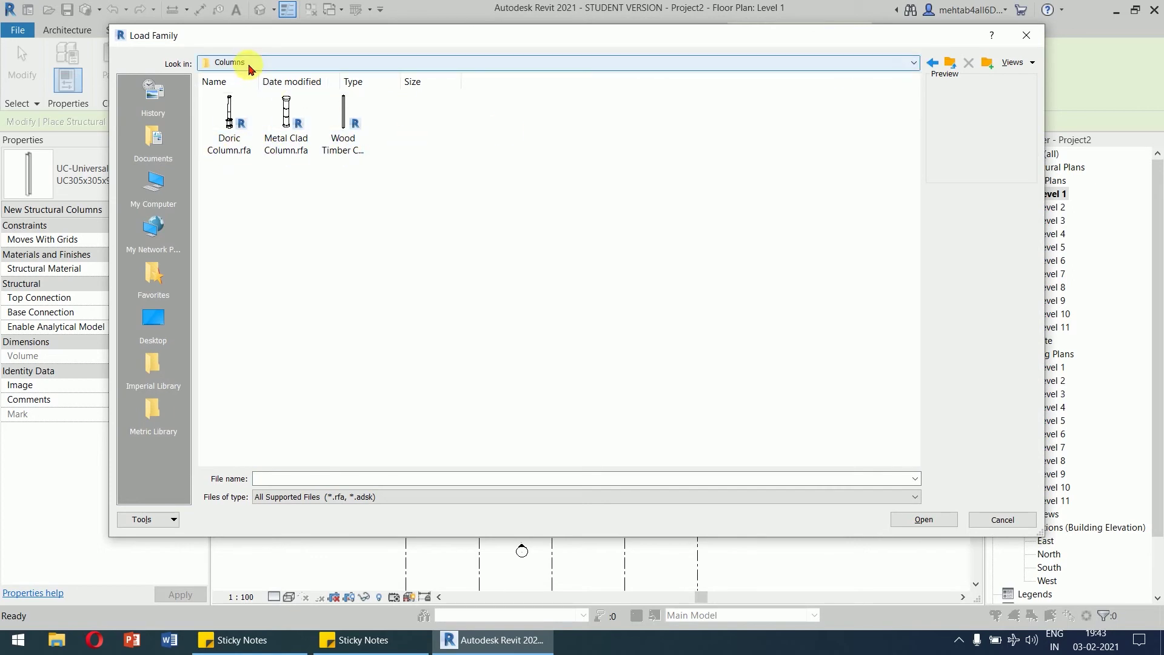
{"action": "left_click", "coordinate": [949, 63]}
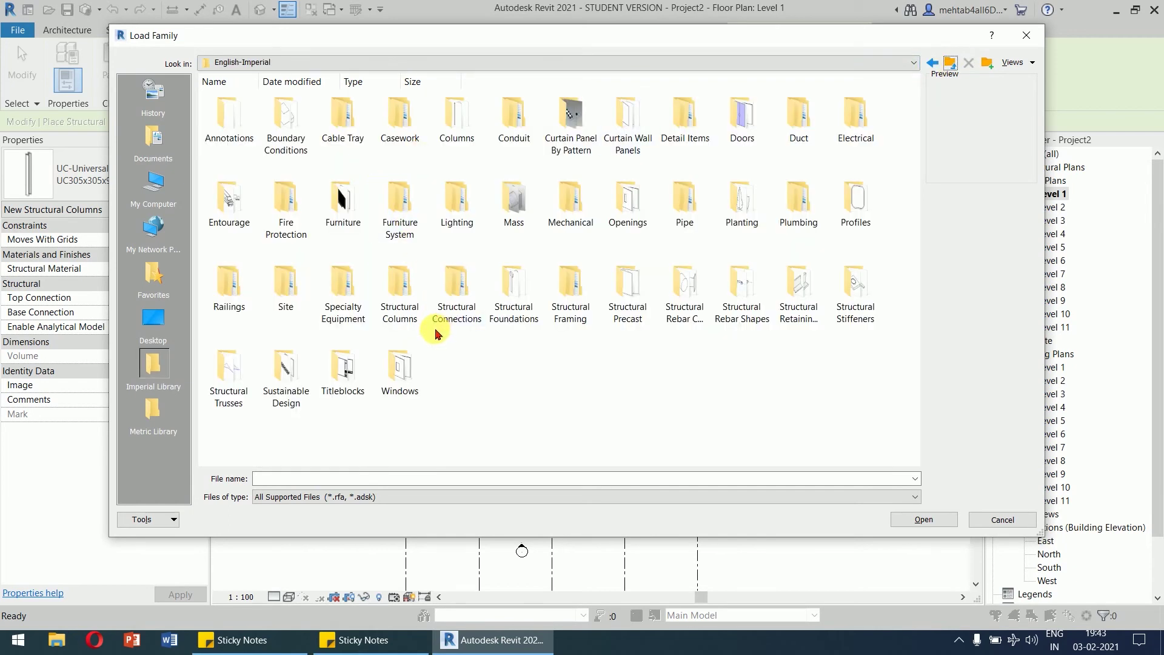
{"action": "double_click", "coordinate": [403, 303]}
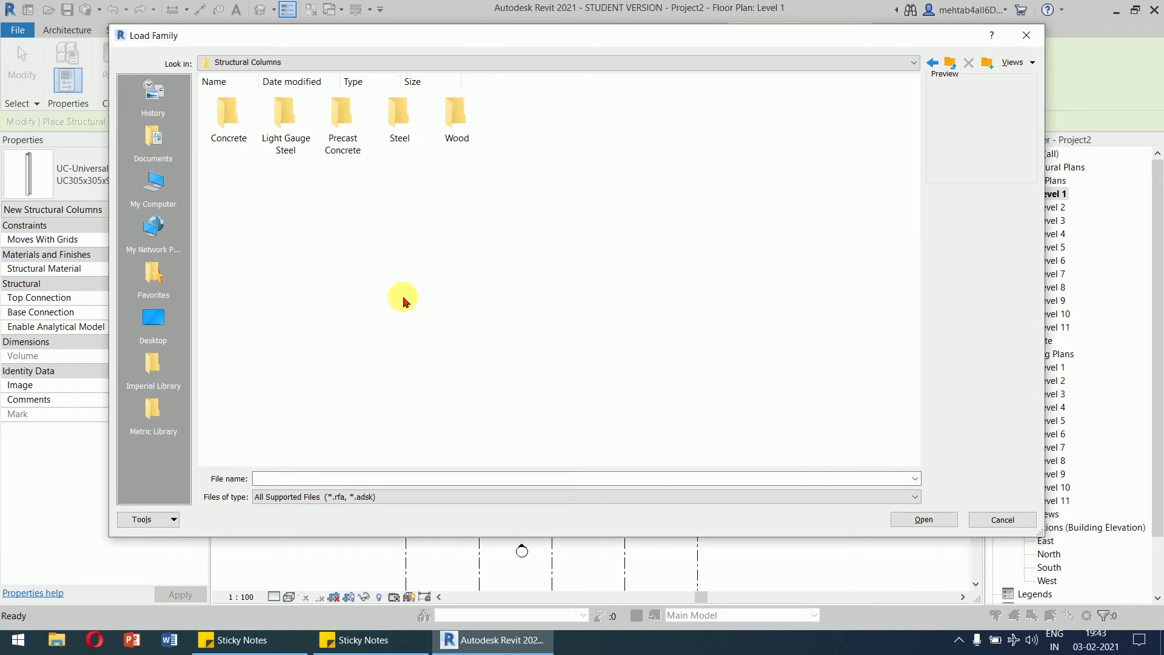
{"action": "double_click", "coordinate": [230, 142]}
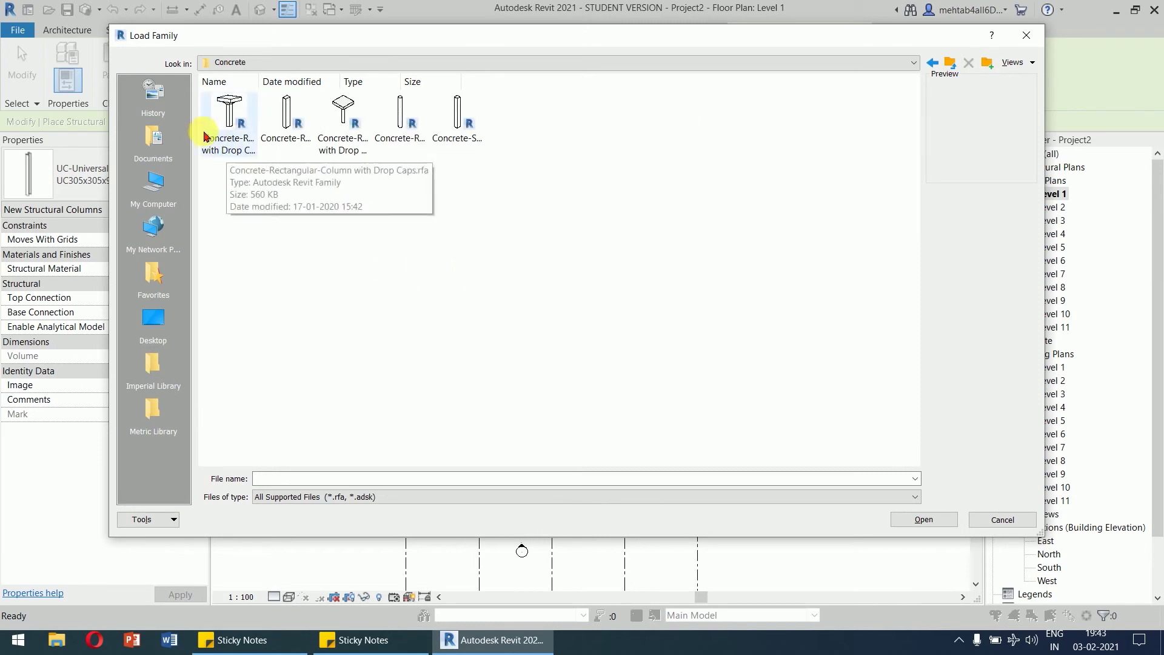
Show the concrete column families as large icons, compare their previews and load Concrete-Round-Column.rfa.
{"action": "right_click", "coordinate": [374, 200]}
{"action": "mouse_move", "coordinate": [426, 212]}
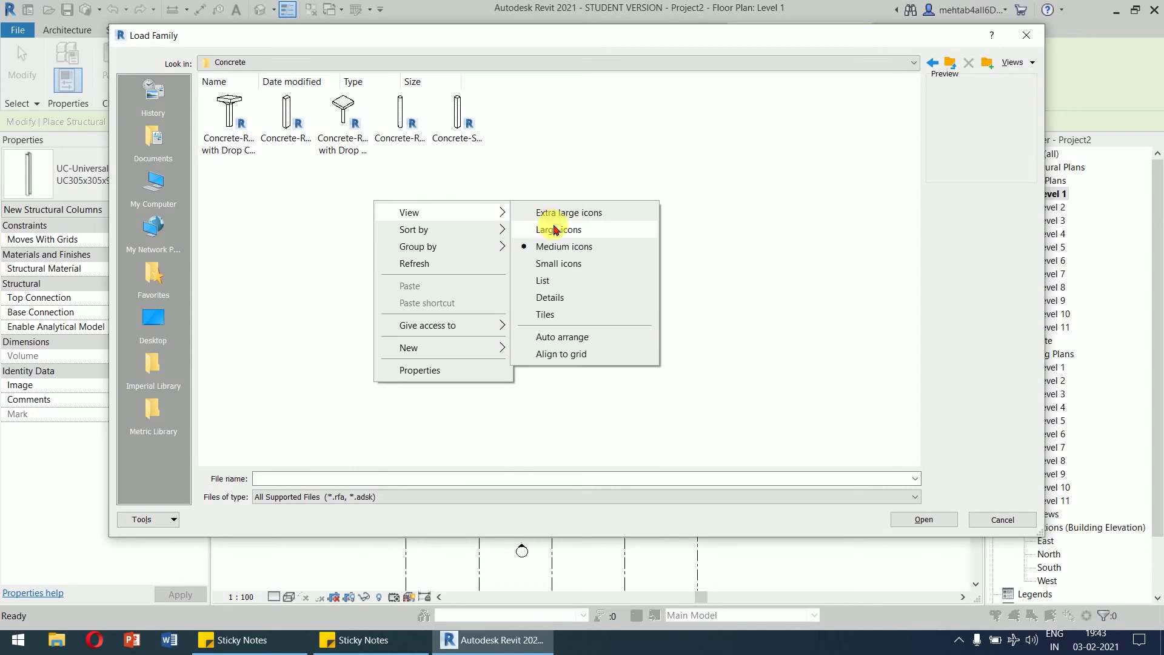
{"action": "left_click", "coordinate": [562, 234]}
{"action": "left_click", "coordinate": [642, 175]}
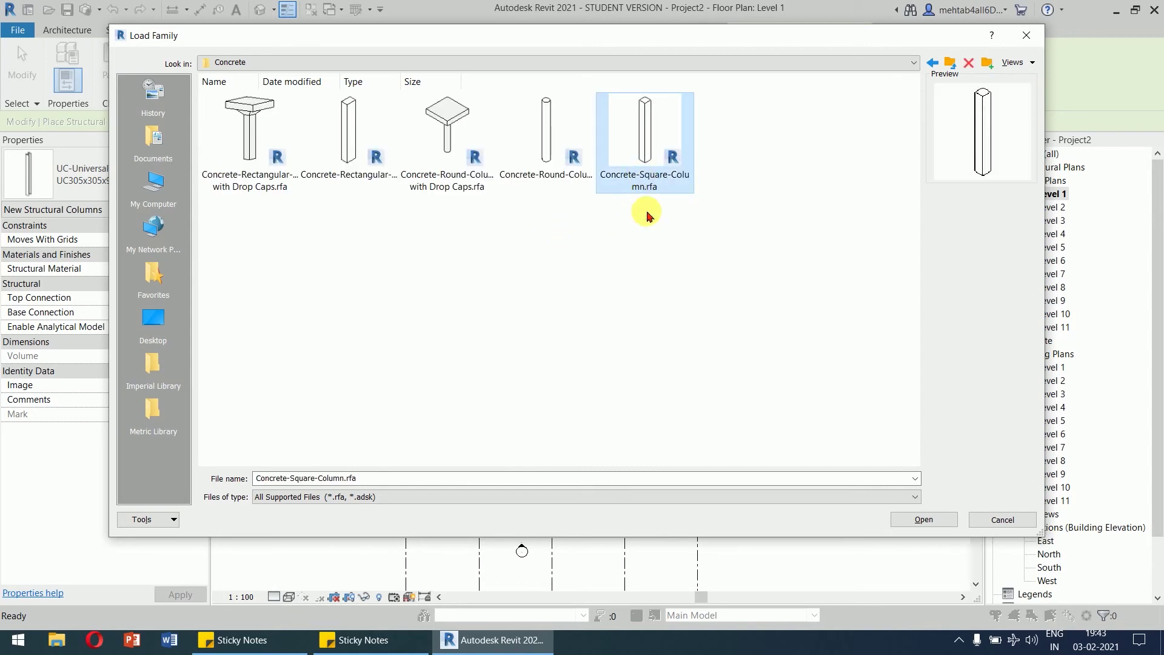
{"action": "left_click", "coordinate": [347, 174]}
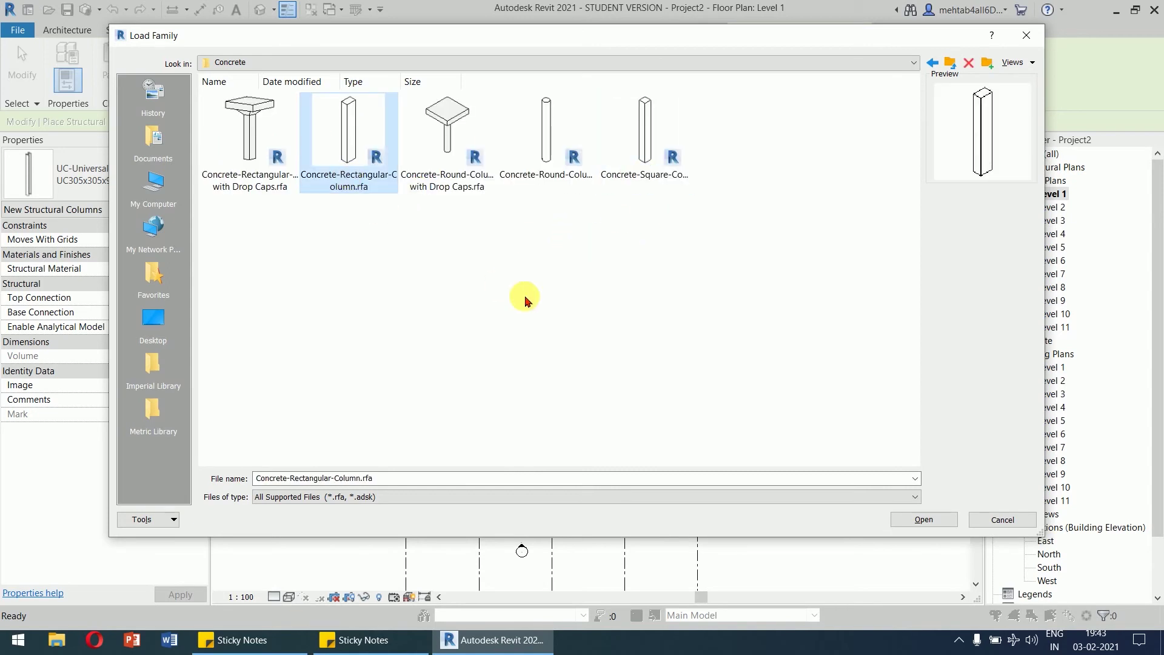
{"action": "left_click", "coordinate": [645, 180]}
{"action": "left_click", "coordinate": [537, 176]}
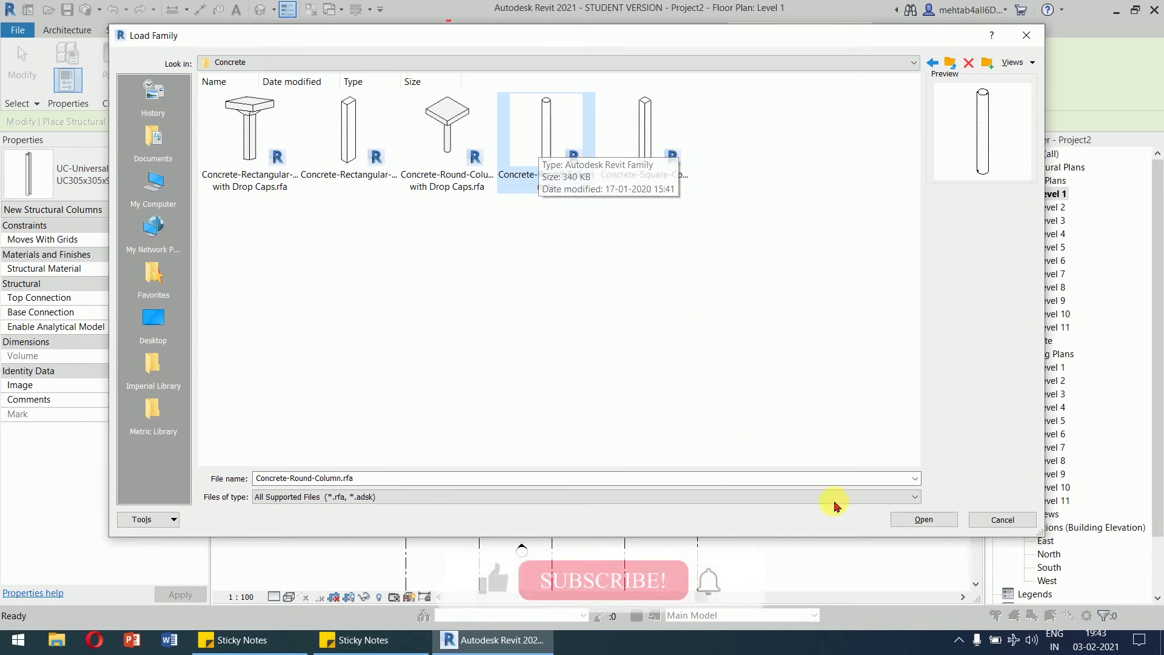
{"action": "left_click", "coordinate": [921, 525]}
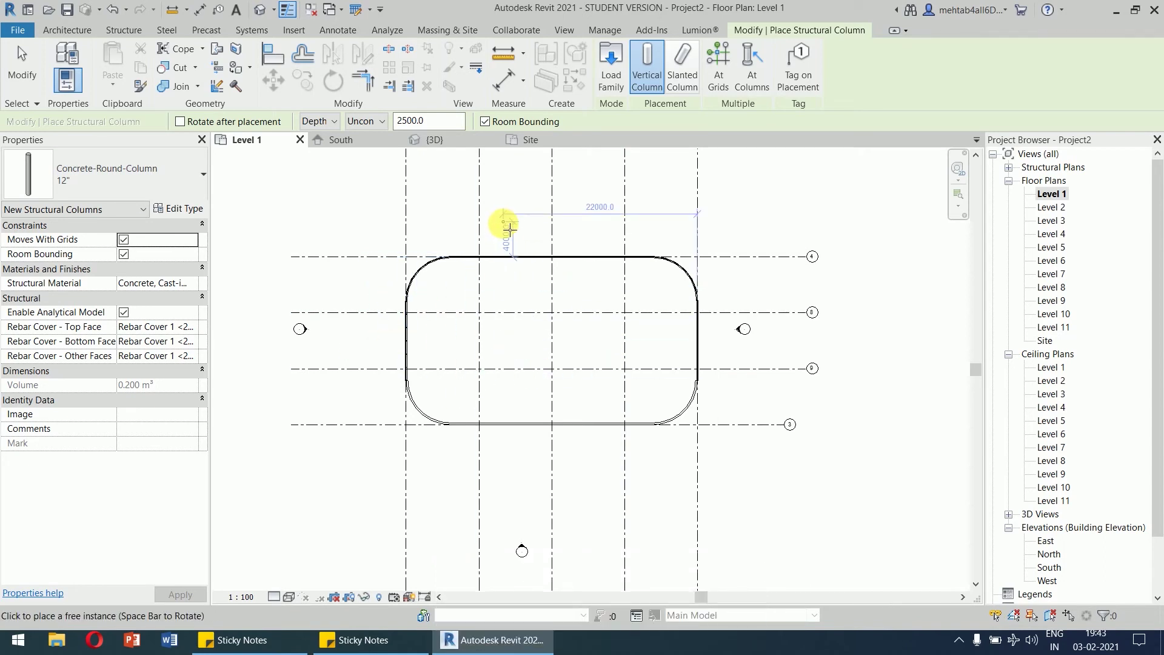
Place a 12" round concrete column outside the building, about 4000 above the upper grid line and 22000 from the rightmost one.
{"action": "left_click", "coordinate": [578, 234]}
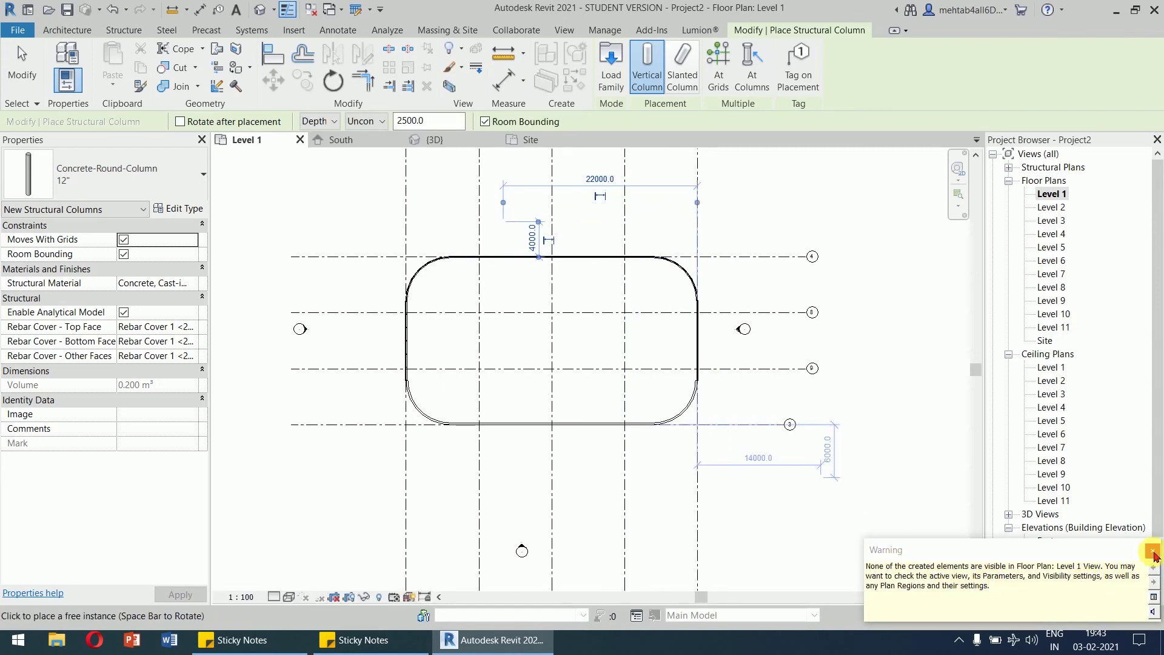
{"action": "left_click", "coordinate": [1154, 553]}
{"action": "key", "text": "Escape"}
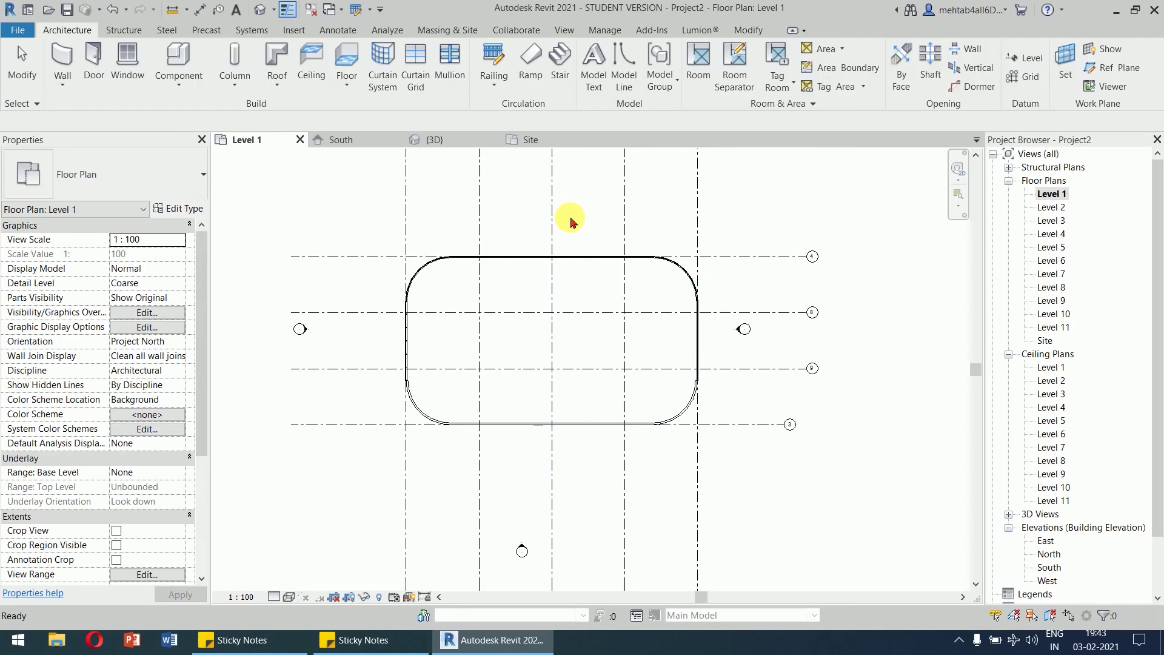
Delete the 12" round concrete column below the building in the 3D view.
{"action": "left_click", "coordinate": [442, 140]}
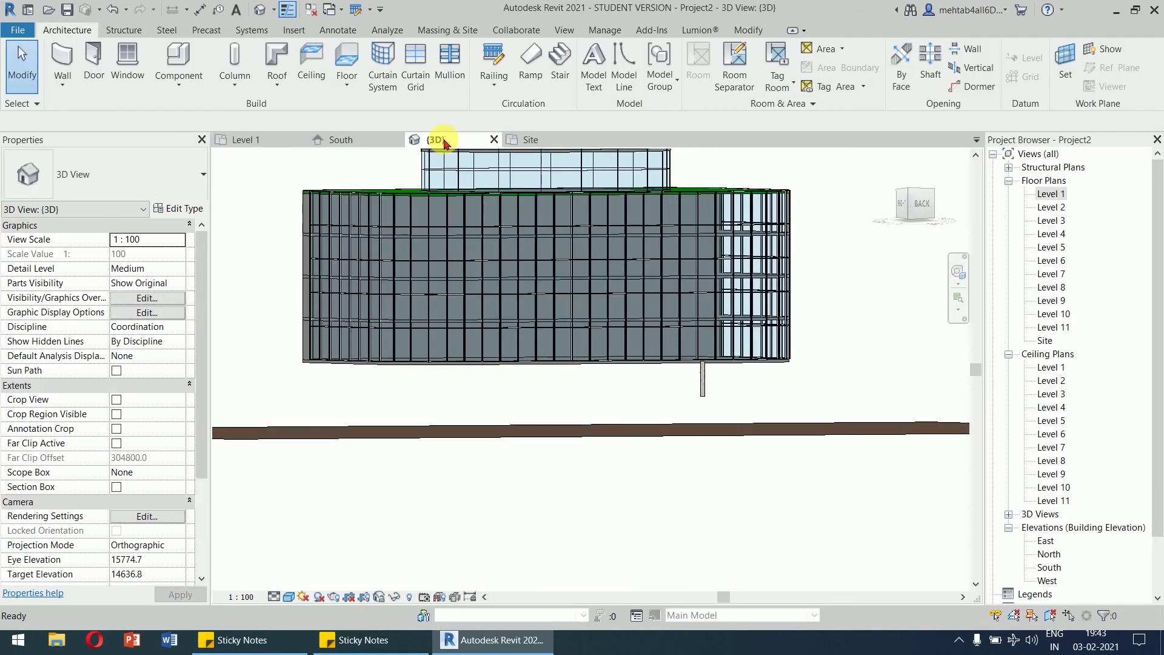
{"action": "left_click", "coordinate": [703, 384]}
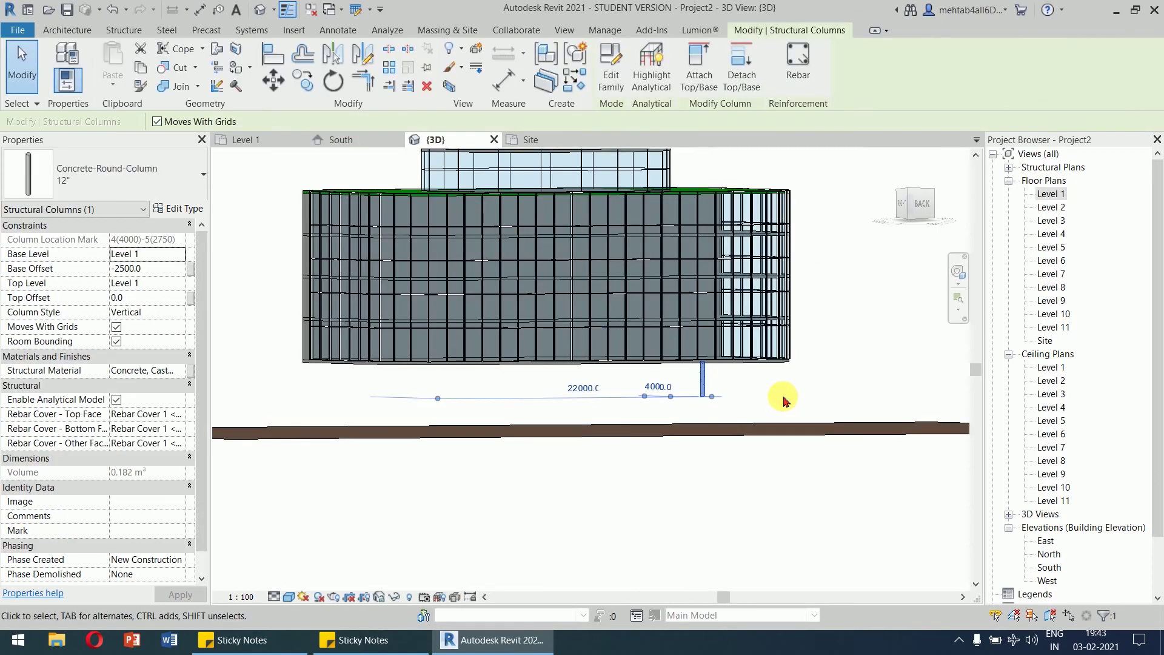
{"action": "key", "text": "Delete"}
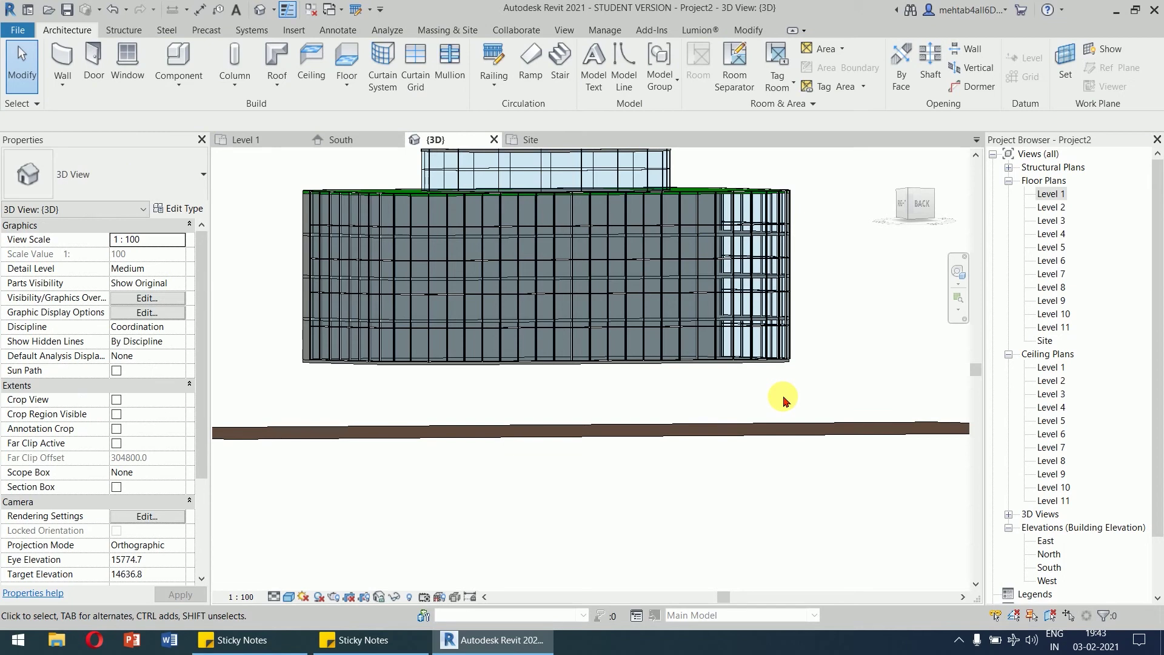
Restart structural column placement on Level 1 and browse the English (metric) family library to the Concrete folder under Structural Columns.
{"action": "double_click", "coordinate": [1053, 195]}
{"action": "left_click", "coordinate": [237, 86]}
{"action": "left_click", "coordinate": [251, 111]}
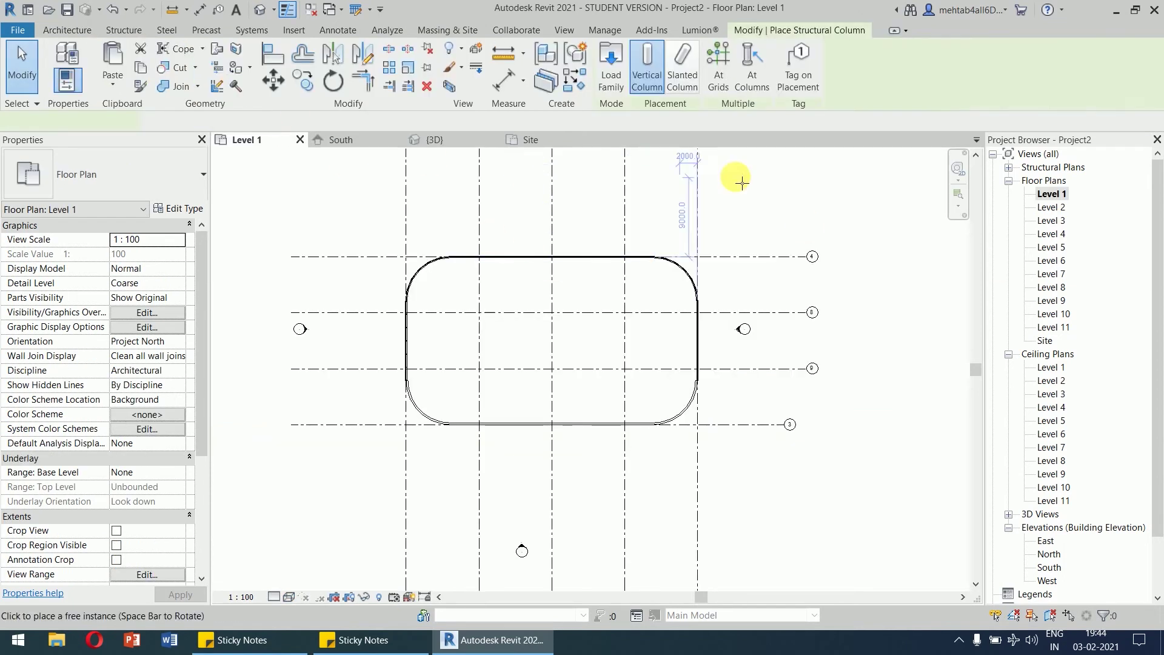
{"action": "left_click", "coordinate": [611, 65]}
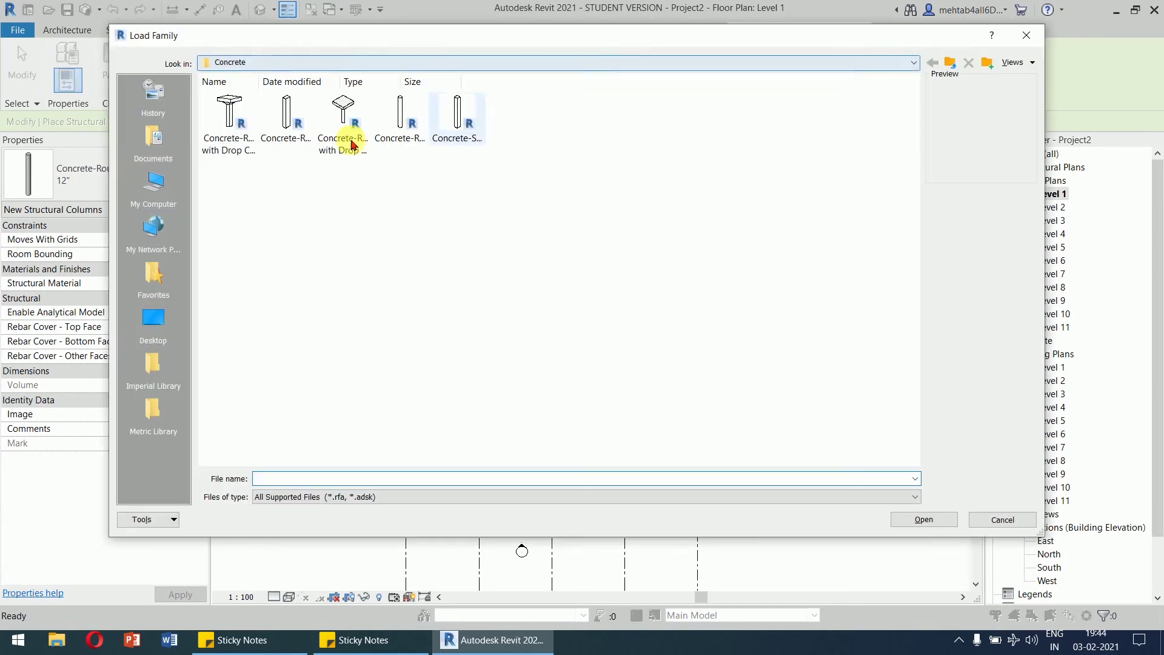
{"action": "left_click", "coordinate": [950, 63]}
{"action": "left_click", "coordinate": [950, 63]}
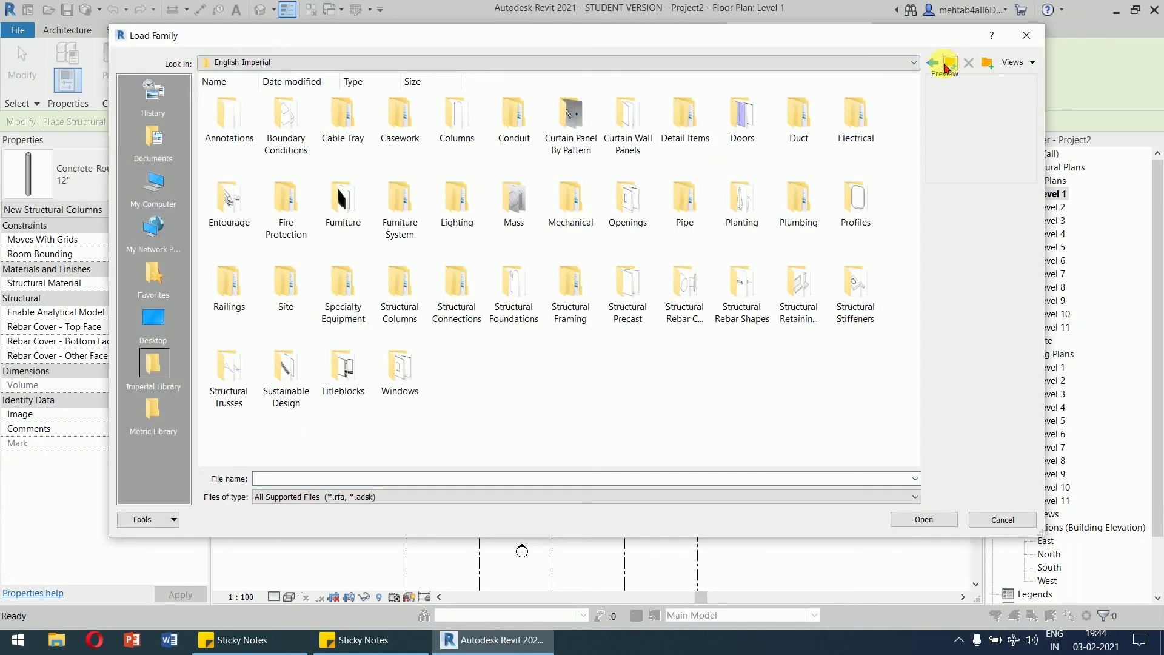
{"action": "left_click", "coordinate": [945, 71]}
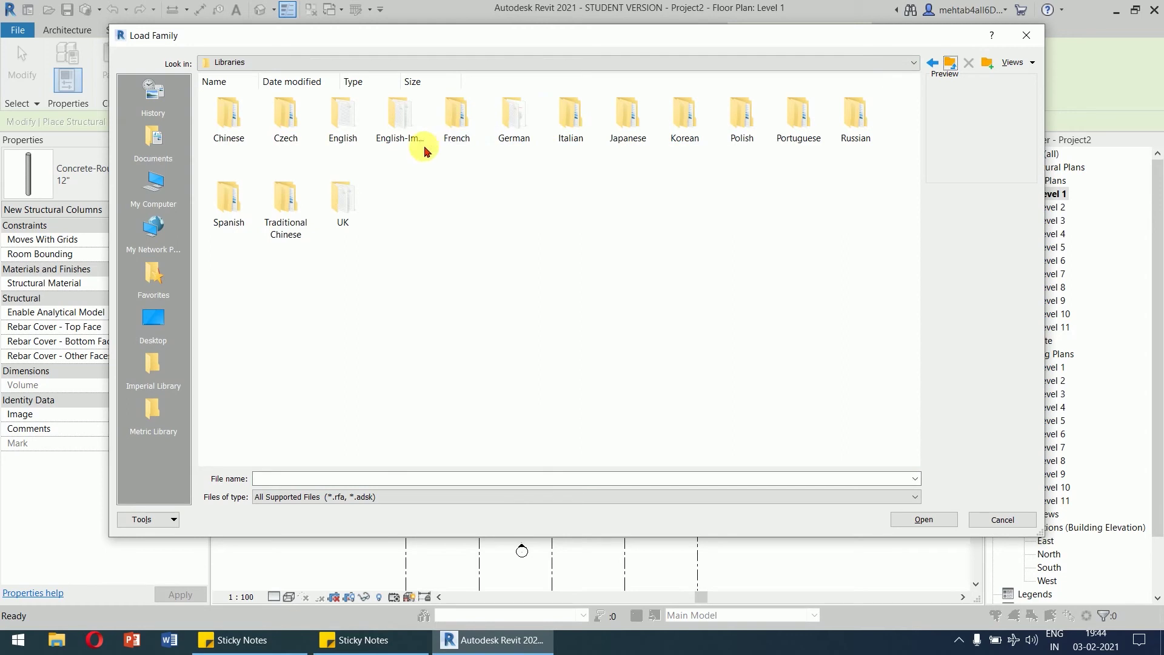
{"action": "double_click", "coordinate": [345, 135]}
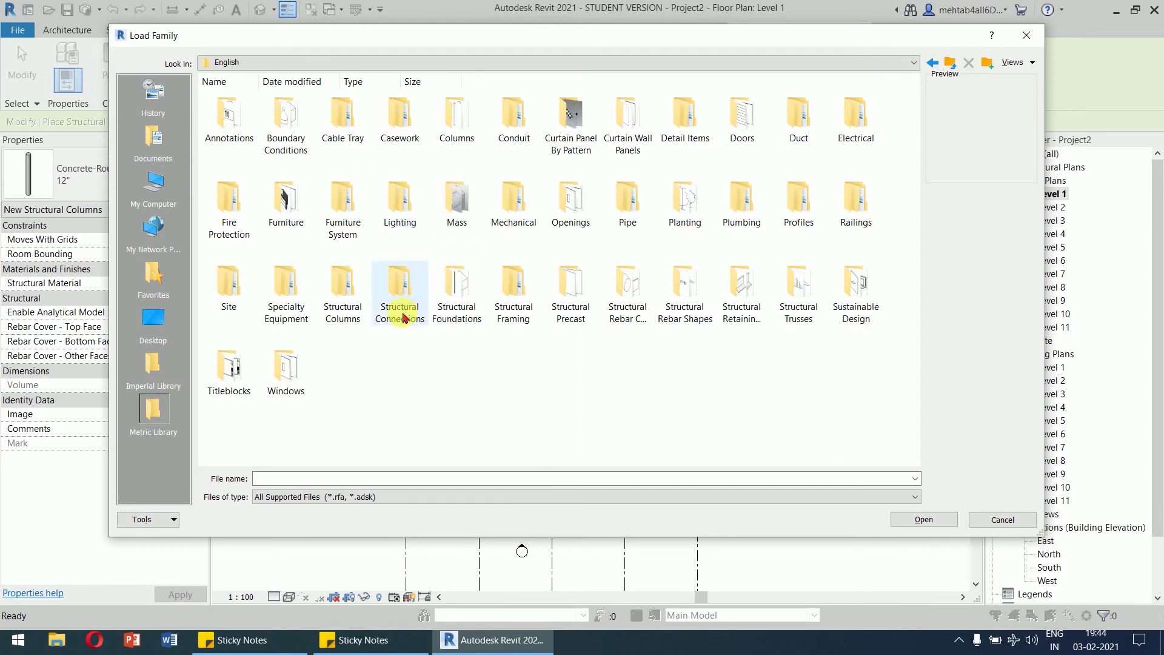
{"action": "double_click", "coordinate": [342, 302]}
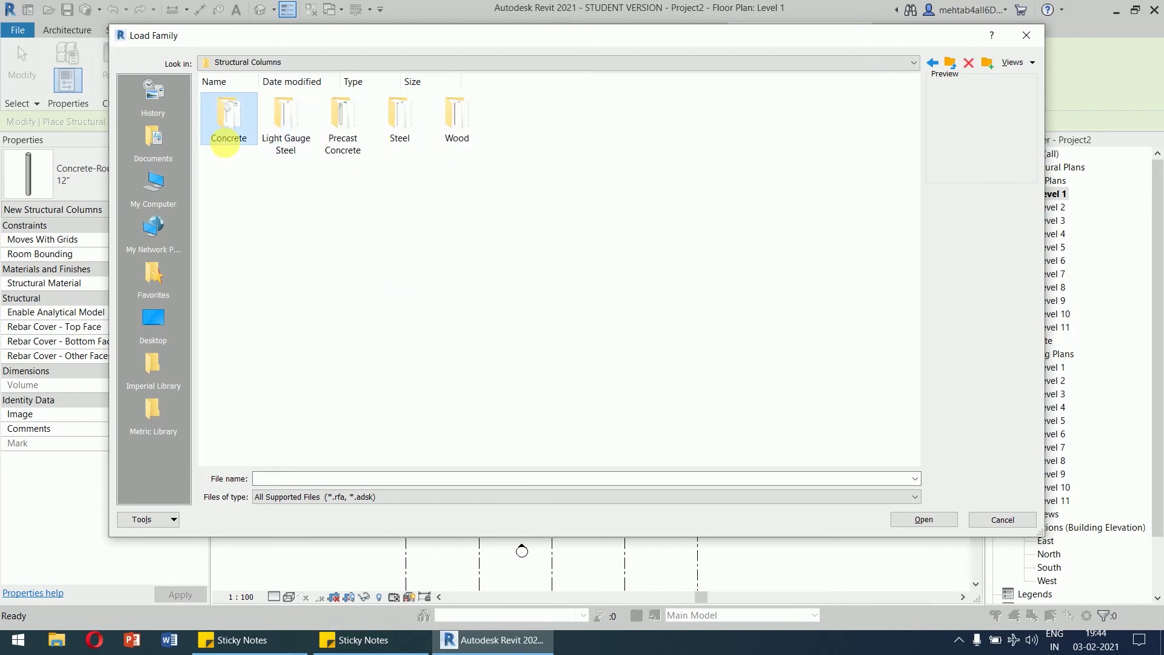
{"action": "double_click", "coordinate": [226, 140]}
Show the metric concrete column families as large icons and load M_Concrete-Round-Column.
{"action": "right_click", "coordinate": [398, 226]}
{"action": "mouse_move", "coordinate": [449, 237]}
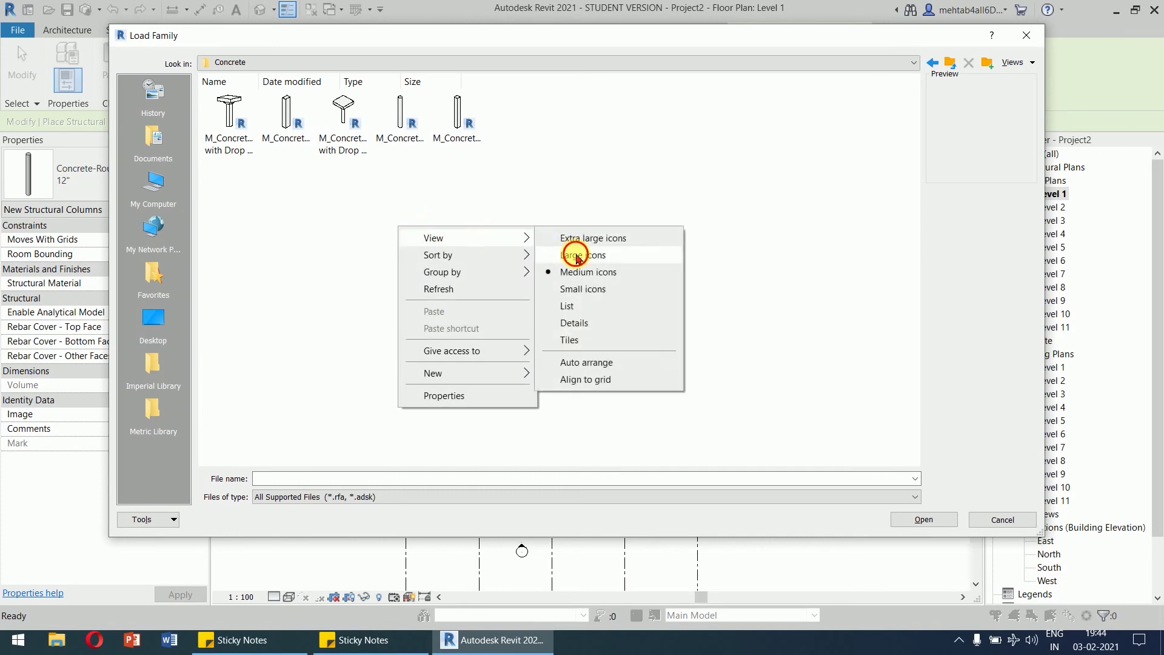
{"action": "left_click", "coordinate": [566, 252]}
{"action": "left_click", "coordinate": [553, 182]}
{"action": "double_click", "coordinate": [553, 182]}
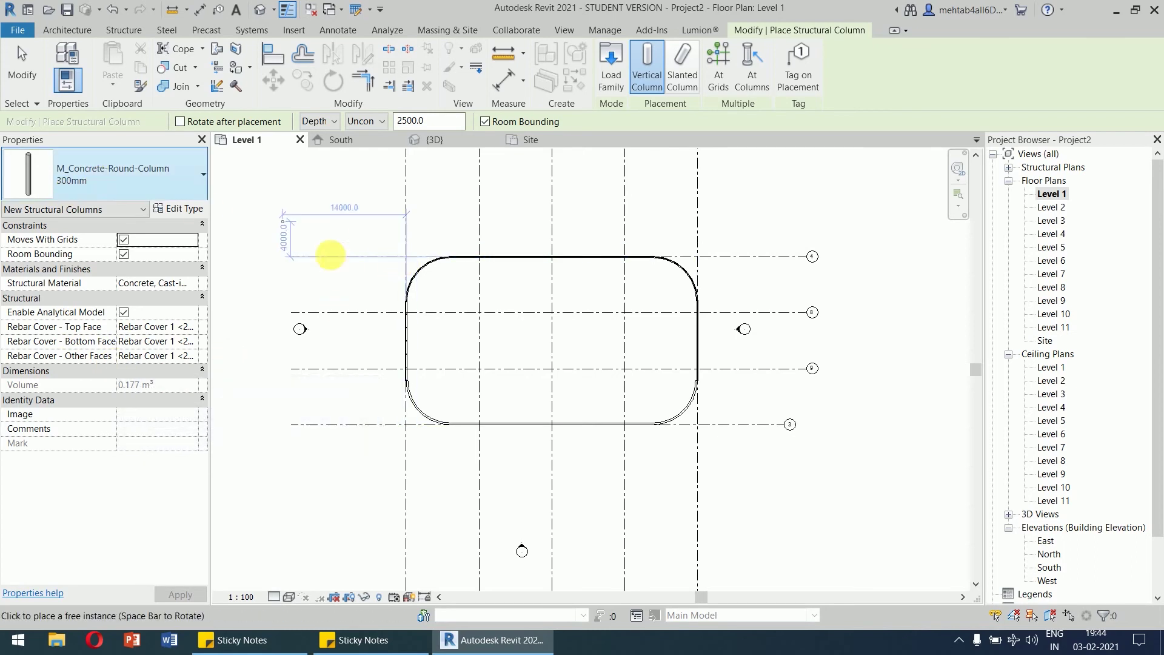
Duplicate the 300mm round column type as 1200 and set its dimension b to 1200.
{"action": "left_click", "coordinate": [182, 210]}
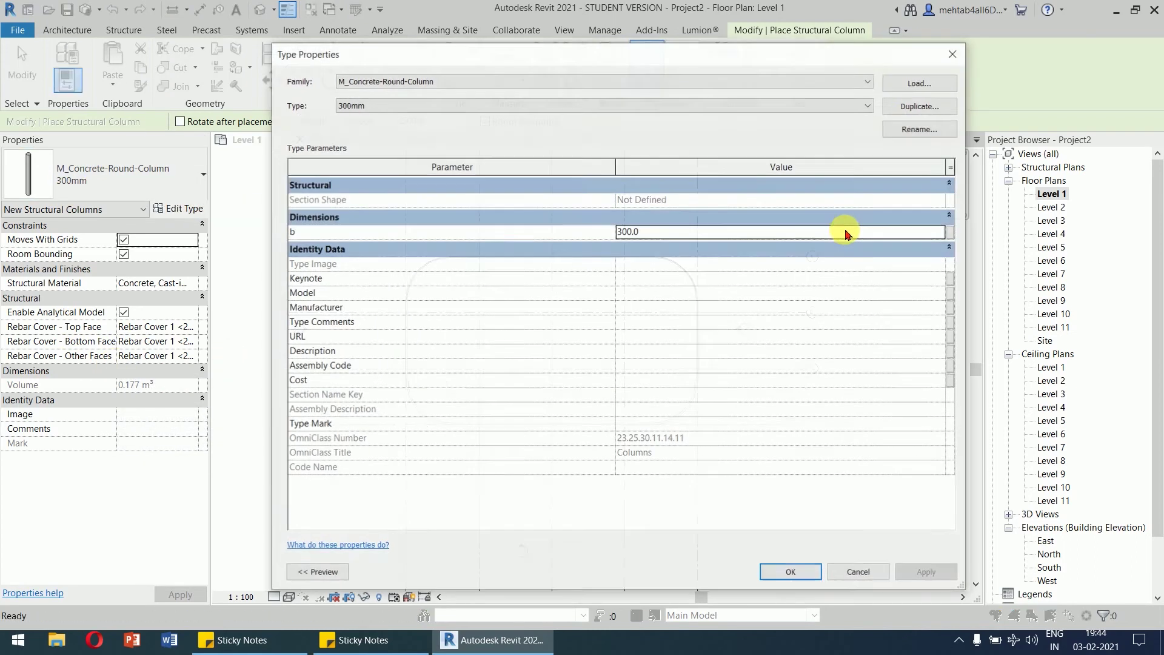
{"action": "left_click", "coordinate": [919, 106]}
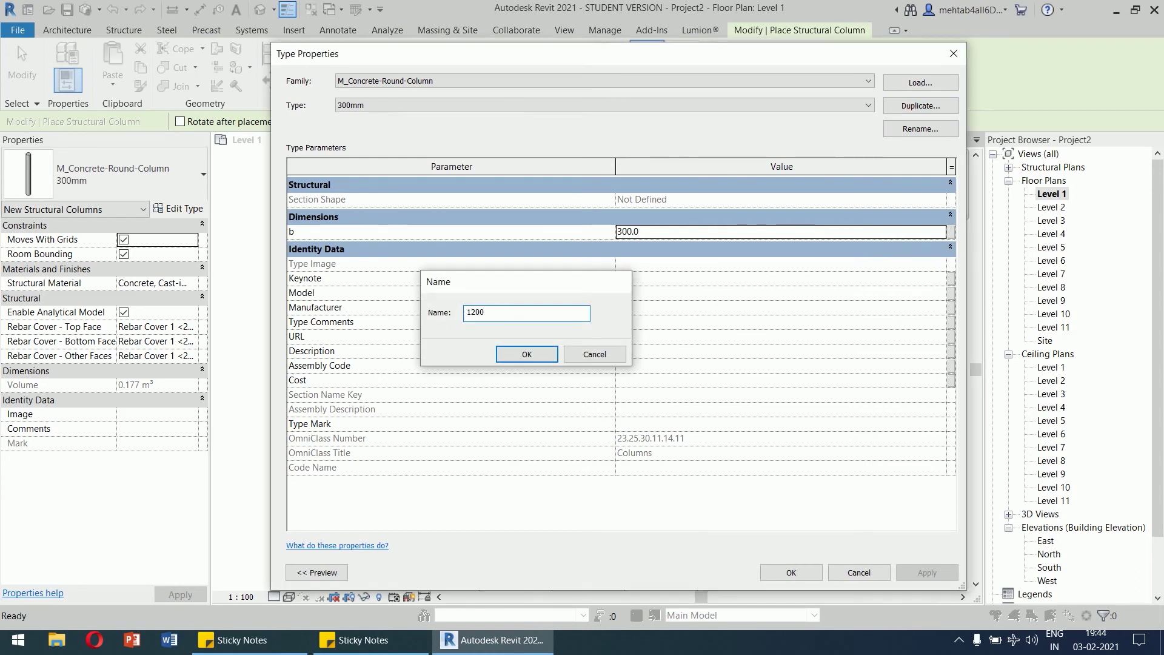
{"action": "key", "text": "Return"}
{"action": "left_click", "coordinate": [702, 239]}
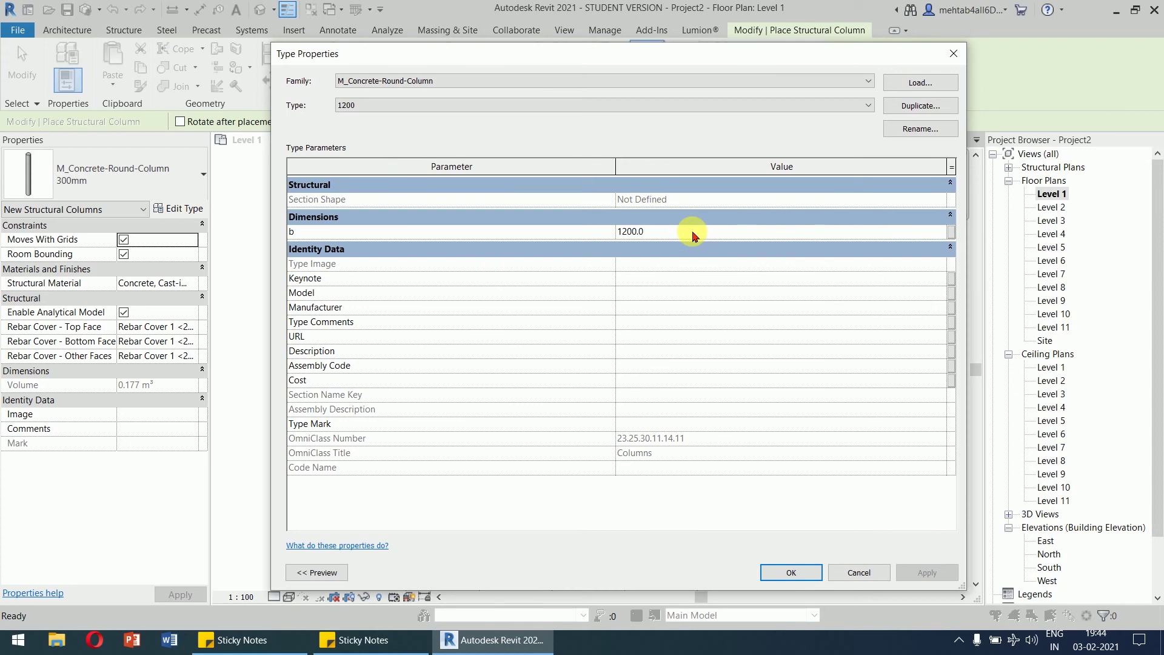
{"action": "left_click", "coordinate": [792, 572]}
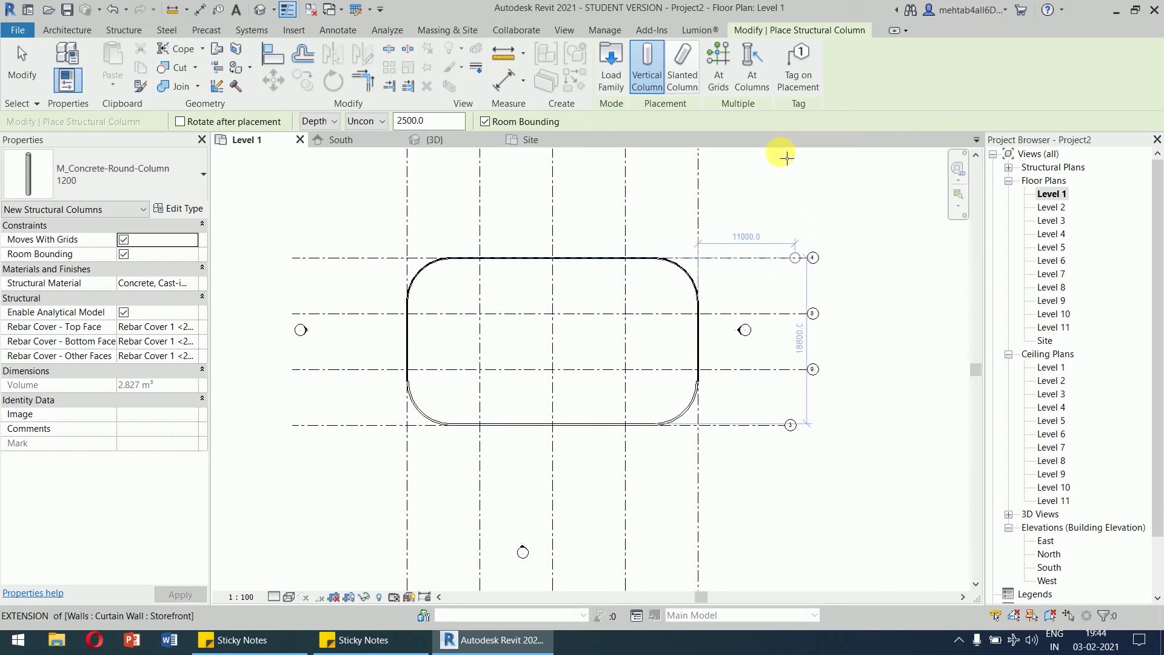
Place 1200 round columns at all grid intersections on Level 1 and end column placement.
{"action": "left_click", "coordinate": [719, 72]}
{"action": "left_click_drag", "start_coordinate": [717, 228], "coordinate": [382, 460]}
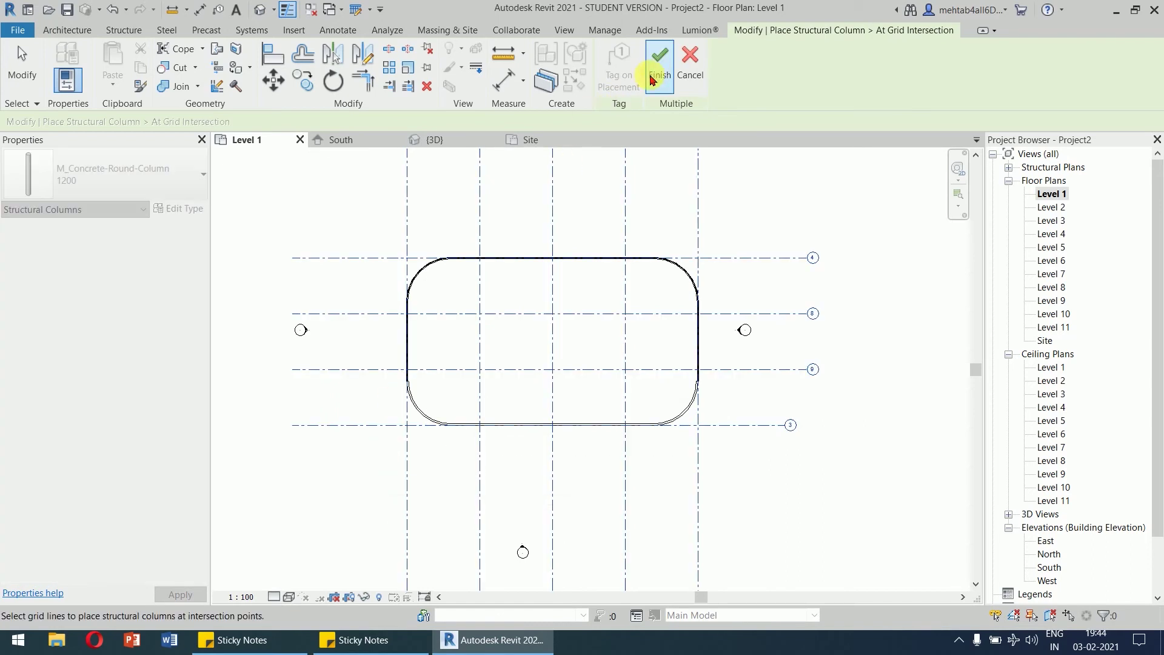
{"action": "left_click", "coordinate": [660, 67]}
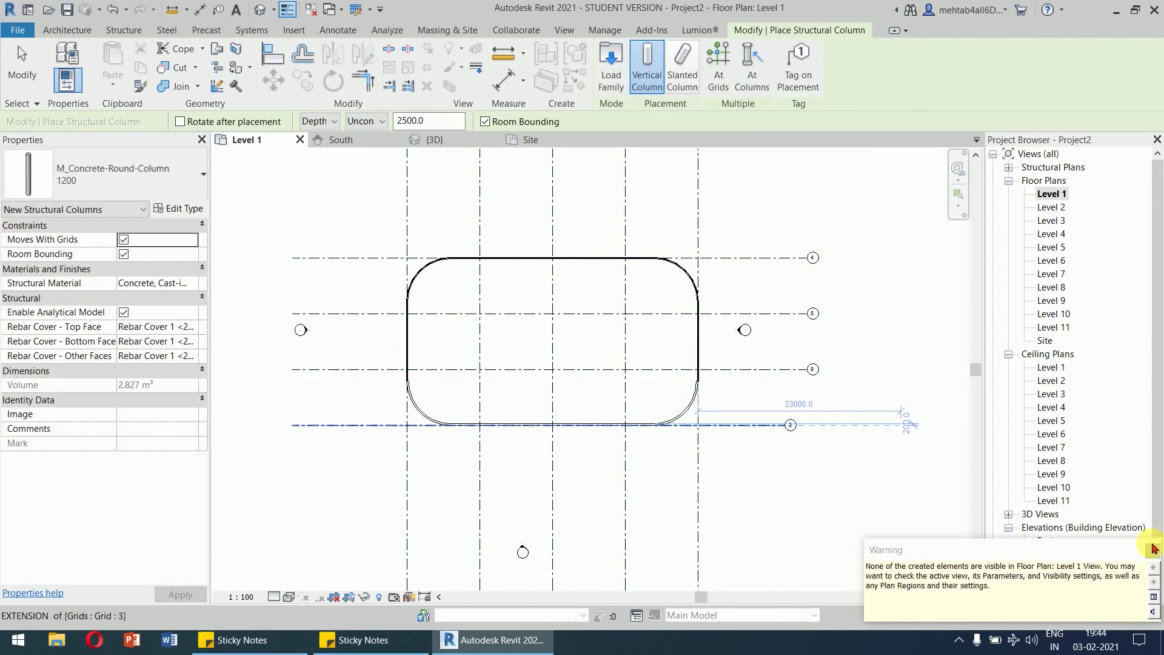
{"action": "right_click", "coordinate": [889, 289]}
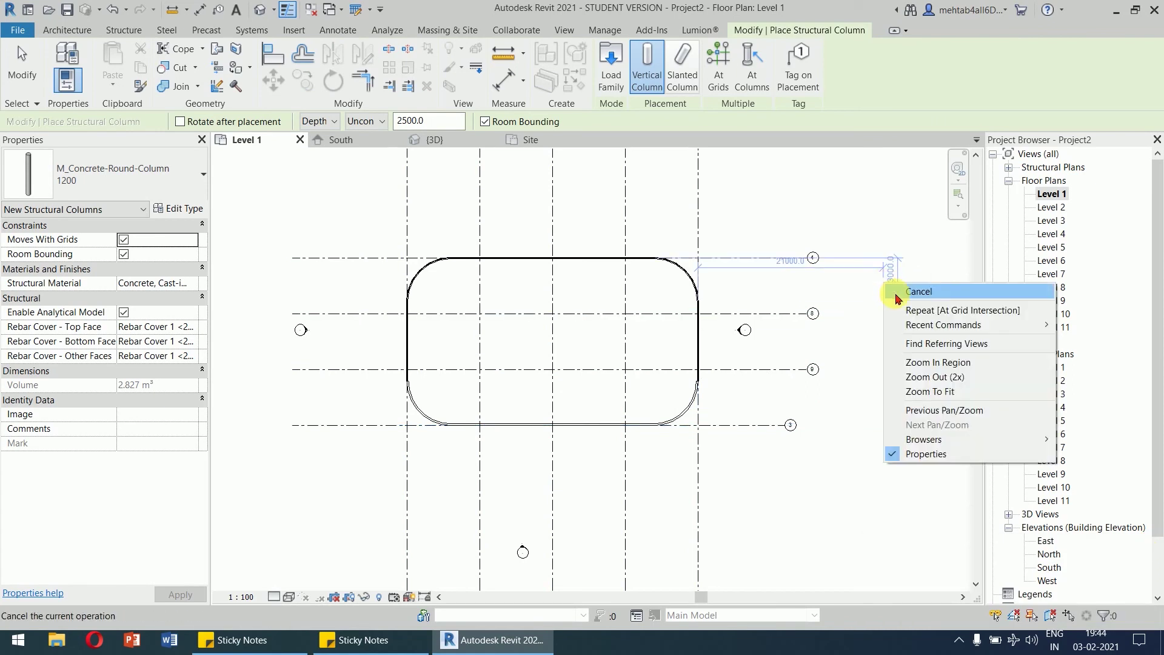
{"action": "left_click", "coordinate": [918, 291]}
{"action": "right_click", "coordinate": [886, 279]}
{"action": "left_click", "coordinate": [903, 284]}
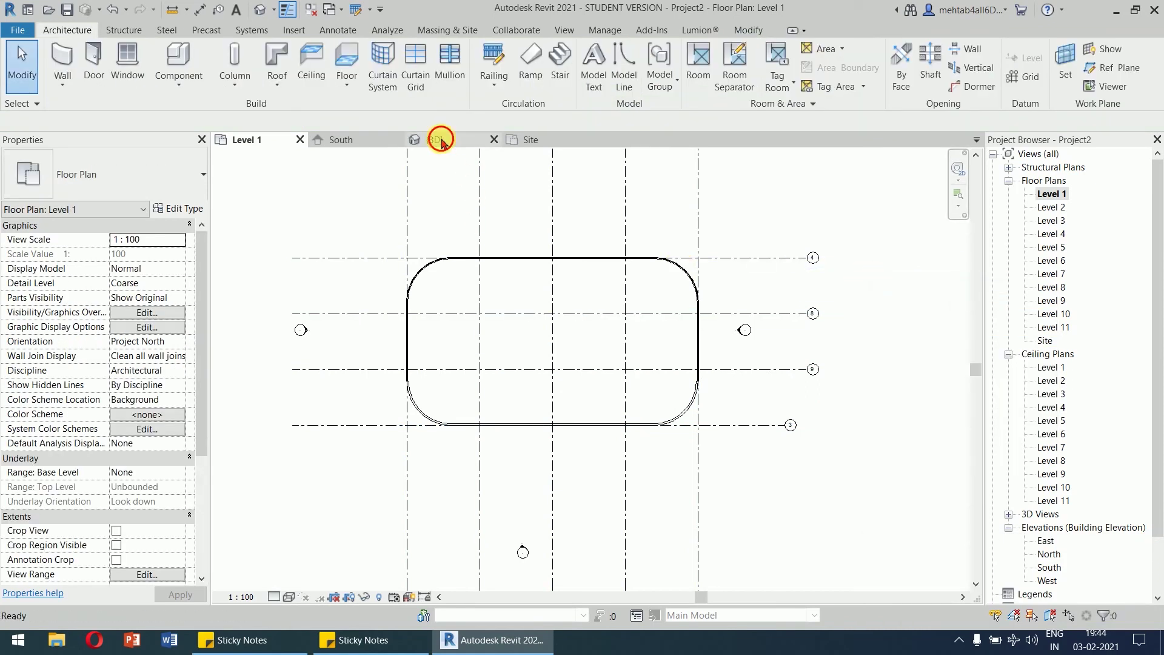
Select all 1200 round columns in the 3D view and set their base offset to -5100.
{"action": "left_click", "coordinate": [432, 139]}
{"action": "middle_click_drag", "start_coordinate": [598, 429], "coordinate": [655, 561], "text": "shift"}
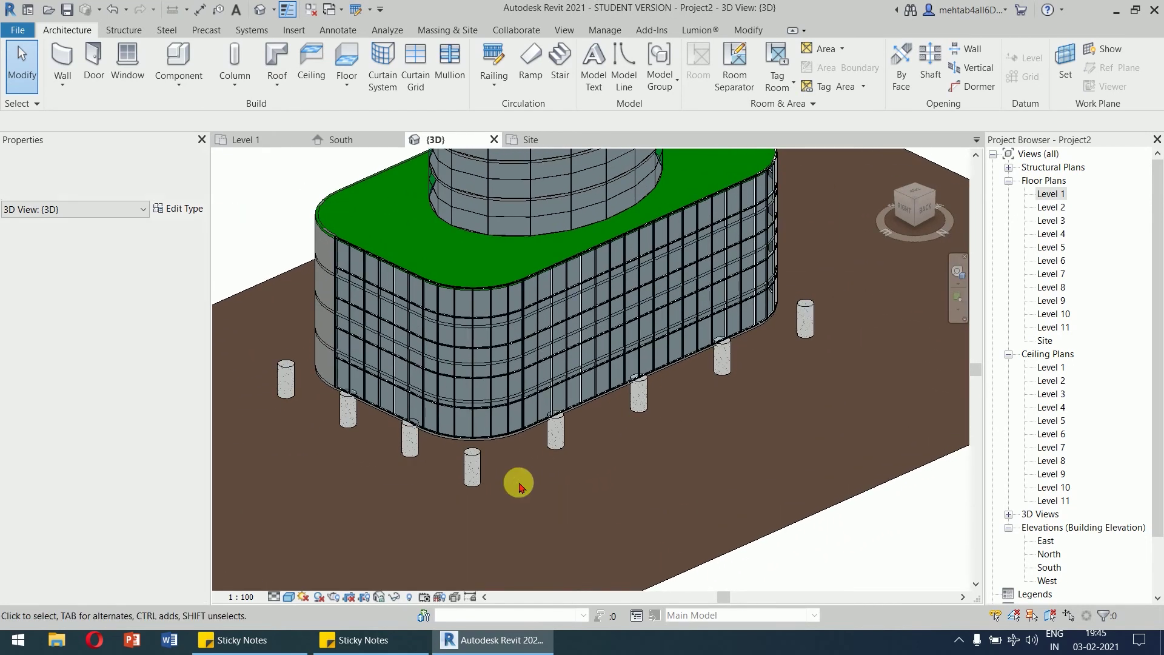
{"action": "left_click", "coordinate": [472, 456]}
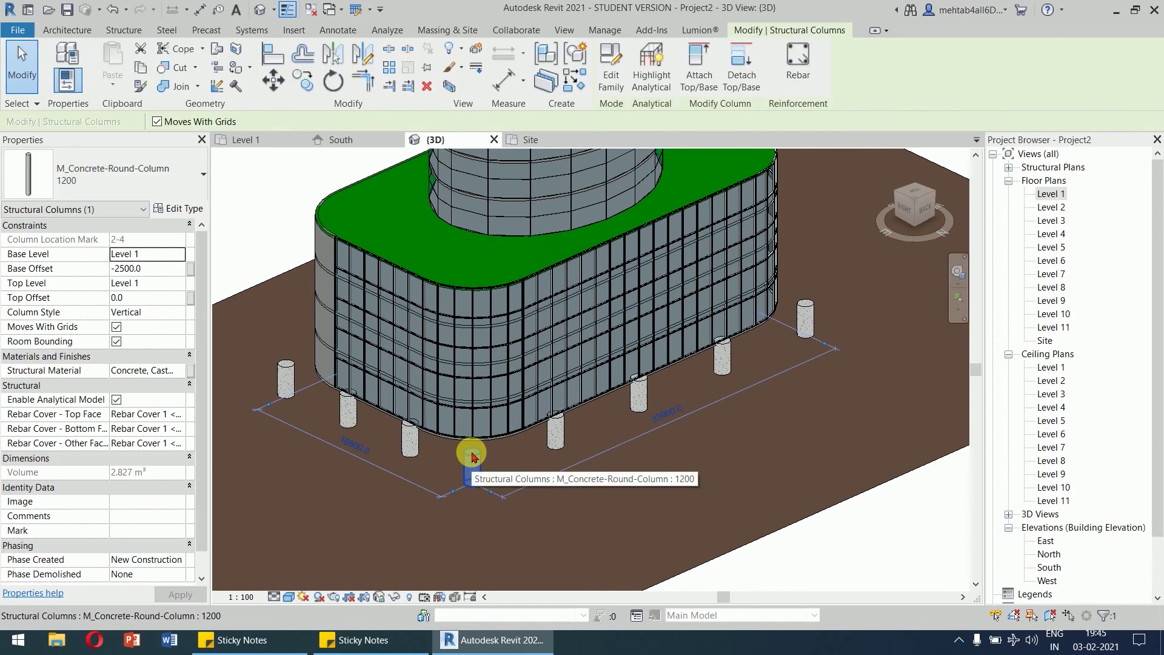
{"action": "key", "text": "s"}
{"action": "key", "text": "a"}
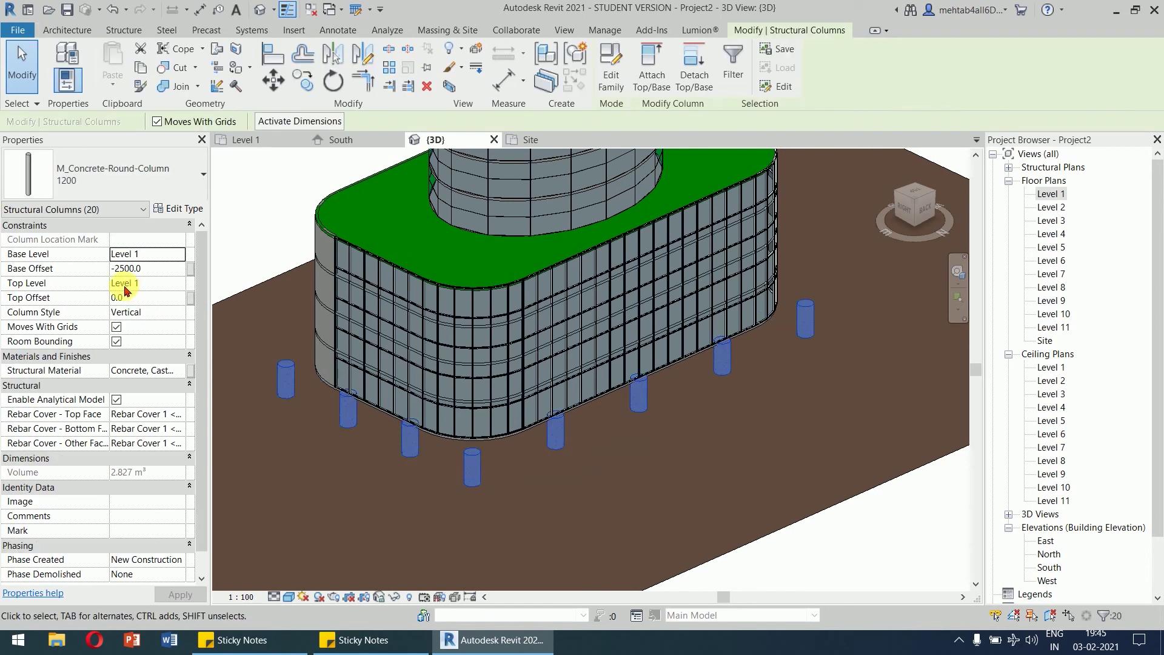
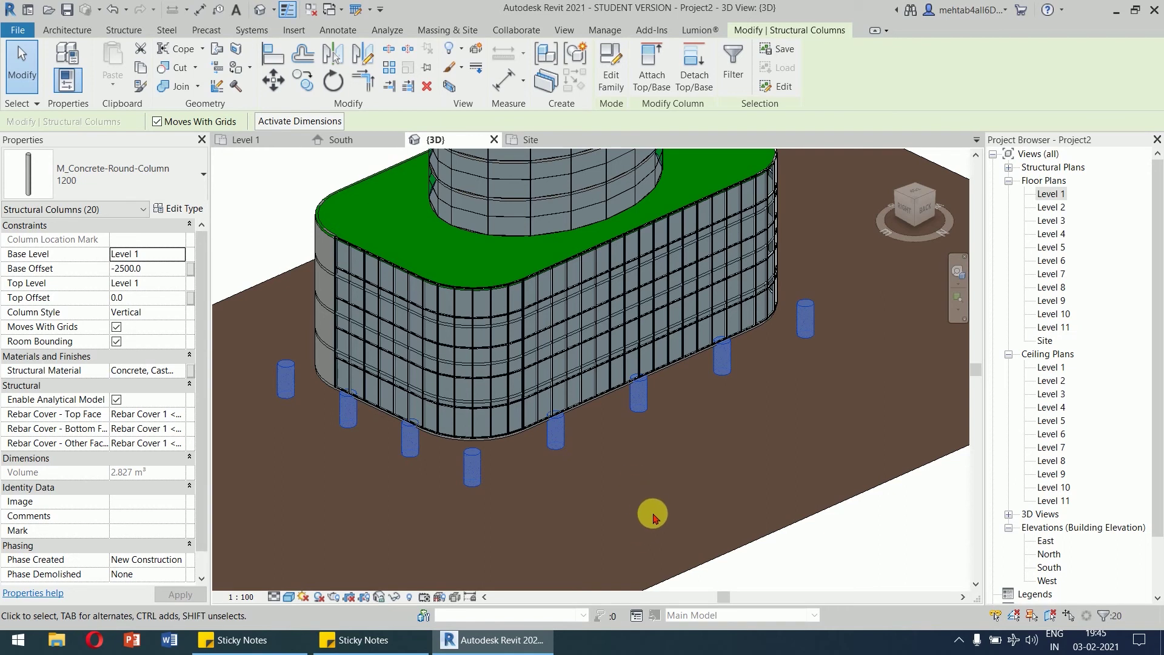
{"action": "left_click", "coordinate": [153, 270]}
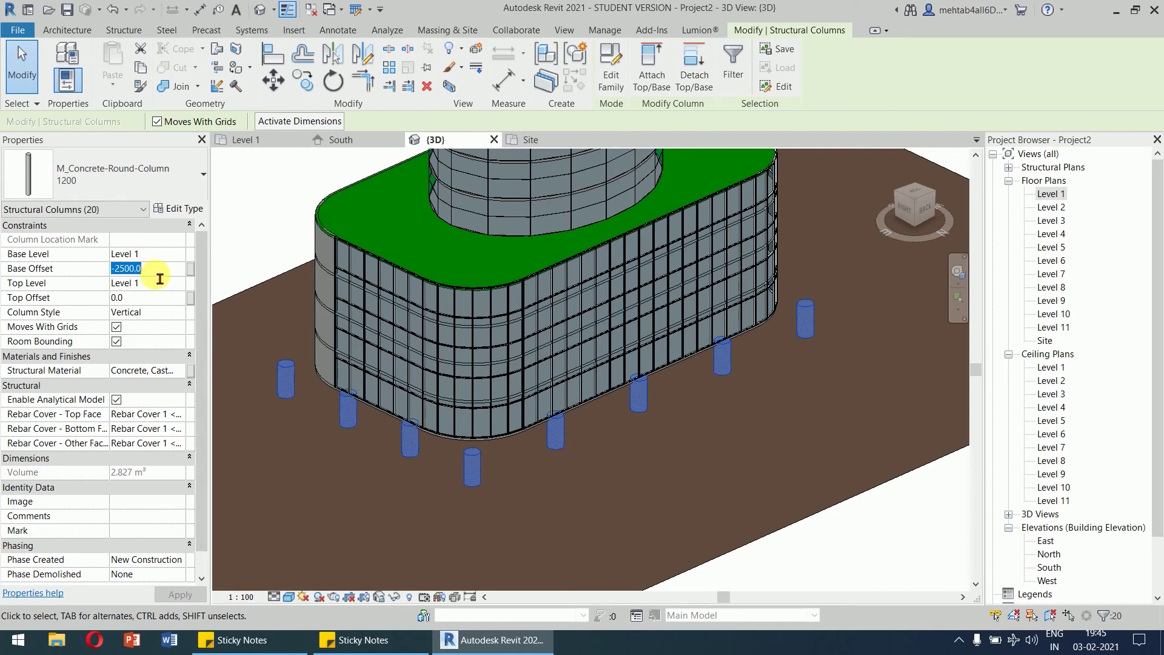
{"action": "type", "text": "-5100"}
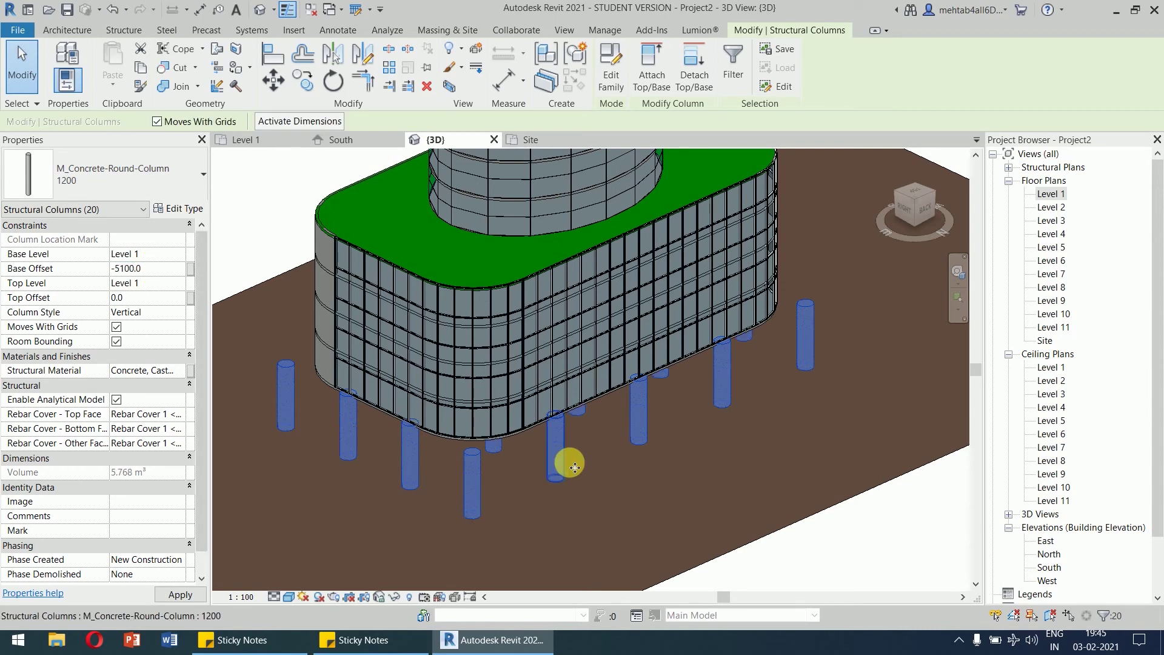
Set the top offset of the selected columns to -200, apply it and clear the selection.
{"action": "left_click", "coordinate": [152, 300]}
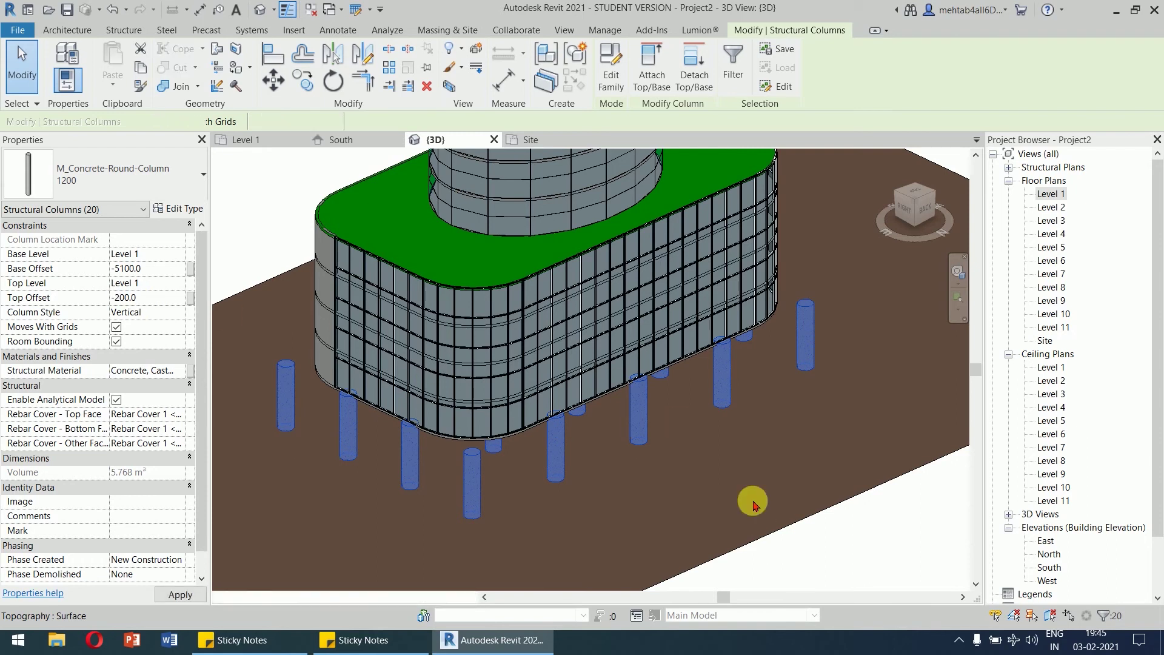
{"action": "middle_click_drag", "start_coordinate": [747, 544], "coordinate": [722, 516], "text": "shift"}
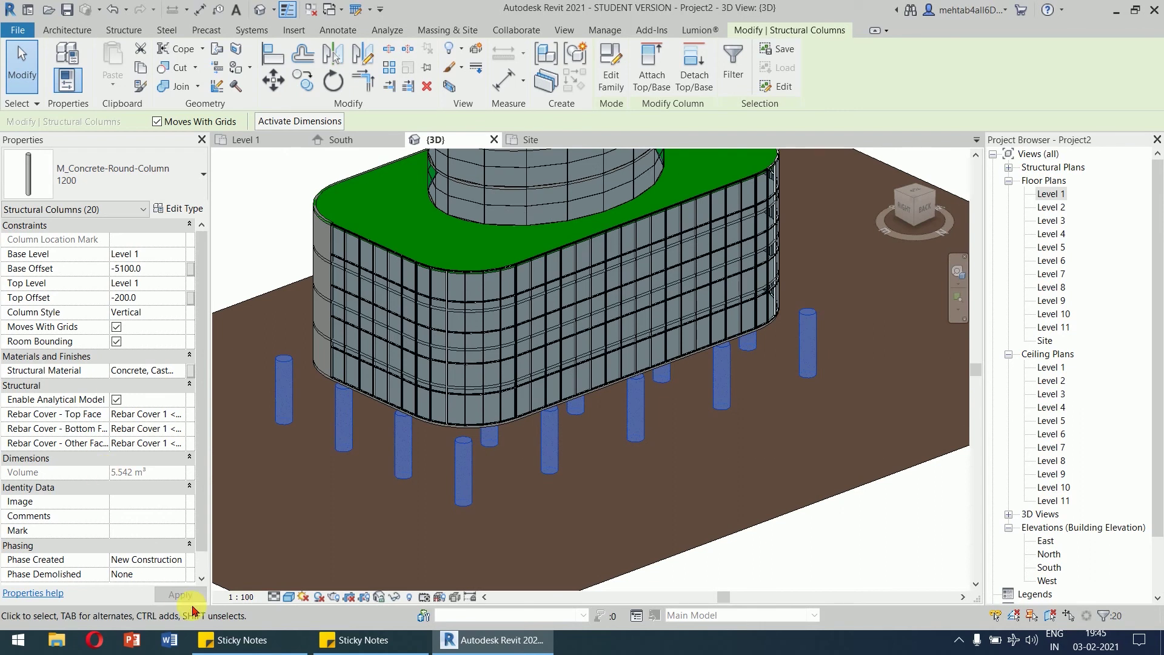
{"action": "right_click", "coordinate": [245, 193]}
{"action": "left_click", "coordinate": [267, 205]}
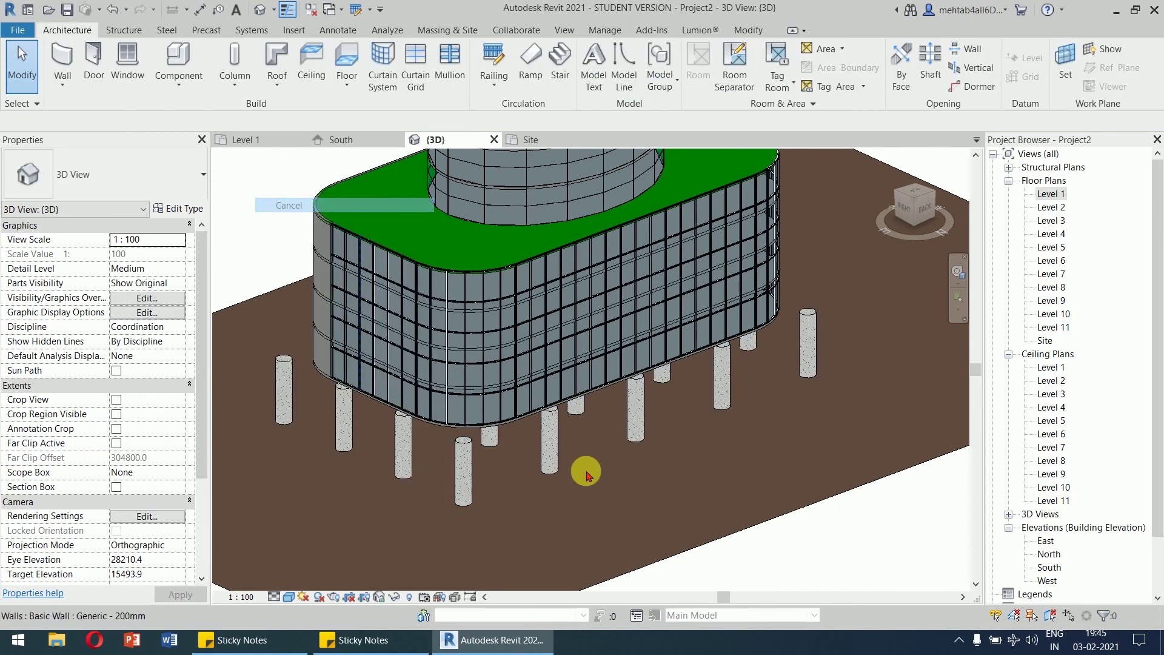
In the Level 1 plan, move the uppermost horizontal grid line to 18200 from the lowest one.
{"action": "middle_click_drag", "start_coordinate": [673, 585], "coordinate": [850, 416], "text": "shift"}
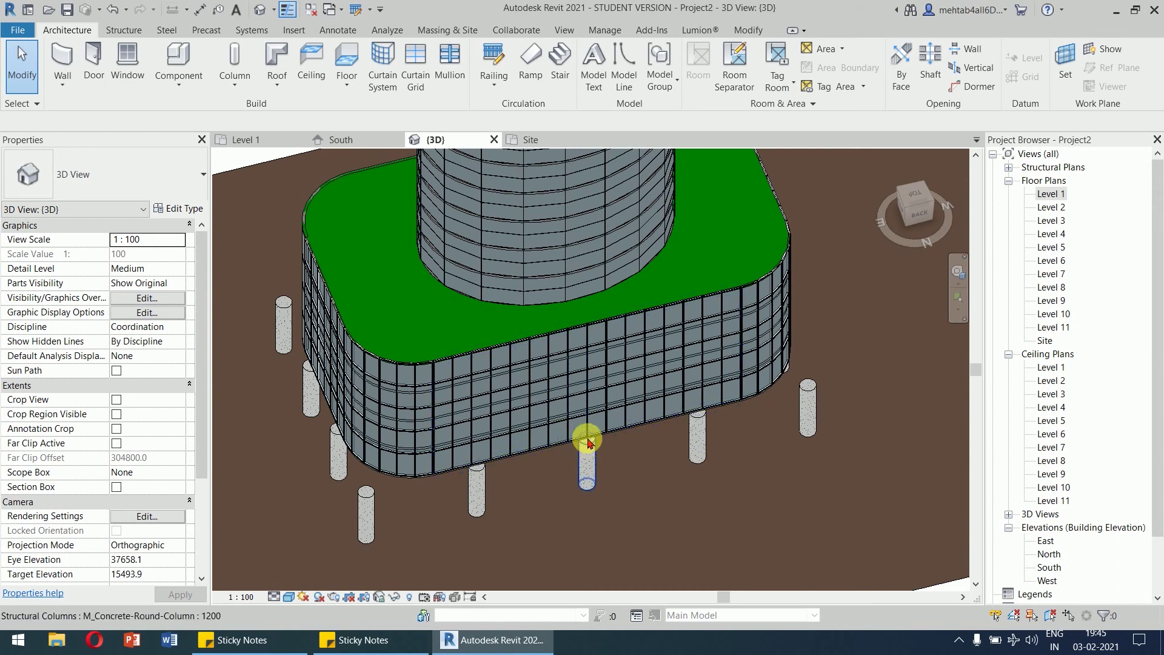
{"action": "double_click", "coordinate": [1052, 194]}
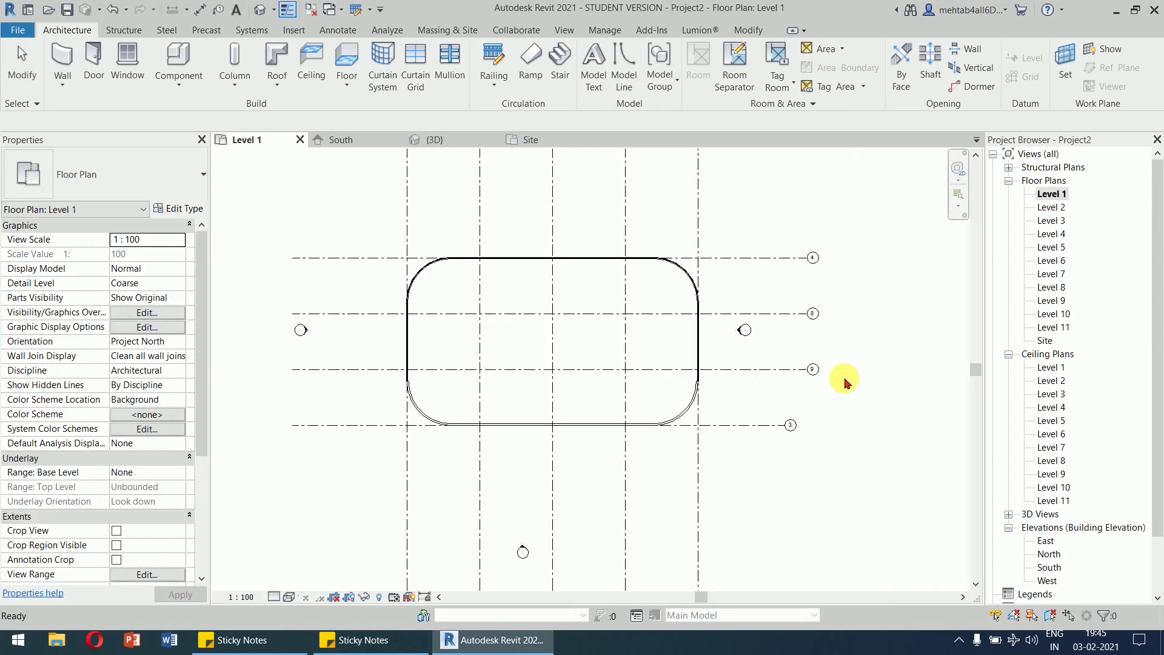
{"action": "scroll", "coordinate": [805, 340], "scroll_direction": "down", "scroll_amount": 2}
{"action": "middle_click_drag", "start_coordinate": [805, 340], "coordinate": [743, 343]}
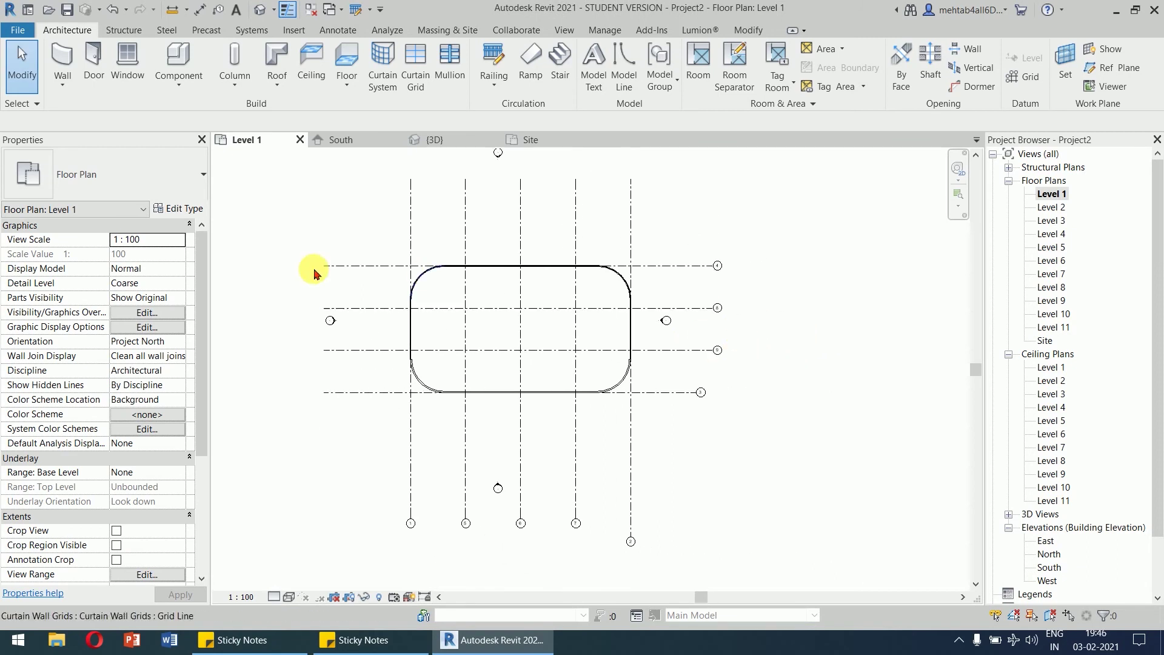
{"action": "left_click", "coordinate": [379, 267]}
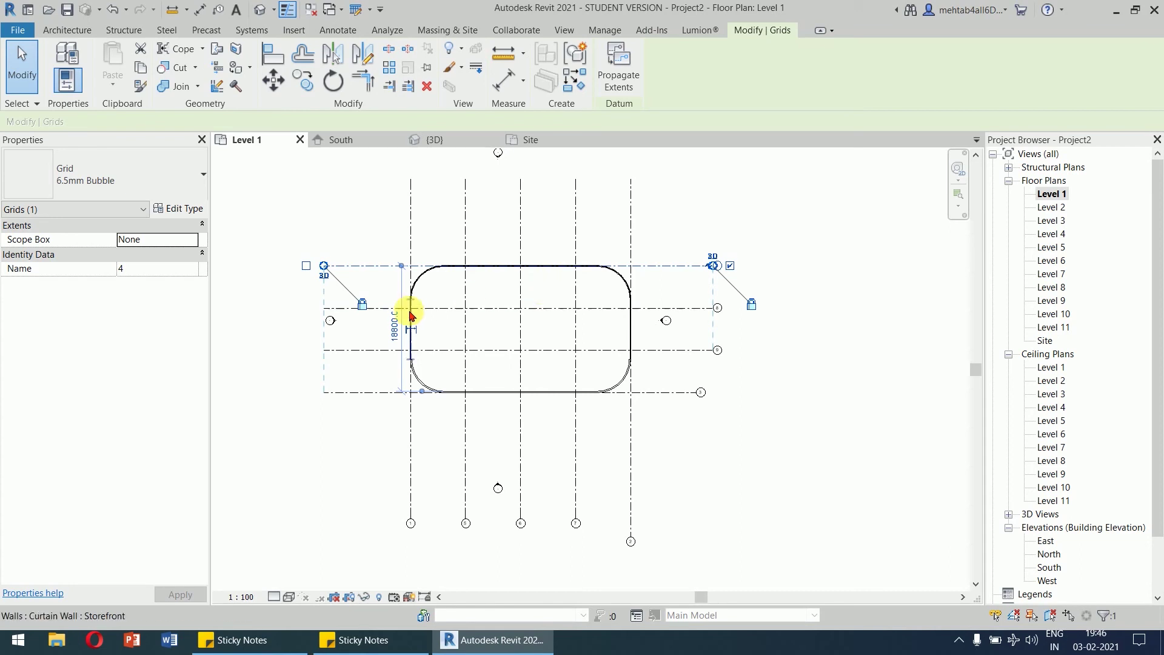
{"action": "left_click", "coordinate": [395, 332]}
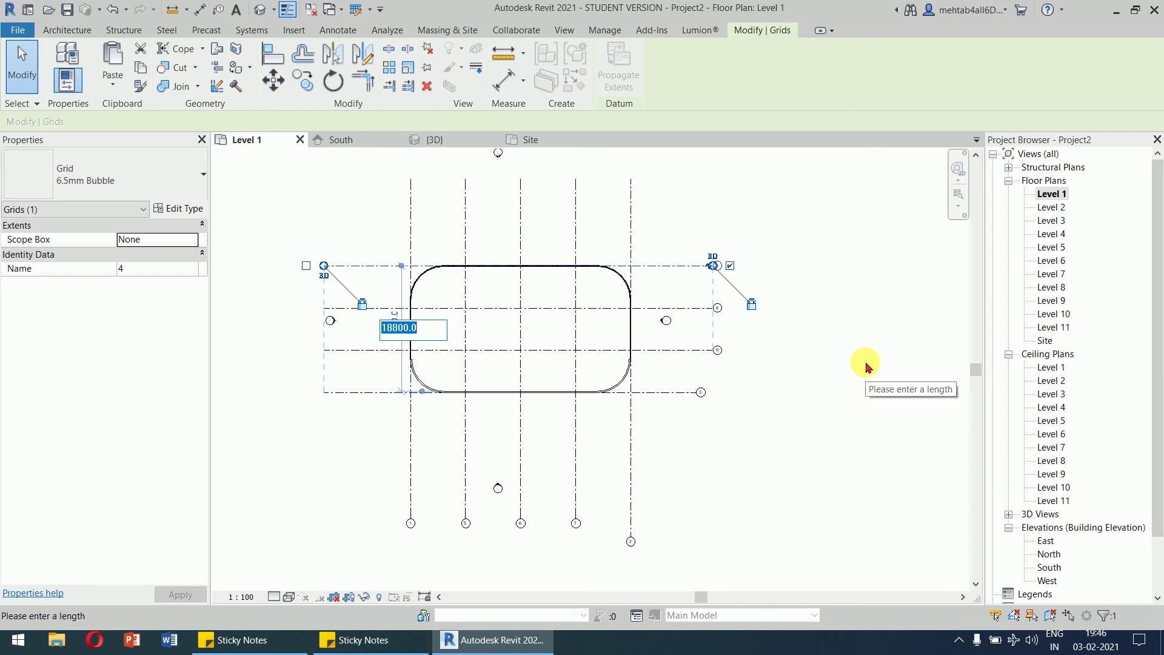
{"action": "type", "text": "18"}
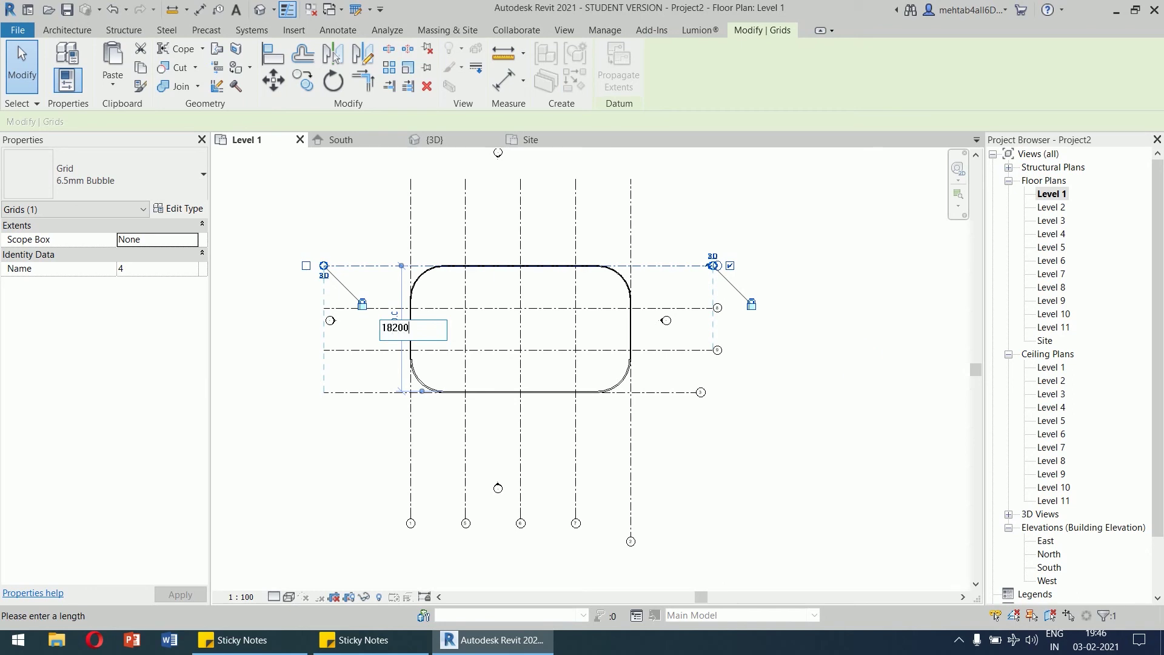
{"action": "type", "text": "200"}
{"action": "key", "text": "Return"}
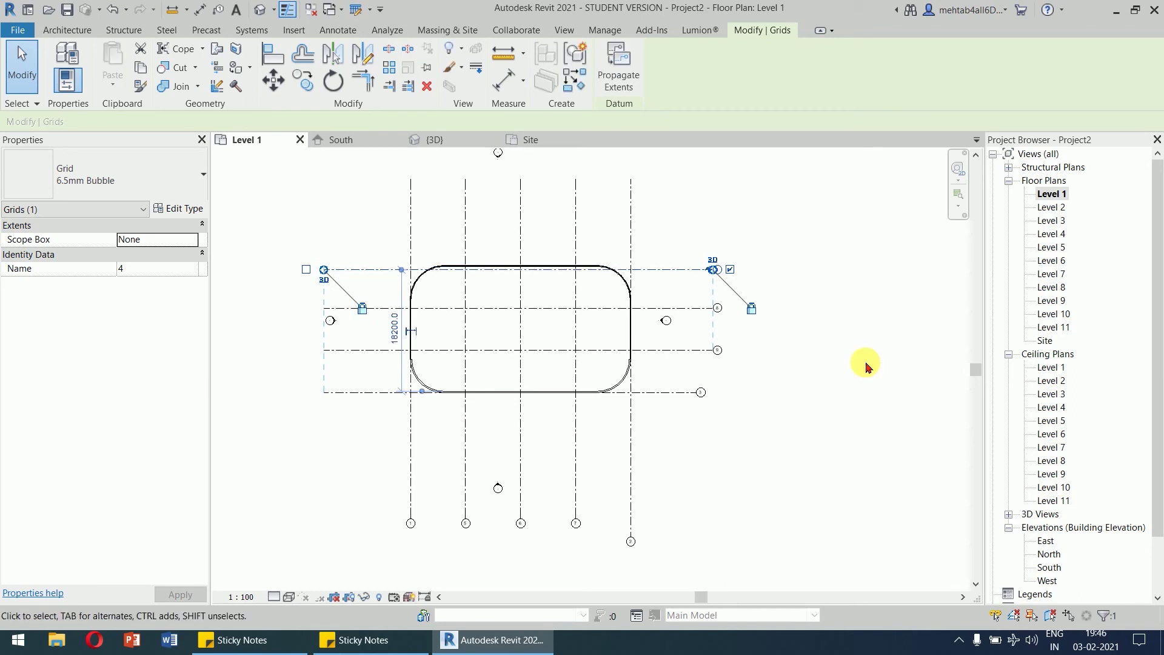
Nudge the lowest horizontal grid line (grid 3) upward to about 1000 from the building's lower edge.
{"action": "left_click", "coordinate": [822, 414]}
{"action": "left_click", "coordinate": [648, 397]}
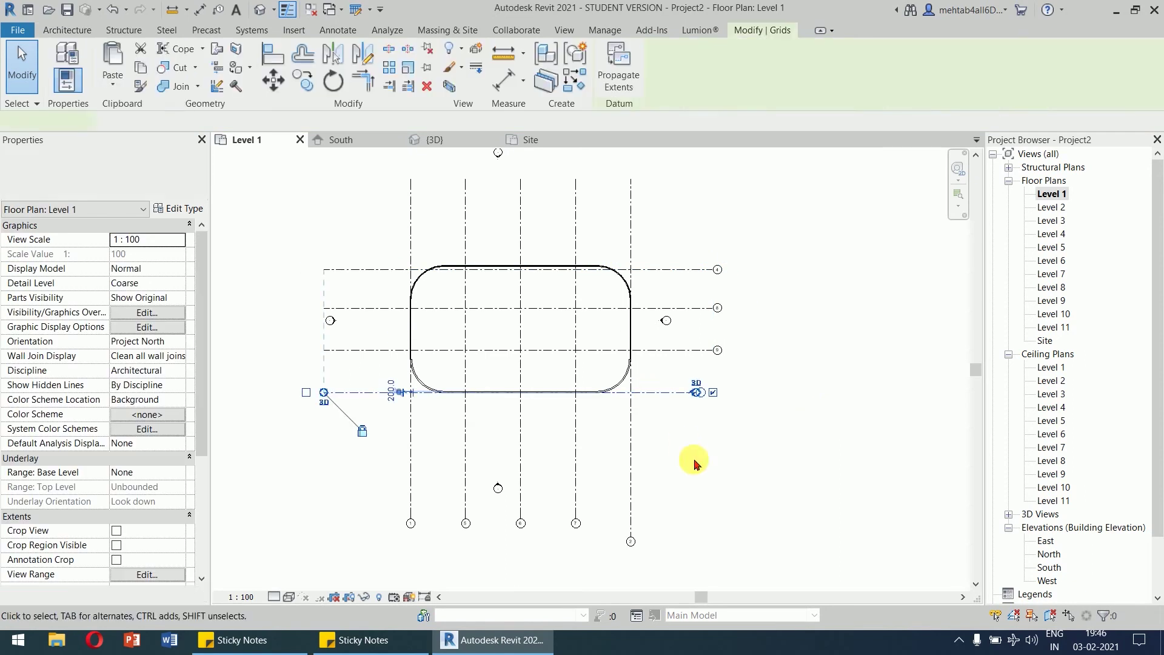
{"action": "scroll", "coordinate": [404, 404], "scroll_direction": "up", "scroll_amount": 3}
{"action": "scroll", "coordinate": [378, 416], "scroll_direction": "down", "scroll_amount": 3}
{"action": "middle_click_drag", "start_coordinate": [378, 416], "coordinate": [402, 490]}
{"action": "scroll", "coordinate": [558, 525], "scroll_direction": "down", "scroll_amount": 2}
{"action": "middle_click_drag", "start_coordinate": [559, 526], "coordinate": [416, 416]}
{"action": "left_click", "coordinate": [619, 457]}
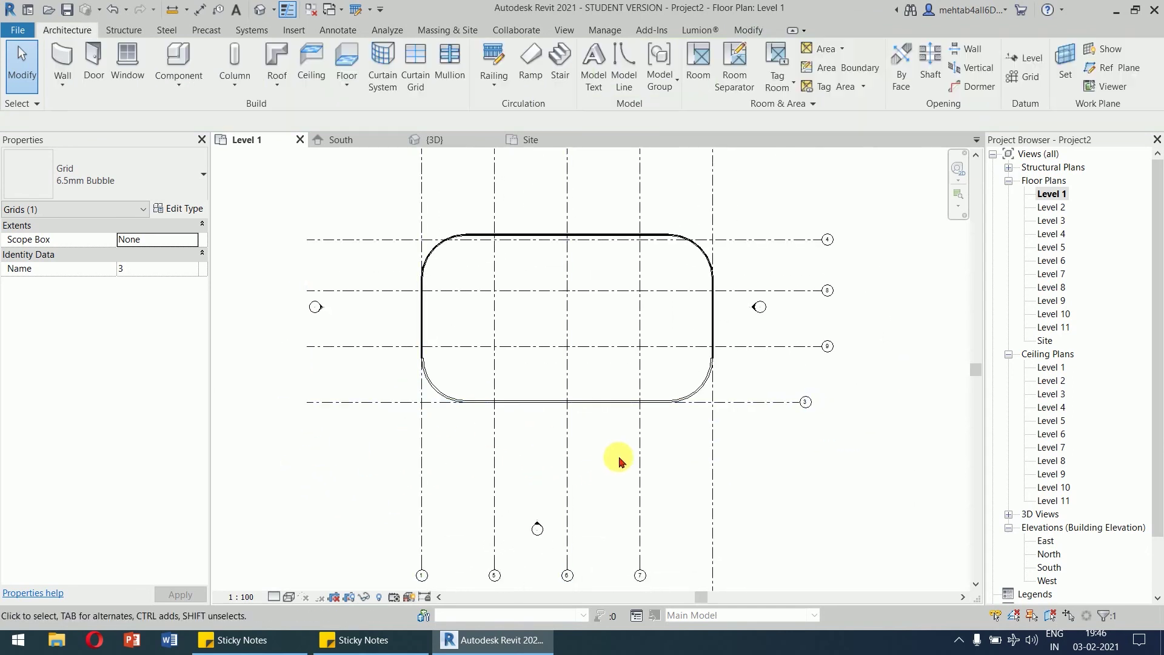
{"action": "left_click", "coordinate": [780, 400]}
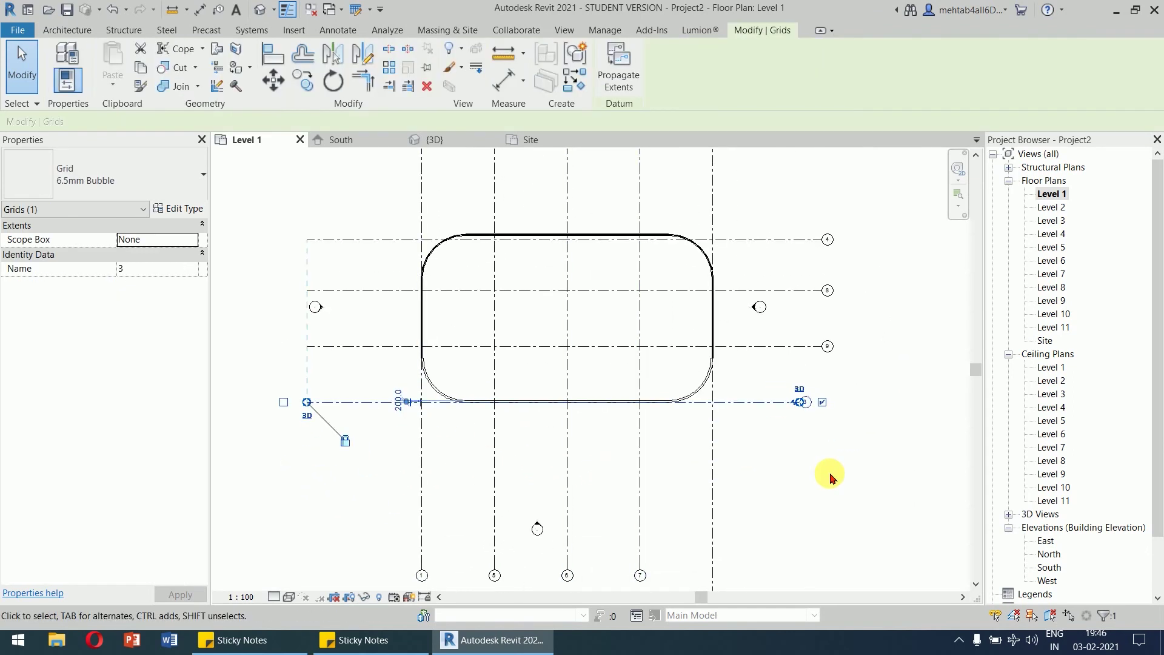
{"action": "key", "text": "Up"}
{"action": "key", "text": "Up"}
{"action": "key", "text": "Up"}
{"action": "key", "text": "Up"}
{"action": "key", "text": "Up"}
{"action": "key", "text": "Up"}
{"action": "key", "text": "Up"}
{"action": "key", "text": "Up"}
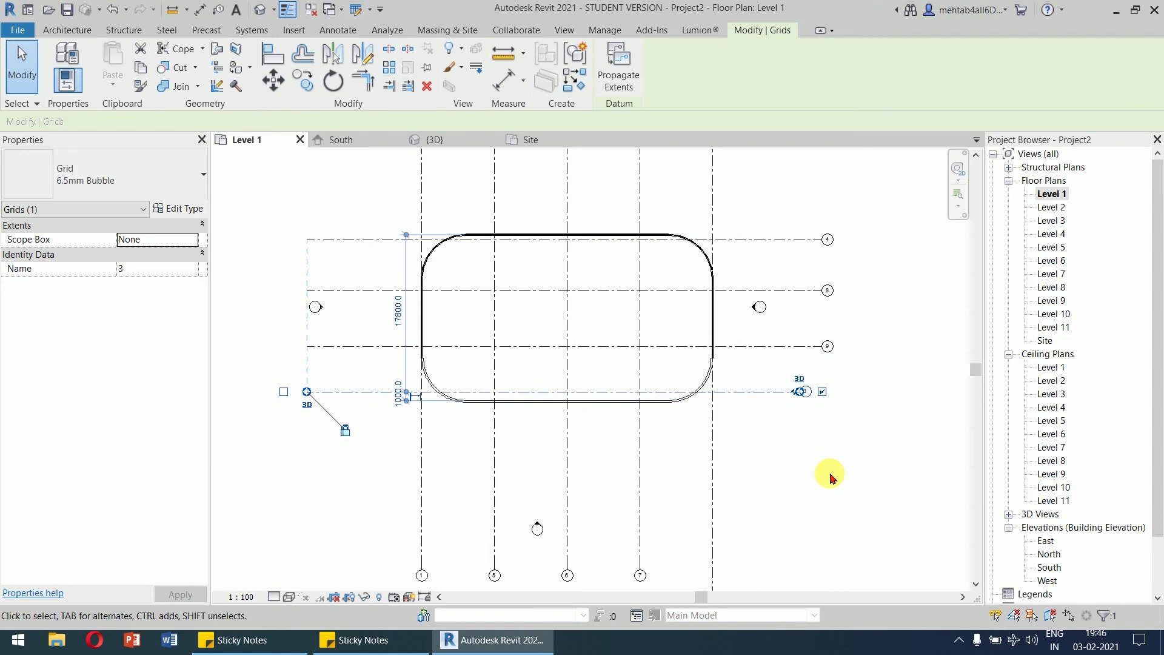
Set grid 3's distance from the building's lower edge to 600 and clear the selection.
{"action": "scroll", "coordinate": [370, 394], "scroll_direction": "up", "scroll_amount": 3}
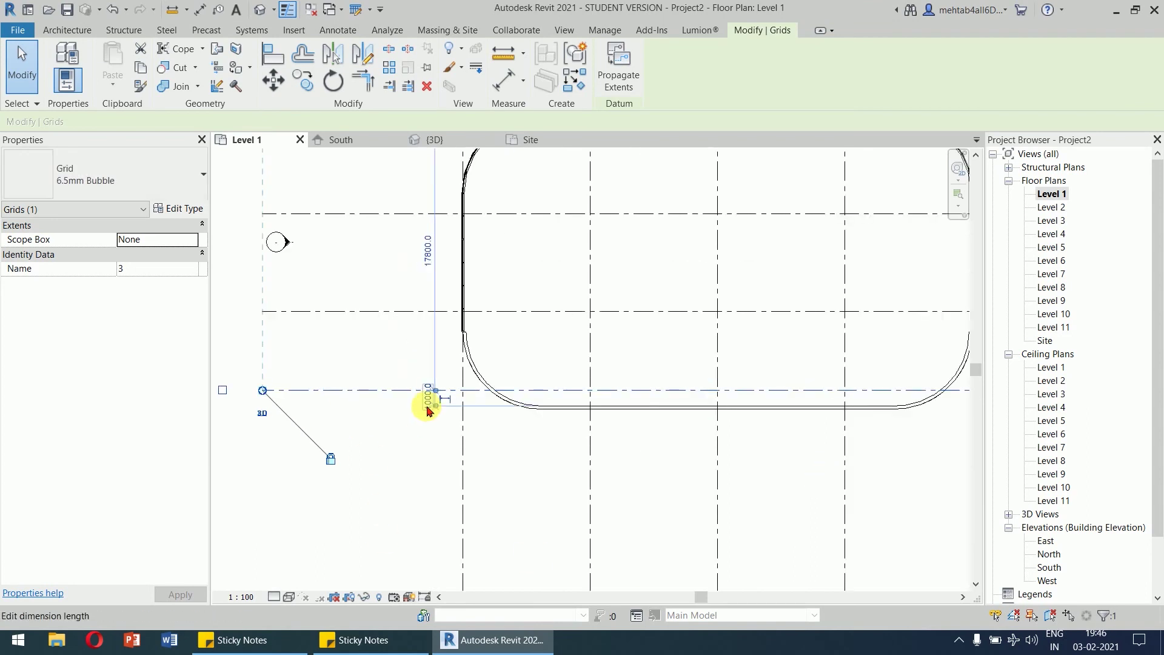
{"action": "left_click", "coordinate": [428, 395]}
{"action": "type", "text": "6"}
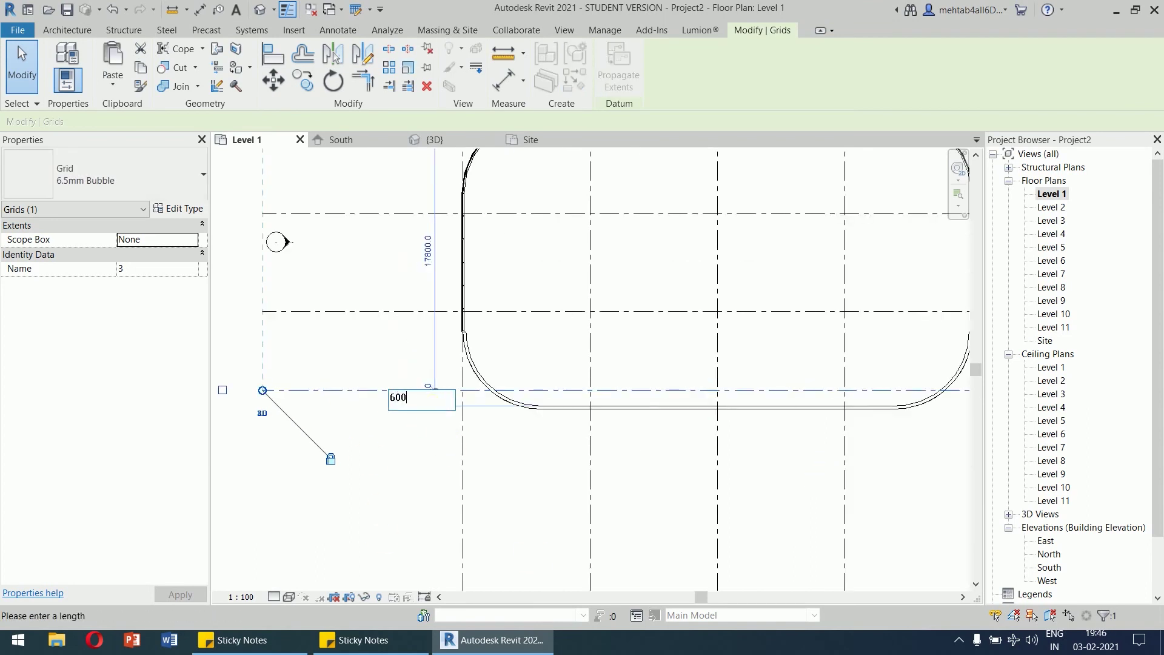
{"action": "type", "text": "00"}
{"action": "key", "text": "Return"}
{"action": "left_click", "coordinate": [546, 484]}
{"action": "scroll", "coordinate": [654, 359], "scroll_direction": "down", "scroll_amount": 2}
{"action": "scroll", "coordinate": [653, 359], "scroll_direction": "down", "scroll_amount": 2, "text": "shift"}
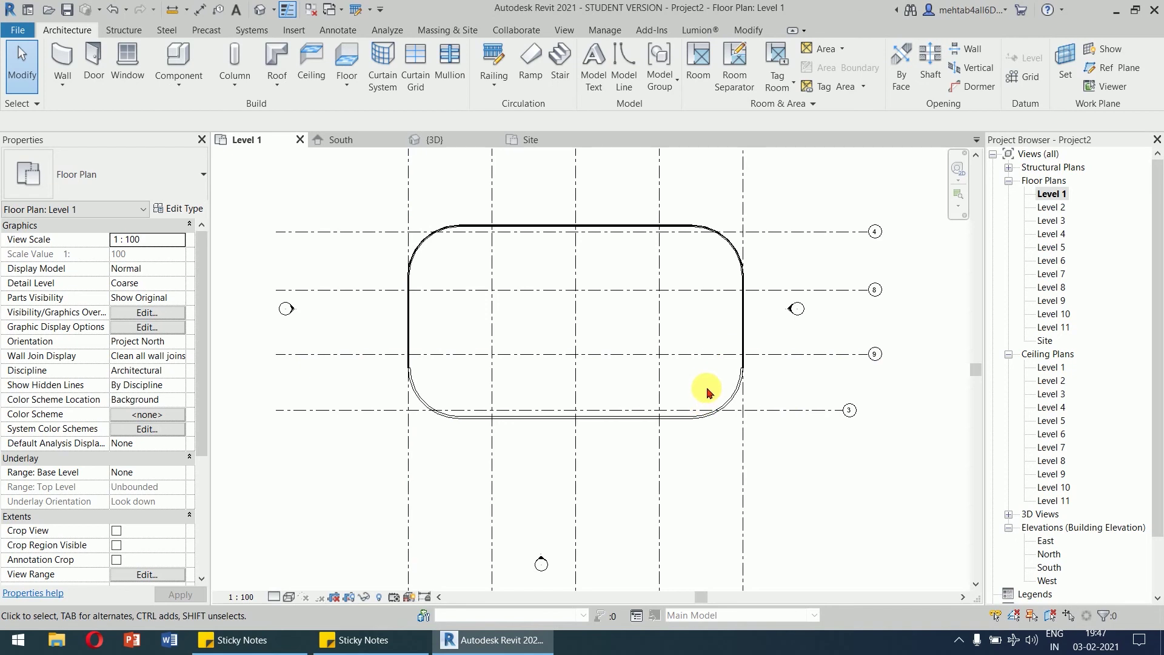
Measure the spacing between the first two vertical grid lines with a temporary aligned dimension, without placing it.
{"action": "left_click", "coordinate": [408, 193]}
{"action": "middle_click_drag", "start_coordinate": [453, 202], "coordinate": [460, 304]}
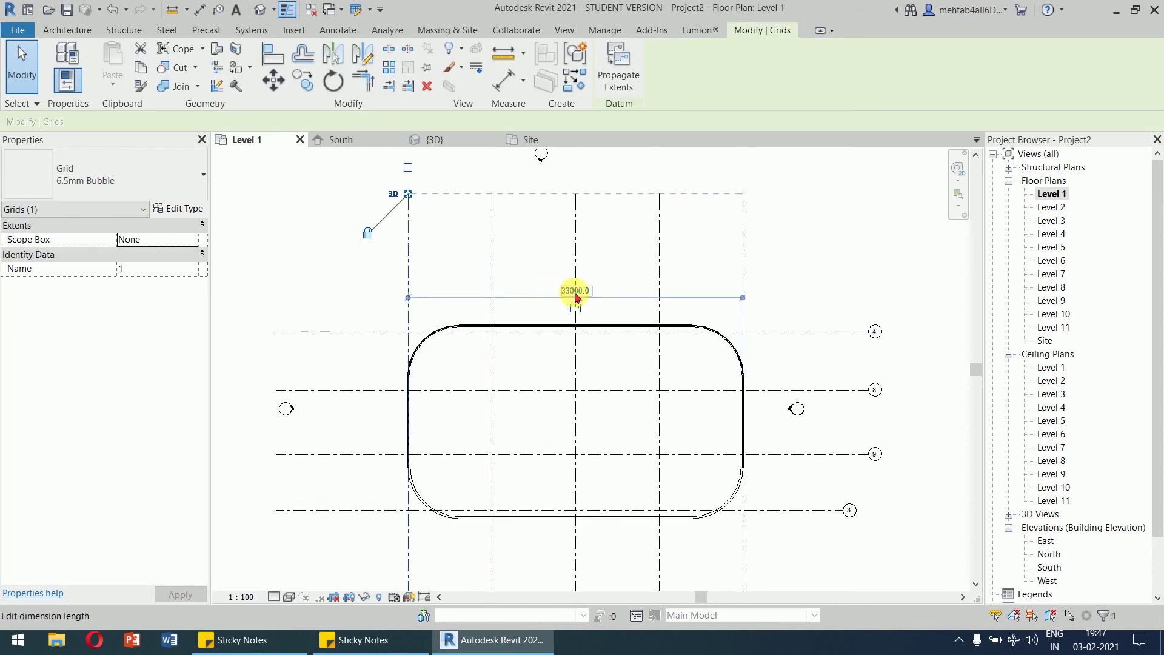
{"action": "left_click", "coordinate": [534, 269]}
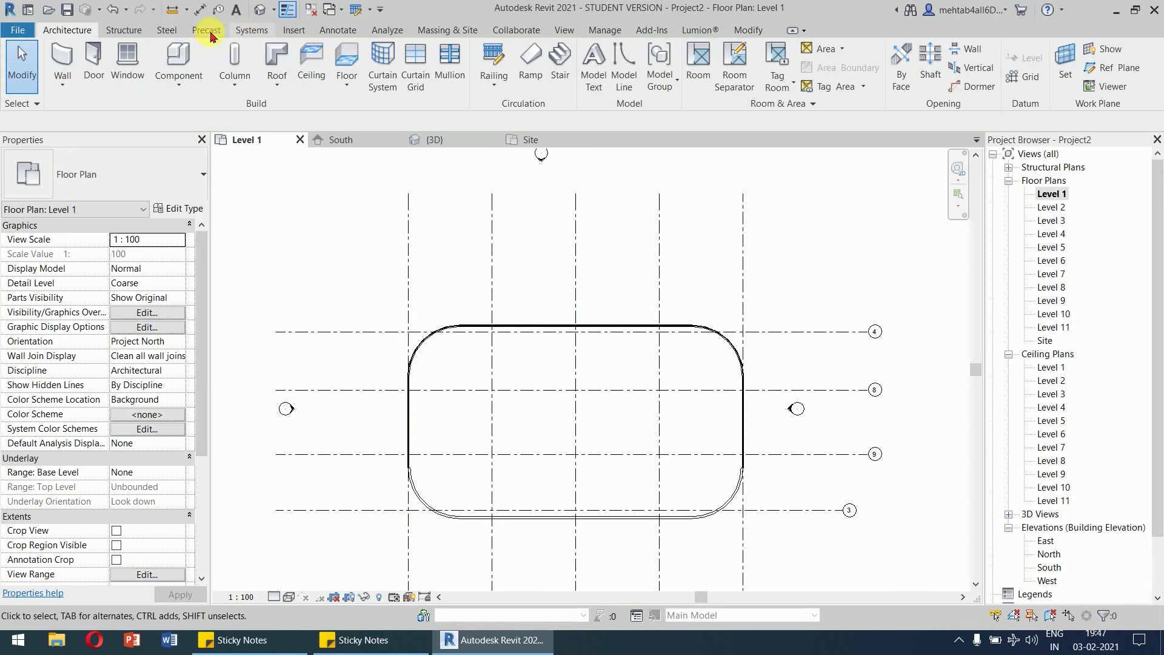
{"action": "left_click", "coordinate": [338, 30]}
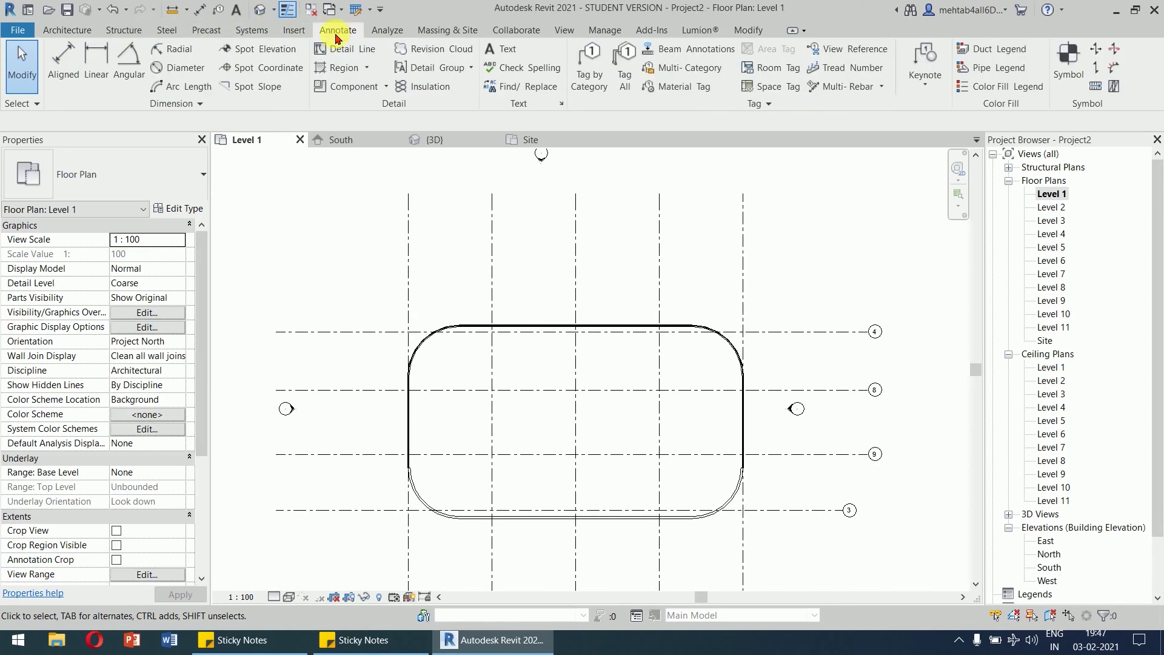
{"action": "left_click", "coordinate": [58, 62]}
{"action": "left_click", "coordinate": [408, 276]}
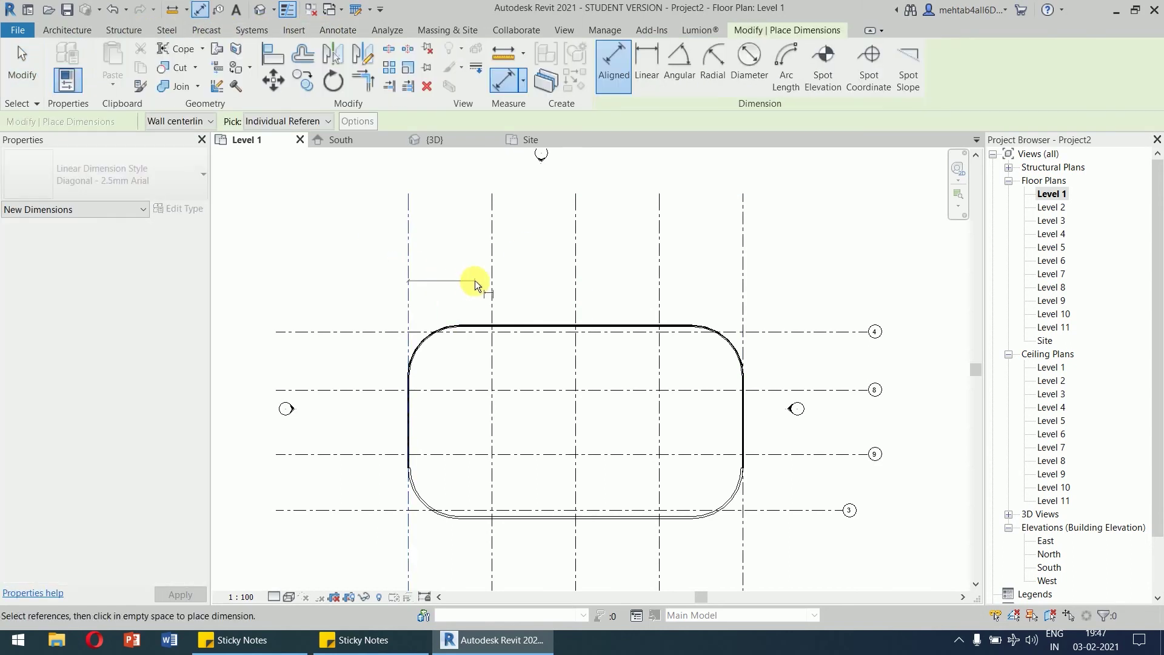
{"action": "left_click", "coordinate": [492, 281]}
{"action": "scroll", "coordinate": [468, 279], "scroll_direction": "up", "scroll_amount": 4}
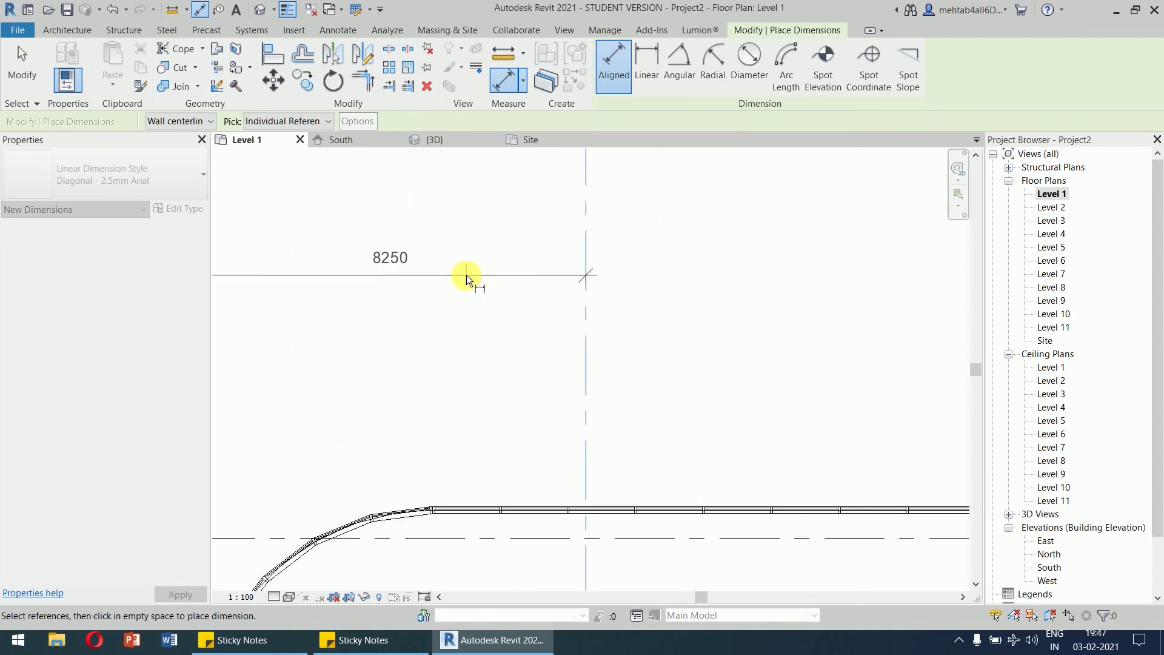
{"action": "key", "text": "Escape"}
{"action": "scroll", "coordinate": [486, 275], "scroll_direction": "down", "scroll_amount": 3}
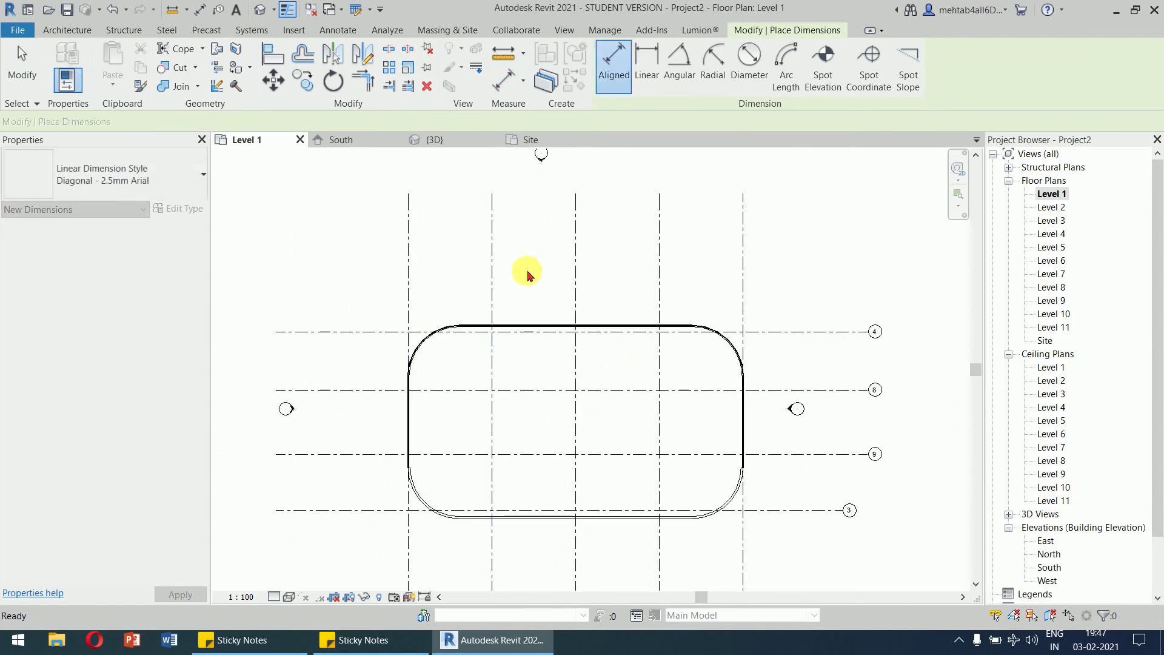
{"action": "key", "text": "Escape"}
Add two vertical grid lines by picking the outermost vertical grids with an inward offset of =8250/2 (4125).
{"action": "key", "text": "g"}
{"action": "key", "text": "r"}
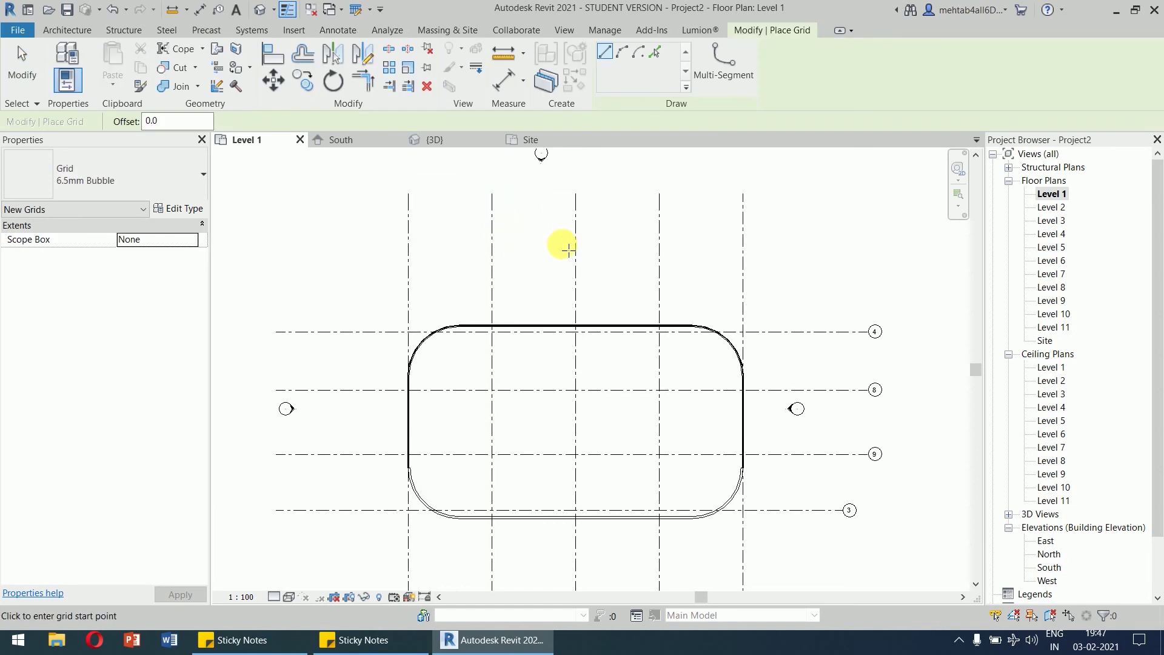
{"action": "left_click", "coordinate": [655, 52]}
{"action": "left_click", "coordinate": [148, 122]}
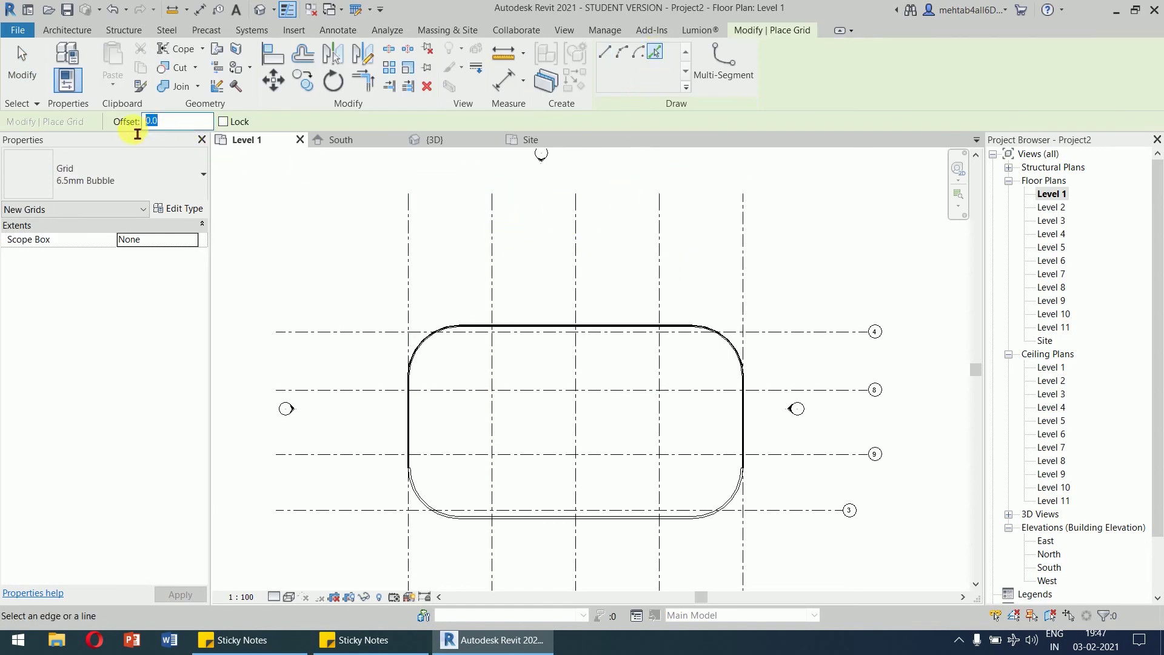
{"action": "type", "text": "8250/2"}
{"action": "key", "text": "Return"}
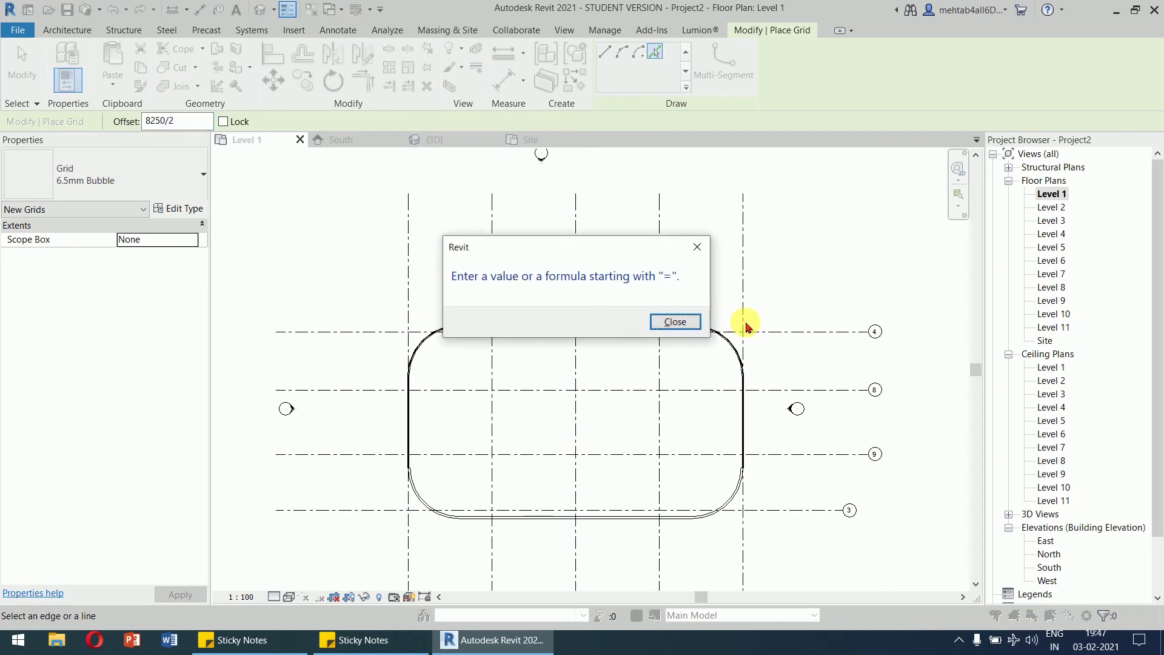
{"action": "left_click", "coordinate": [675, 321]}
{"action": "left_click", "coordinate": [156, 129]}
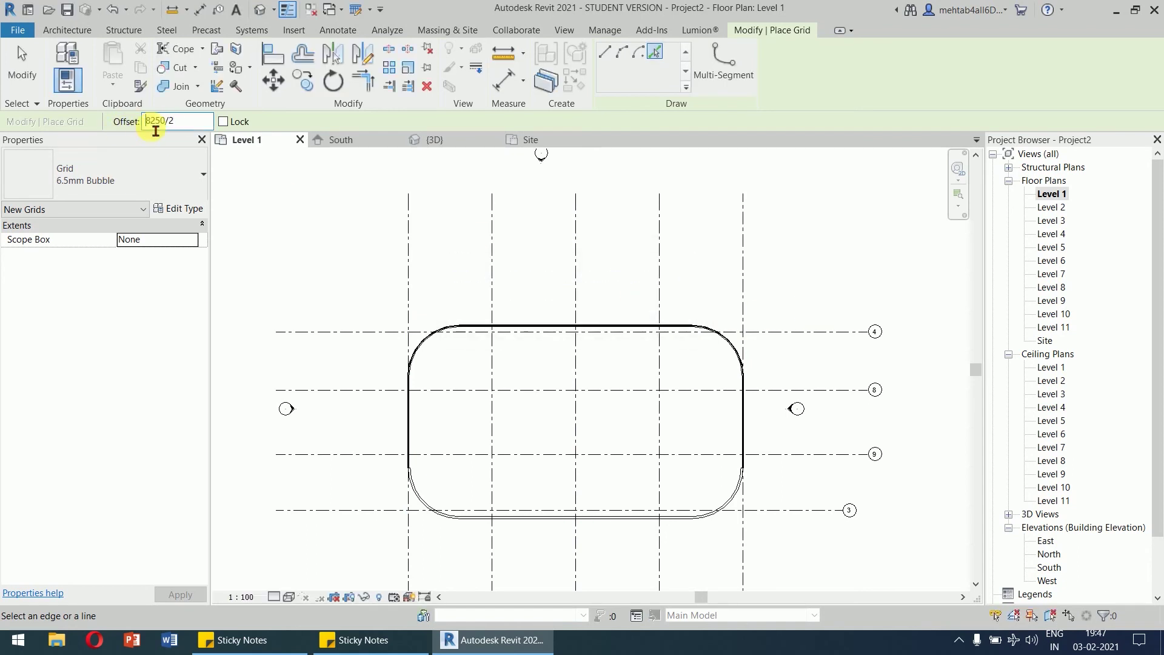
{"action": "left_click", "coordinate": [146, 121]}
{"action": "type", "text": "="}
{"action": "key", "text": "Return"}
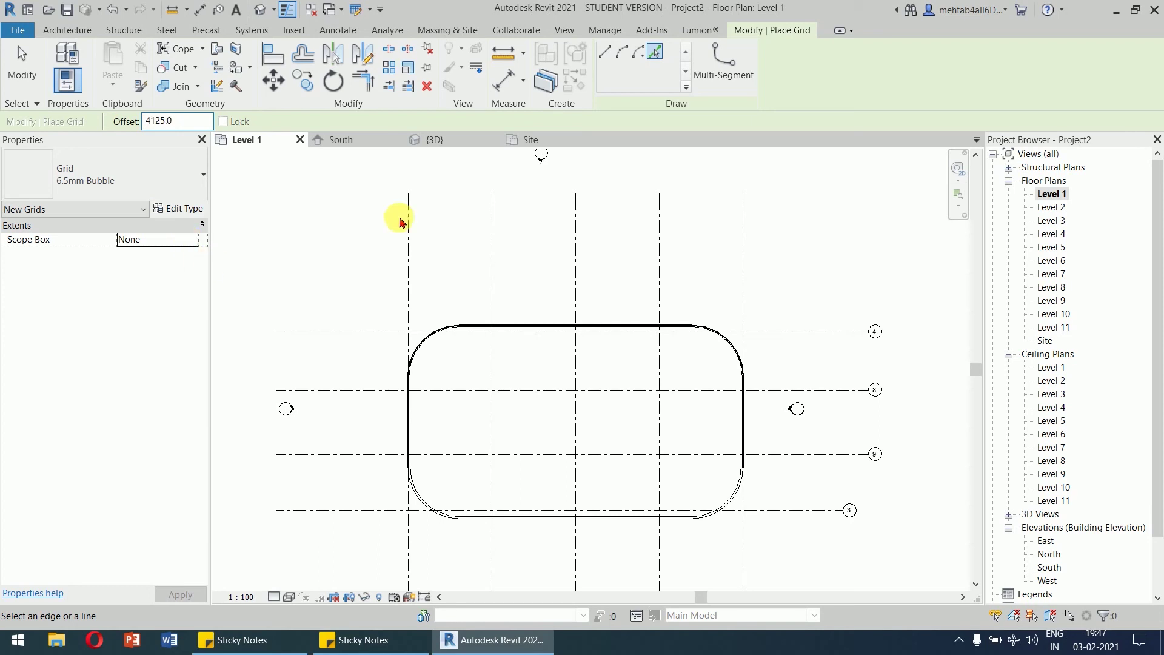
{"action": "left_click", "coordinate": [408, 285]}
{"action": "left_click", "coordinate": [734, 292]}
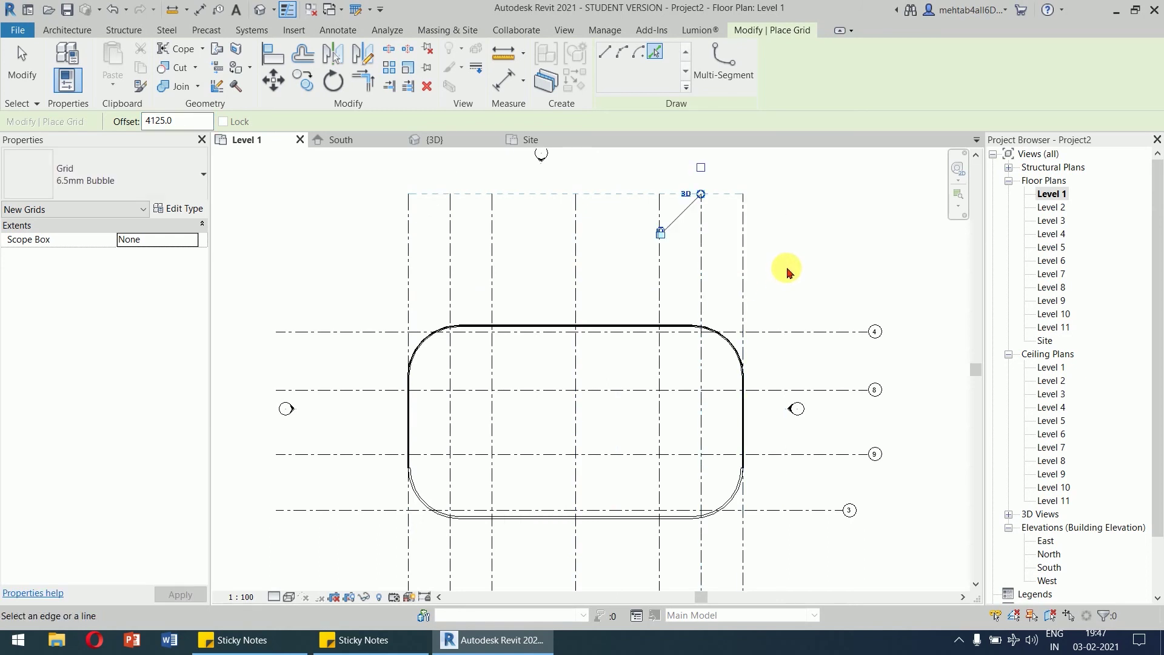
{"action": "key", "text": "Escape"}
{"action": "key", "text": "Escape"}
Measure the spacing between horizontal grids 4 and 8 with an aligned dimension, without placing it.
{"action": "left_click", "coordinate": [63, 58]}
{"action": "left_click", "coordinate": [837, 333]}
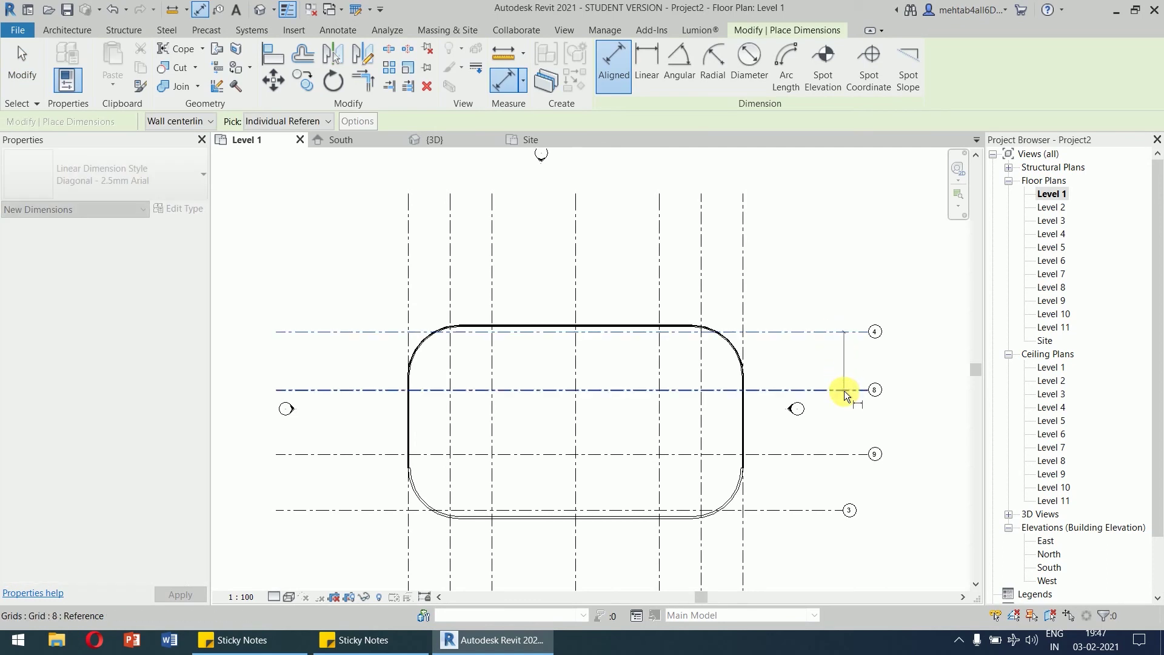
{"action": "left_click", "coordinate": [844, 391]}
{"action": "scroll", "coordinate": [836, 365], "scroll_direction": "up", "scroll_amount": 3}
{"action": "scroll", "coordinate": [836, 366], "scroll_direction": "up", "scroll_amount": 2}
{"action": "scroll", "coordinate": [836, 365], "scroll_direction": "down", "scroll_amount": 5}
{"action": "key", "text": "Escape"}
{"action": "key", "text": "Escape"}
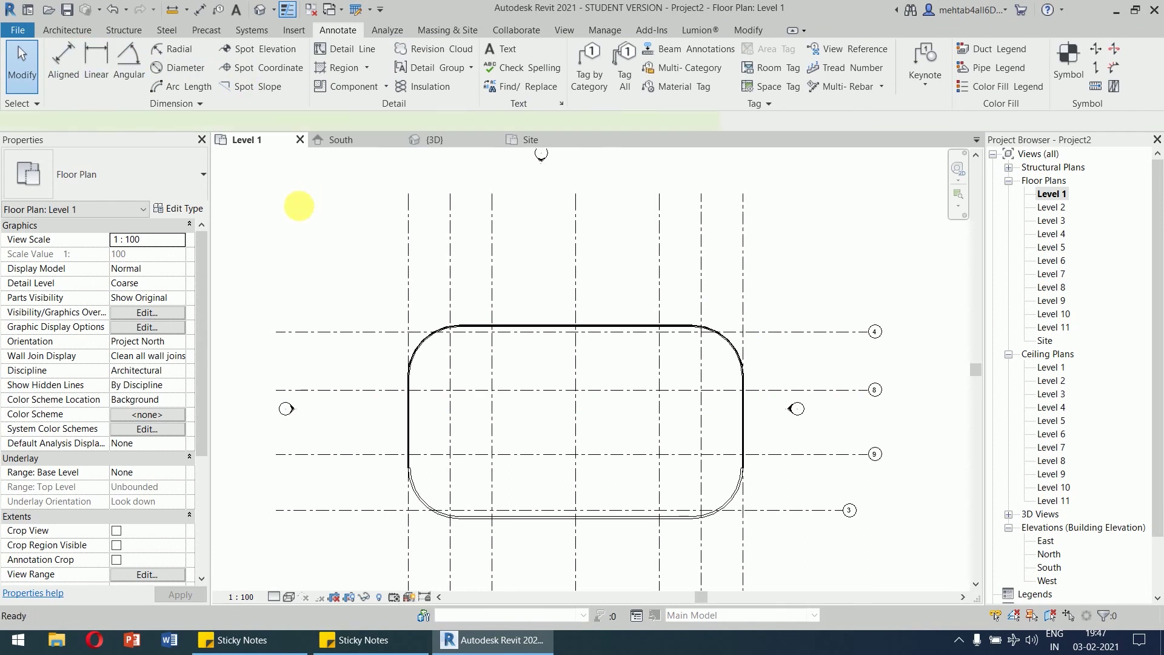
Add two horizontal grid lines by picking grids 4 and 3 with an inward offset of =5733/2 (2866.5).
{"action": "key", "text": "g"}
{"action": "key", "text": "r"}
{"action": "left_click", "coordinate": [182, 121]}
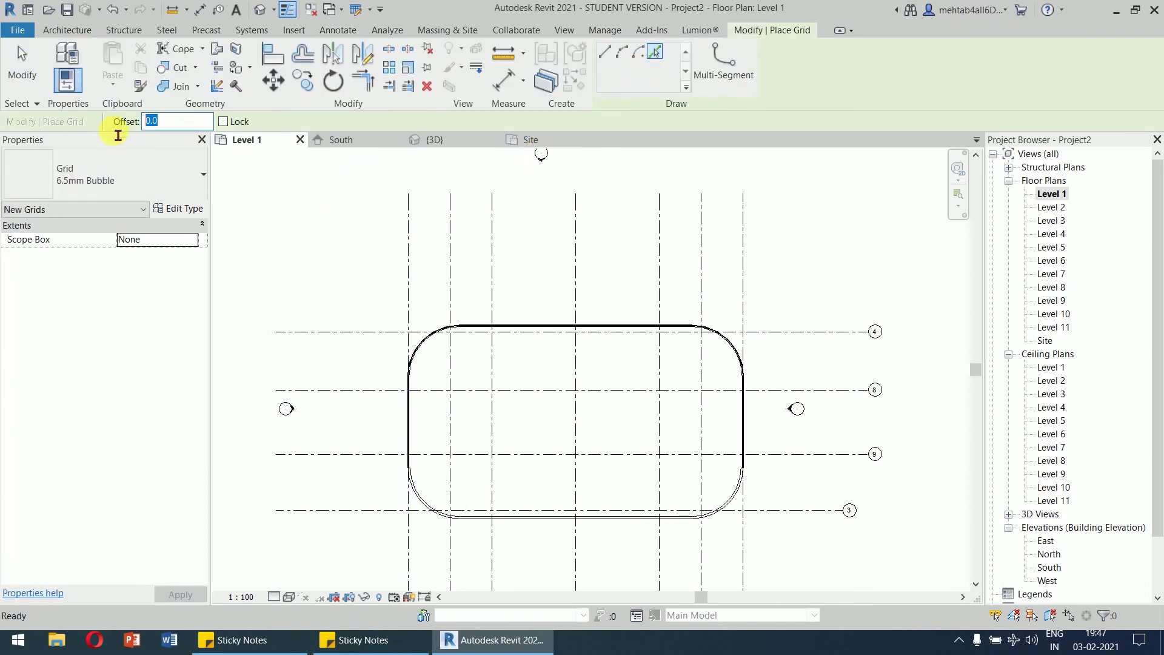
{"action": "type", "text": "="}
{"action": "type", "text": "5733/2"}
{"action": "key", "text": "Return"}
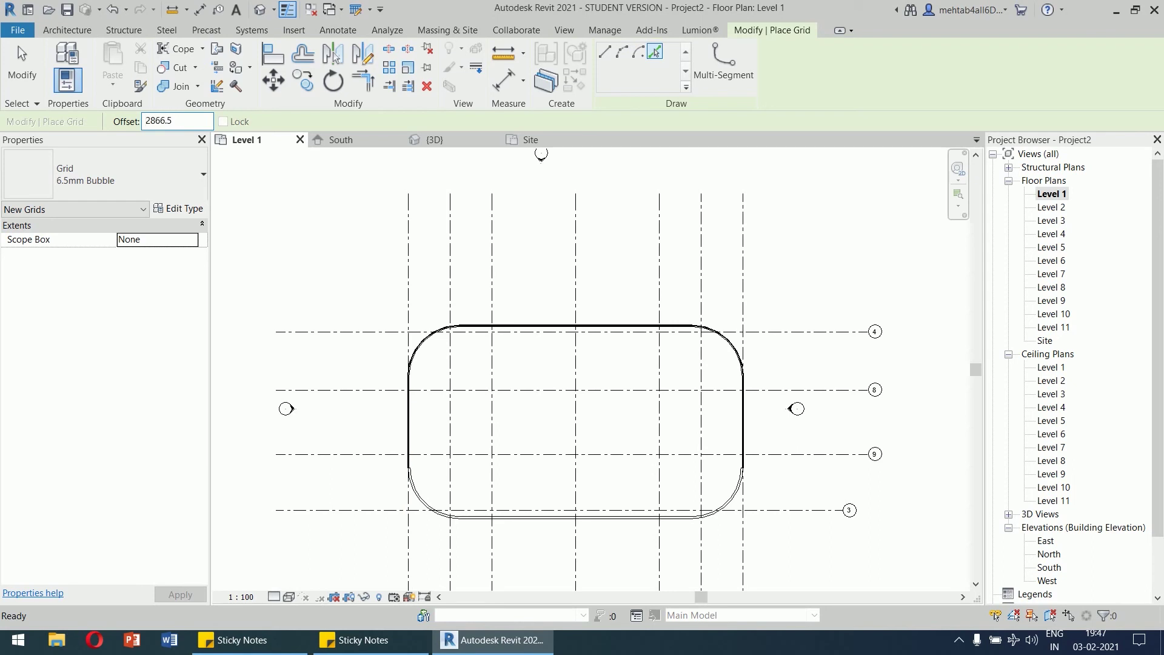
{"action": "left_click", "coordinate": [378, 340]}
{"action": "left_click", "coordinate": [793, 510]}
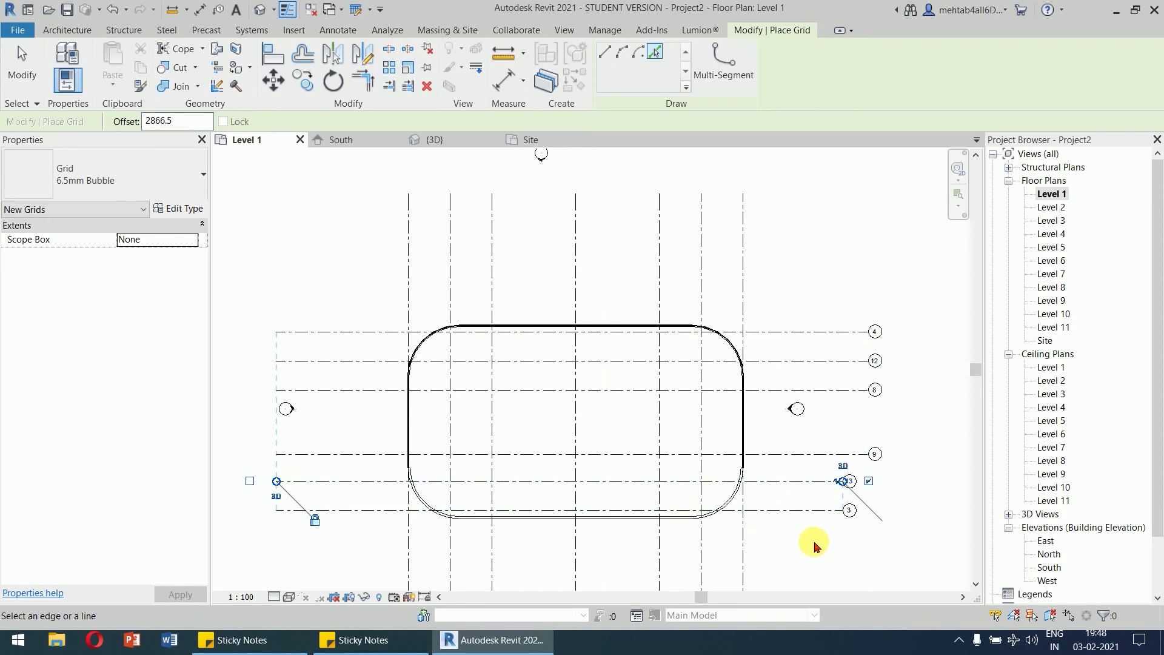
{"action": "key", "text": "Escape"}
{"action": "key", "text": "Escape"}
{"action": "scroll", "coordinate": [764, 531], "scroll_direction": "up", "scroll_amount": 4}
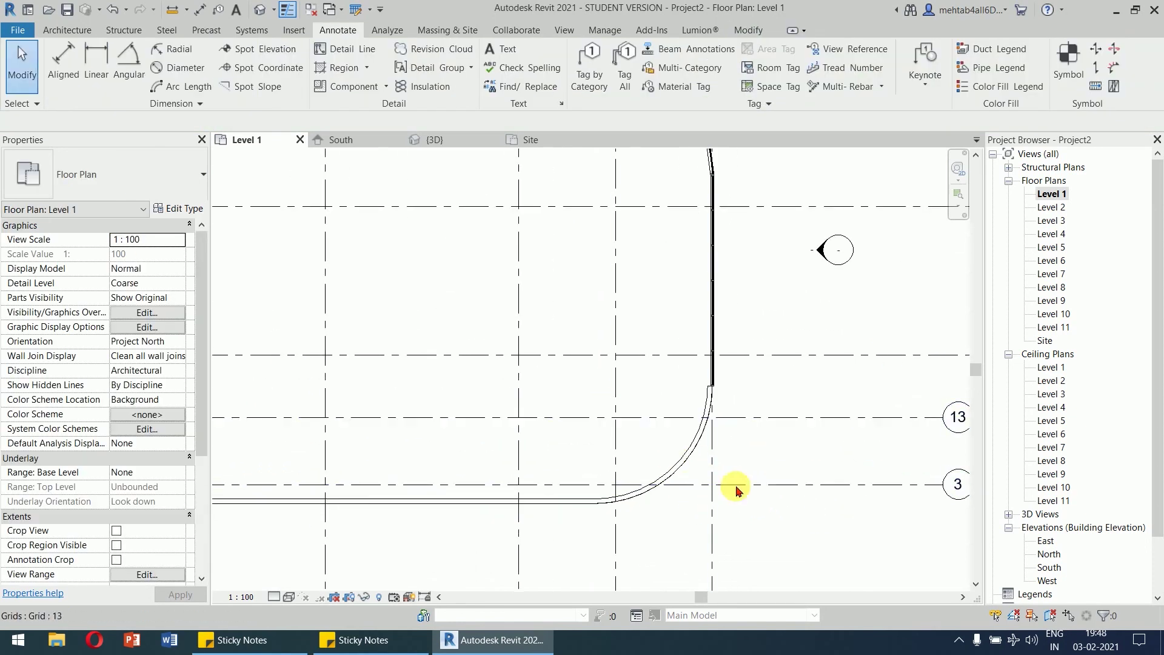
{"action": "left_click_drag", "start_coordinate": [762, 454], "coordinate": [695, 520]}
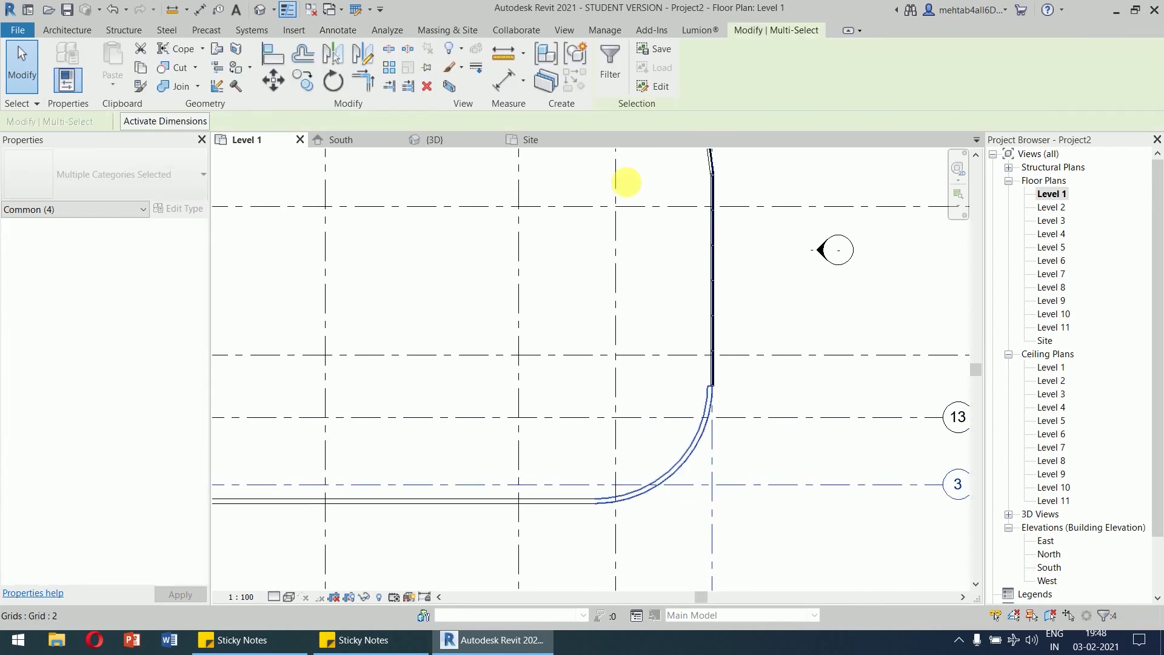
{"action": "left_click", "coordinate": [610, 68]}
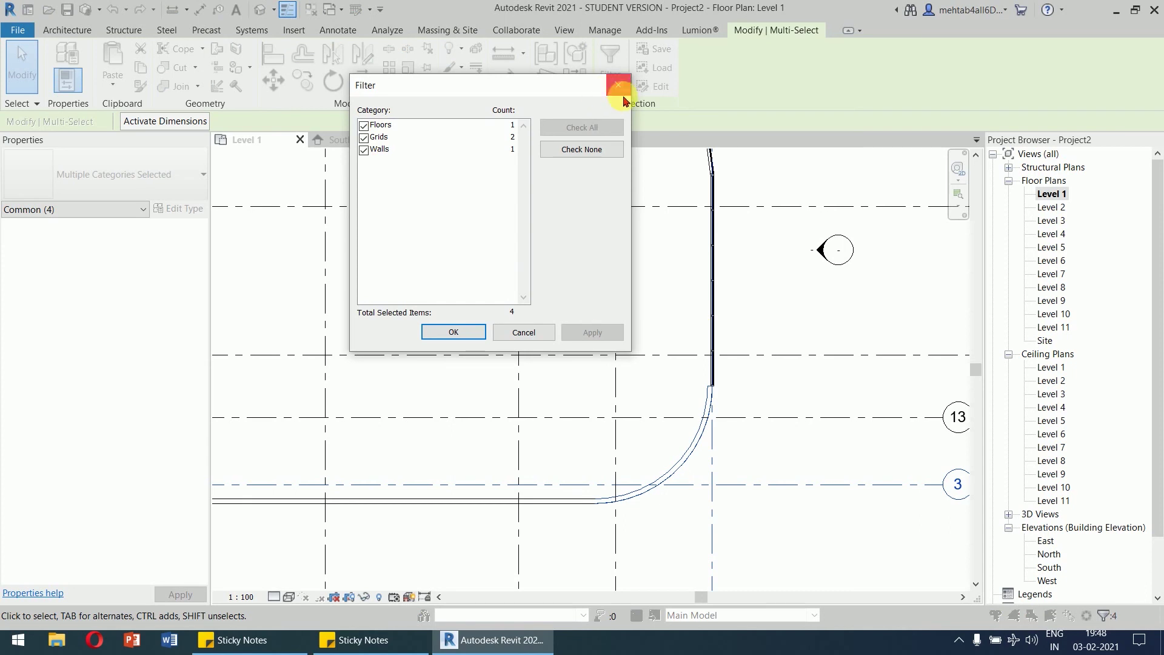
{"action": "key", "text": "Escape"}
{"action": "key", "text": "Escape"}
{"action": "scroll", "coordinate": [798, 345], "scroll_direction": "down", "scroll_amount": 2}
{"action": "scroll", "coordinate": [799, 347], "scroll_direction": "down", "scroll_amount": 2}
{"action": "scroll", "coordinate": [783, 373], "scroll_direction": "up", "scroll_amount": 5}
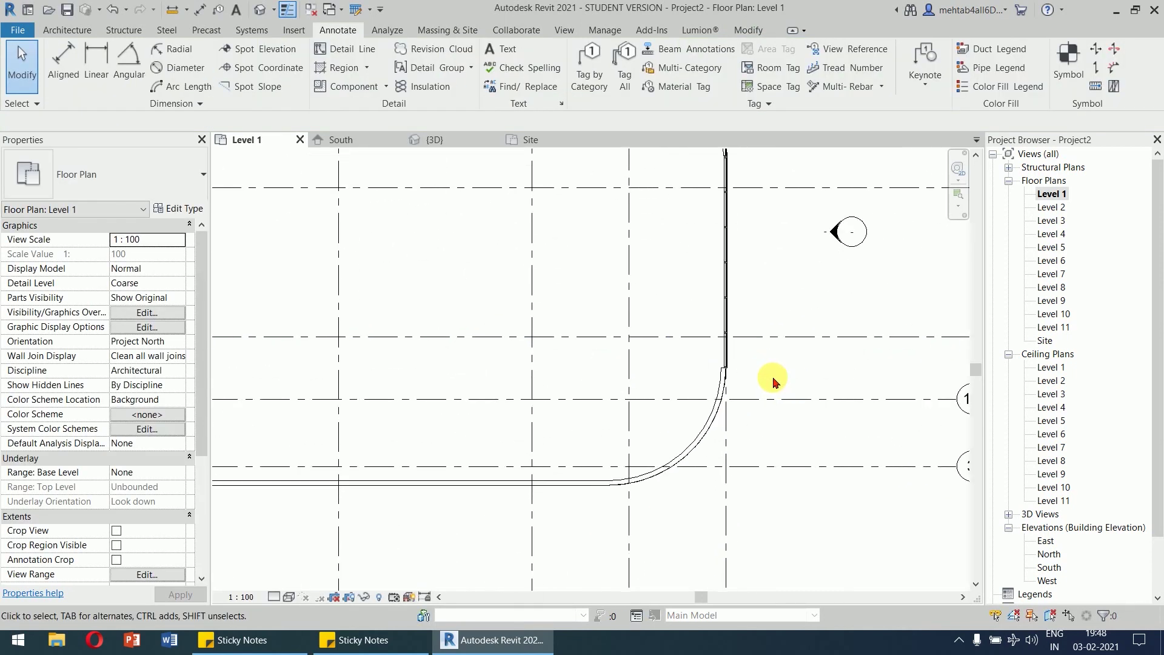
{"action": "scroll", "coordinate": [772, 379], "scroll_direction": "down", "scroll_amount": 4}
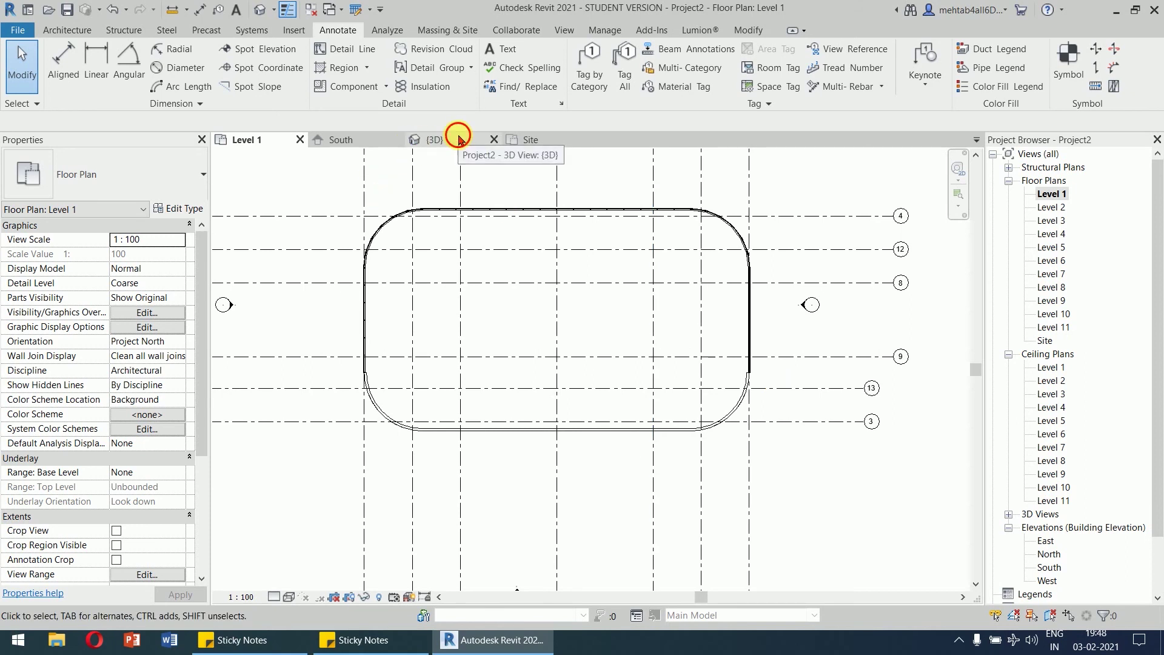
In the 3D view, delete the two 1200 round columns at the corners of the building's back side.
{"action": "left_click", "coordinate": [460, 139]}
{"action": "scroll", "coordinate": [839, 397], "scroll_direction": "up", "scroll_amount": 5}
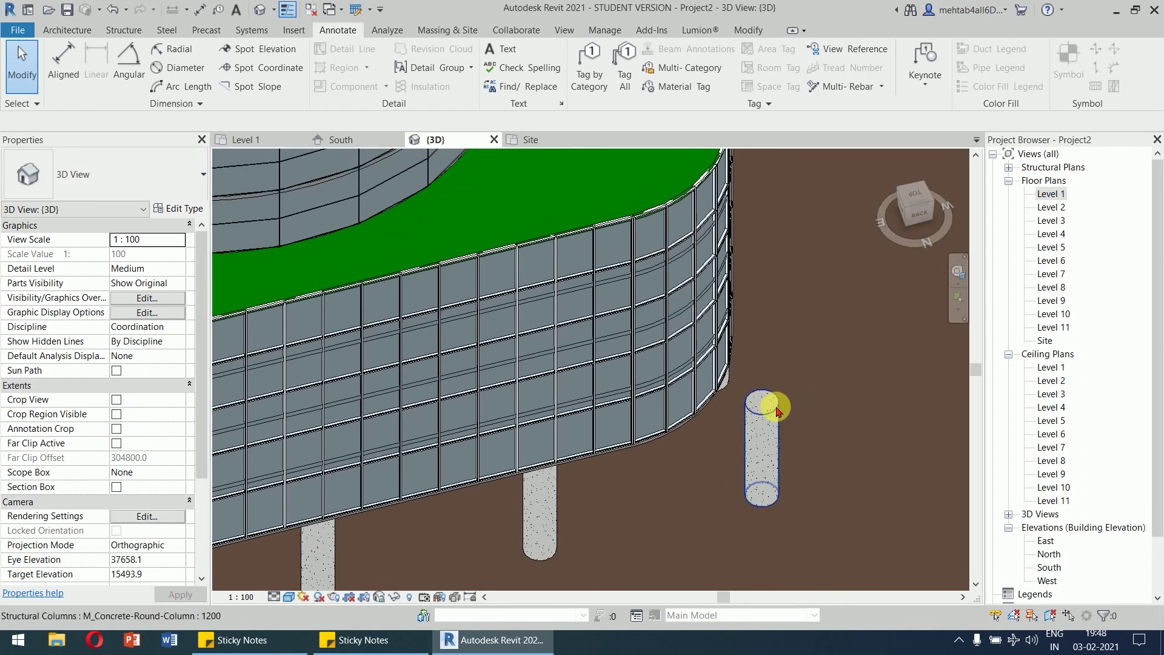
{"action": "left_click", "coordinate": [813, 417]}
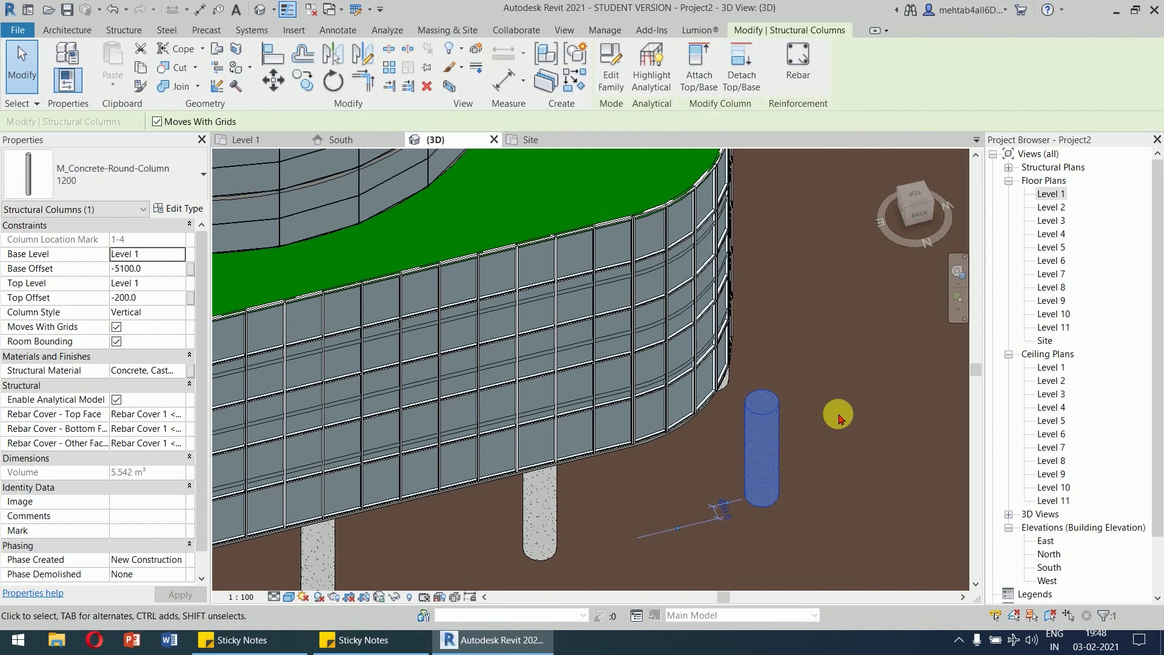
{"action": "scroll", "coordinate": [839, 419], "scroll_direction": "down", "scroll_amount": 4}
{"action": "middle_click_drag", "start_coordinate": [843, 403], "coordinate": [822, 355]}
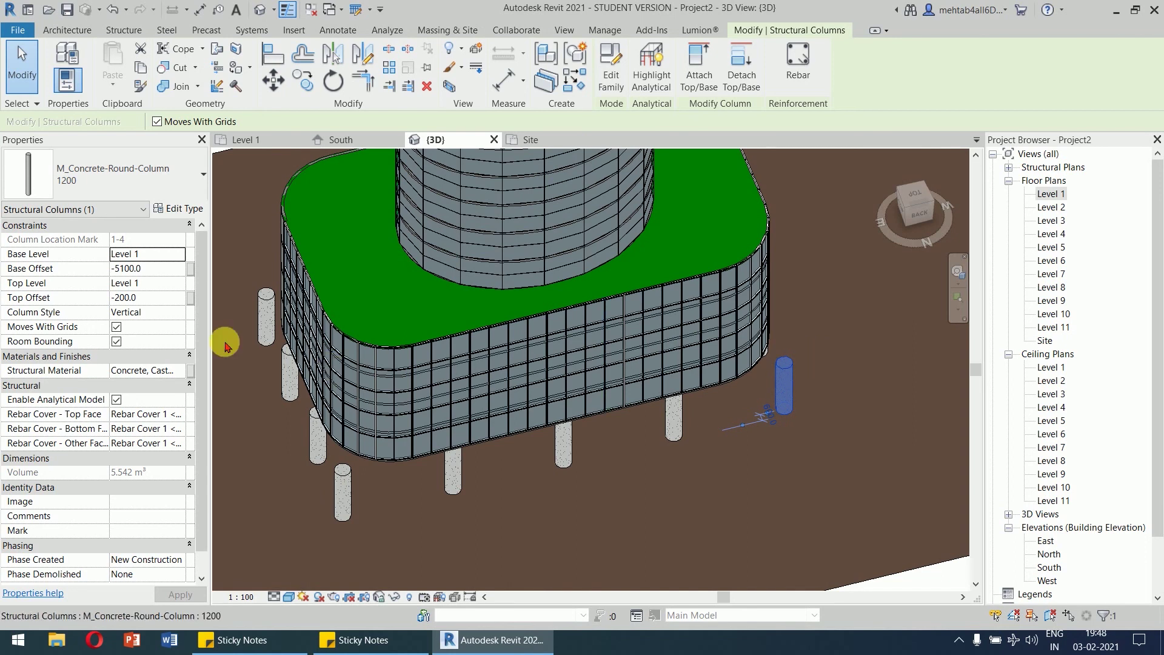
{"action": "middle_click_drag", "start_coordinate": [862, 493], "coordinate": [813, 395], "text": "shift"}
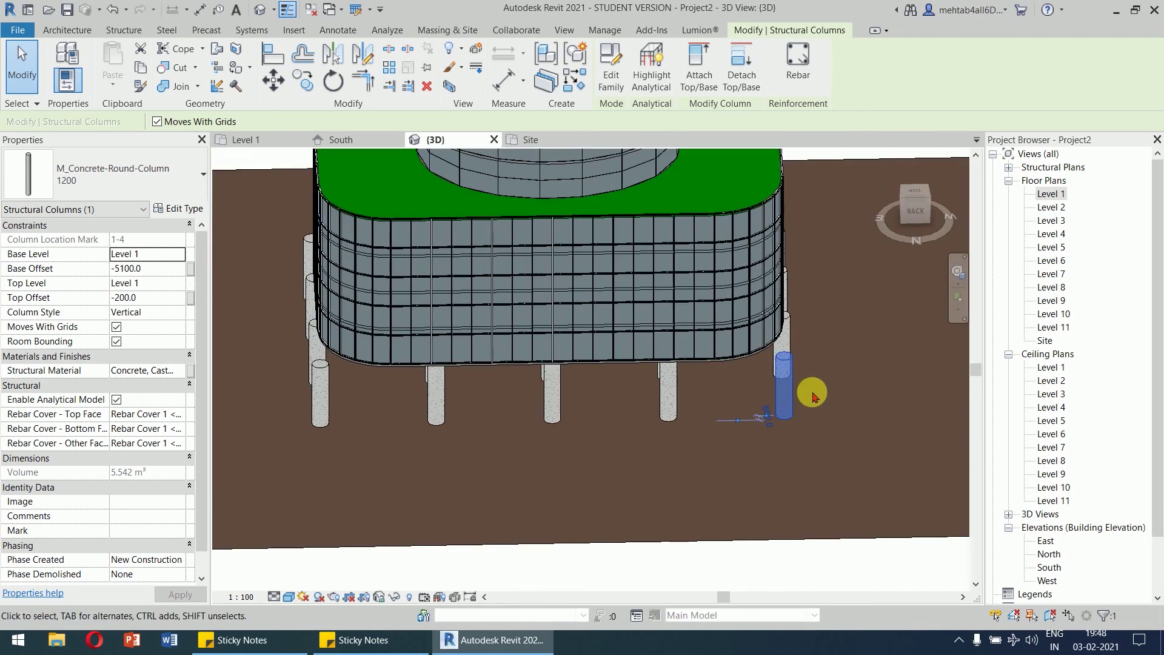
{"action": "key", "text": "Delete"}
{"action": "left_click", "coordinate": [328, 389]}
{"action": "key", "text": "Escape"}
{"action": "scroll", "coordinate": [788, 400], "scroll_direction": "down", "scroll_amount": 2}
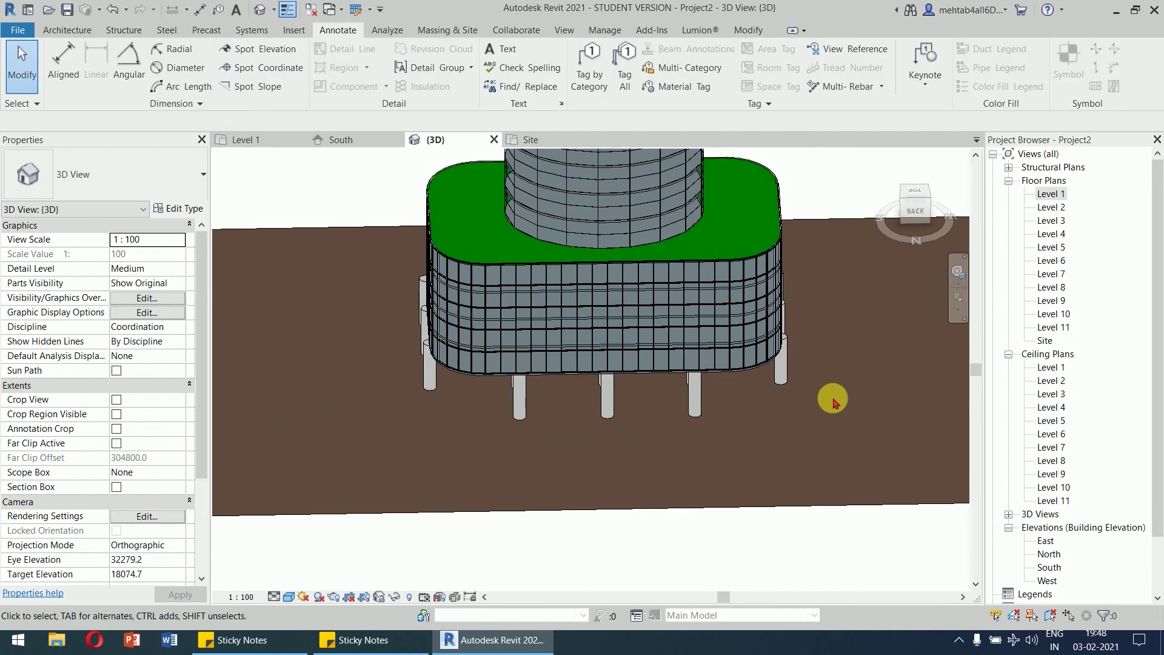
Delete the two remaining corner columns on the opposite side of the building.
{"action": "middle_click_drag", "start_coordinate": [800, 467], "coordinate": [780, 437], "text": "shift"}
{"action": "left_click", "coordinate": [703, 413]}
{"action": "key", "text": "Delete"}
{"action": "middle_click_drag", "start_coordinate": [318, 452], "coordinate": [462, 391], "text": "shift"}
{"action": "left_click", "coordinate": [728, 537]}
{"action": "key", "text": "Delete"}
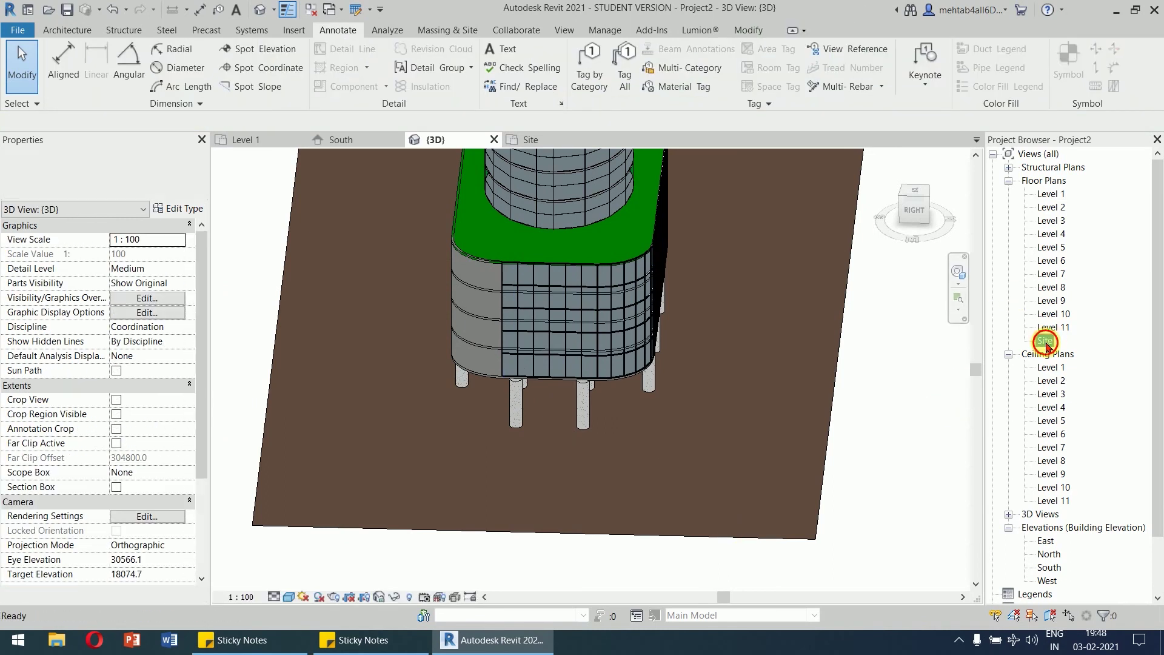
In the Site plan, place 1200 round structural columns at grid intersections 10-12, 11-12, 11-13 and 10-13.
{"action": "double_click", "coordinate": [1047, 341]}
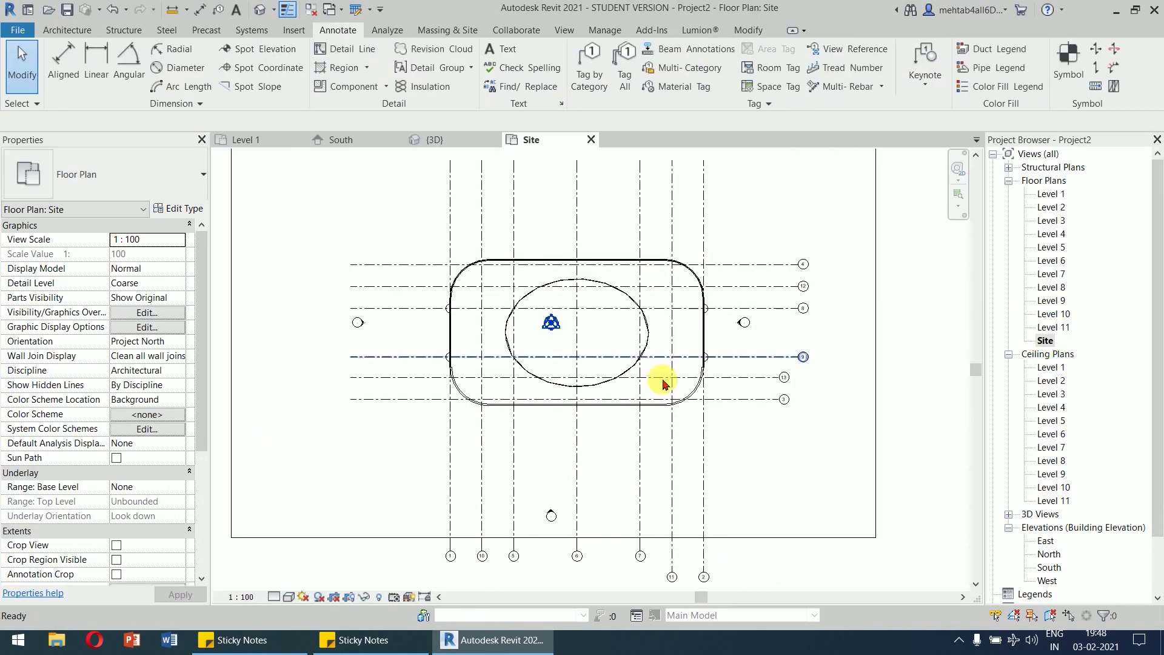
{"action": "left_click", "coordinate": [66, 30]}
{"action": "left_click", "coordinate": [235, 86]}
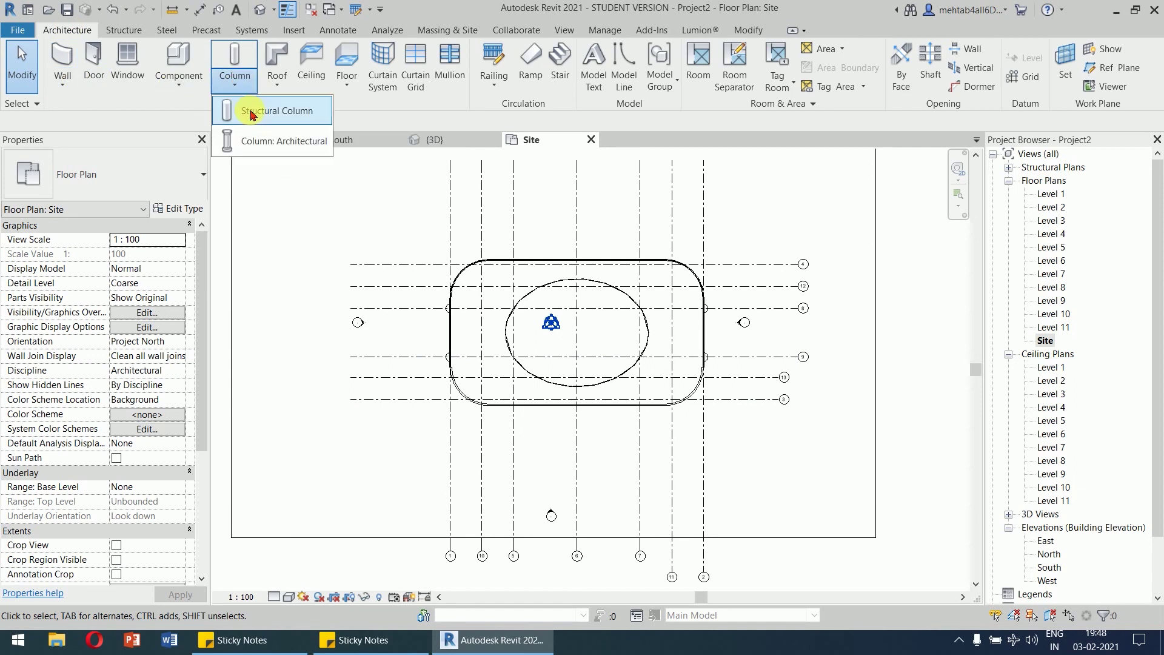
{"action": "left_click", "coordinate": [258, 111]}
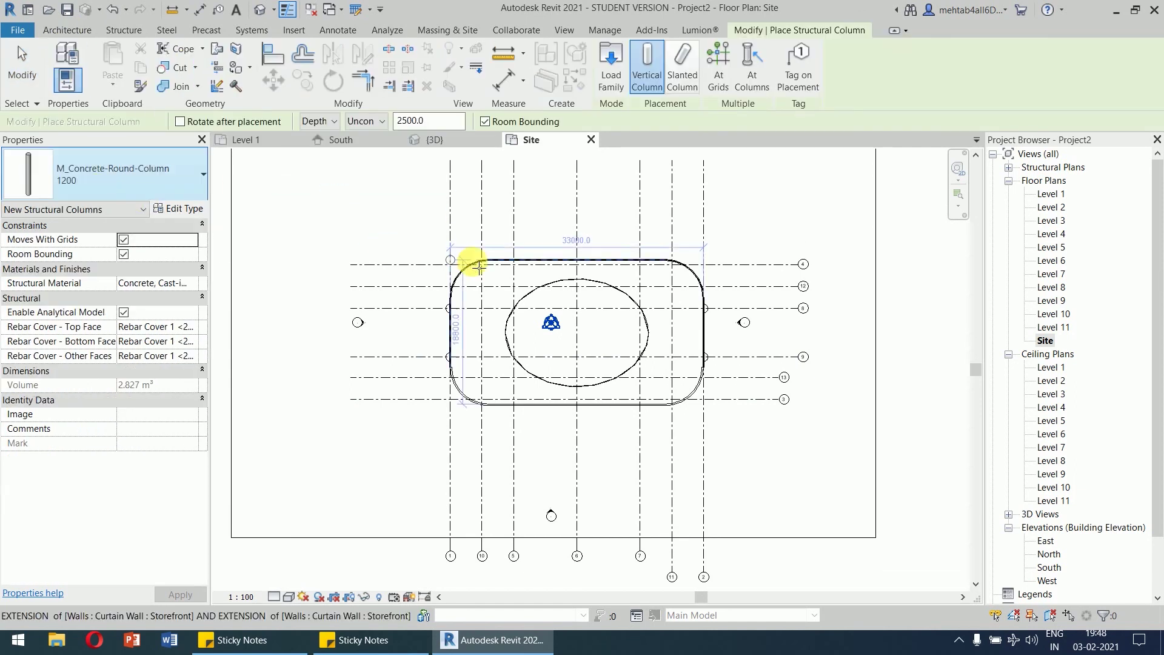
{"action": "scroll", "coordinate": [467, 260], "scroll_direction": "up", "scroll_amount": 4}
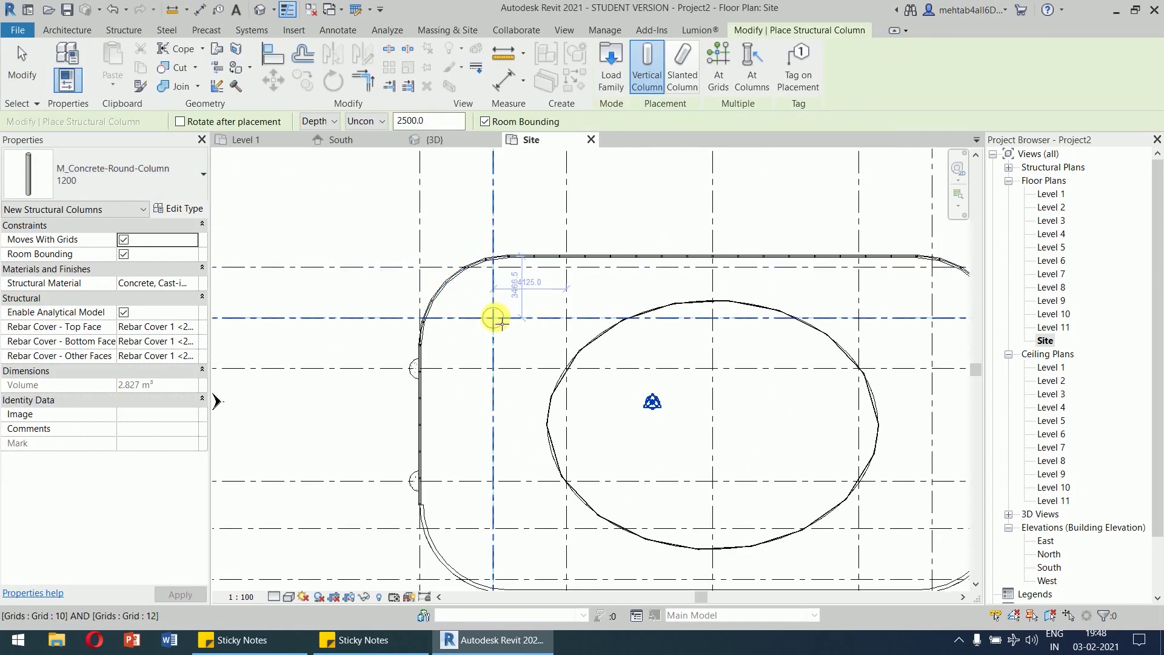
{"action": "left_click", "coordinate": [494, 317]}
{"action": "scroll", "coordinate": [737, 303], "scroll_direction": "down", "scroll_amount": 3}
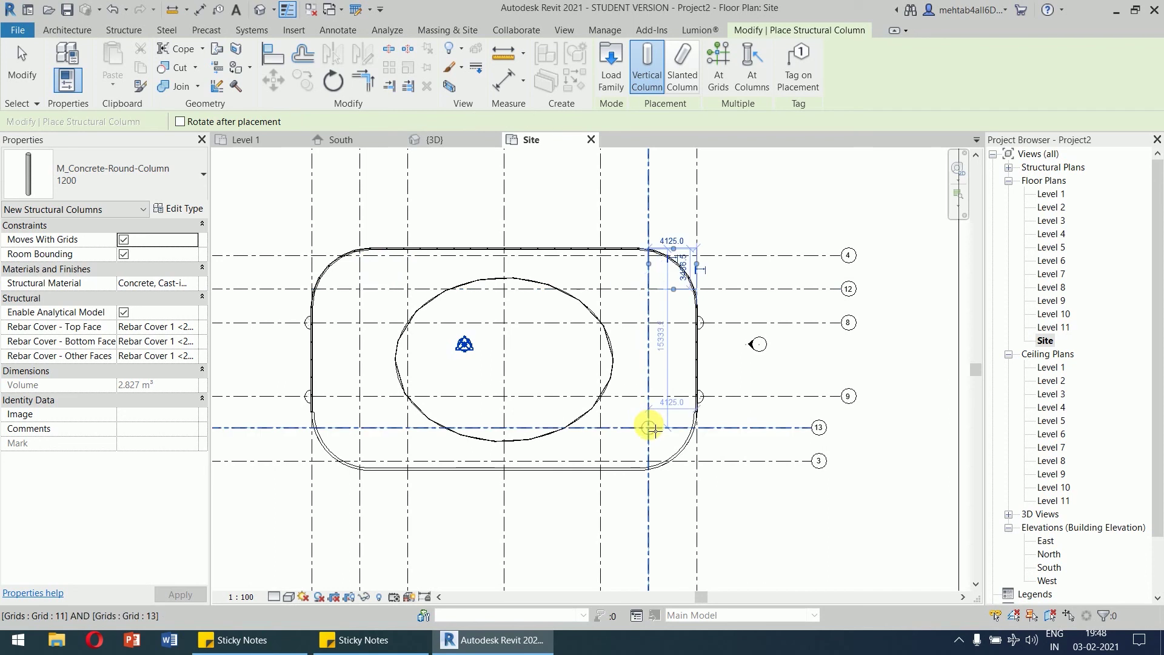
{"action": "left_click", "coordinate": [647, 427]}
{"action": "left_click", "coordinate": [360, 428]}
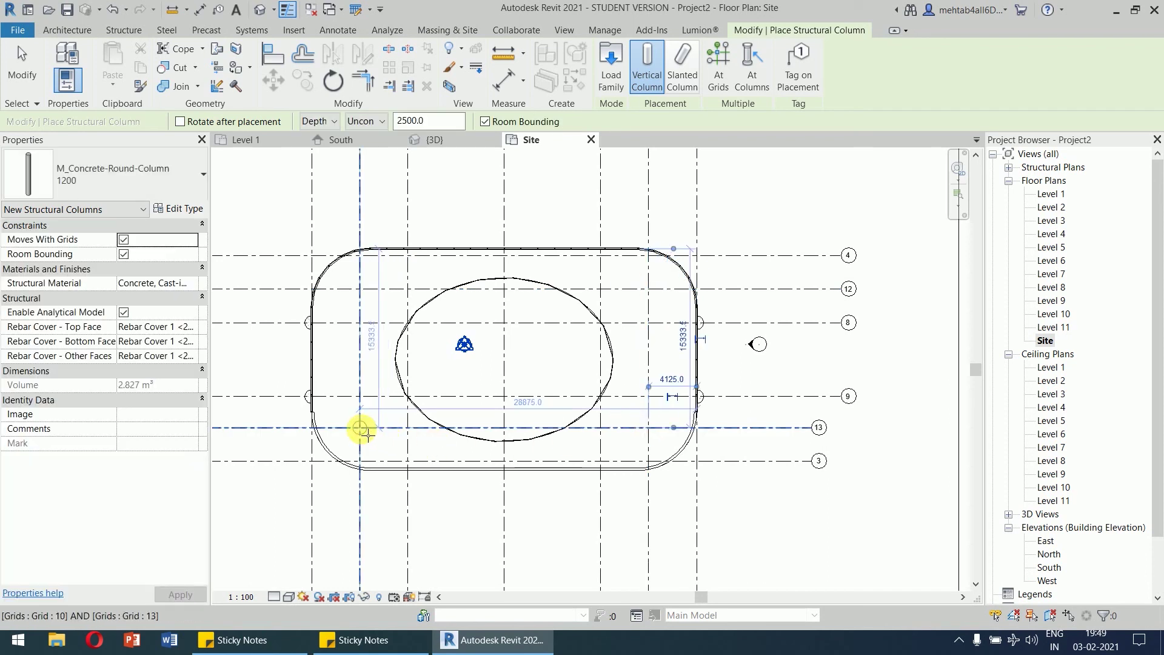
{"action": "key", "text": "Escape"}
{"action": "key", "text": "Escape"}
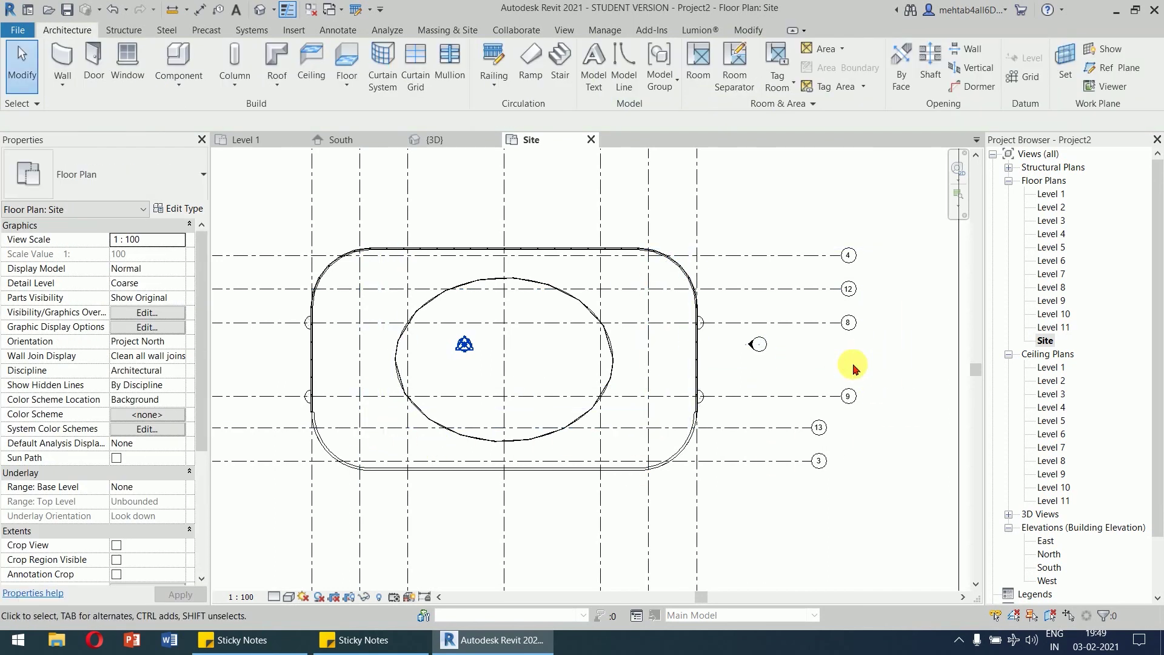
Move the outer vertical grids 2 and 1 inward by 600 mm each in the Site plan.
{"action": "middle_click_drag", "start_coordinate": [711, 368], "coordinate": [728, 367]}
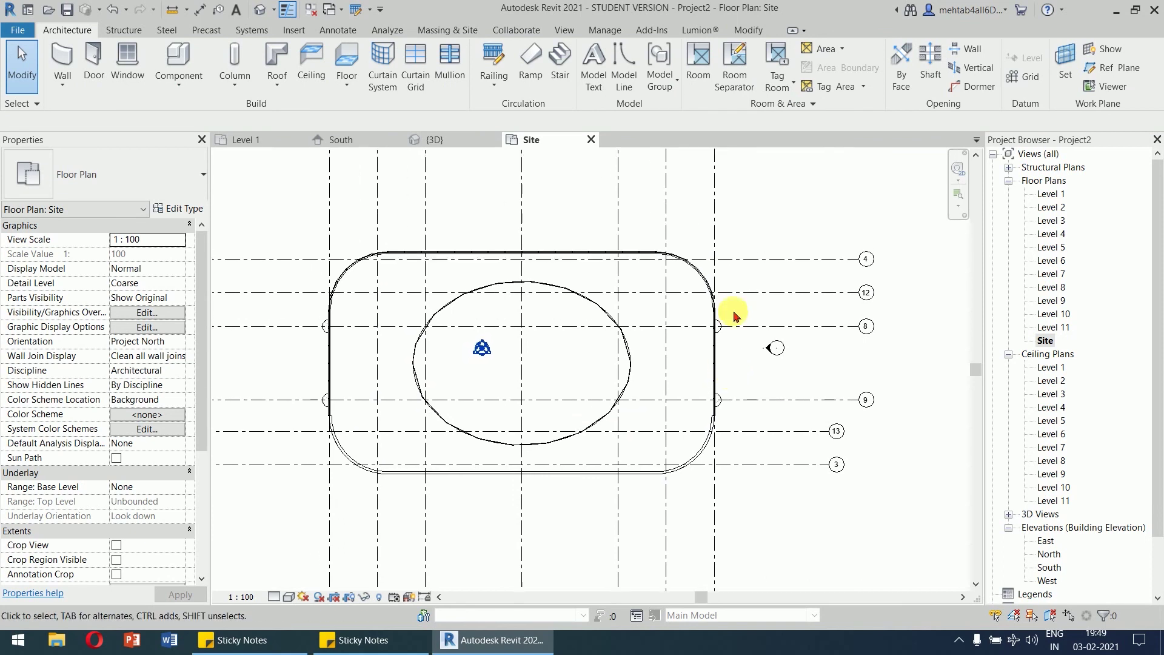
{"action": "left_click", "coordinate": [716, 227]}
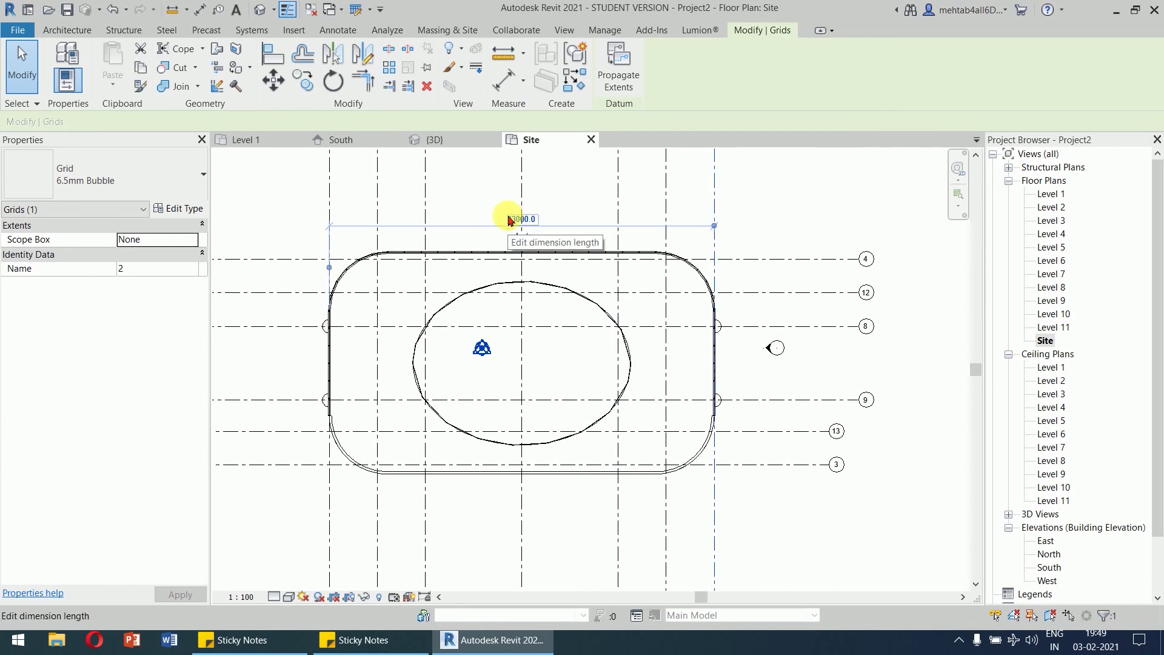
{"action": "left_click", "coordinate": [786, 222]}
{"action": "left_click", "coordinate": [715, 207]}
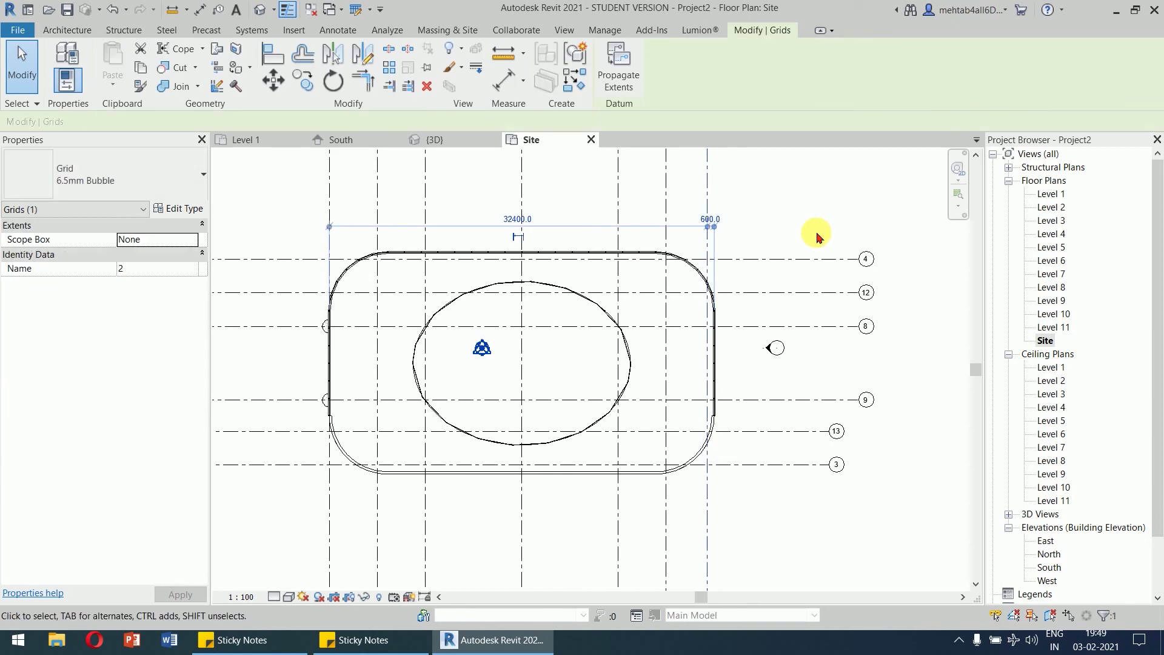
{"action": "left_click", "coordinate": [793, 228]}
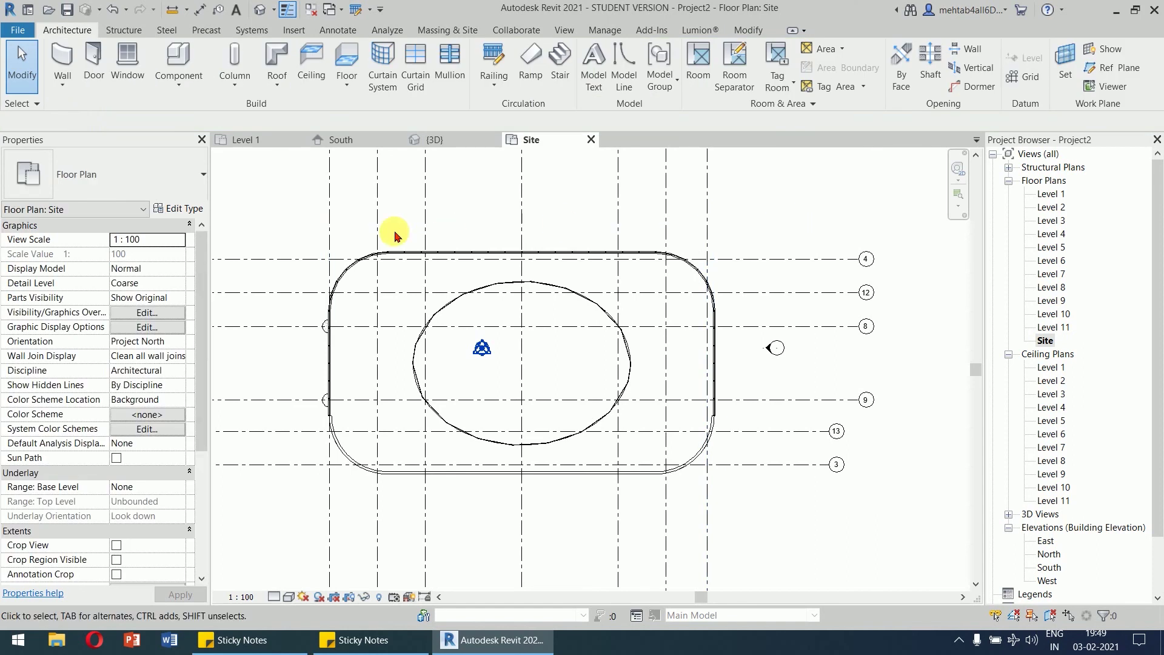
{"action": "left_click", "coordinate": [330, 213]}
{"action": "key", "text": "Right"}
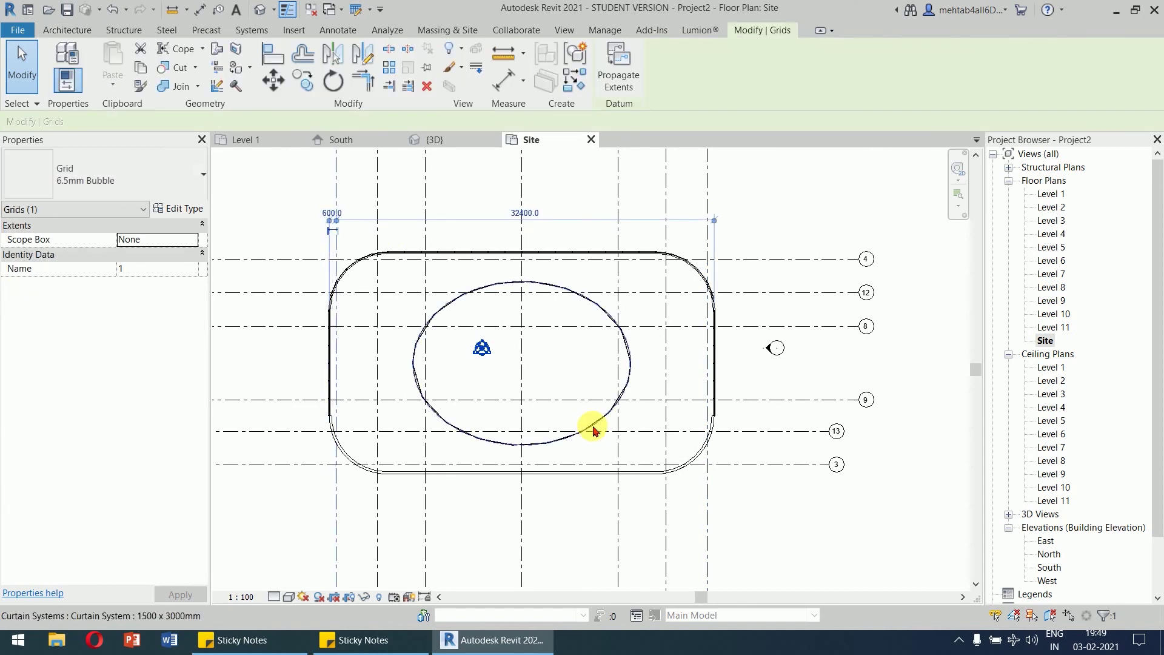
{"action": "left_click", "coordinate": [832, 532]}
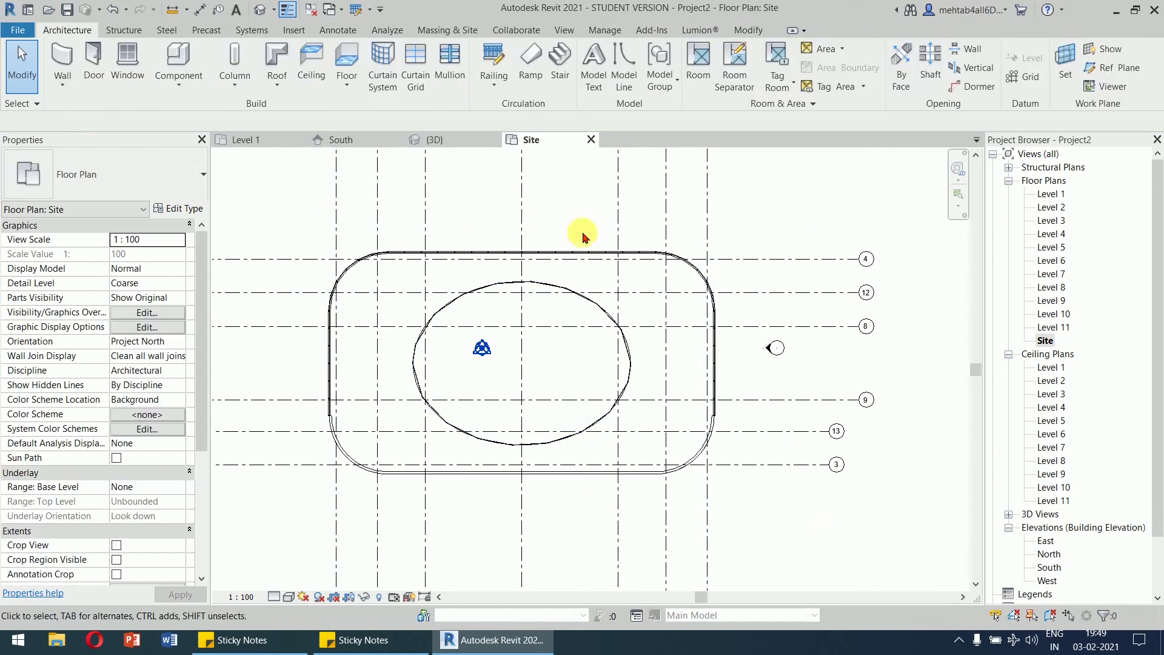
In the 3D view, set the four newly placed short columns to a base offset of -5100 and a top offset of -200.
{"action": "key", "text": "ctrl+Tab"}
{"action": "middle_click_drag", "start_coordinate": [790, 437], "coordinate": [637, 317], "text": "shift"}
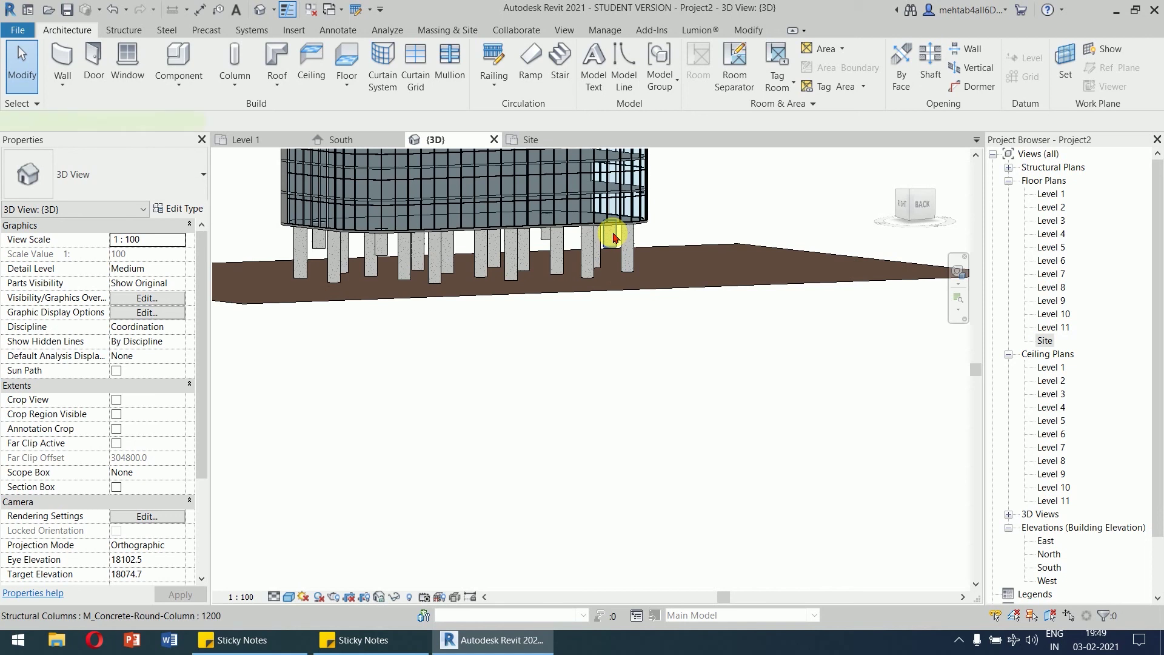
{"action": "left_click", "coordinate": [614, 237]}
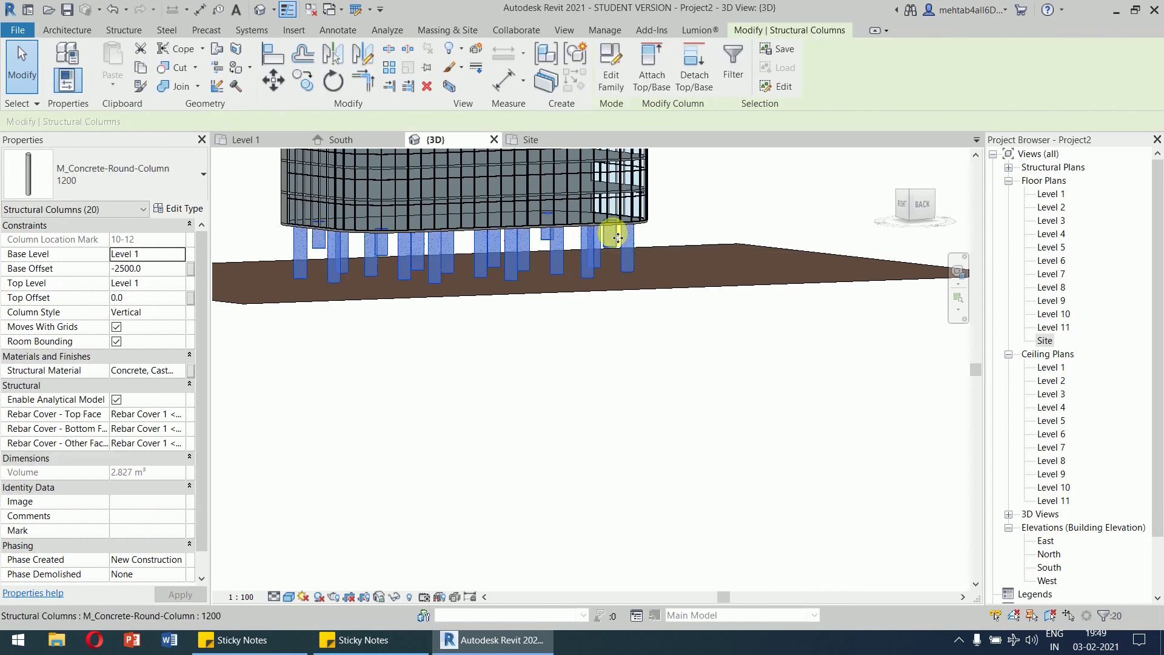
{"action": "left_click", "coordinate": [733, 390]}
{"action": "left_click", "coordinate": [514, 256]}
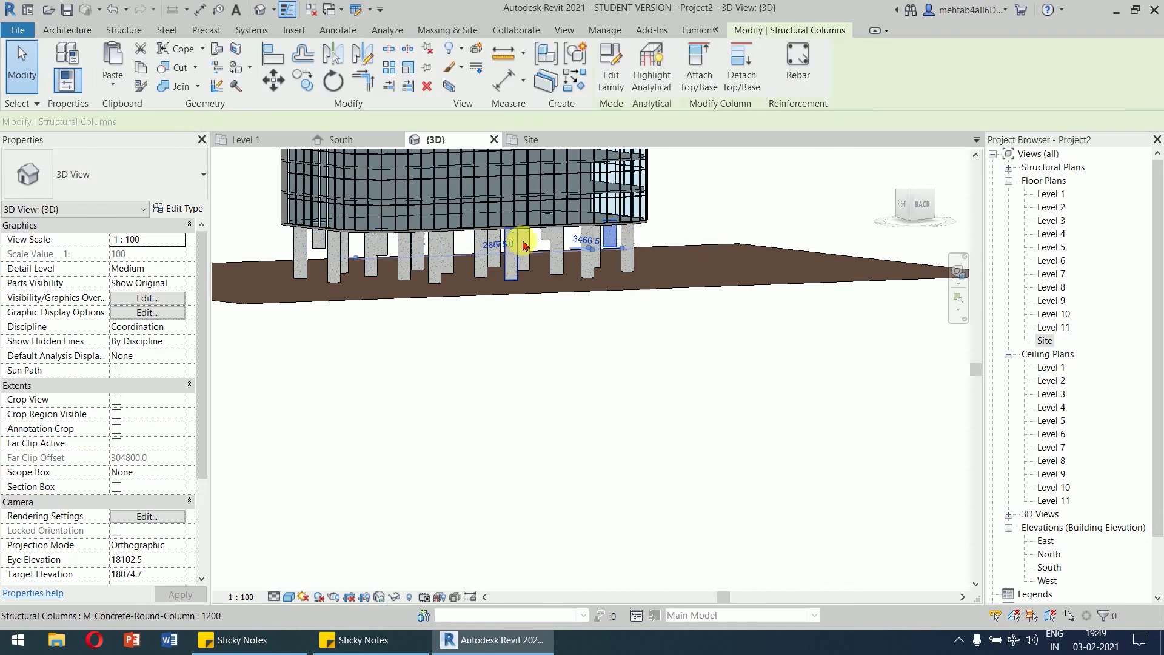
{"action": "scroll", "coordinate": [534, 251], "scroll_direction": "up", "scroll_amount": 3}
{"action": "left_click", "coordinate": [724, 289]}
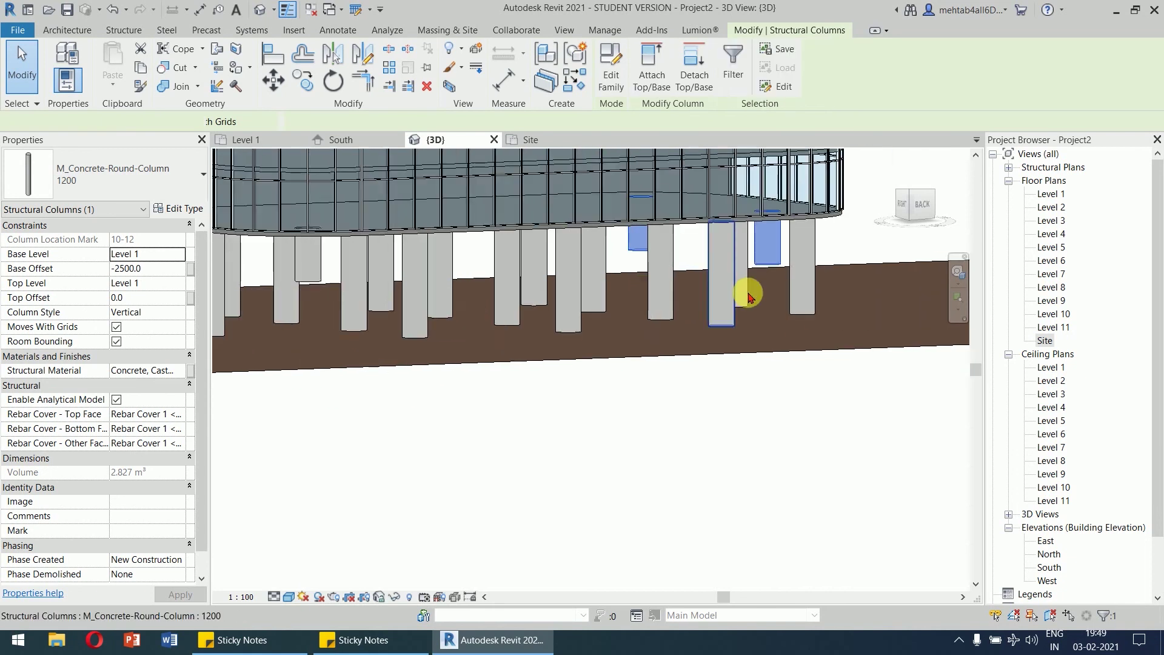
{"action": "scroll", "coordinate": [402, 260], "scroll_direction": "up", "scroll_amount": 2}
{"action": "left_click", "coordinate": [426, 290], "text": "ctrl"}
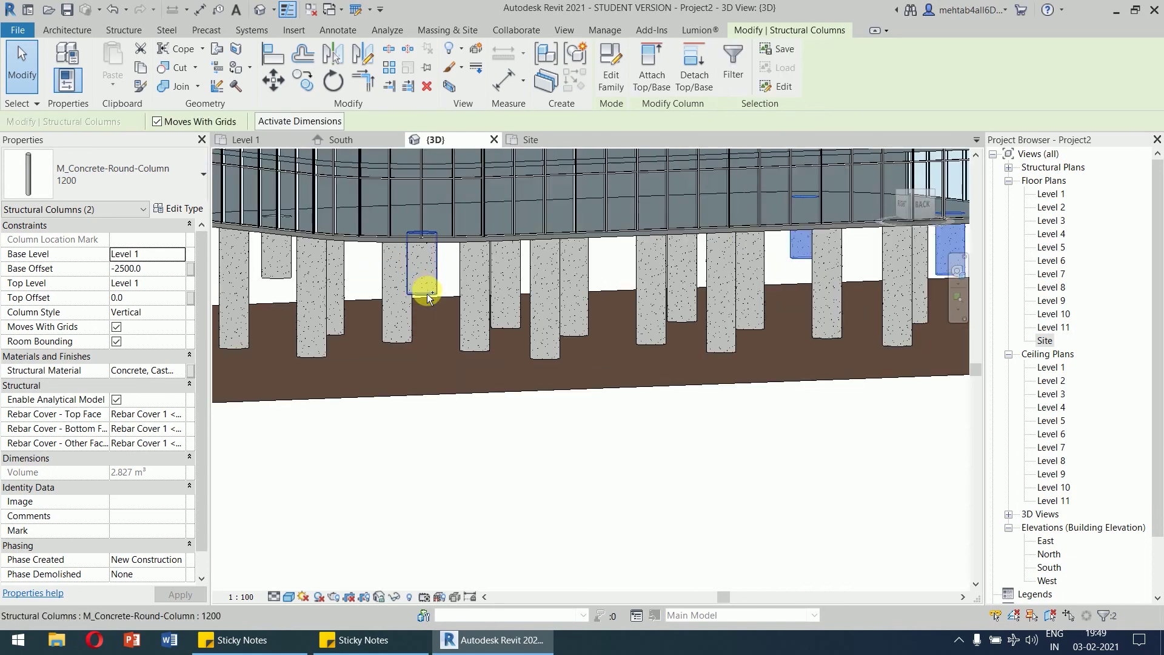
{"action": "left_click", "coordinate": [427, 296], "text": "ctrl"}
{"action": "left_click", "coordinate": [279, 267], "text": "ctrl"}
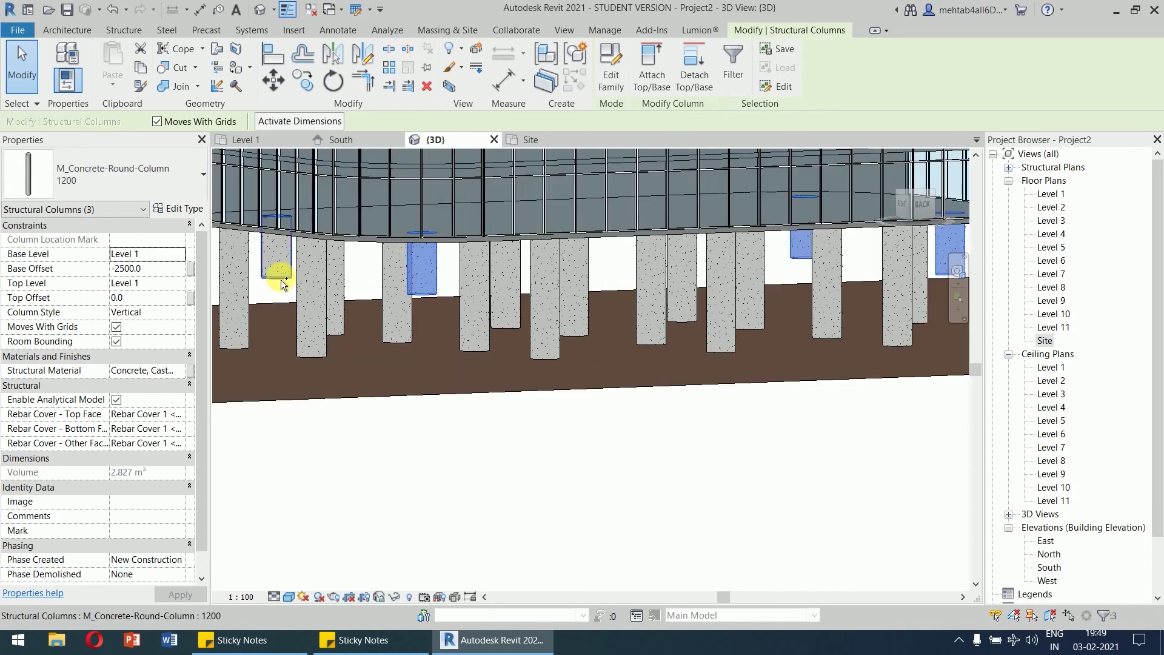
{"action": "left_click", "coordinate": [161, 270]}
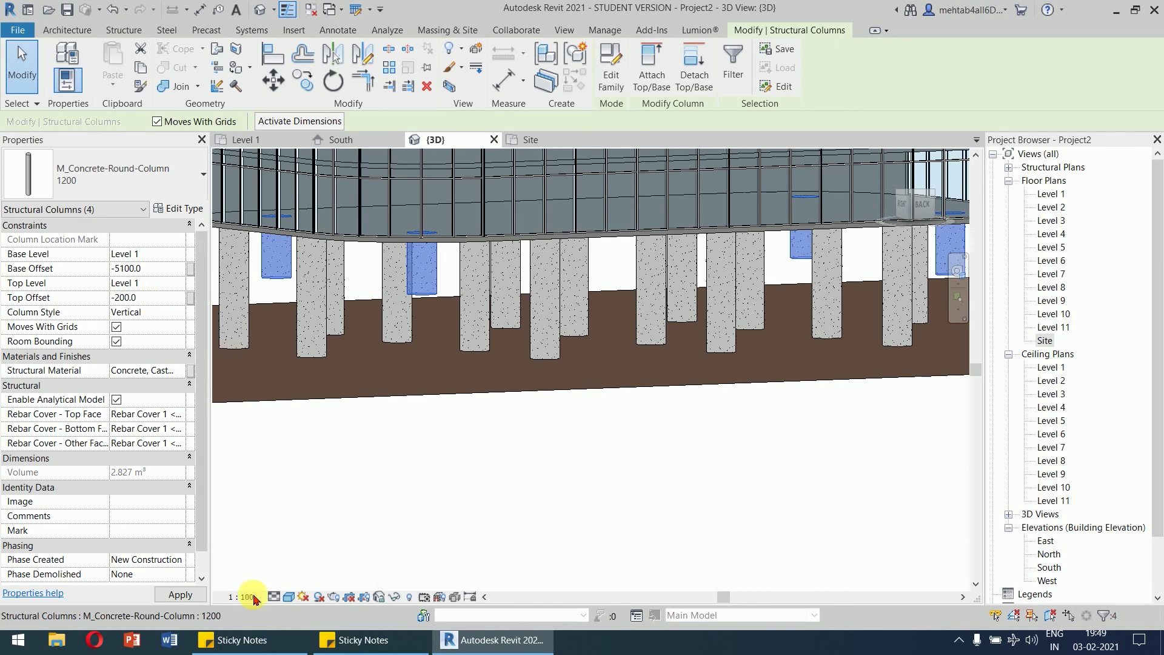
{"action": "left_click", "coordinate": [609, 452]}
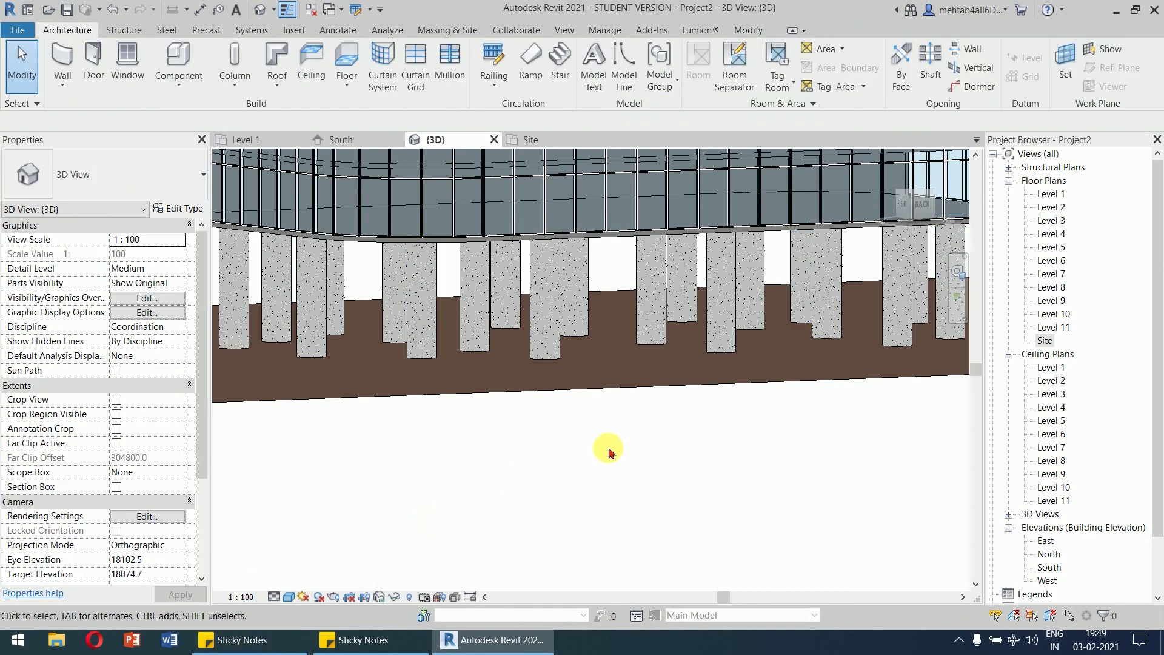
{"action": "scroll", "coordinate": [610, 452], "scroll_direction": "down", "scroll_amount": 2}
{"action": "middle_click_drag", "start_coordinate": [644, 454], "coordinate": [751, 441], "text": "shift"}
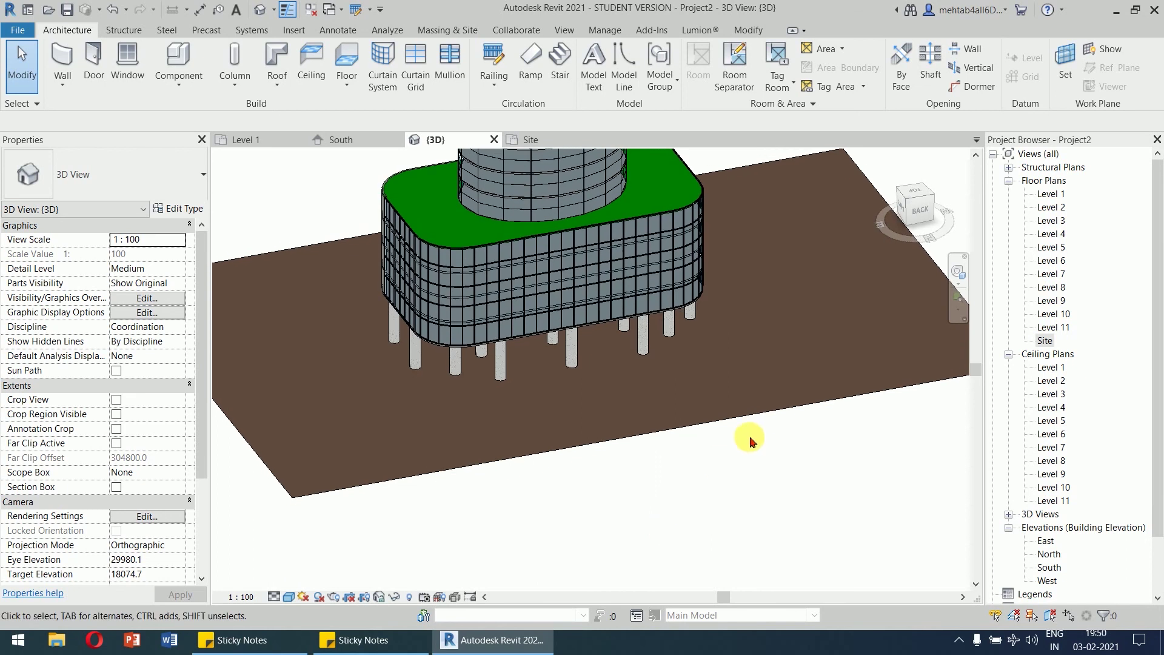
{"action": "middle_click_drag", "start_coordinate": [683, 360], "coordinate": [741, 468], "text": "shift"}
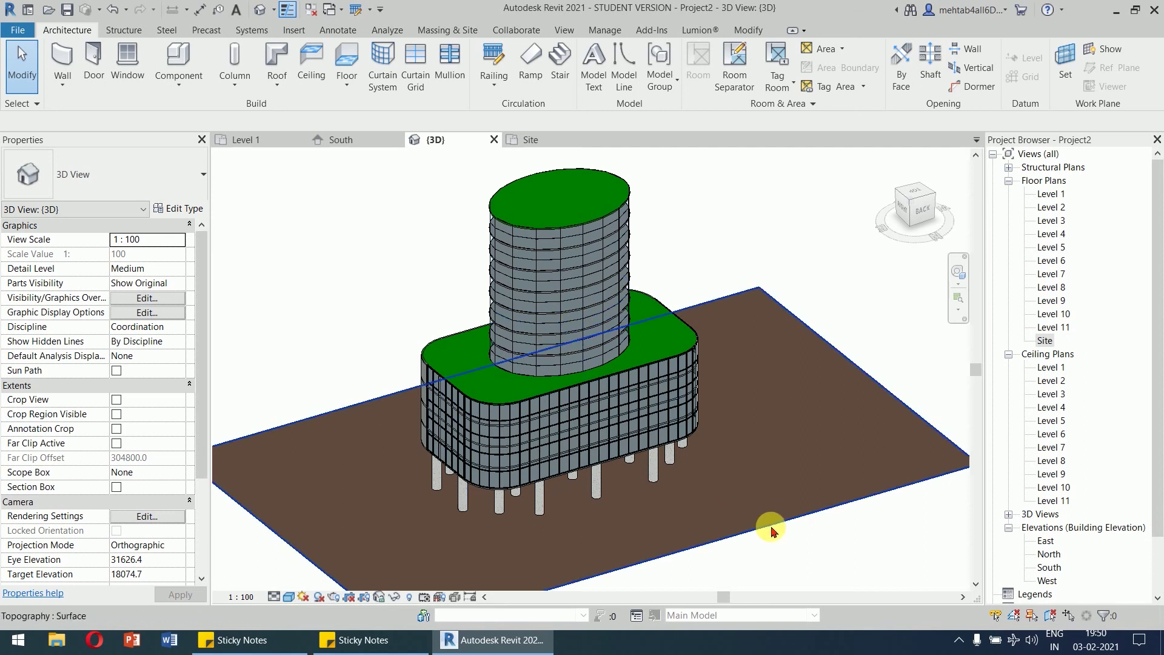
{"action": "middle_click_drag", "start_coordinate": [762, 512], "coordinate": [757, 478], "text": "shift"}
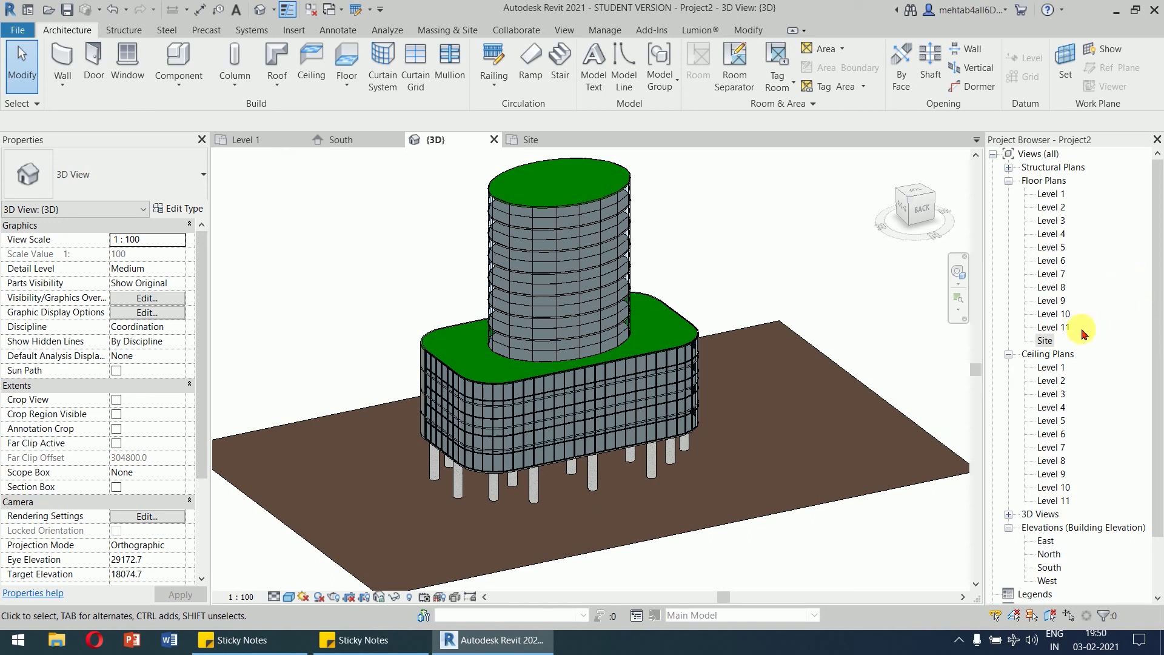
Start an isolated foundation in the Site plan and load M_Footing-Rectangular.rfa from the metric Structural Foundations library.
{"action": "double_click", "coordinate": [1044, 341]}
{"action": "mouse_move", "coordinate": [755, 377]}
{"action": "middle_mouse_down"}
{"action": "mouse_move", "coordinate": [774, 383]}
{"action": "mouse_move", "coordinate": [753, 374]}
{"action": "middle_mouse_up"}
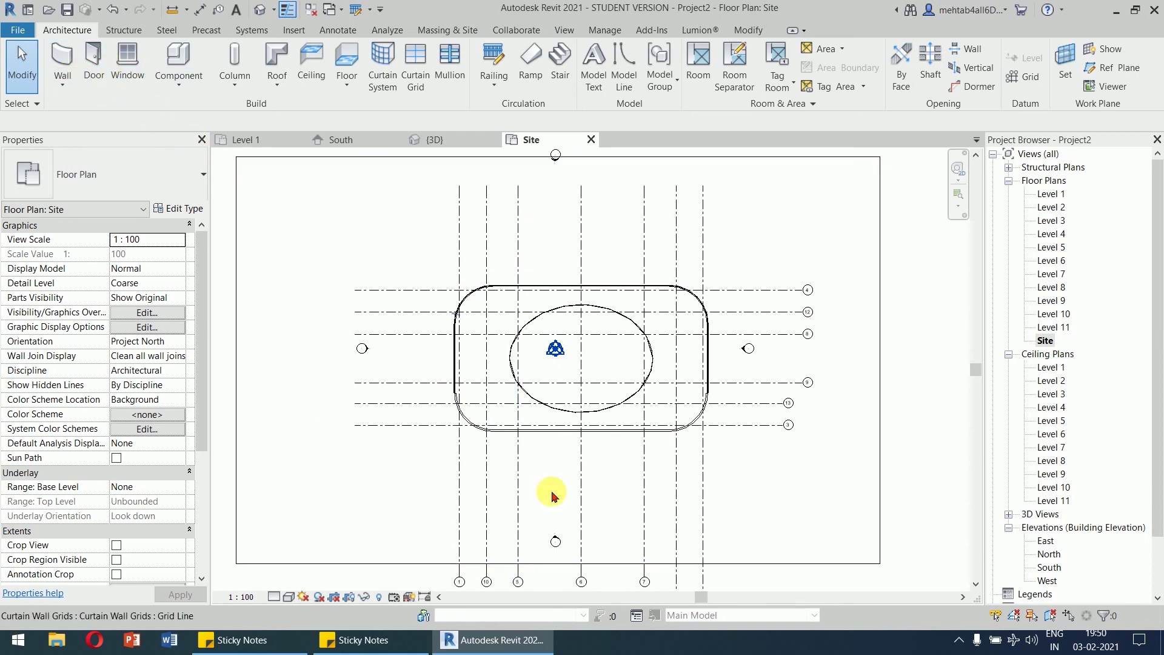
{"action": "left_click", "coordinate": [117, 31]}
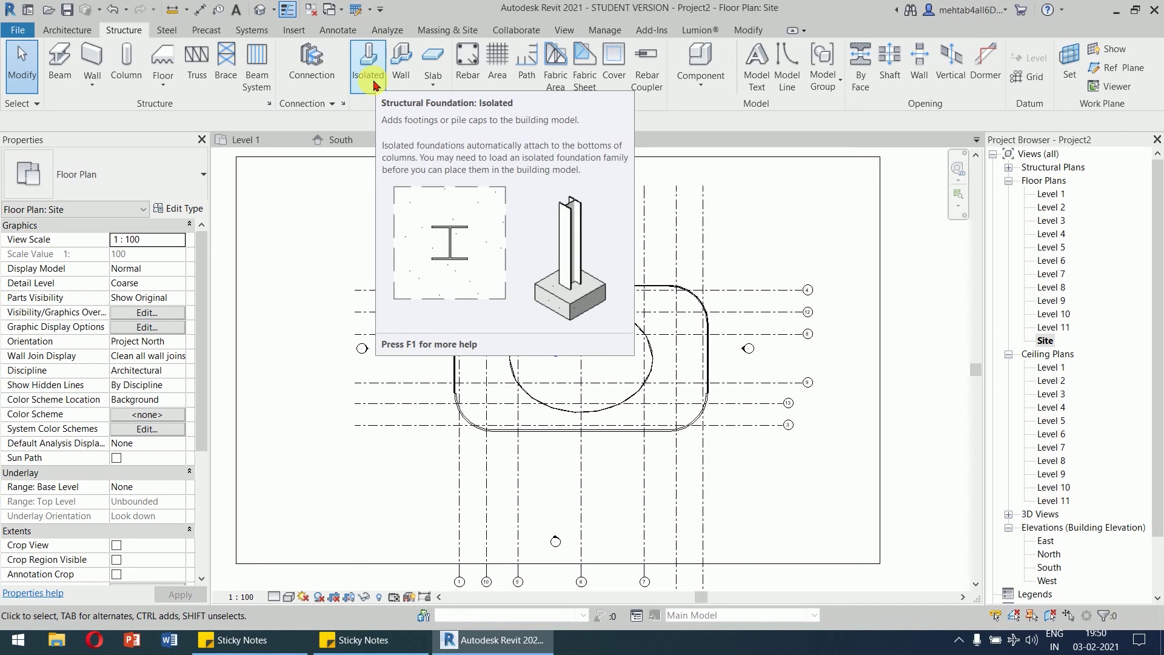
{"action": "left_click", "coordinate": [370, 78]}
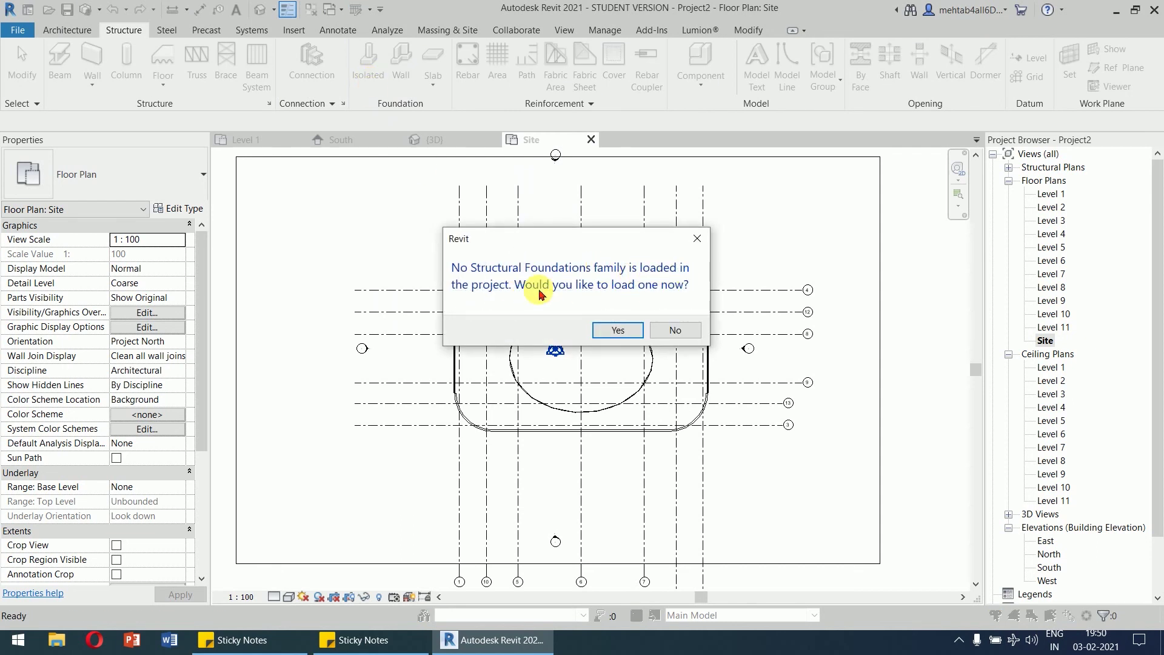
{"action": "left_click", "coordinate": [618, 330]}
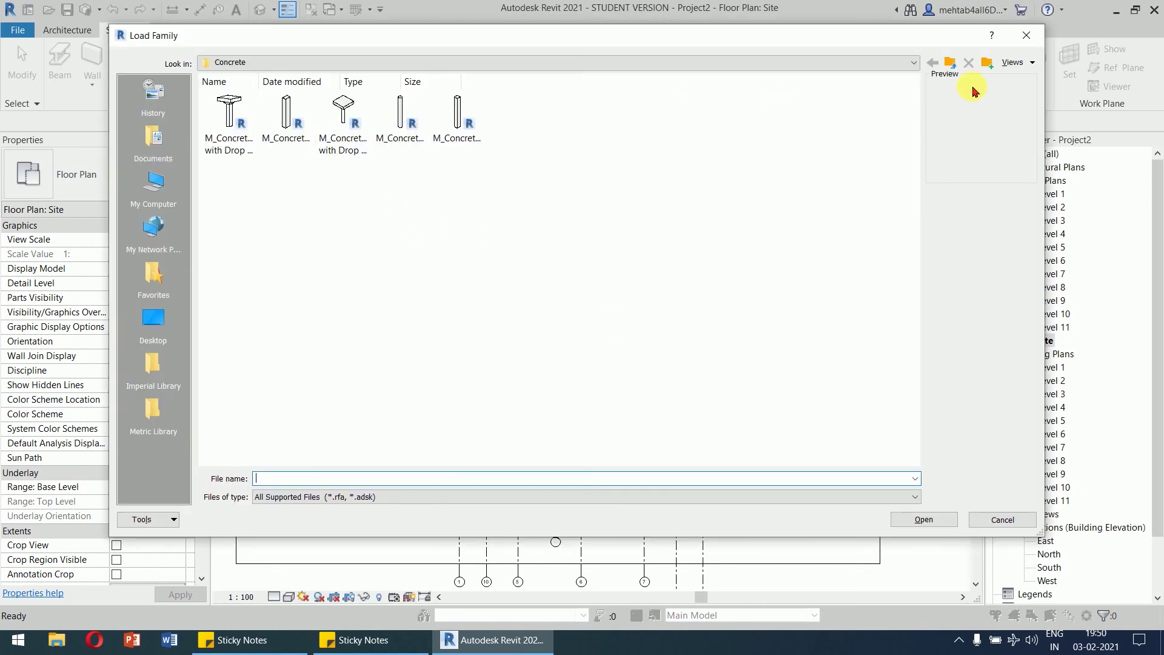
{"action": "left_click", "coordinate": [950, 63]}
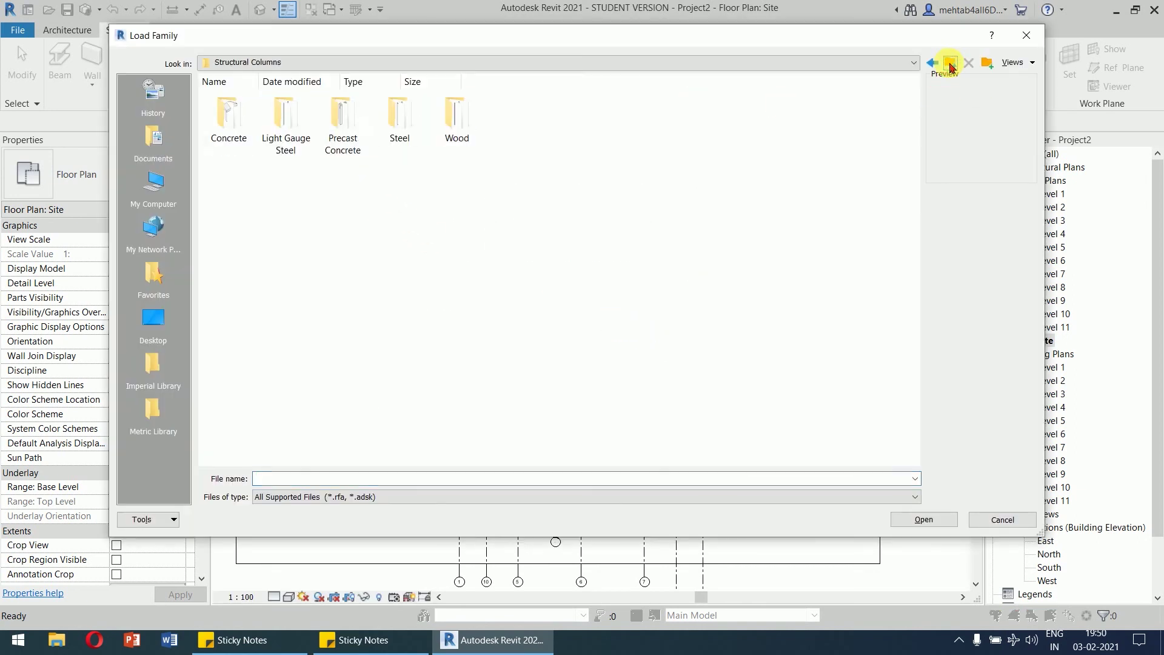
{"action": "double_click", "coordinate": [339, 146]}
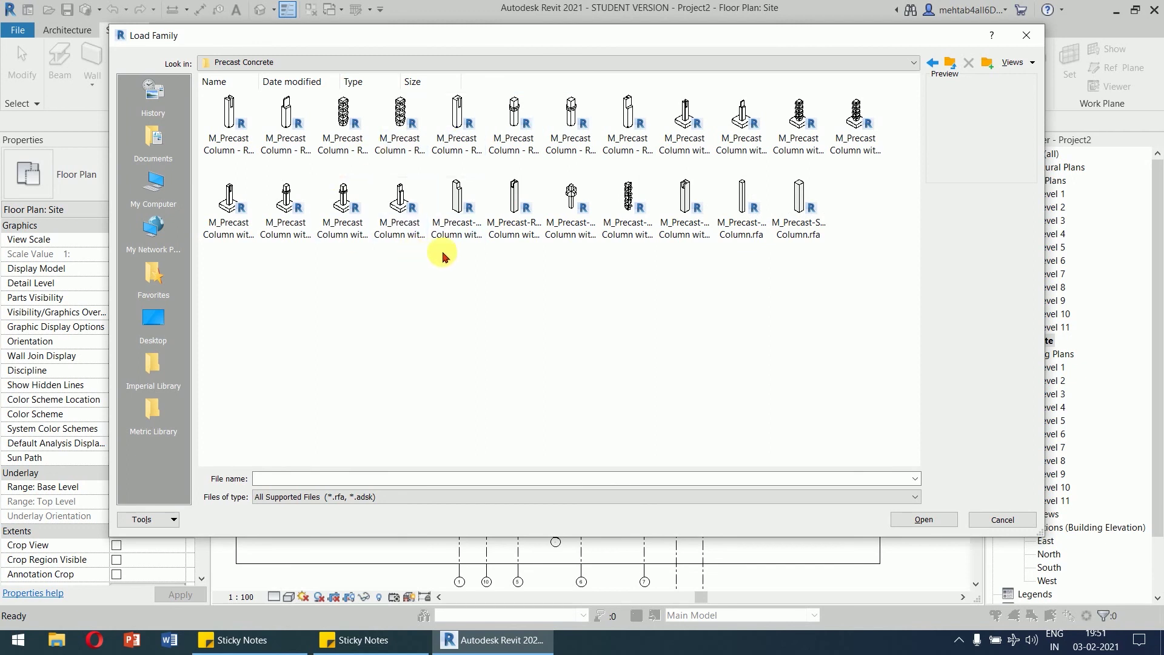
{"action": "left_click", "coordinate": [951, 64]}
{"action": "left_click", "coordinate": [951, 64]}
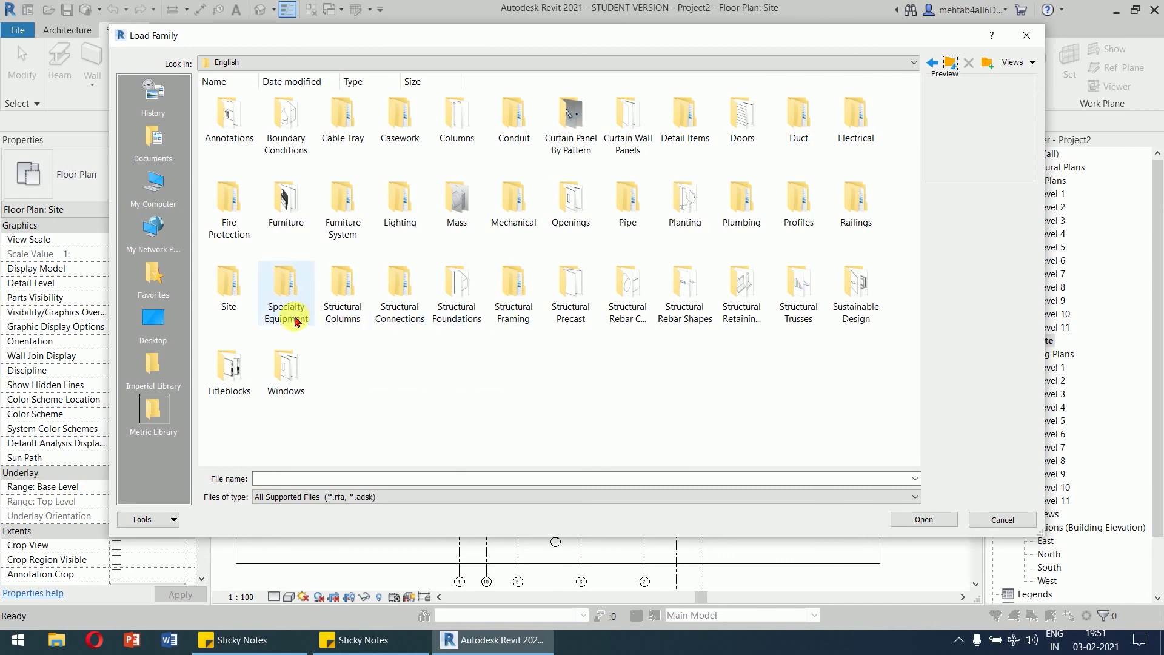
{"action": "double_click", "coordinate": [455, 323]}
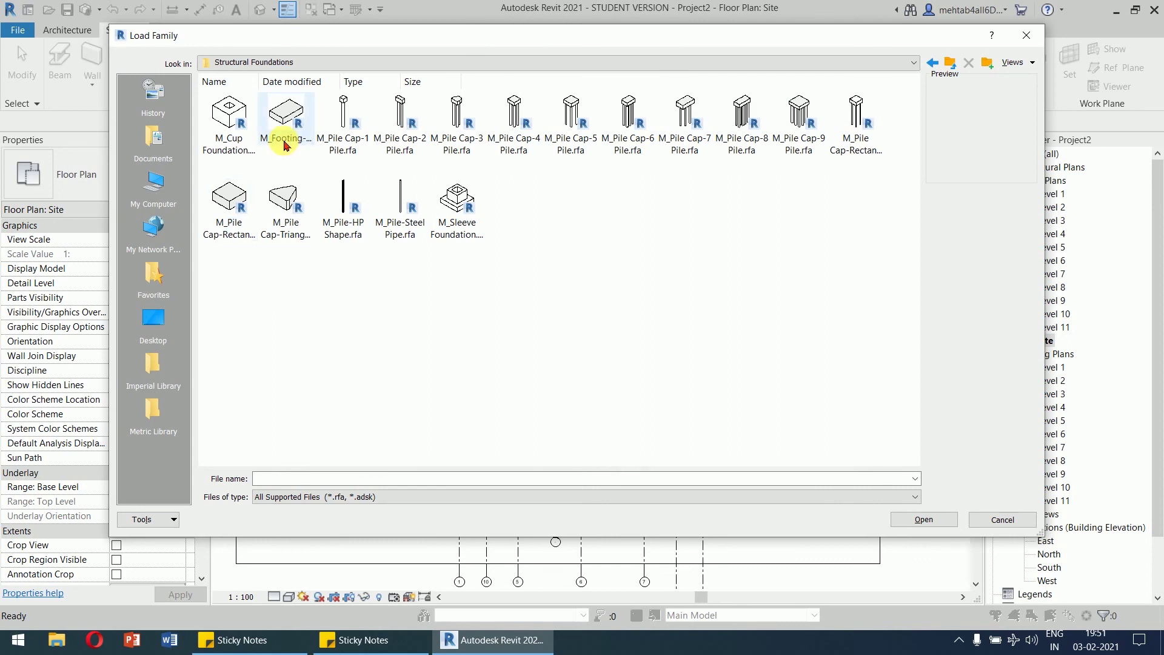
{"action": "left_click", "coordinate": [285, 145]}
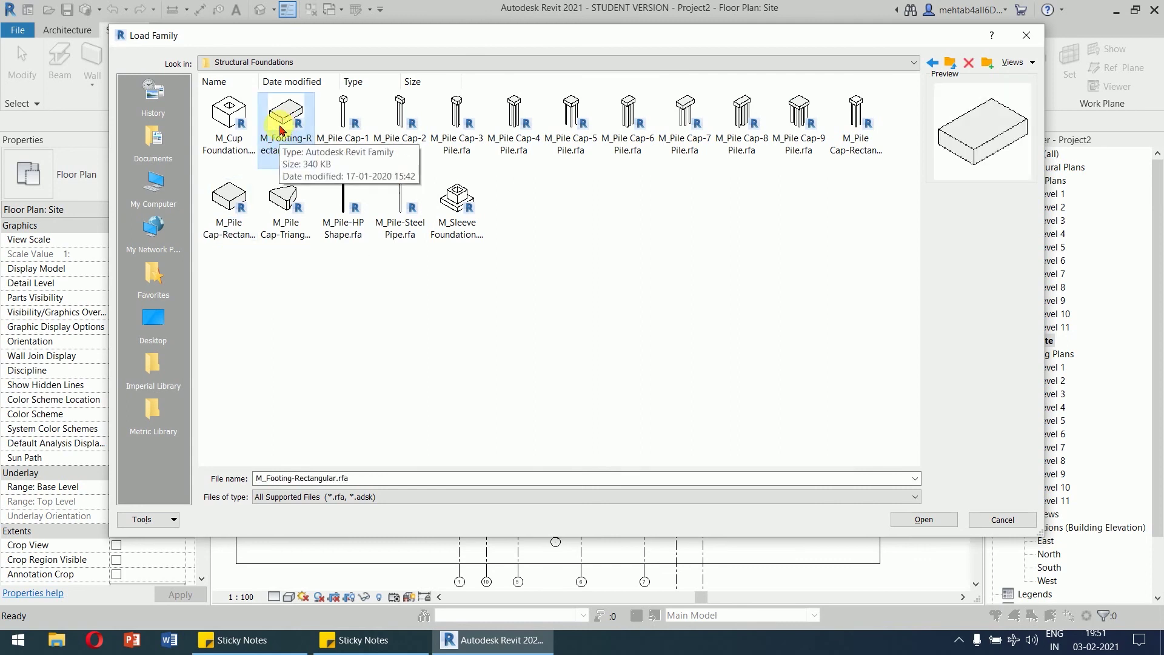
{"action": "left_click", "coordinate": [925, 520]}
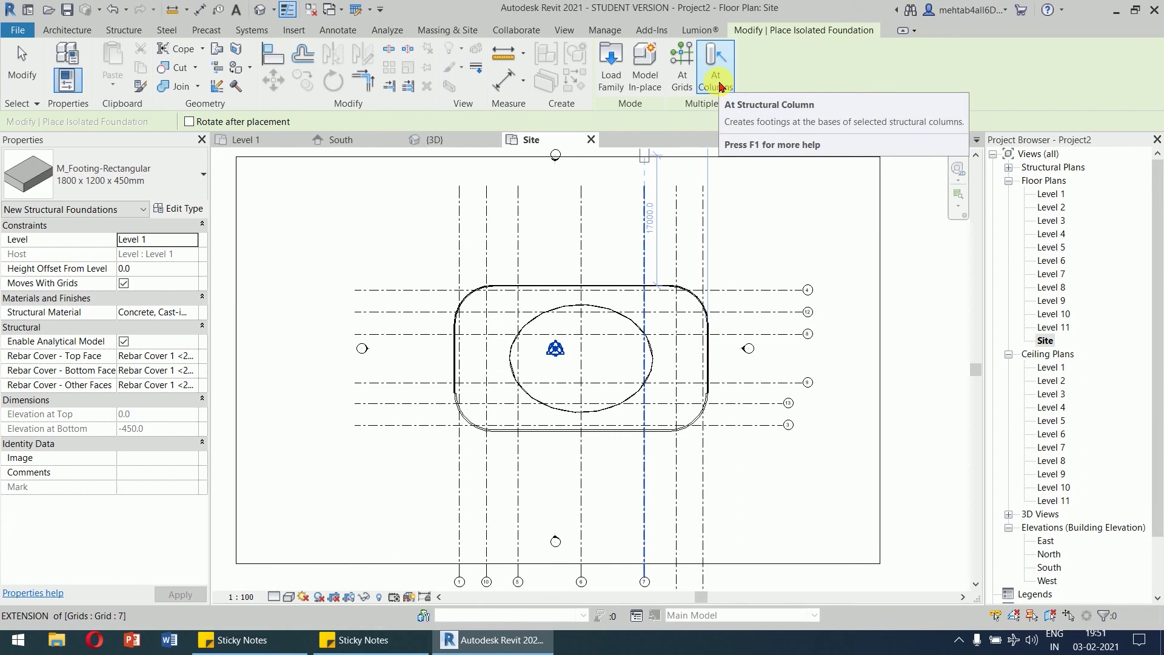
Place 1800 x 1200 x 450mm rectangular footings at the bases of all the round structural columns.
{"action": "left_click", "coordinate": [720, 85]}
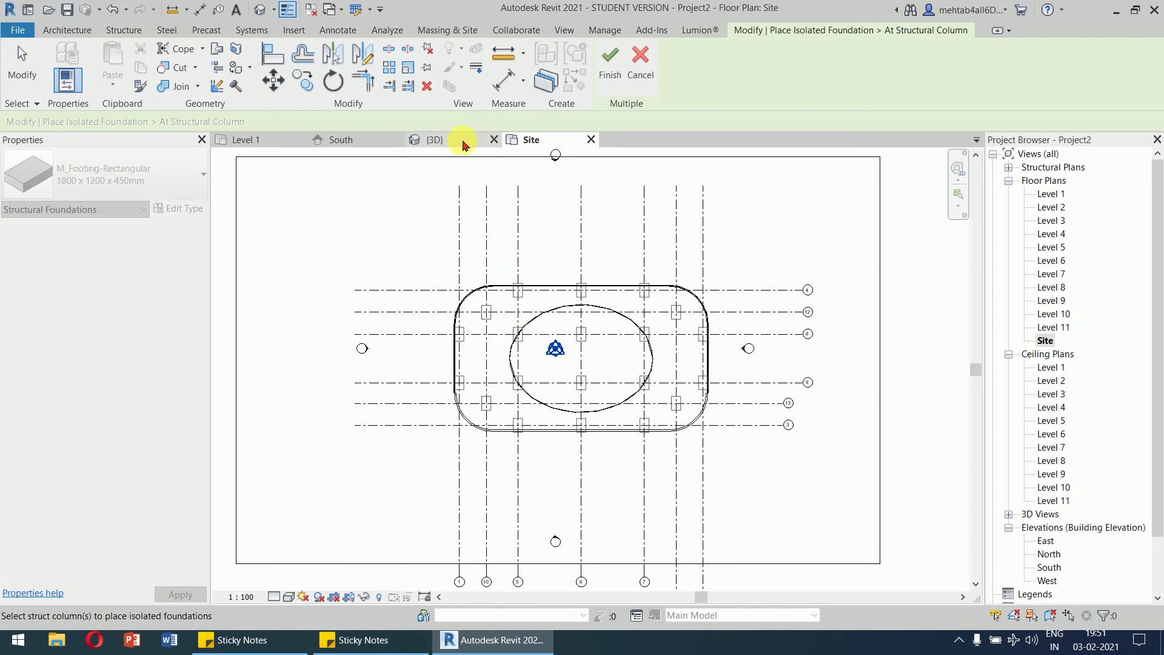
{"action": "left_click", "coordinate": [462, 144]}
{"action": "scroll", "coordinate": [782, 455], "scroll_direction": "up", "scroll_amount": 2}
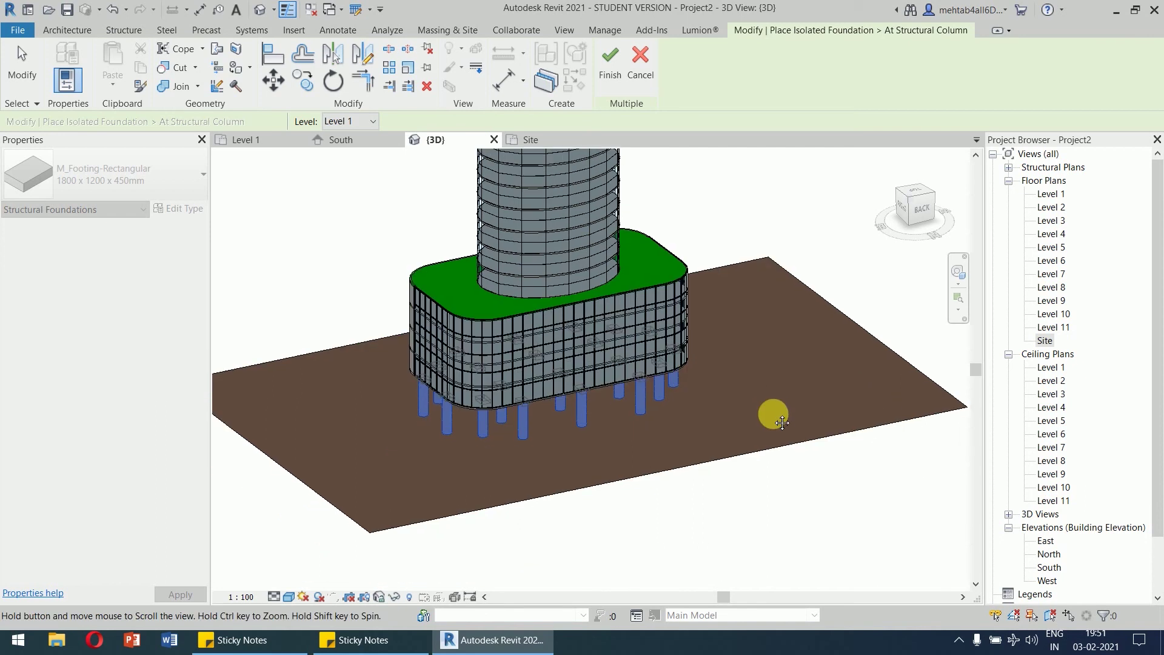
{"action": "scroll", "coordinate": [645, 339], "scroll_direction": "up", "scroll_amount": 3}
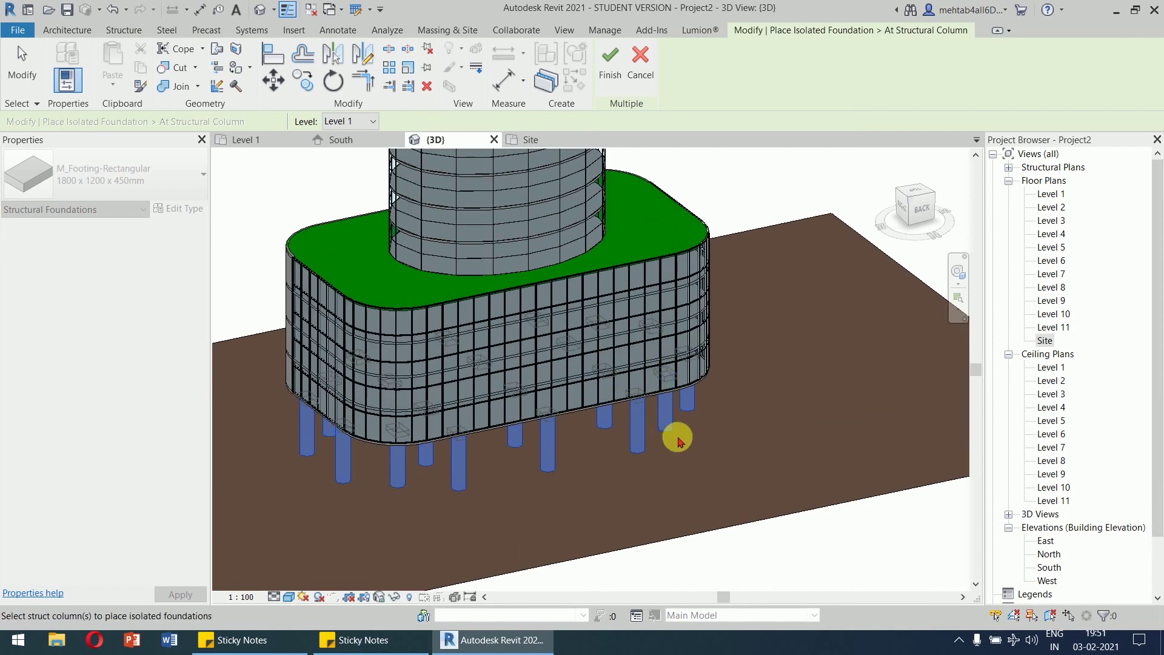
{"action": "middle_click_drag", "start_coordinate": [777, 501], "coordinate": [762, 384], "text": "shift"}
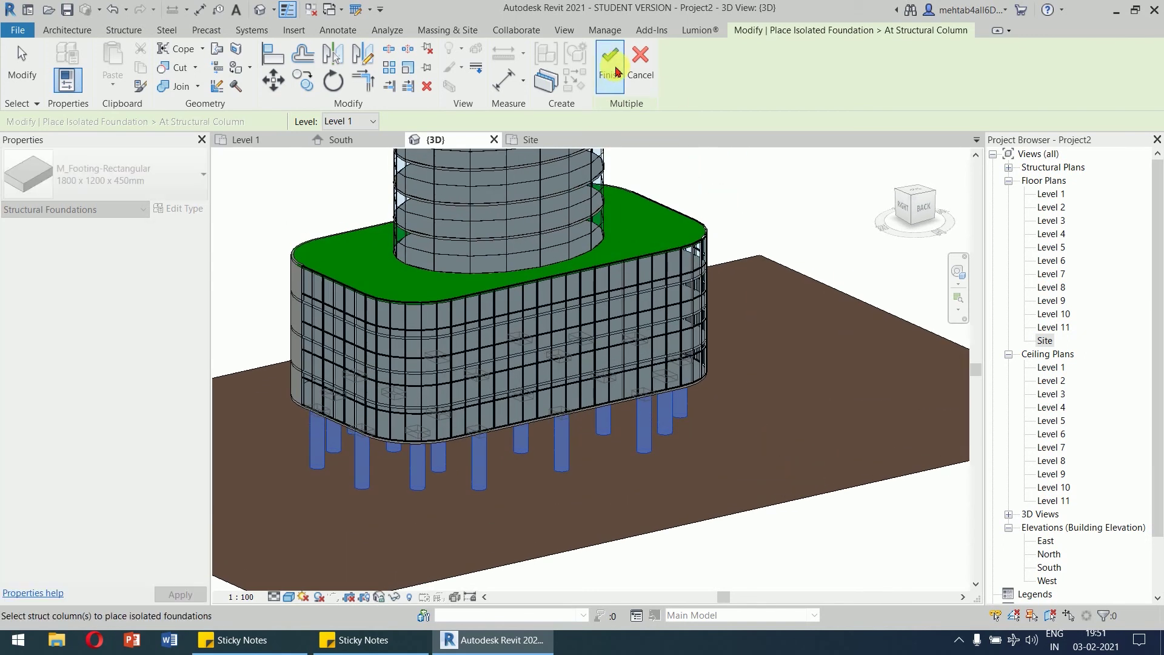
{"action": "left_click", "coordinate": [631, 83]}
{"action": "right_click", "coordinate": [830, 530]}
{"action": "left_click", "coordinate": [867, 321]}
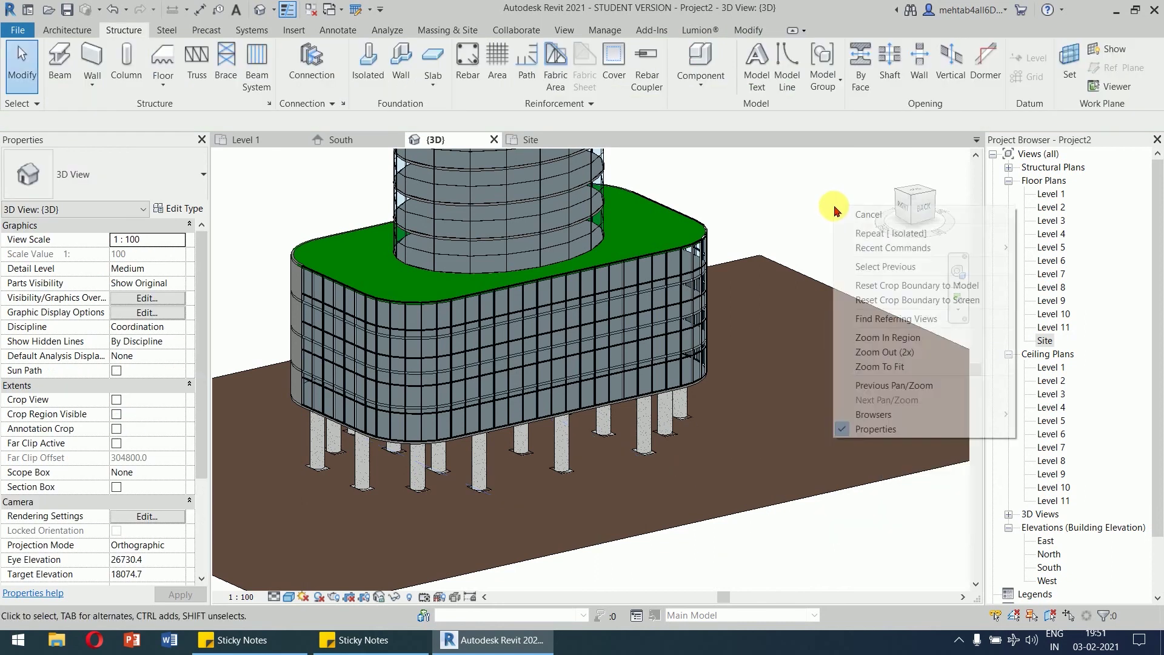
{"action": "middle_click_drag", "start_coordinate": [847, 305], "coordinate": [773, 512], "text": "shift"}
{"action": "middle_click_drag", "start_coordinate": [746, 421], "coordinate": [746, 351]}
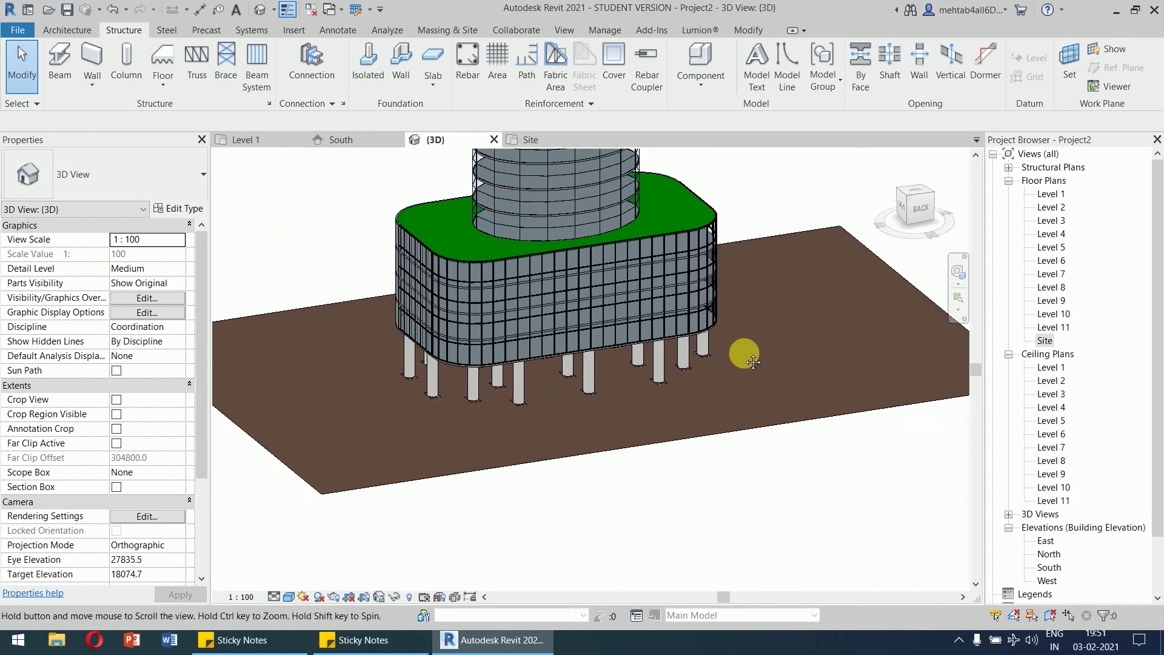